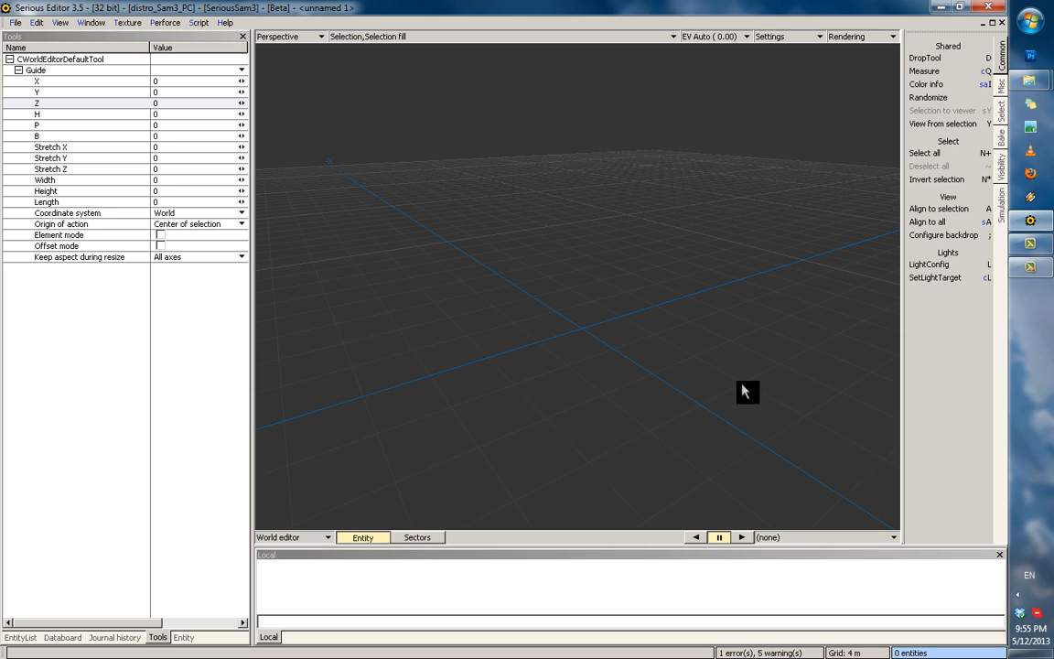
pyautogui.moveTo(743, 392); pyautogui.dragTo(718, 392, button='right')
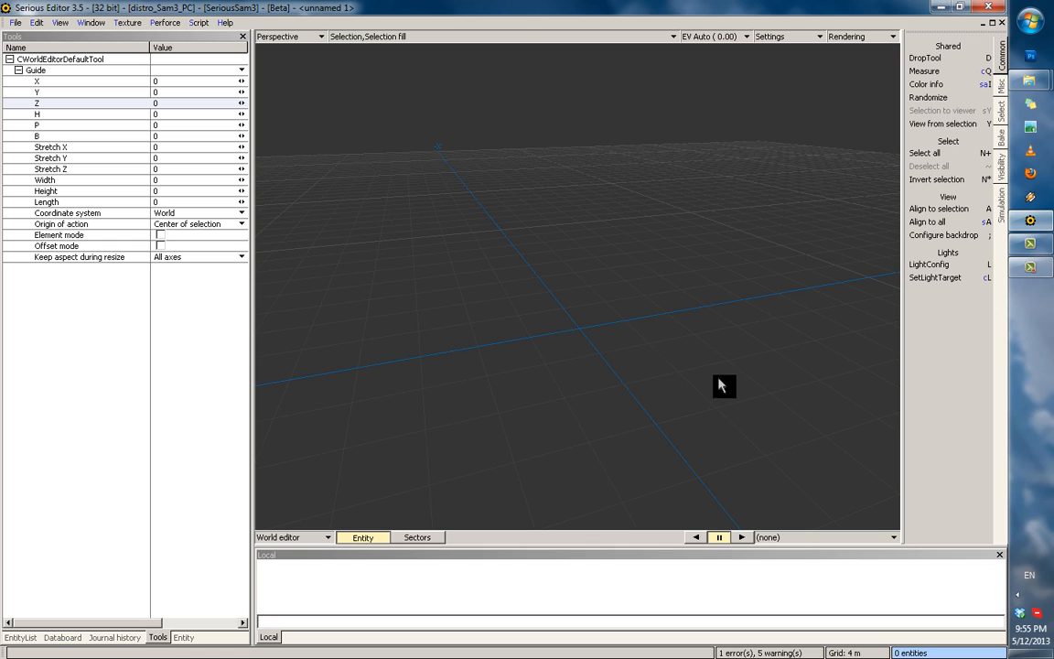
pyautogui.moveTo(665, 352); pyautogui.dragTo(647, 330, button='middle')
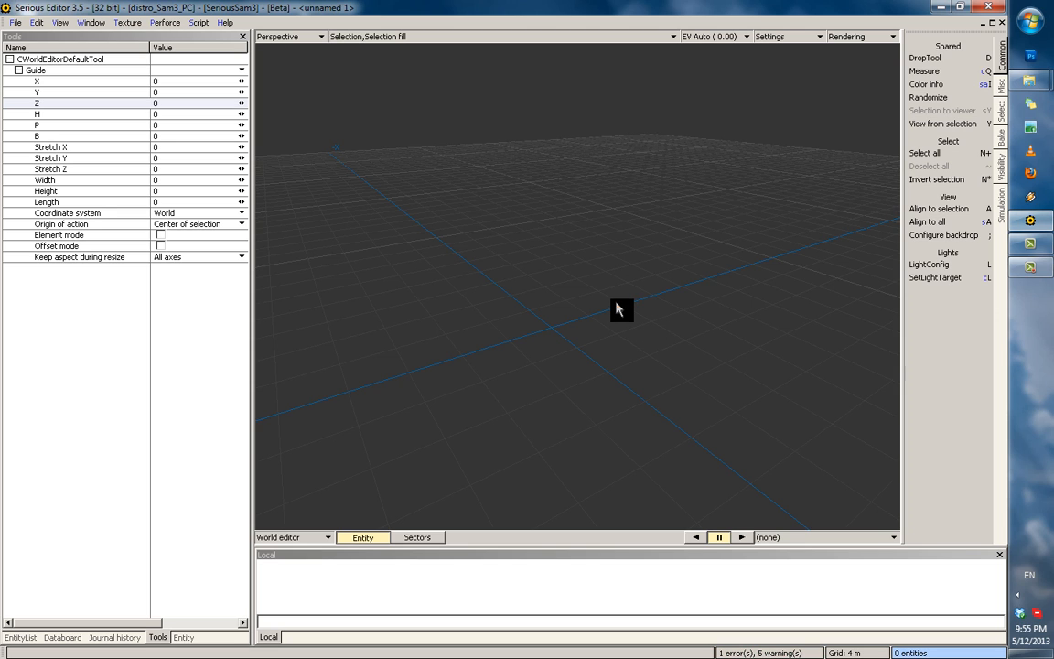
pyautogui.moveTo(622, 308)
pyautogui.mouseDown(button='middle')
pyautogui.moveTo(635, 306)
pyautogui.moveTo(633, 316)
pyautogui.mouseUp(button='middle')
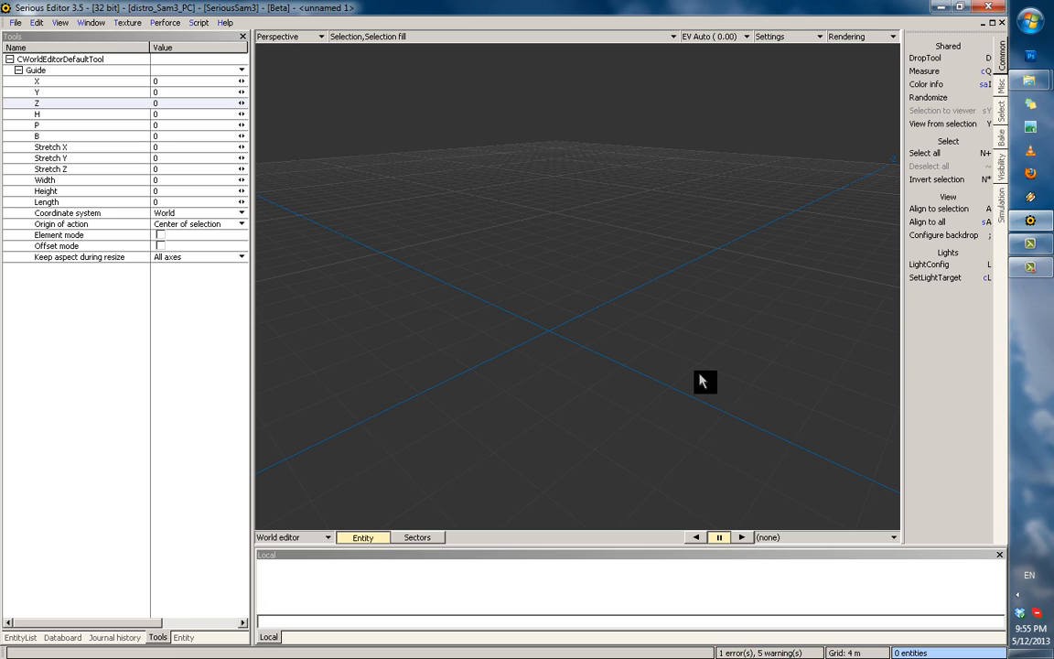
pyautogui.moveTo(698, 379); pyautogui.dragTo(615, 285, button='middle')
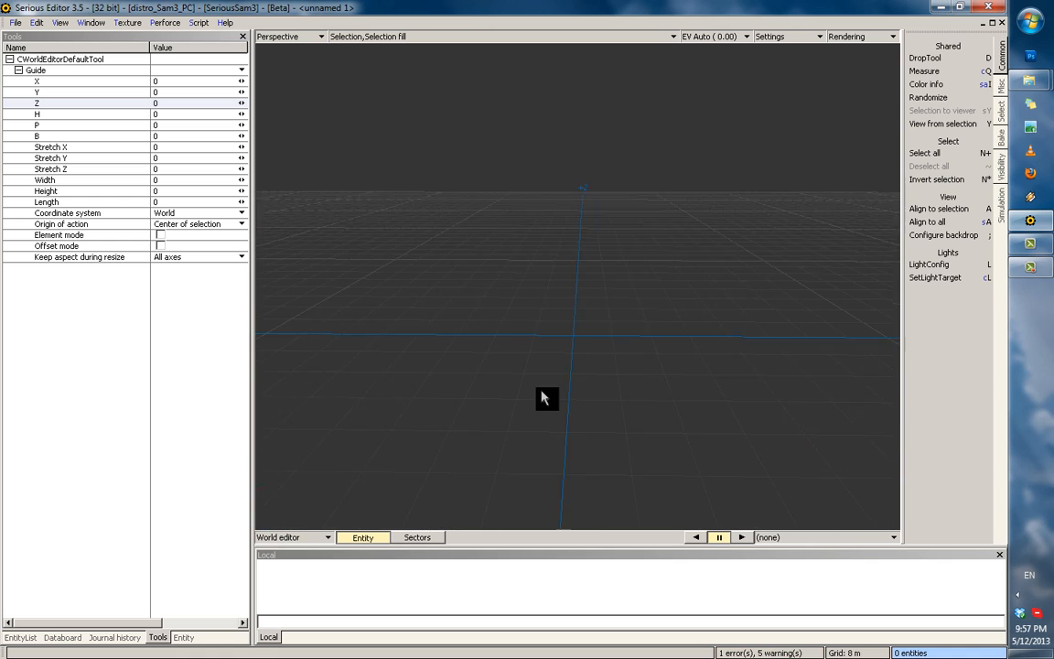
pyautogui.moveTo(542, 396); pyautogui.dragTo(601, 313, button='middle')
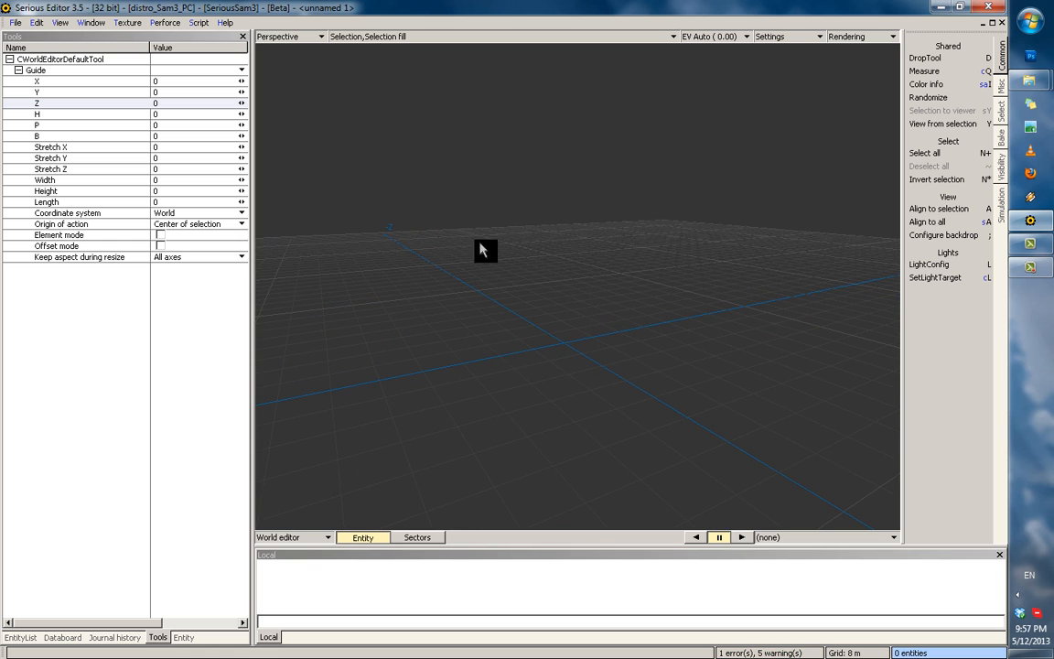
pyautogui.click(15, 22)
pyautogui.moveTo(50, 42)
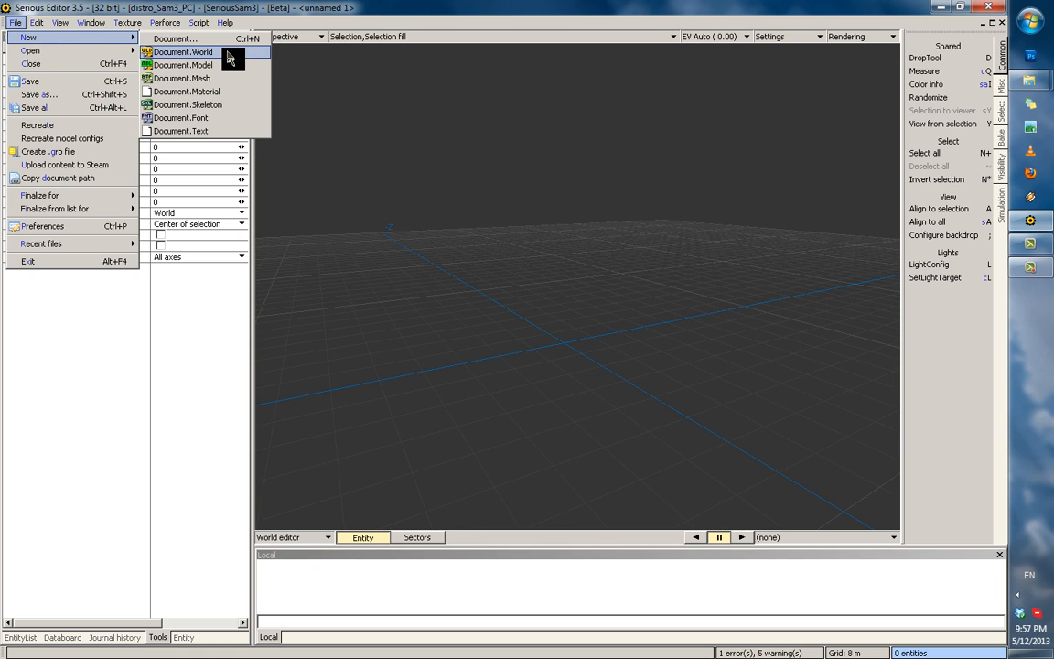
pyautogui.click(682, 367)
pyautogui.moveTo(595, 383); pyautogui.dragTo(627, 376, button='middle')
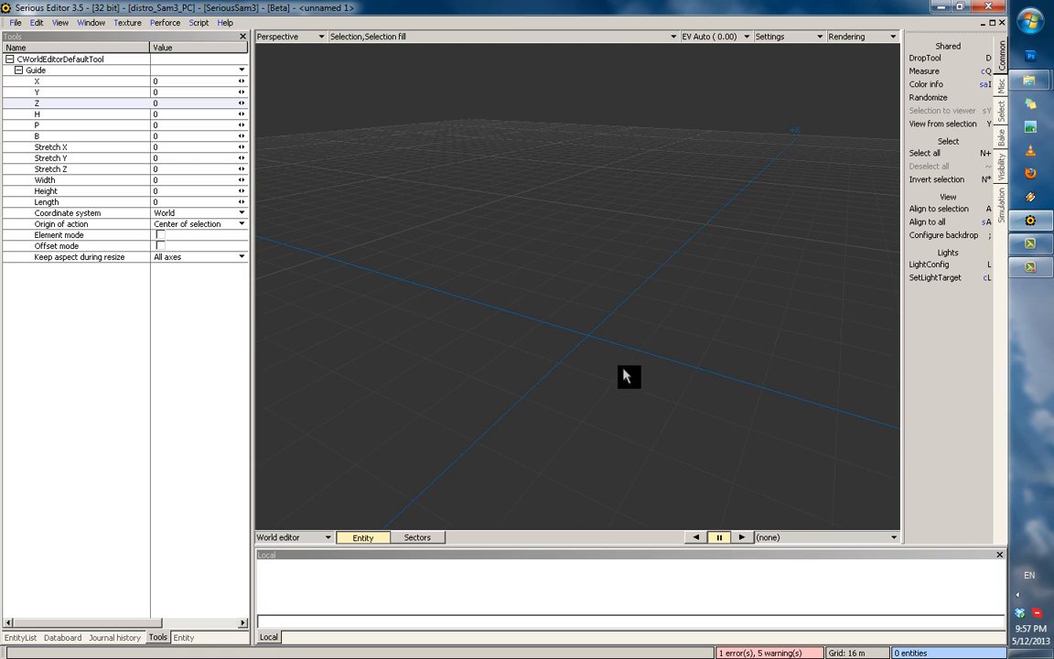
pyautogui.moveTo(631, 328); pyautogui.dragTo(609, 342, button='middle')
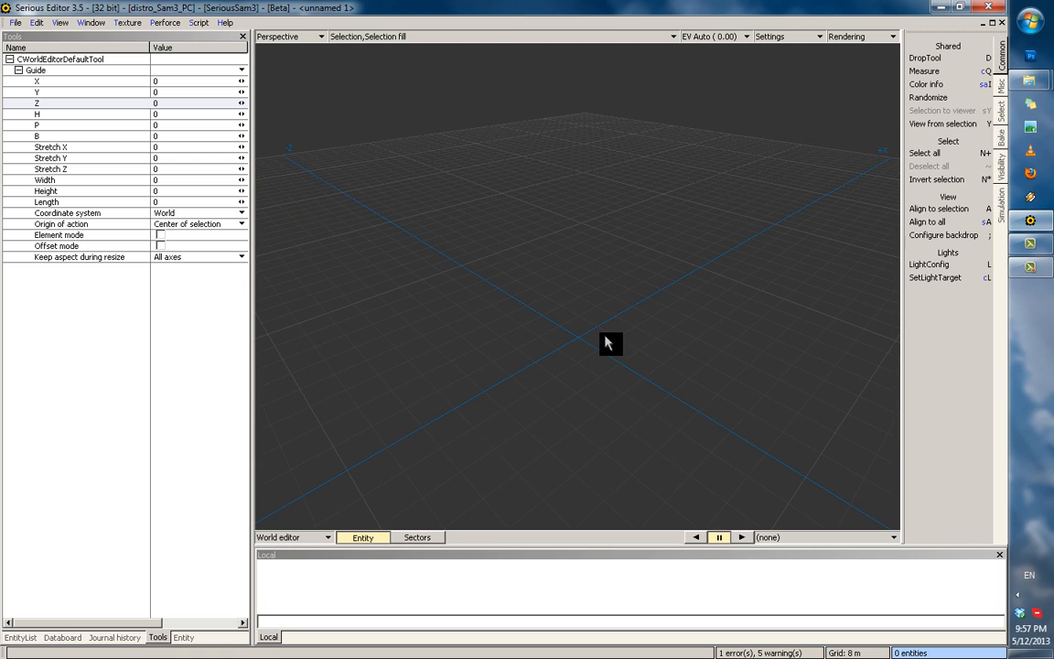
pyautogui.moveTo(606, 343)
pyautogui.mouseDown(button='middle')
pyautogui.moveTo(572, 348)
pyautogui.moveTo(609, 353)
pyautogui.moveTo(578, 387)
pyautogui.mouseUp(button='middle')
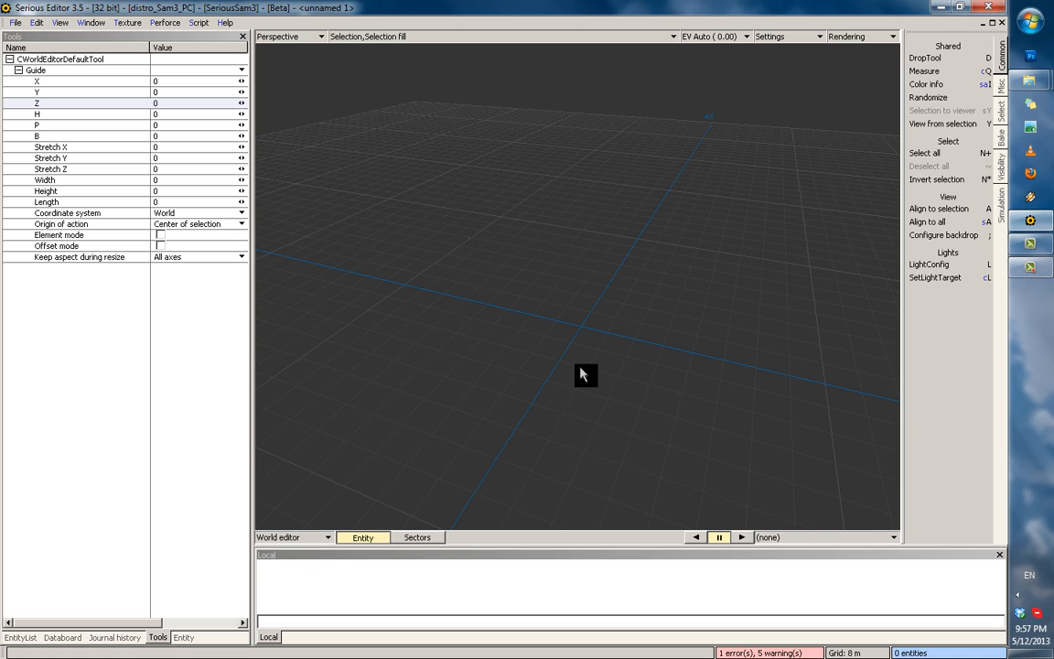
pyautogui.moveTo(559, 280); pyautogui.dragTo(492, 228, button='middle')
pyautogui.moveTo(720, 313)
pyautogui.mouseDown(button='middle')
pyautogui.moveTo(685, 302)
pyautogui.moveTo(620, 312)
pyautogui.moveTo(510, 254)
pyautogui.moveTo(613, 264)
pyautogui.mouseUp(button='middle')
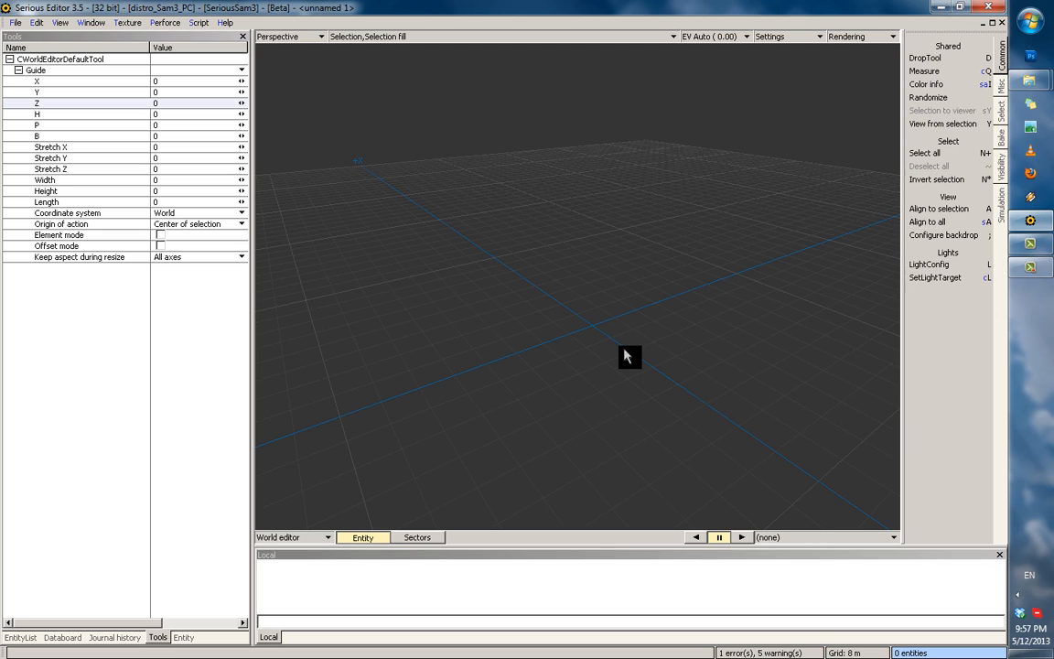
pyautogui.moveTo(631, 355); pyautogui.dragTo(622, 289, button='right')
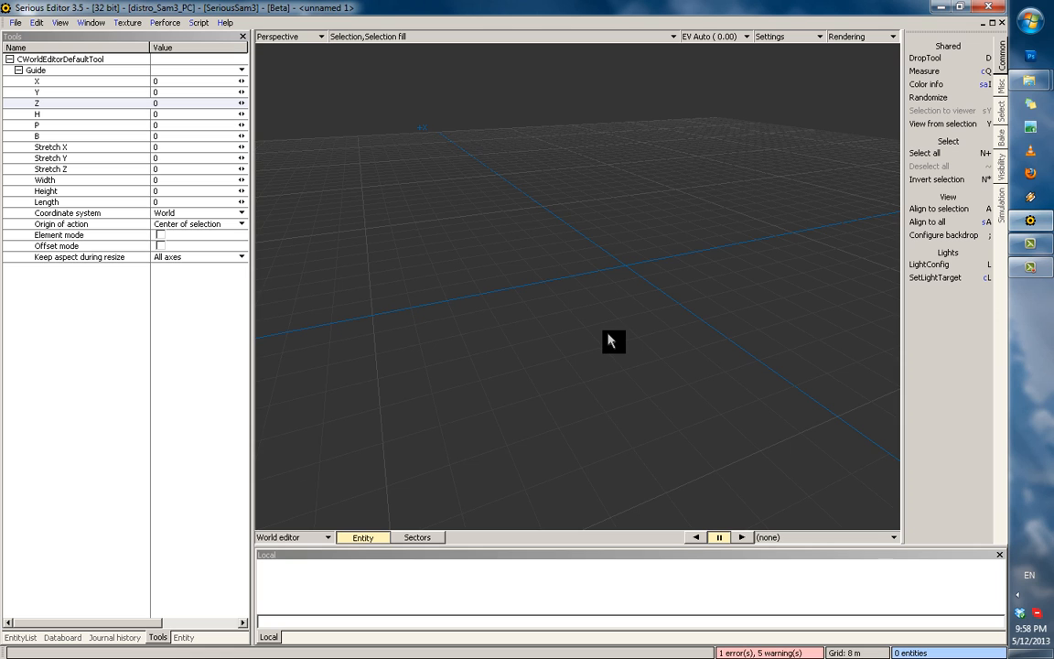
pyautogui.moveTo(610, 338); pyautogui.dragTo(595, 316, button='middle')
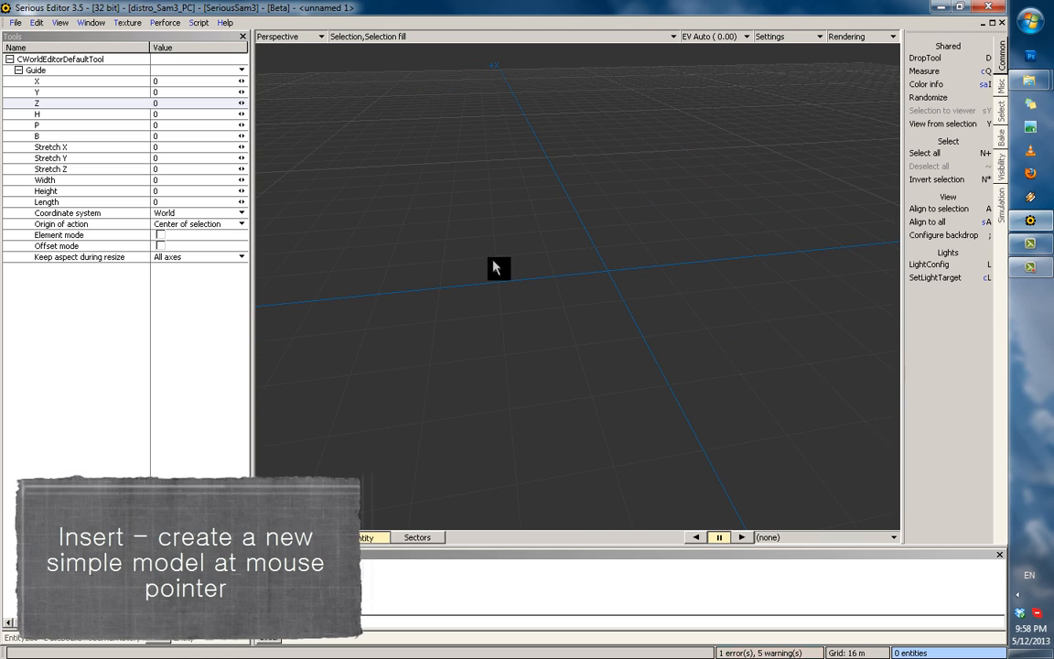
# Create a new simple model on the grid near the origin and align the view to it.
pyautogui.press('Insert')
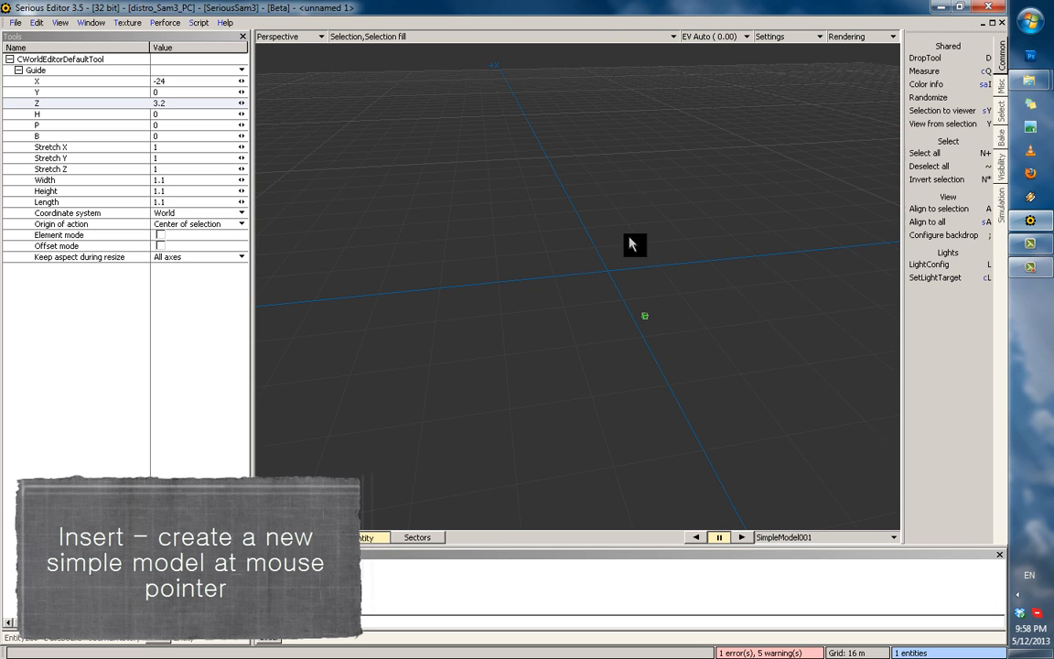
pyautogui.press('a')
pyautogui.scroll(-8, 630, 308)
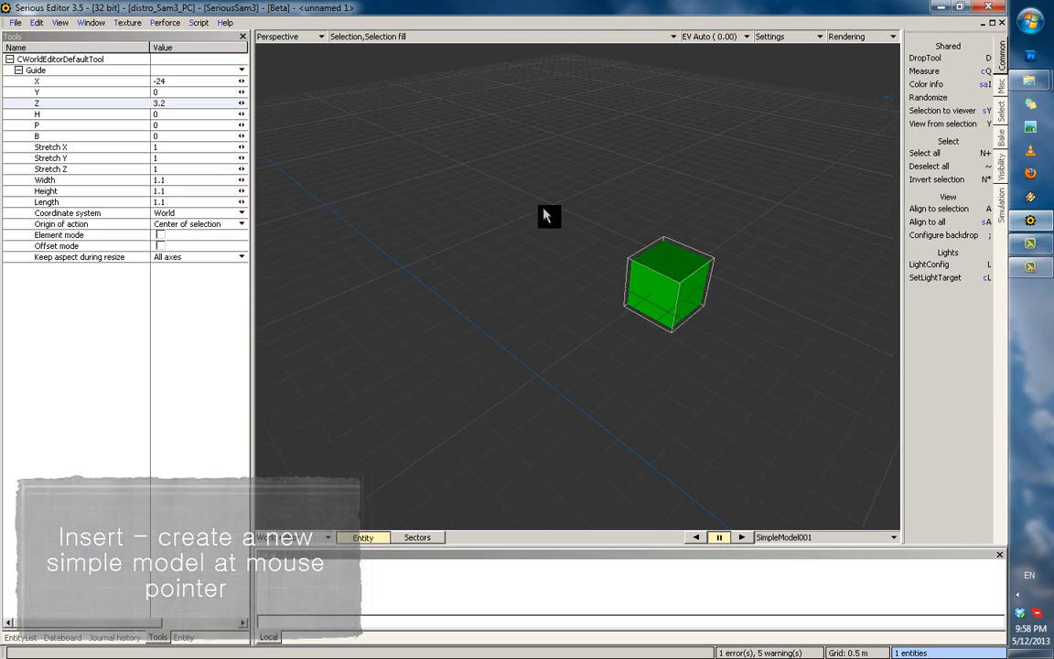
# Move the simple model to the world origin by setting its X and Z positions to 0.
pyautogui.click(151, 104)
pyautogui.write('0')
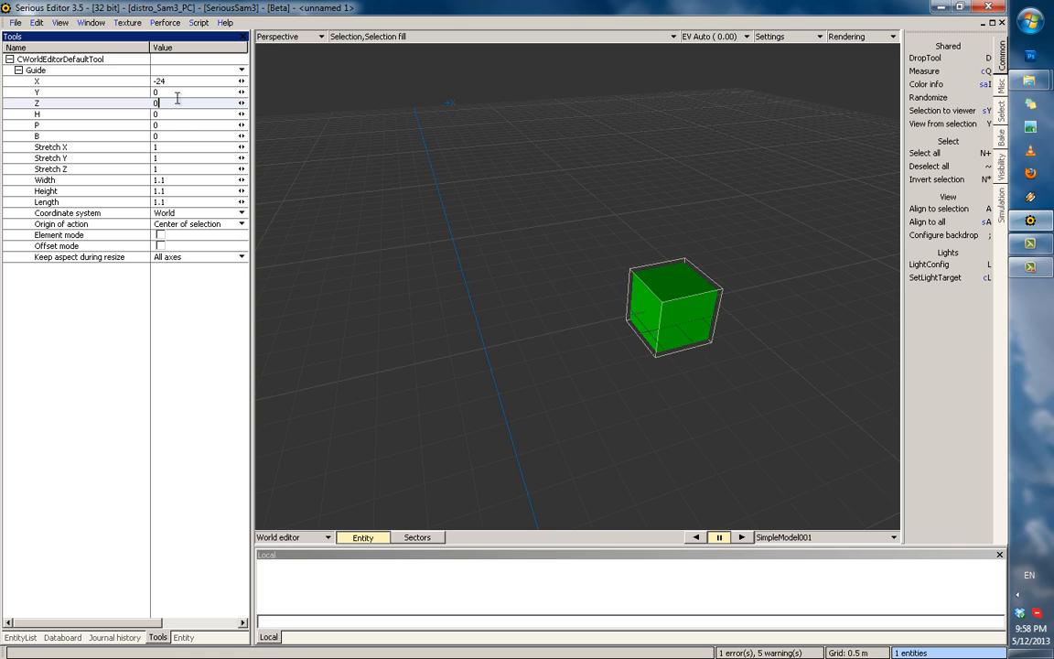
pyautogui.moveTo(186, 83); pyautogui.dragTo(137, 86)
pyautogui.write('0')
pyautogui.click(95, 92)
pyautogui.press('a')
pyautogui.scroll(-5, 468, 245)
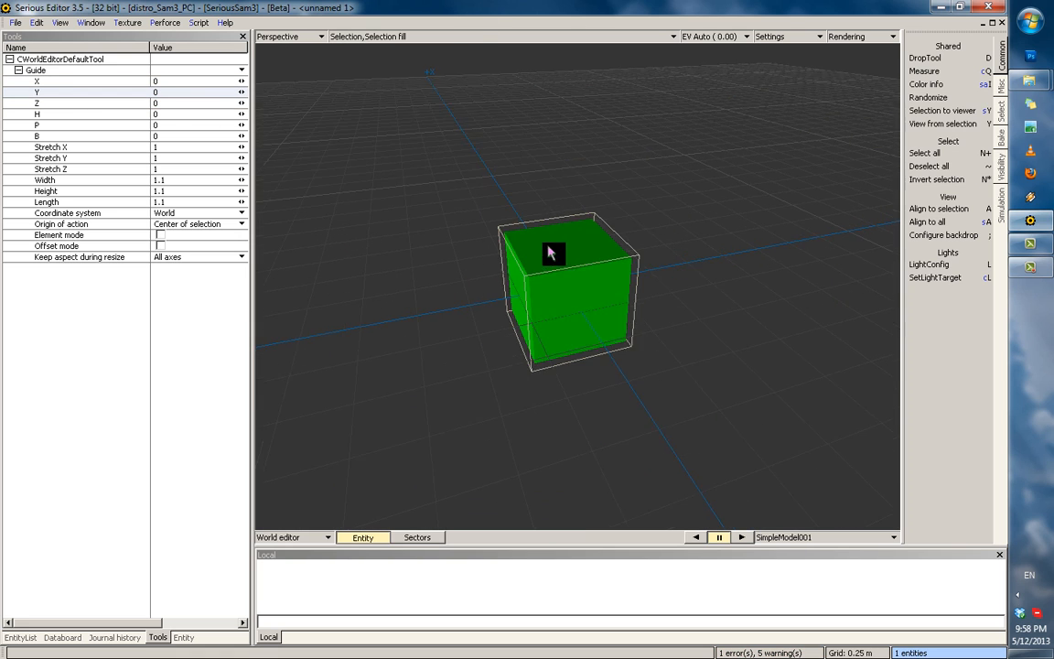
# Examine the model's X, Y and Z position values and its placement relative to the world axes.
pyautogui.scroll(-5, 545, 220)
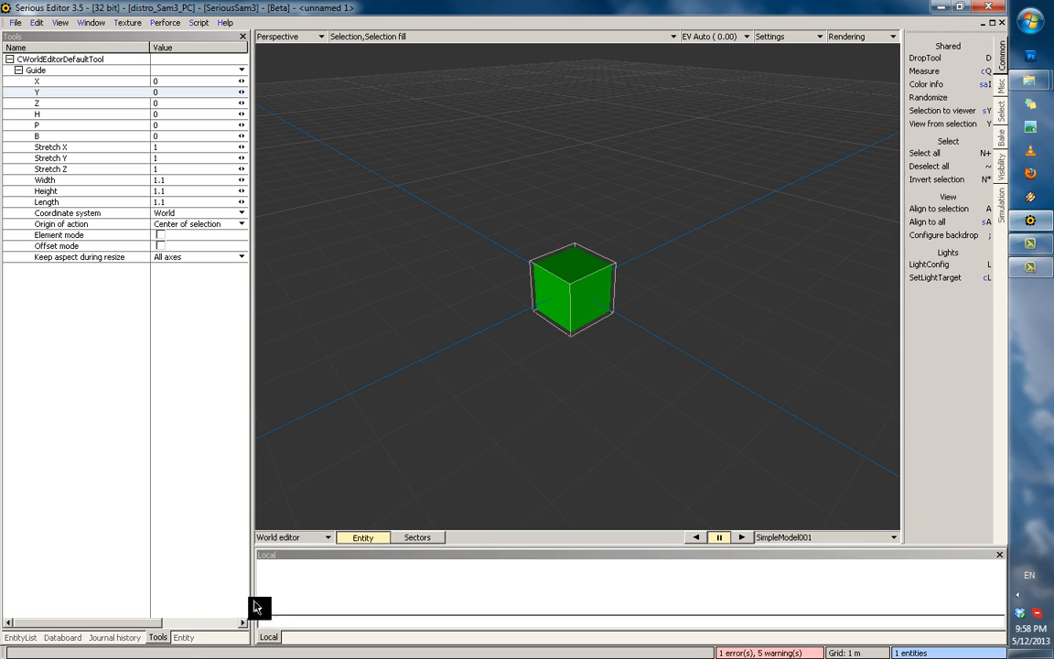
pyautogui.click(160, 646)
pyautogui.click(106, 85)
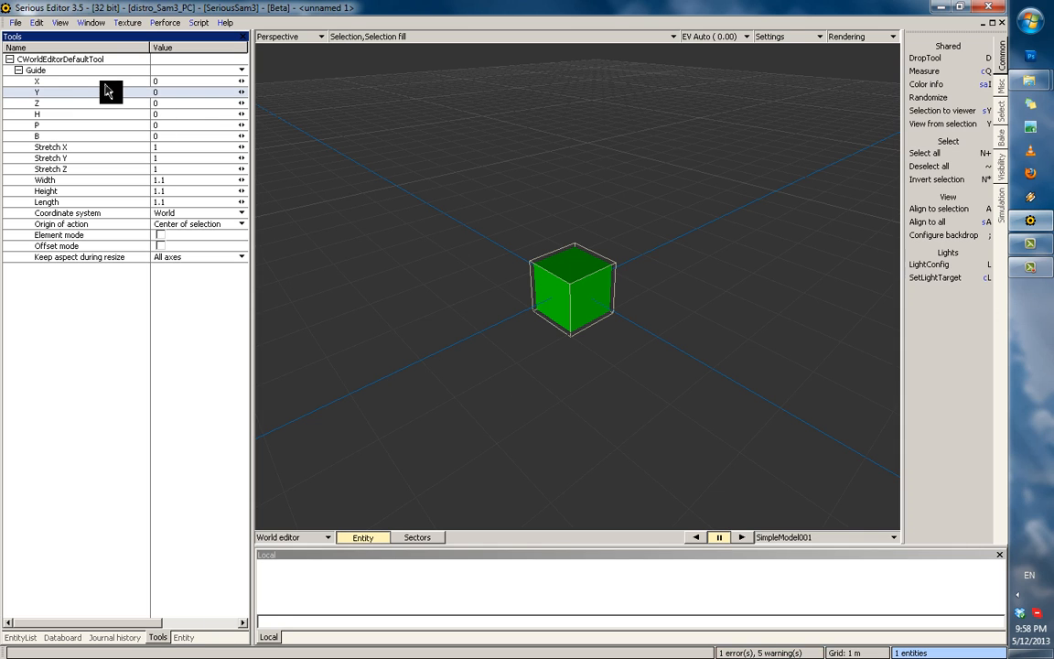
pyautogui.click(89, 93)
pyautogui.click(99, 104)
pyautogui.scroll(-2, 541, 205)
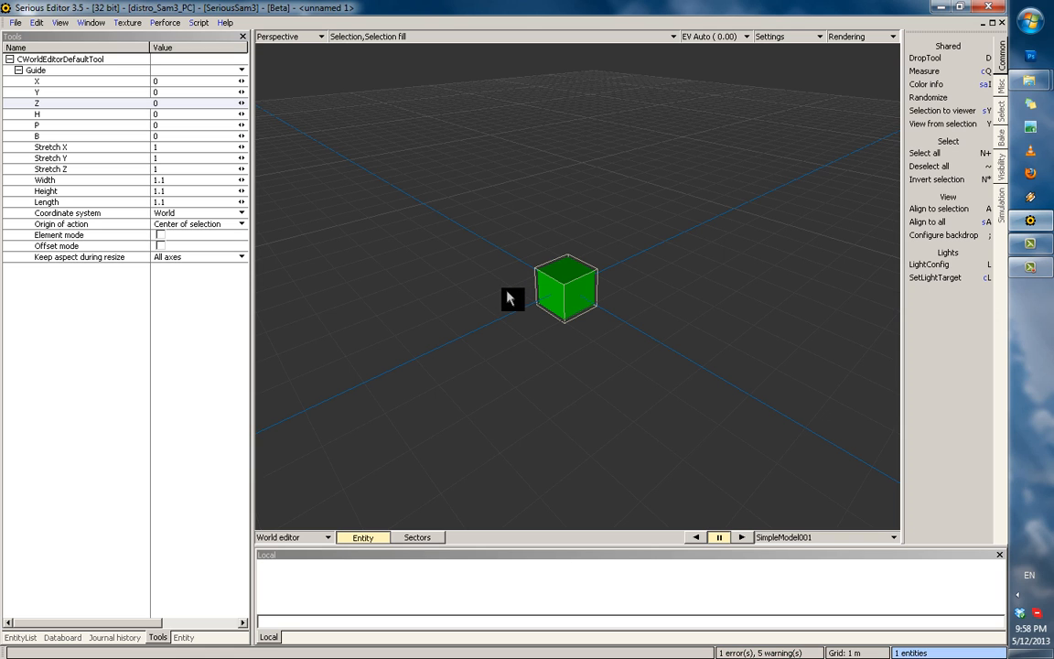
pyautogui.moveTo(503, 305); pyautogui.dragTo(557, 228, button='middle')
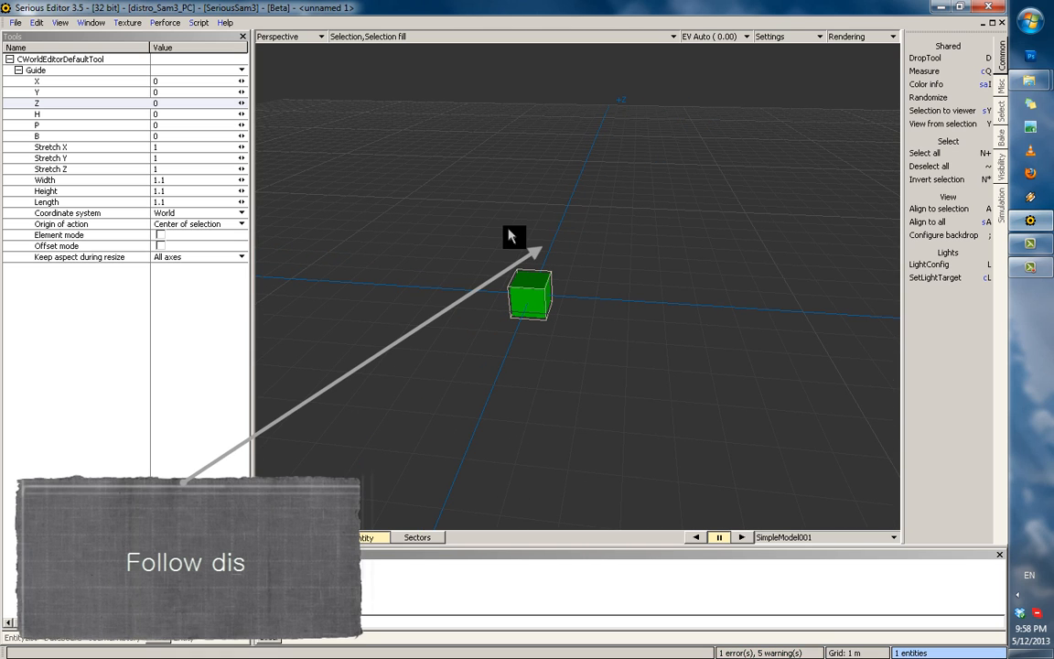
pyautogui.moveTo(540, 240)
pyautogui.mouseDown(button='middle')
pyautogui.moveTo(532, 236)
pyautogui.moveTo(538, 243)
pyautogui.mouseUp(button='middle')
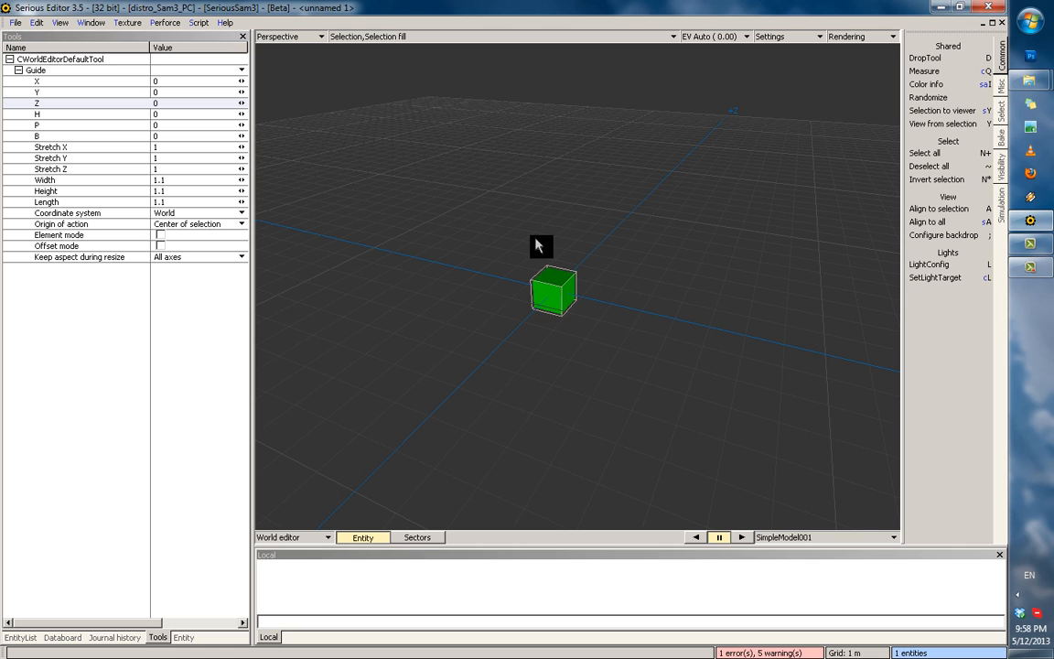
pyautogui.moveTo(609, 282)
pyautogui.mouseDown(button='middle')
pyautogui.moveTo(606, 266)
pyautogui.moveTo(571, 276)
pyautogui.moveTo(625, 292)
pyautogui.moveTo(605, 275)
pyautogui.moveTo(617, 273)
pyautogui.moveTo(623, 286)
pyautogui.mouseUp(button='middle')
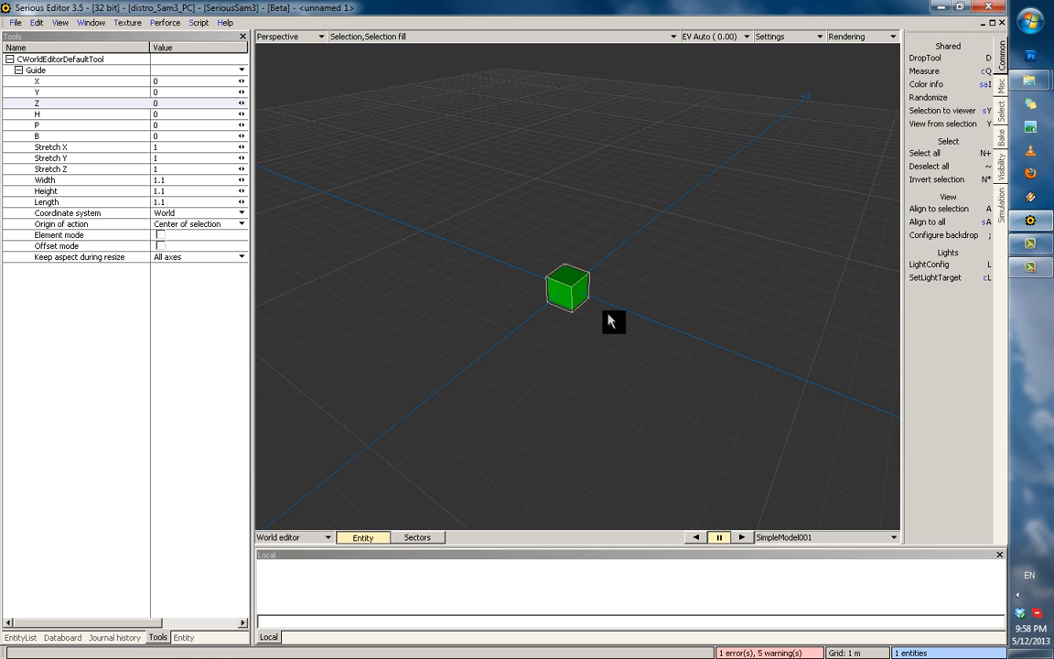
pyautogui.moveTo(608, 313); pyautogui.dragTo(611, 282, button='middle')
# Enter mesh editing on the simple model and define a box primitive 12 wide, 4 high and 12 long.
pyautogui.press('F4')
pyautogui.moveTo(552, 364); pyautogui.dragTo(596, 291, button='middle')
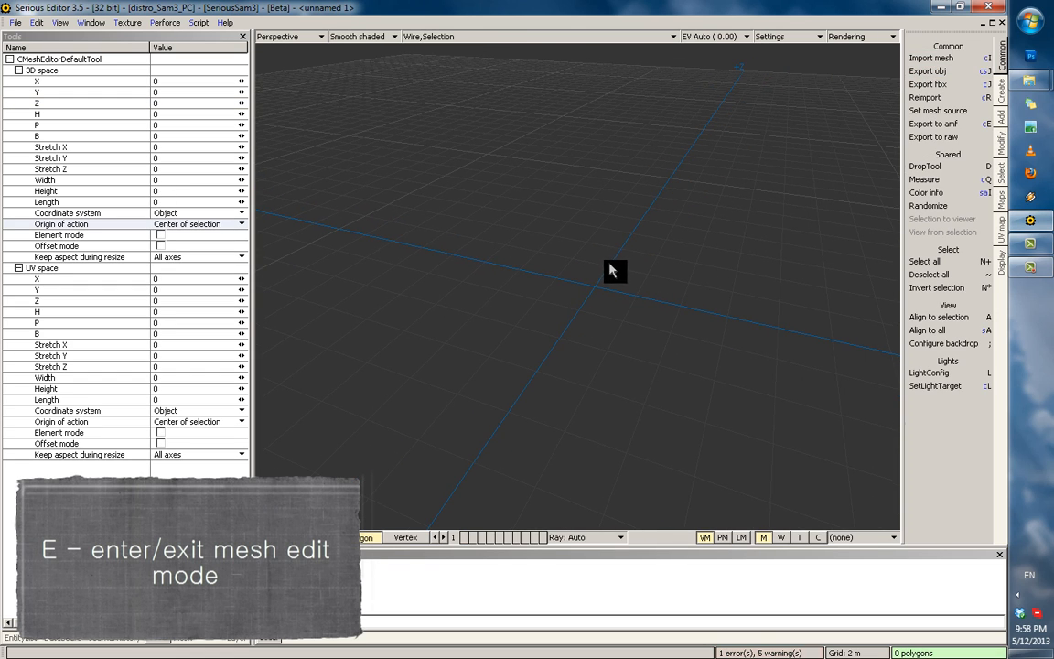
pyautogui.hotkey('shift', 'p')
pyautogui.click(642, 275)
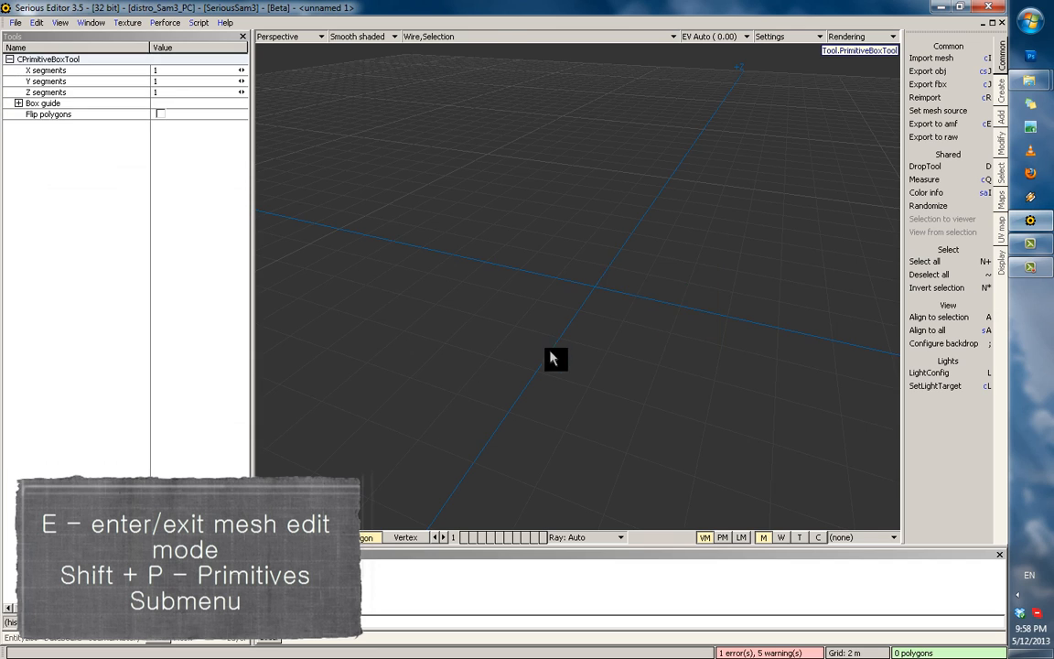
pyautogui.click(19, 103)
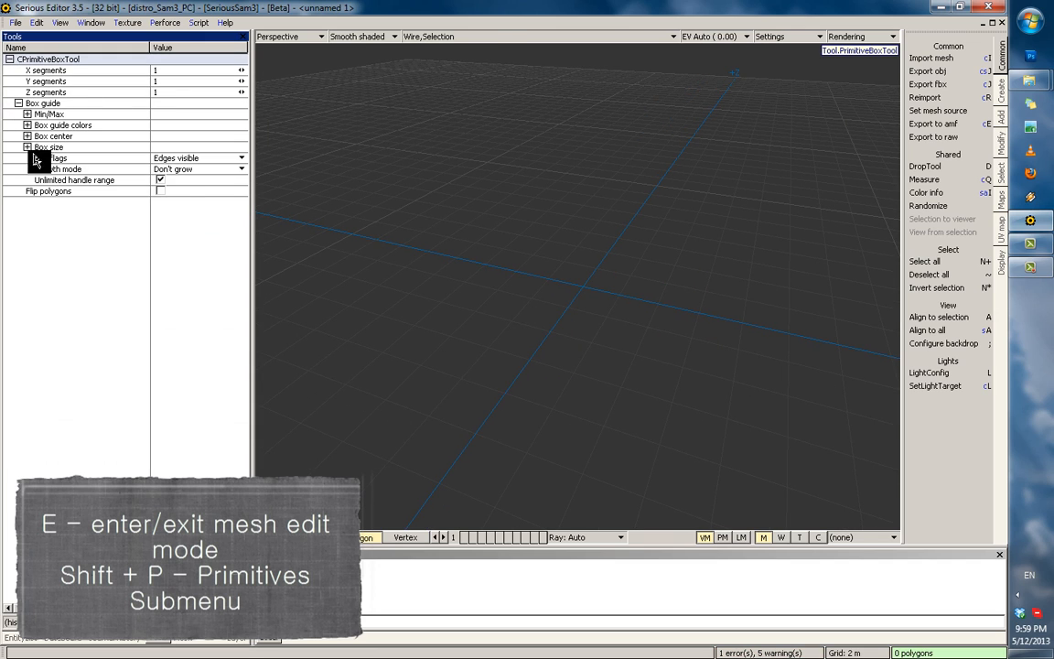
pyautogui.click(28, 148)
pyautogui.moveTo(163, 158); pyautogui.dragTo(90, 179)
pyautogui.write('1212')
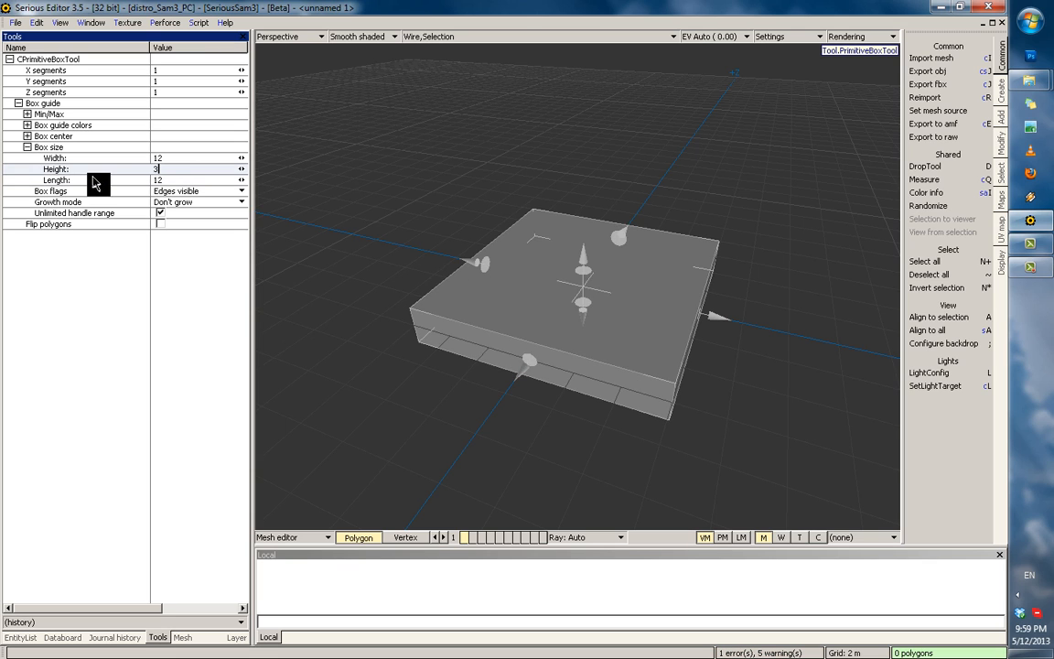
pyautogui.write('4')
# Set the box primitive's center y to 2 and check its base against the grid plane.
pyautogui.click(28, 135)
pyautogui.moveTo(178, 159); pyautogui.dragTo(98, 161)
pyautogui.write('2')
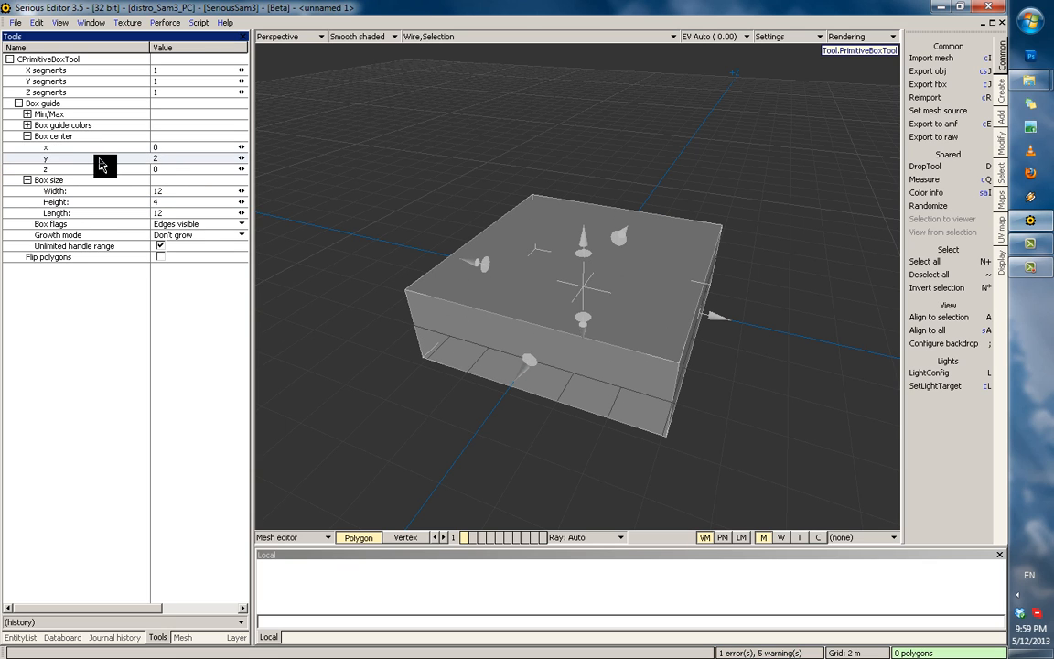
pyautogui.press('Return')
pyautogui.moveTo(550, 285); pyautogui.dragTo(529, 245, button='middle')
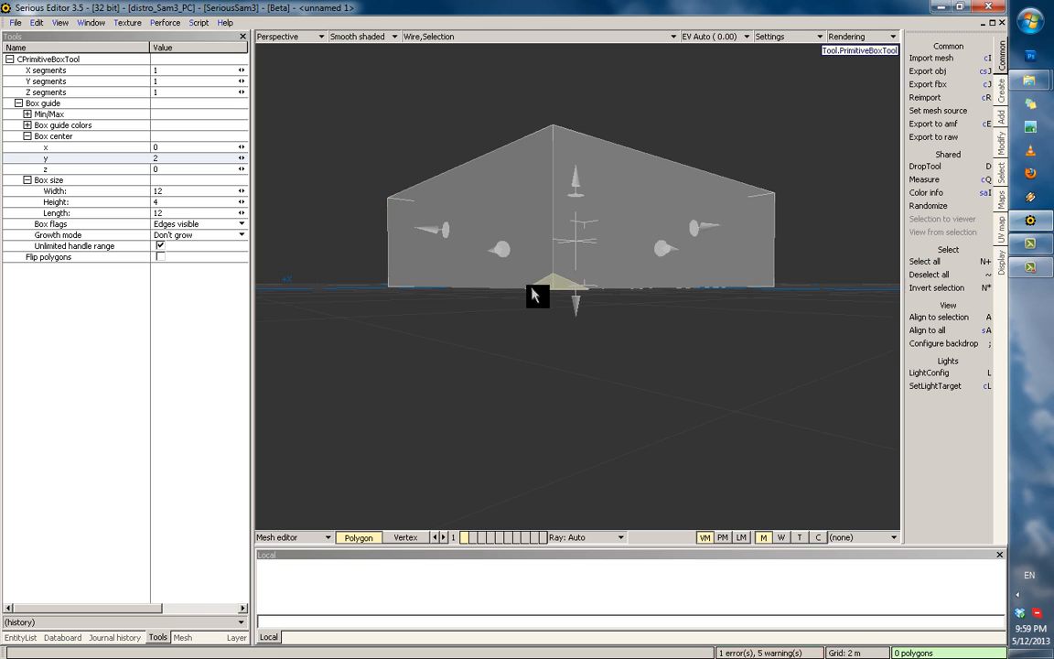
pyautogui.moveTo(536, 296); pyautogui.dragTo(574, 326, button='middle')
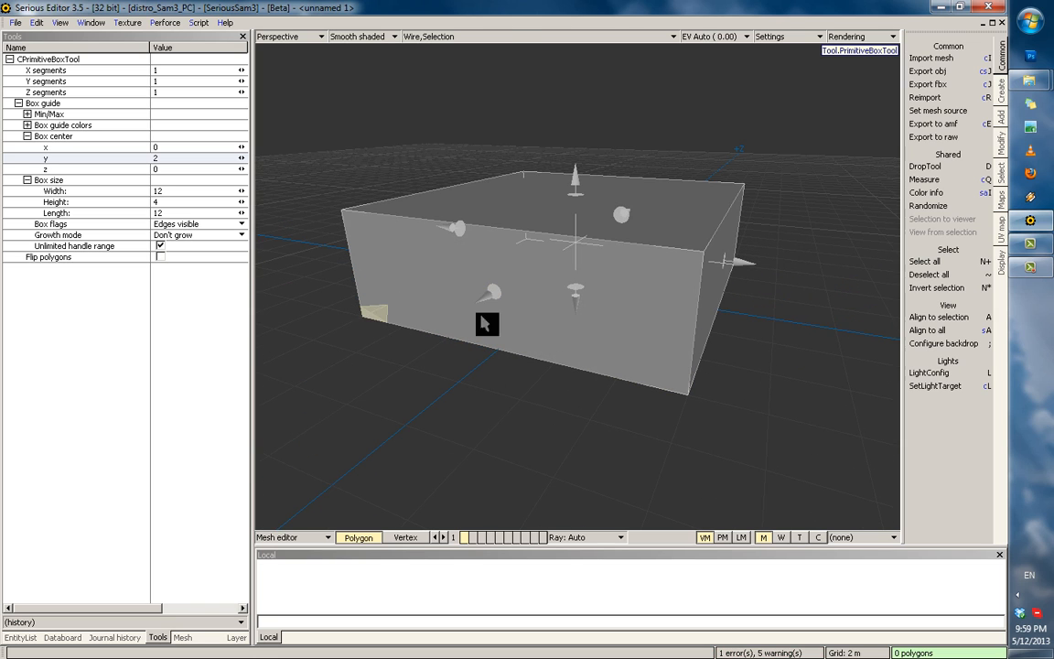
pyautogui.moveTo(515, 301); pyautogui.dragTo(586, 265, button='middle')
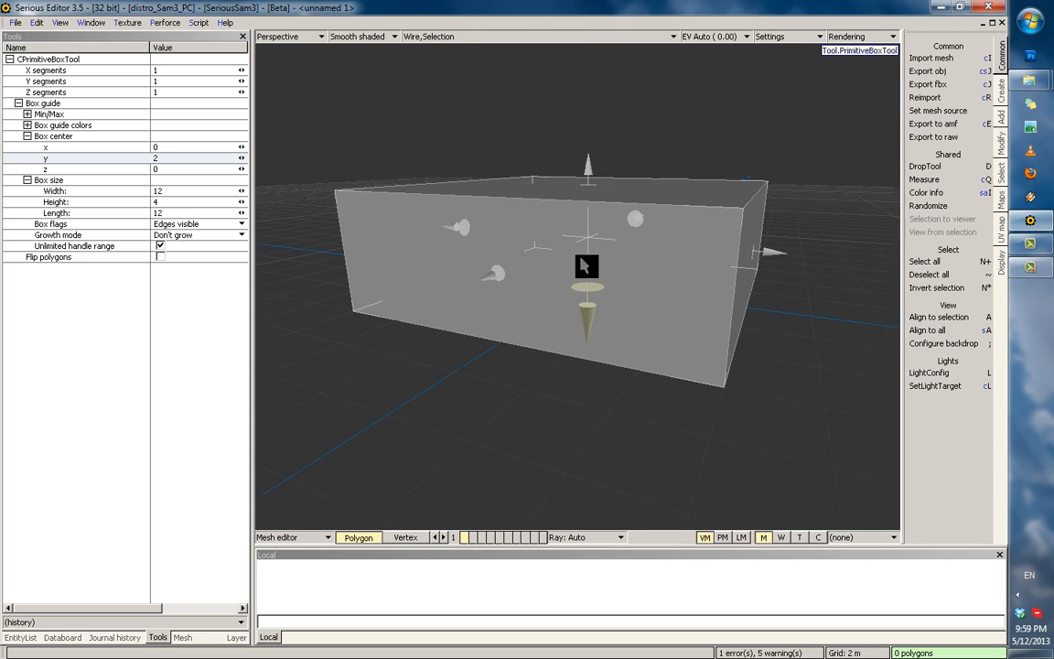
# Flip the box's polygons so they face inward as a room, and create the primitive.
pyautogui.click(106, 259)
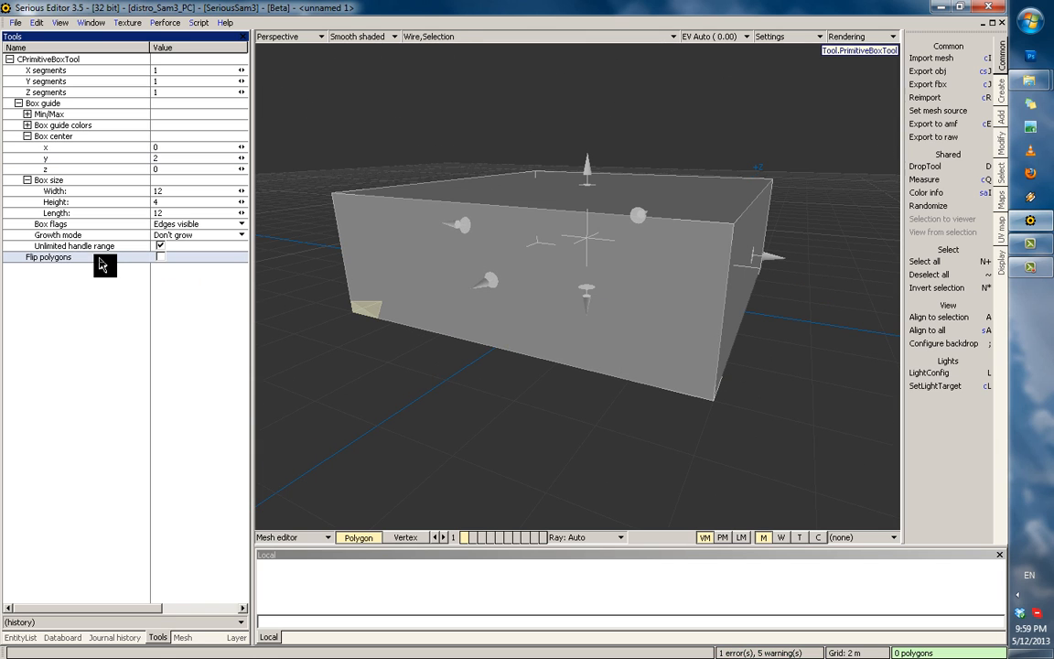
pyautogui.click(160, 257)
pyautogui.moveTo(574, 235); pyautogui.dragTo(608, 305, button='middle')
pyautogui.moveTo(538, 310); pyautogui.dragTo(503, 263, button='middle')
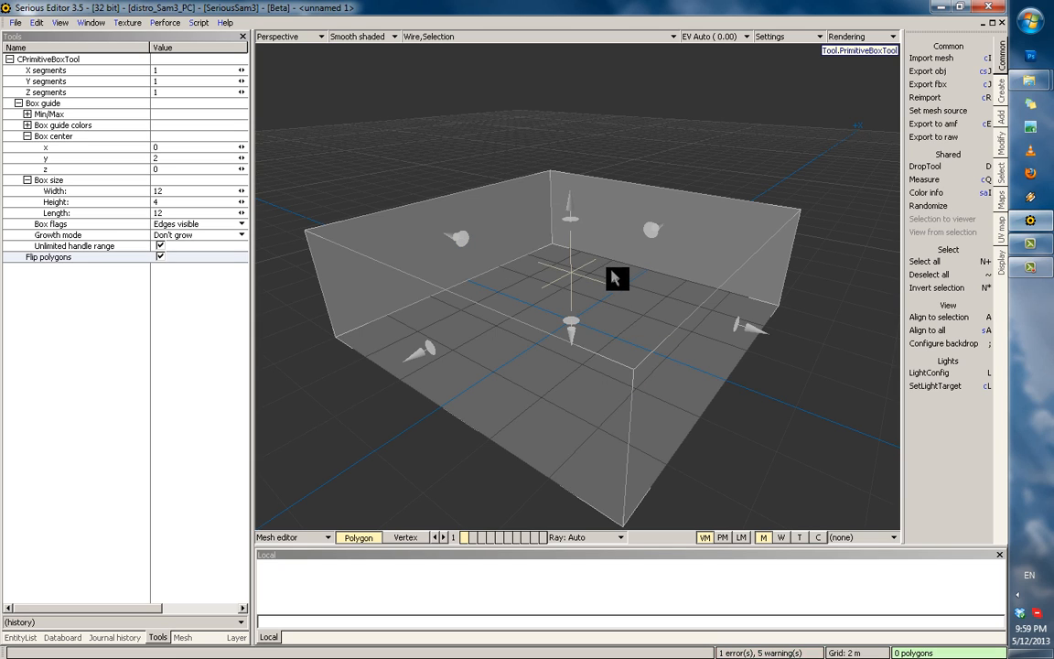
pyautogui.moveTo(615, 279); pyautogui.dragTo(594, 266, button='middle')
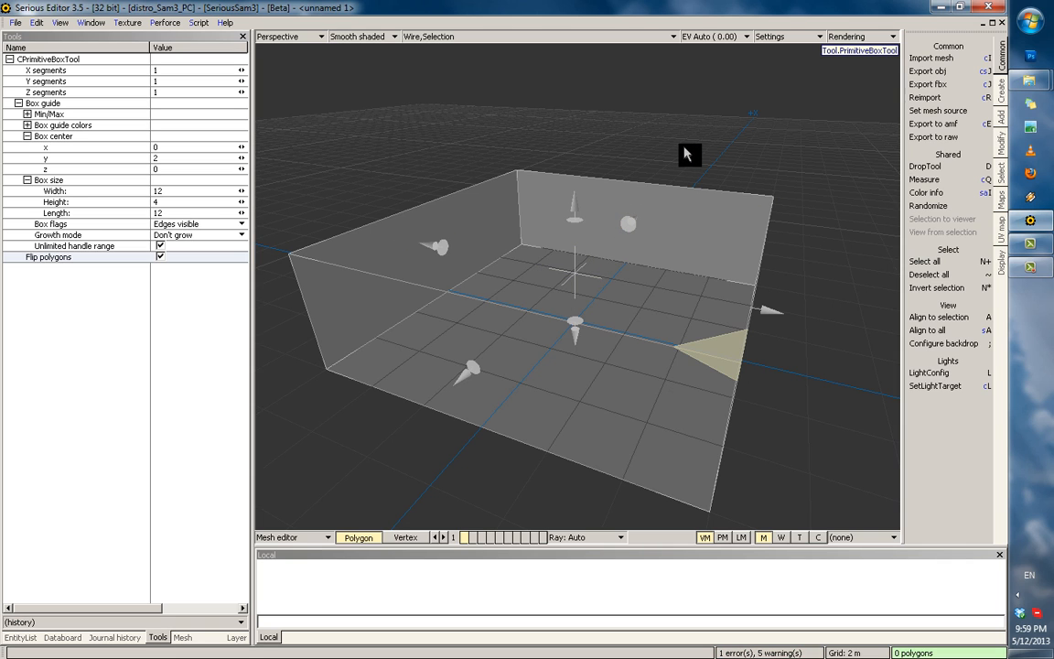
pyautogui.press('Return')
# Start a playtest of the level inside the box room.
pyautogui.scroll(4, 694, 203)
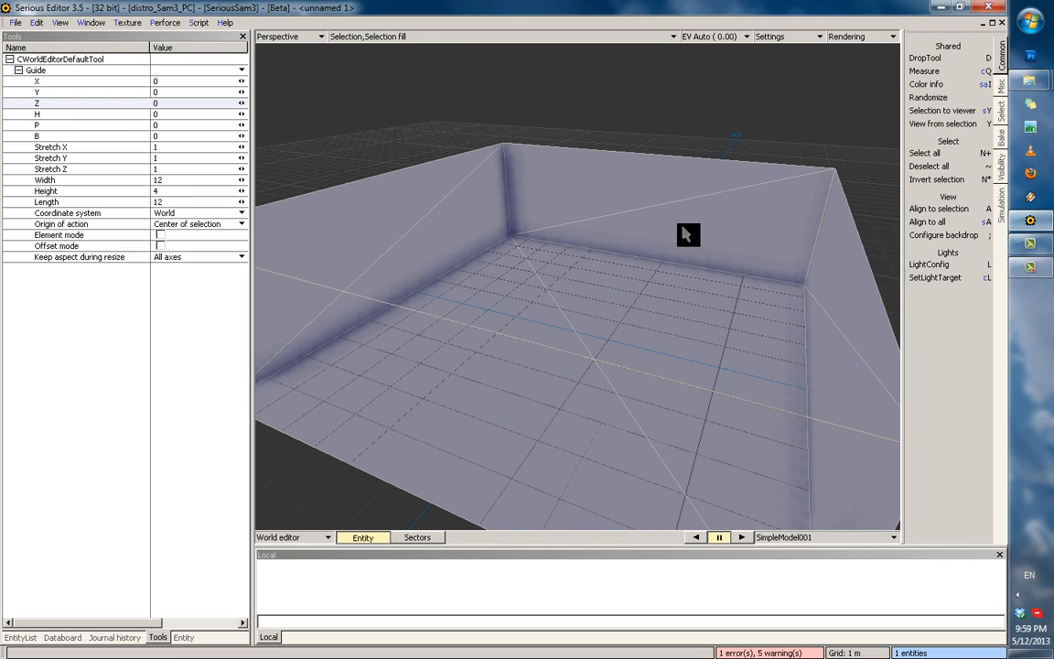
pyautogui.press('t')
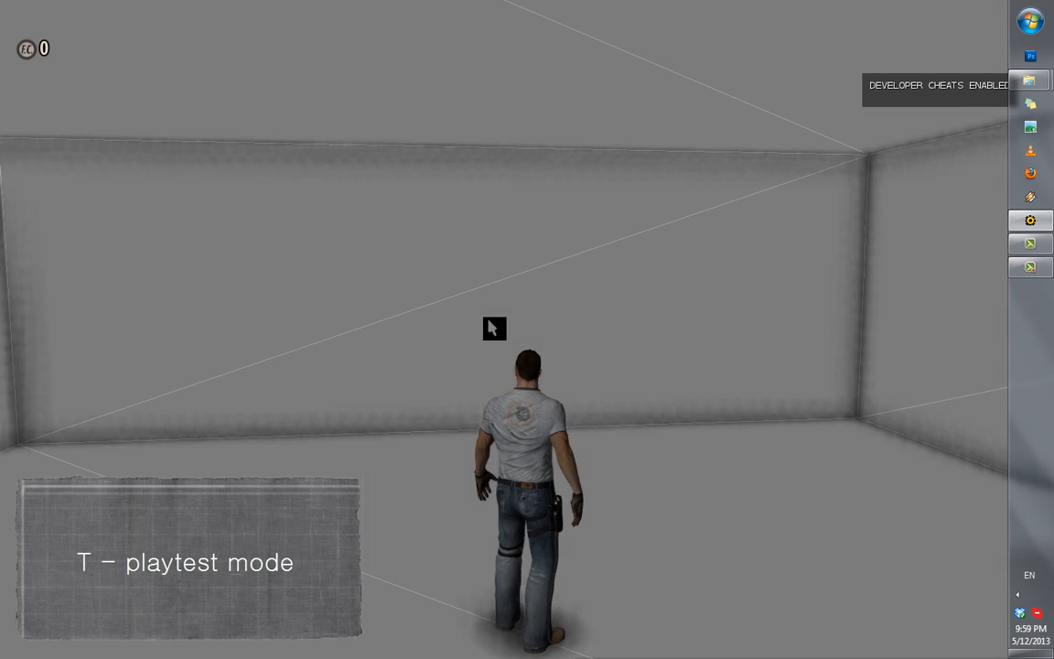
# Walk the character around the box room to check its walls and end the playtest.
pyautogui.press('w')
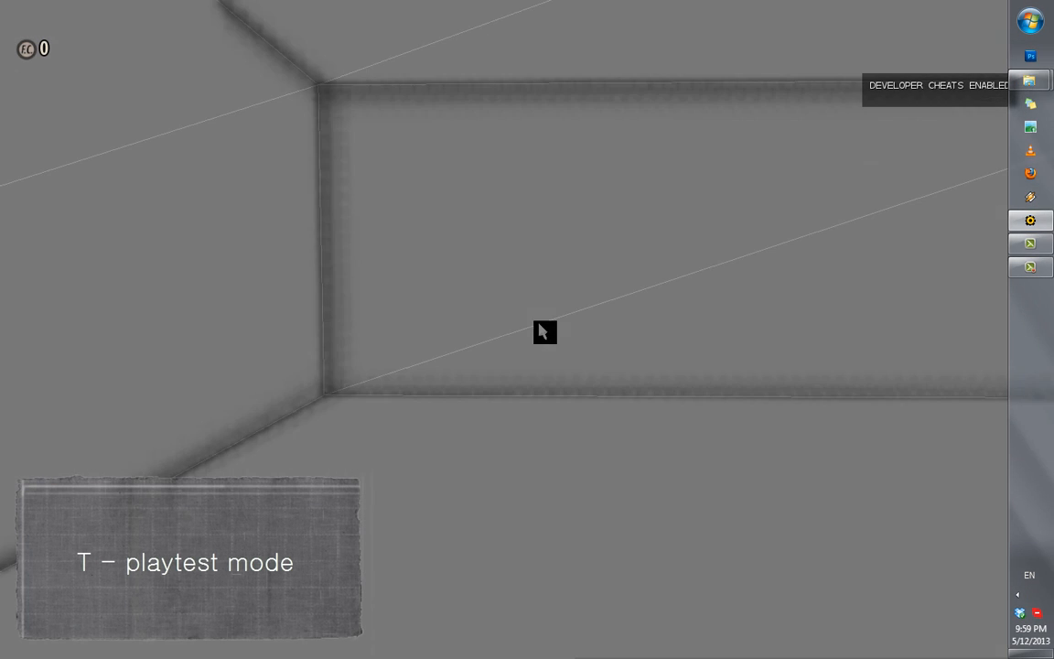
pyautogui.press('w')
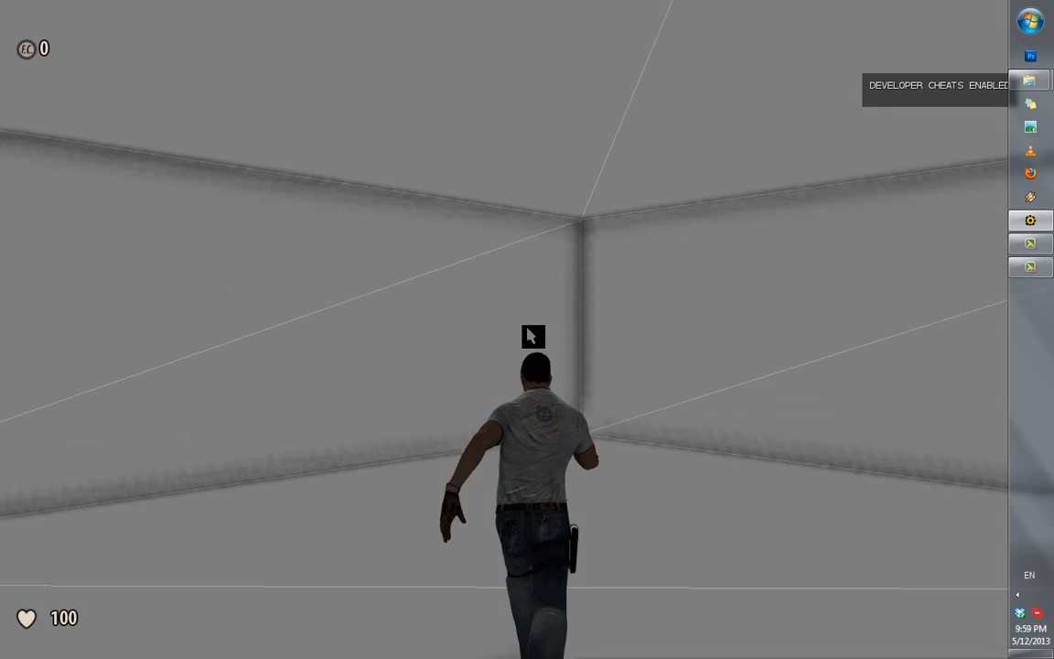
pyautogui.press('Escape')
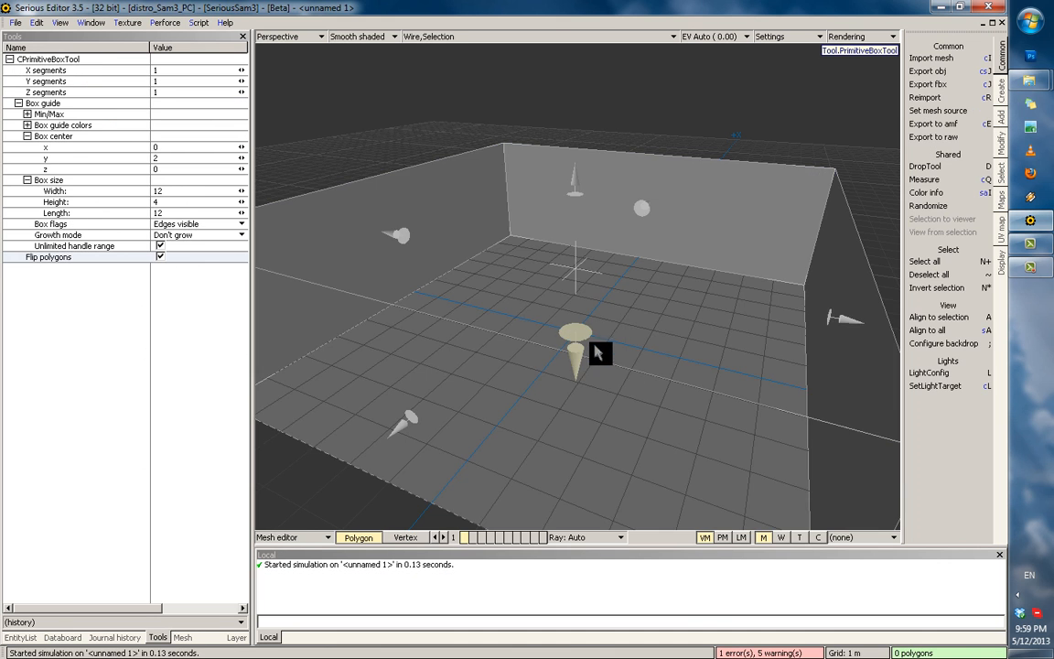
# Set the box primitive's length to 20.
pyautogui.scroll(-4, 585, 247)
pyautogui.keyDown('alt'); pyautogui.moveTo(596, 226); pyautogui.dragTo(616, 239); pyautogui.keyUp('alt')
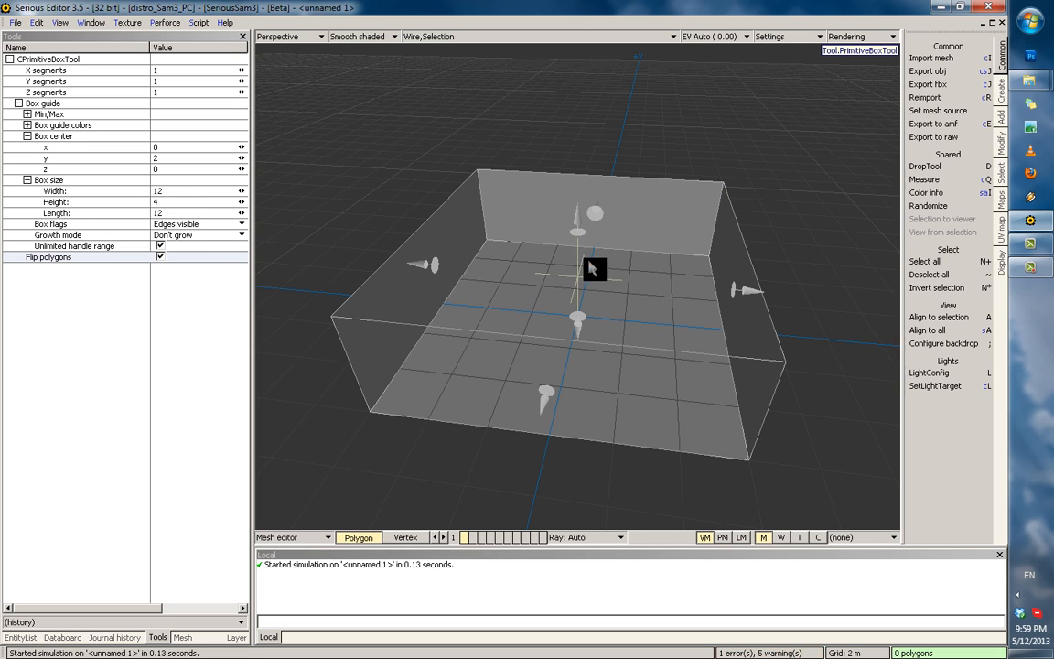
pyautogui.moveTo(590, 286); pyautogui.dragTo(571, 264, button='middle')
pyautogui.keyDown('alt'); pyautogui.moveTo(570, 263); pyautogui.dragTo(557, 229); pyautogui.keyUp('alt')
pyautogui.scroll(-1, 557, 230)
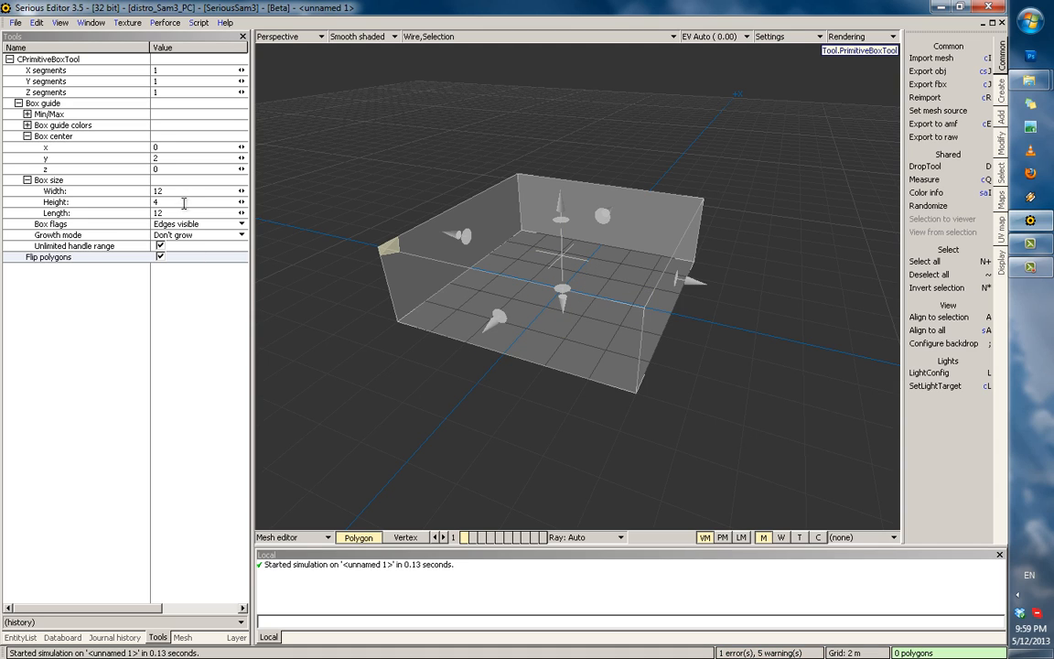
pyautogui.click(105, 214)
pyautogui.write('2')
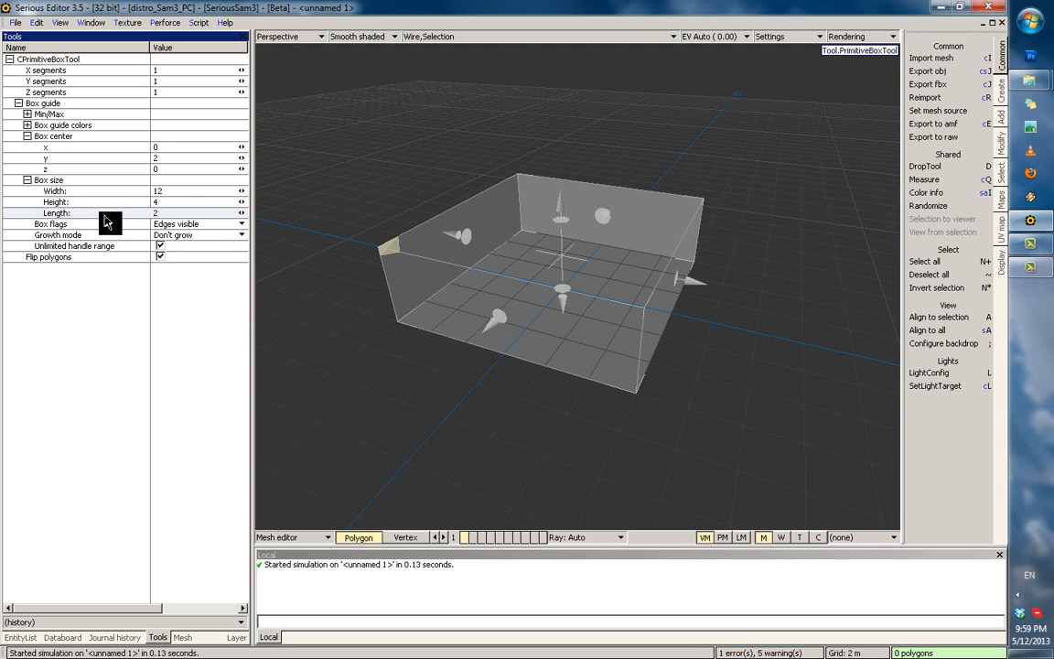
pyautogui.write('0')
pyautogui.press('Return')
pyautogui.scroll(2, 599, 256)
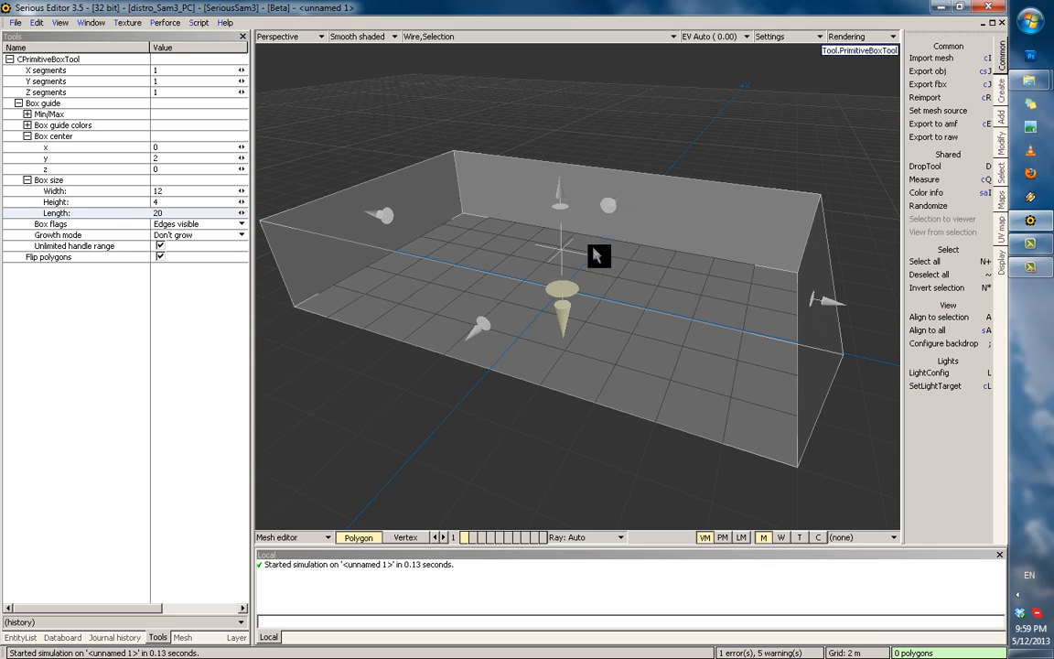
pyautogui.moveTo(650, 254); pyautogui.dragTo(648, 271, button='middle')
# Return to world editing, playtest the lengthened room by walking through it, and end the playtest.
pyautogui.press('Return')
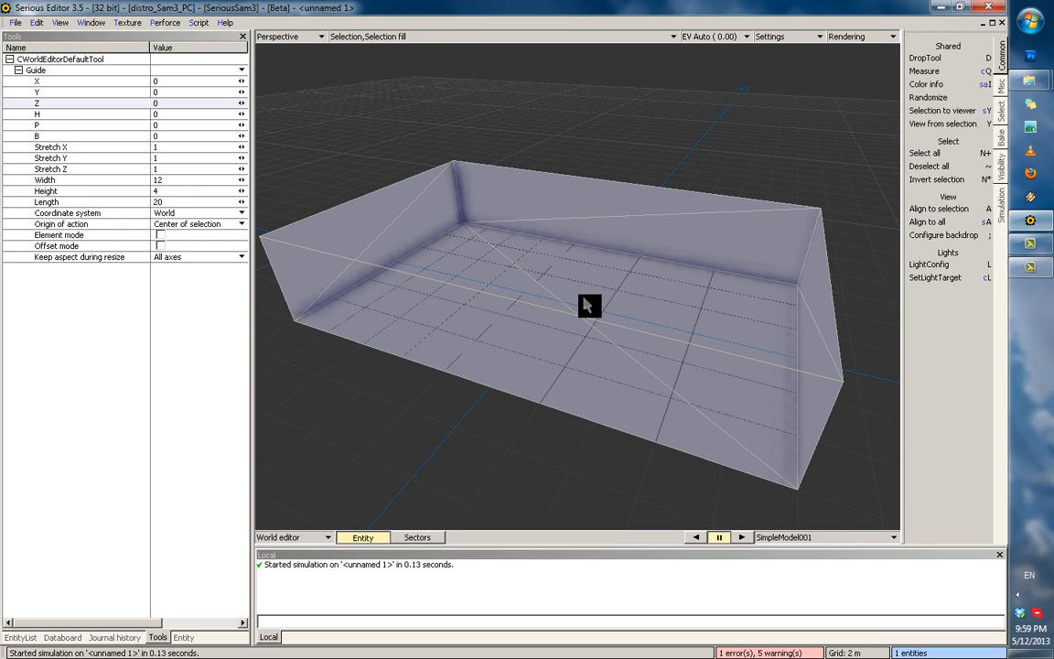
pyautogui.press('x')
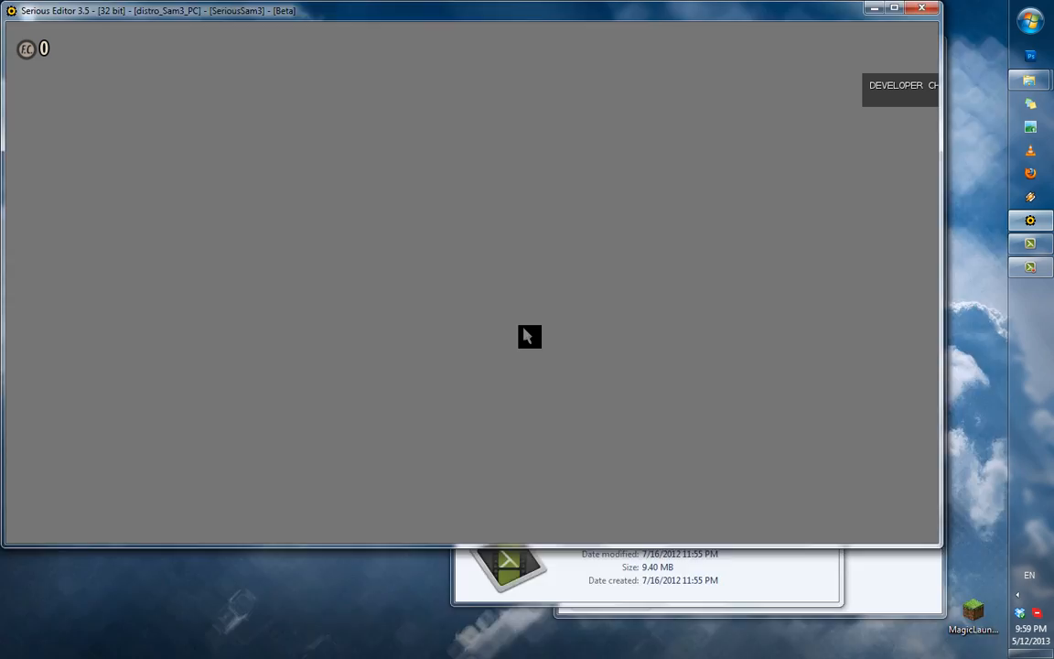
pyautogui.press('h')
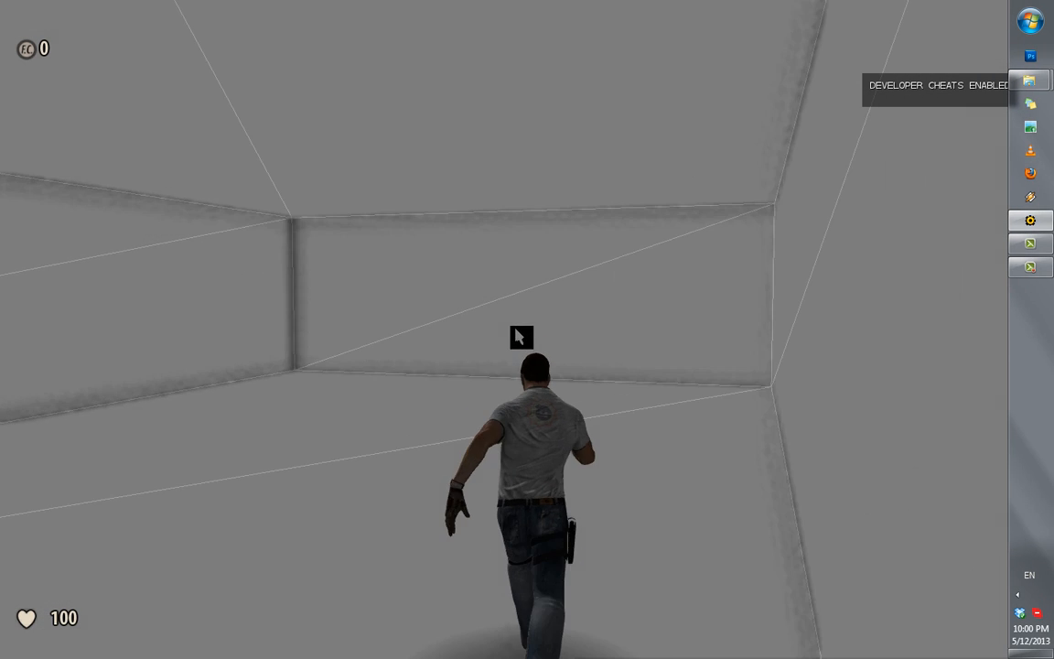
pyautogui.press('Escape')
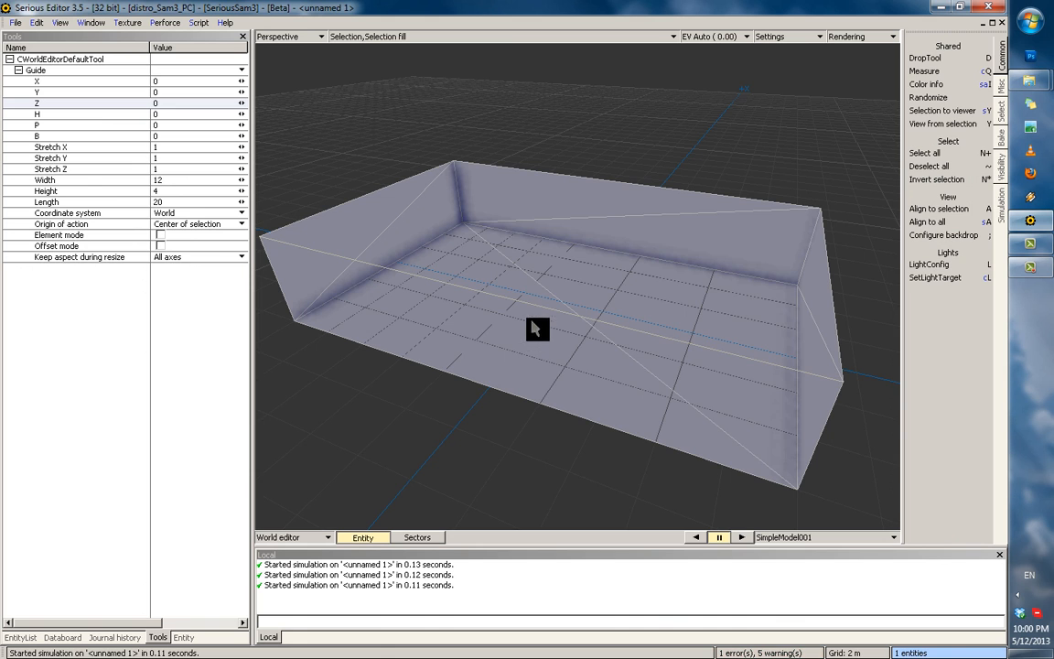
# Re-enter the room's mesh, drop the box primitive tool, select the floor polygon and clear the selection.
pyautogui.moveTo(540, 292); pyautogui.dragTo(605, 301, button='middle')
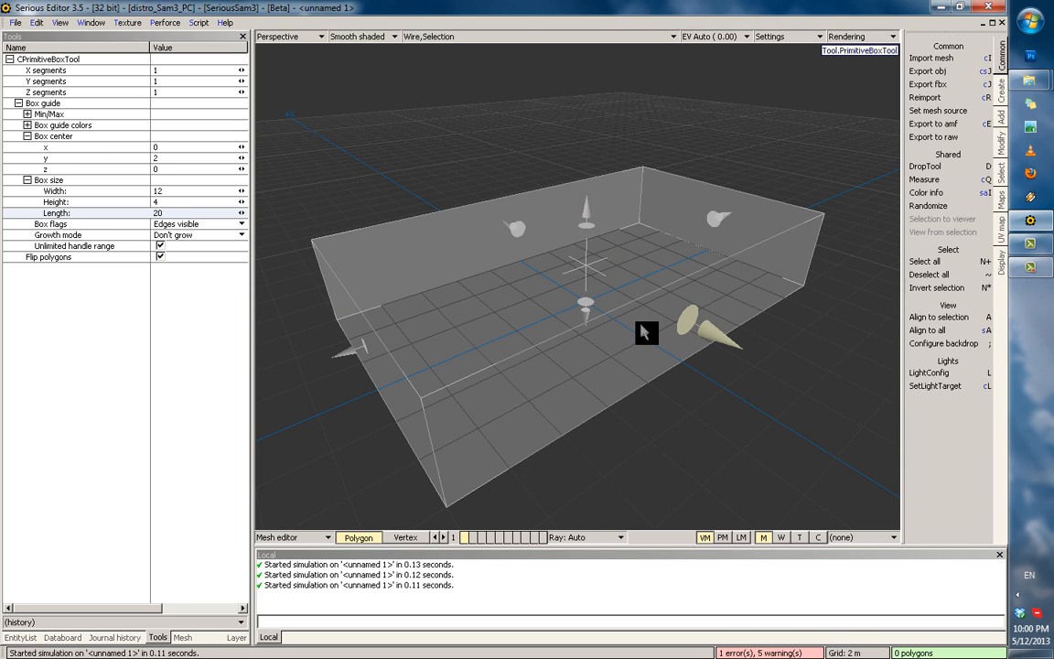
pyautogui.press('d')
pyautogui.moveTo(619, 317); pyautogui.dragTo(559, 372, button='middle')
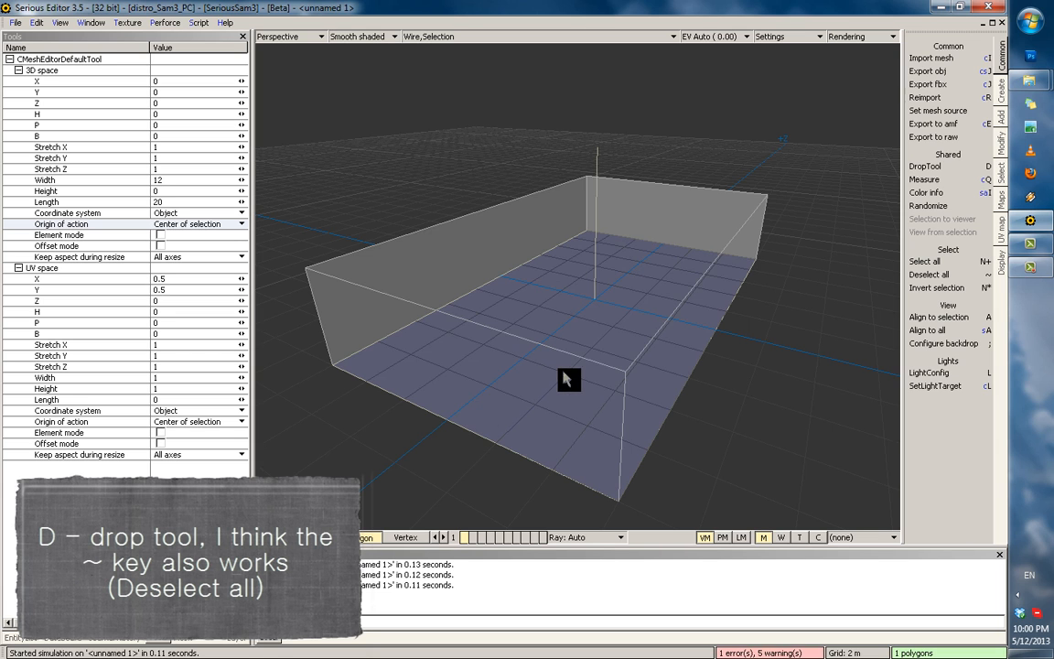
pyautogui.press('~')
pyautogui.moveTo(668, 332); pyautogui.dragTo(593, 345, button='middle')
pyautogui.press('~')
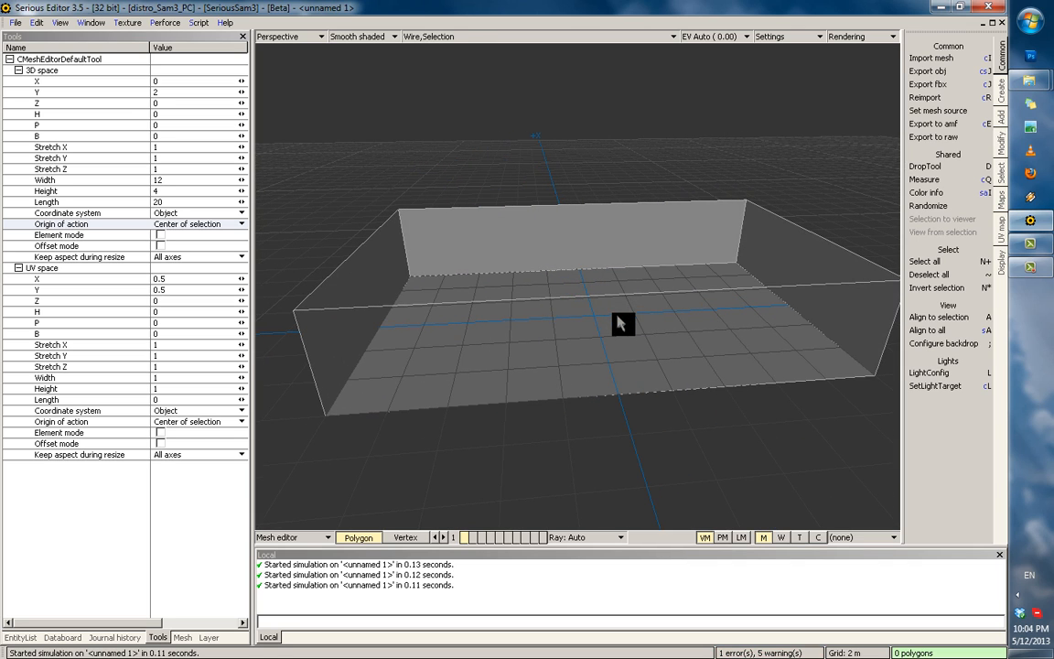
# Select several wall and ceiling polygons of the room together and deselect them all.
pyautogui.moveTo(517, 296); pyautogui.dragTo(495, 264, button='middle')
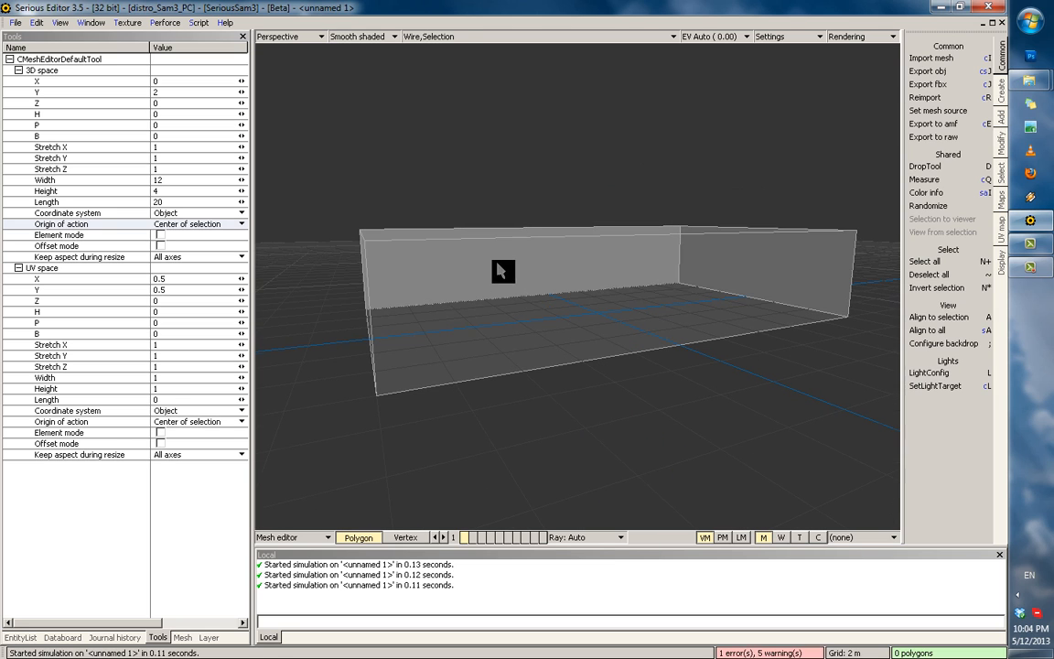
pyautogui.moveTo(609, 261); pyautogui.dragTo(732, 255)
pyautogui.moveTo(729, 263); pyautogui.dragTo(593, 235, button='middle')
pyautogui.moveTo(592, 235); pyautogui.dragTo(612, 266)
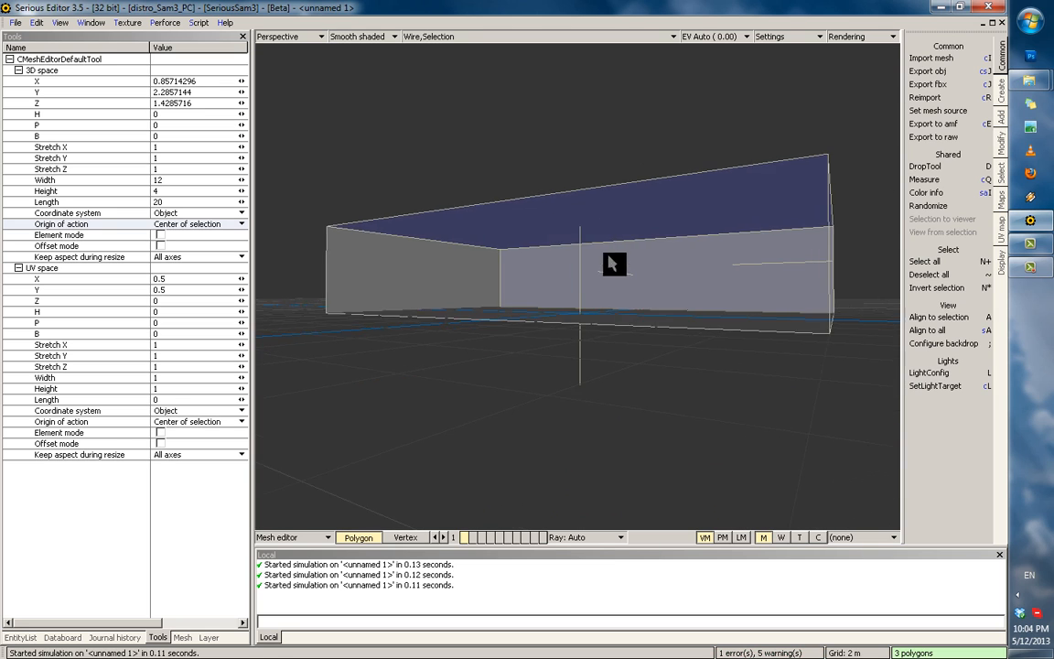
pyautogui.moveTo(612, 266); pyautogui.dragTo(566, 280, button='middle')
pyautogui.press('~')
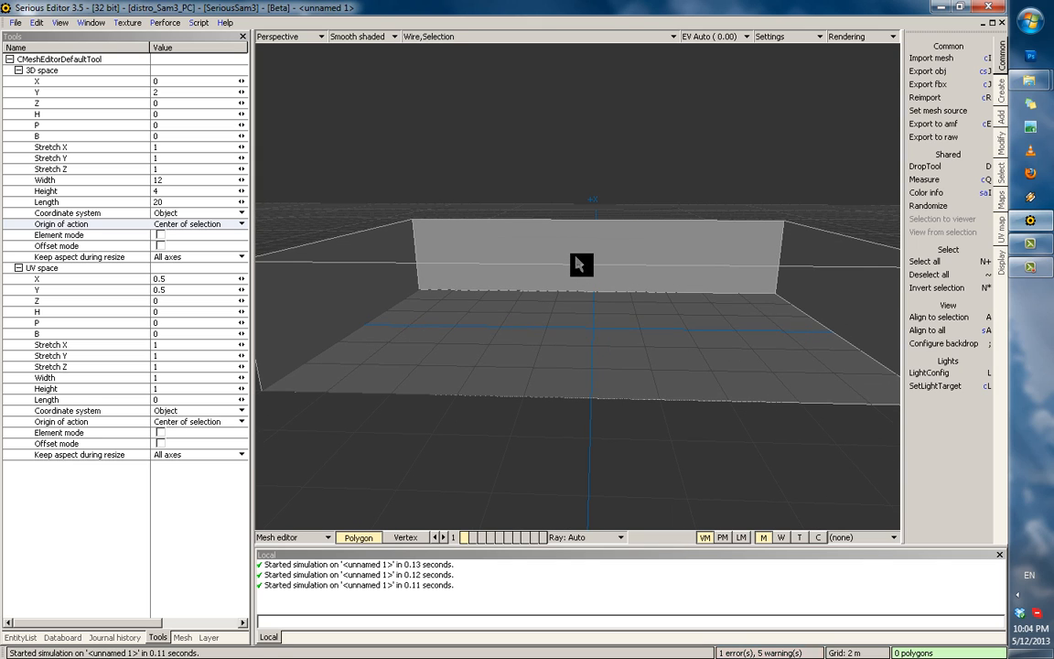
# Select a long wall, add or remove the end wall and the opposite wall in the selection, and clear it.
pyautogui.click(587, 255)
pyautogui.moveTo(668, 261); pyautogui.dragTo(600, 288, button='middle')
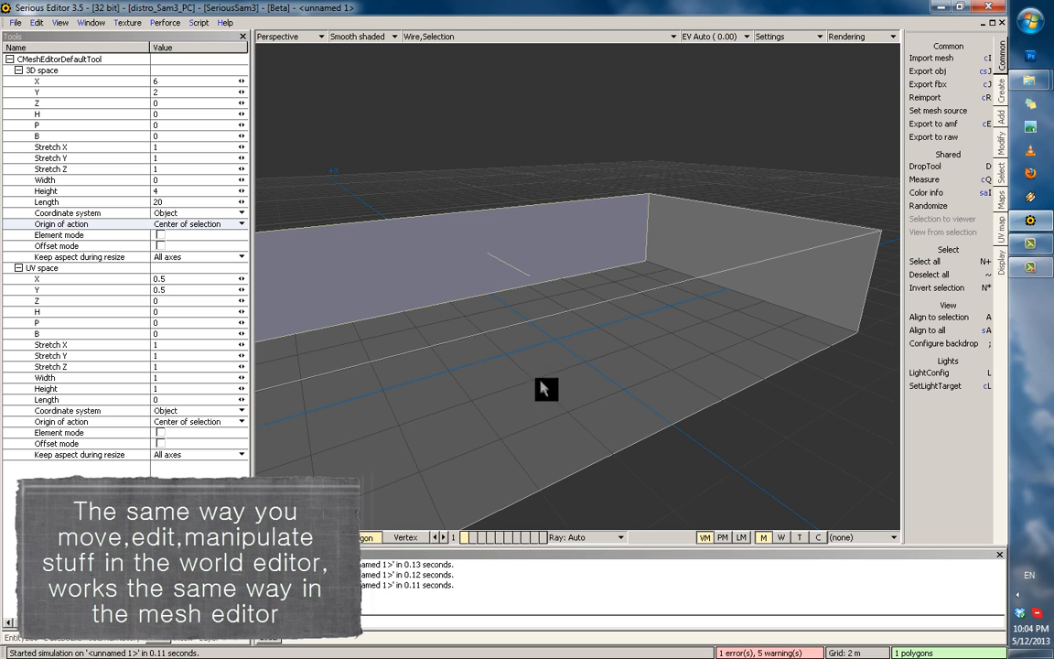
pyautogui.moveTo(541, 384); pyautogui.dragTo(646, 312, button='middle')
pyautogui.keyDown('ctrl'); pyautogui.click(639, 244); pyautogui.keyUp('ctrl')
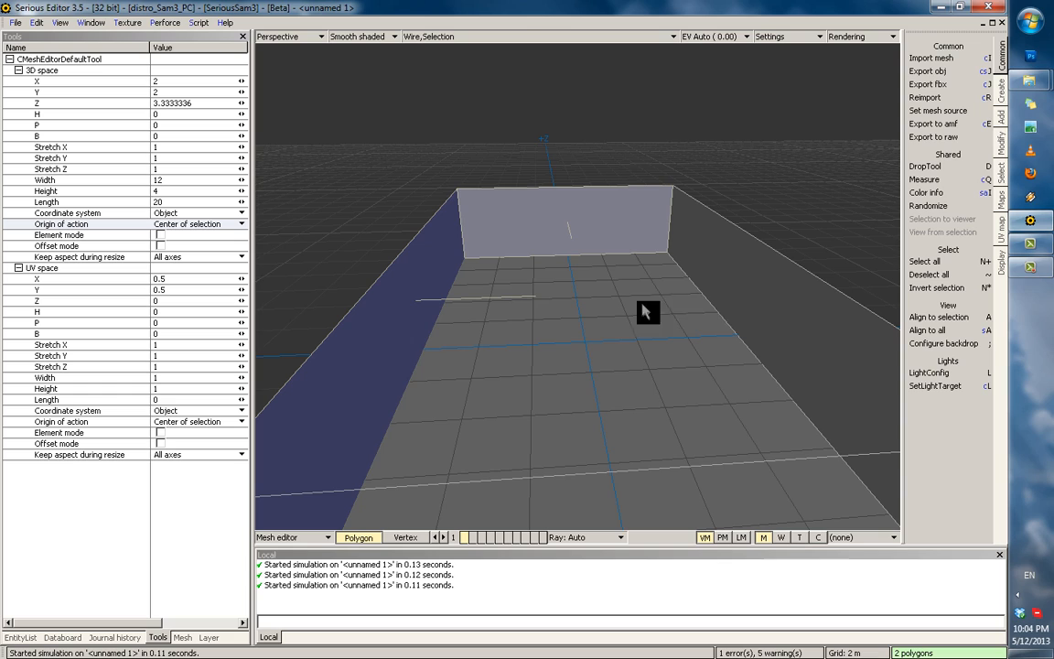
pyautogui.keyDown('ctrl'); pyautogui.click(767, 305); pyautogui.keyUp('ctrl')
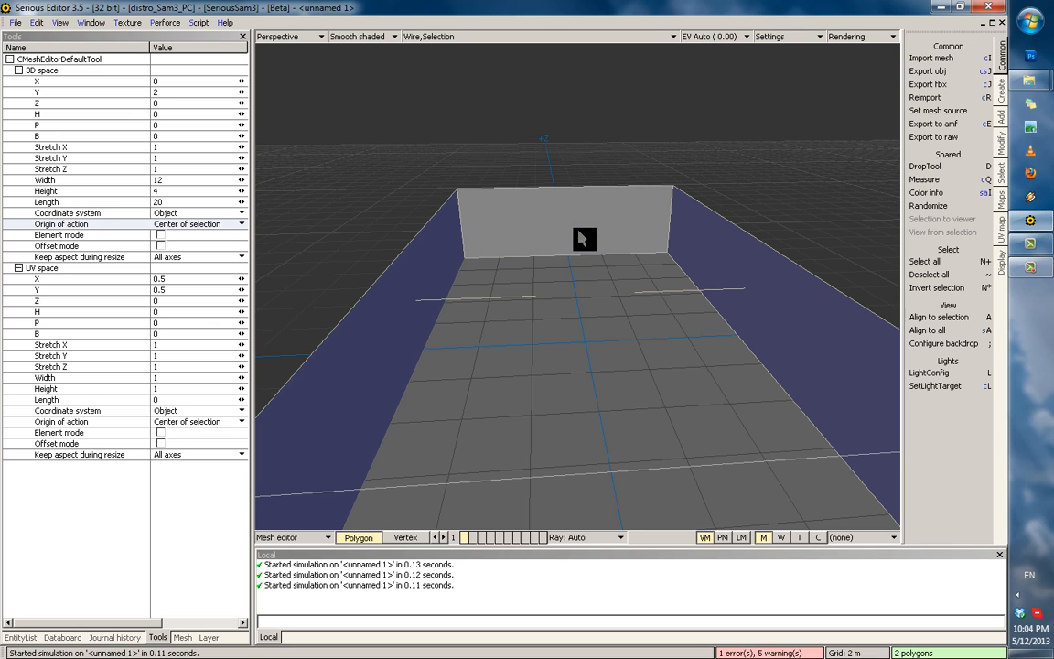
pyautogui.moveTo(599, 278); pyautogui.dragTo(703, 276, button='middle')
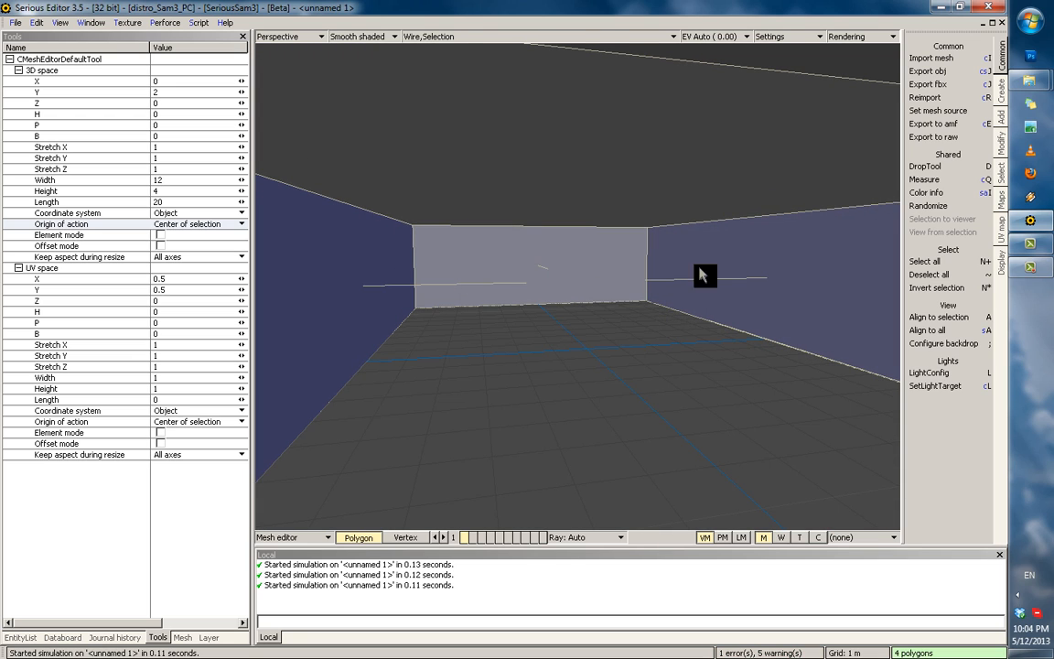
pyautogui.click(601, 356)
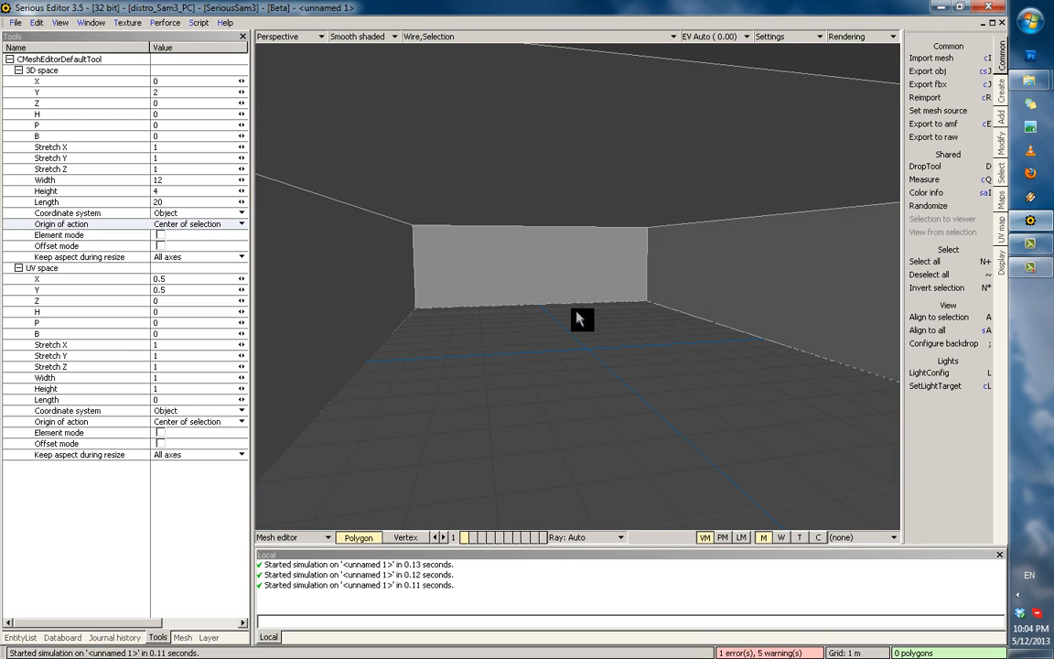
# Sweep a polygon selection from one side wall across the far wall and deselect everything.
pyautogui.moveTo(670, 331); pyautogui.dragTo(482, 276, button='middle')
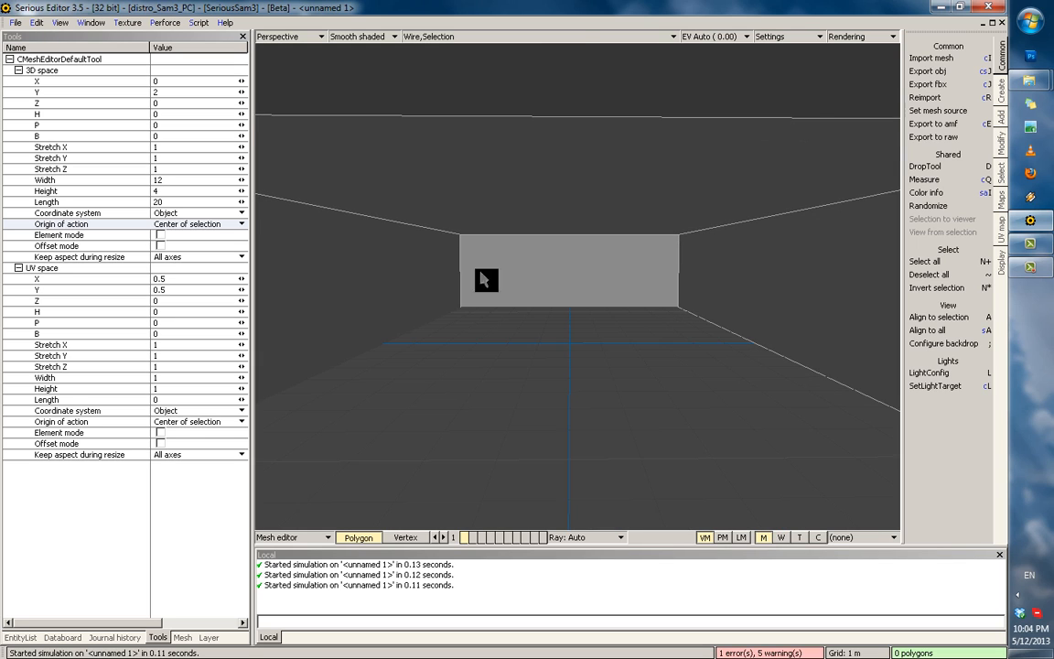
pyautogui.moveTo(425, 292)
pyautogui.mouseDown()
pyautogui.moveTo(438, 330)
pyautogui.moveTo(513, 301)
pyautogui.moveTo(534, 247)
pyautogui.moveTo(646, 209)
pyautogui.moveTo(730, 252)
pyautogui.moveTo(722, 309)
pyautogui.moveTo(526, 337)
pyautogui.moveTo(563, 252)
pyautogui.moveTo(675, 265)
pyautogui.mouseUp()
pyautogui.press('`')
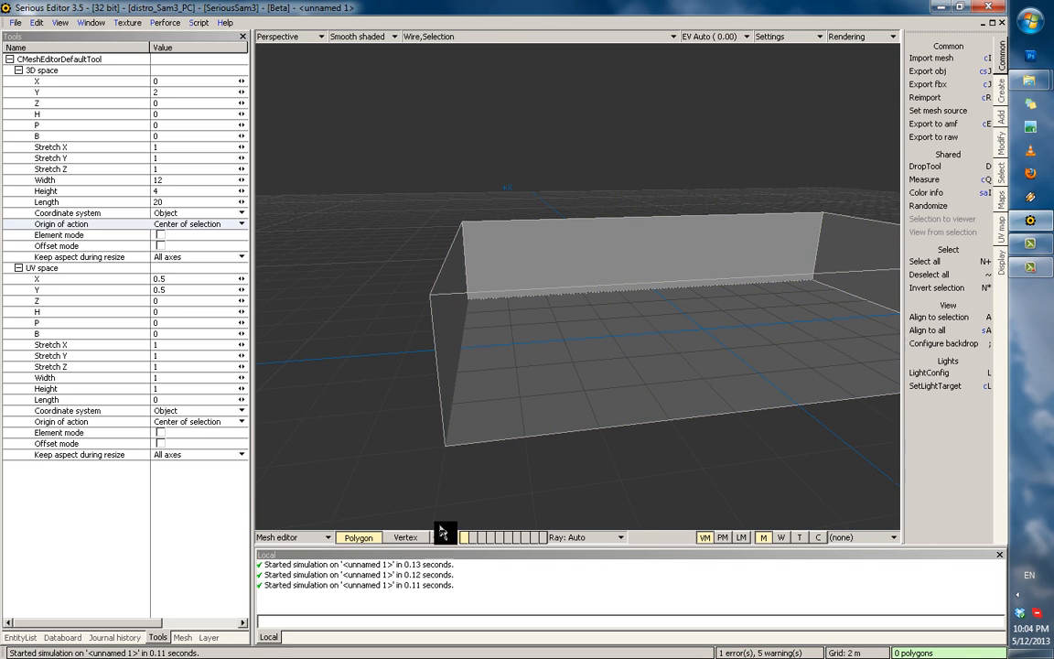
# In vertex mode, select the end wall's four corners and the back wall's two remaining corners, and return to polygon mode.
pyautogui.click(413, 540)
pyautogui.scroll(3, 503, 293)
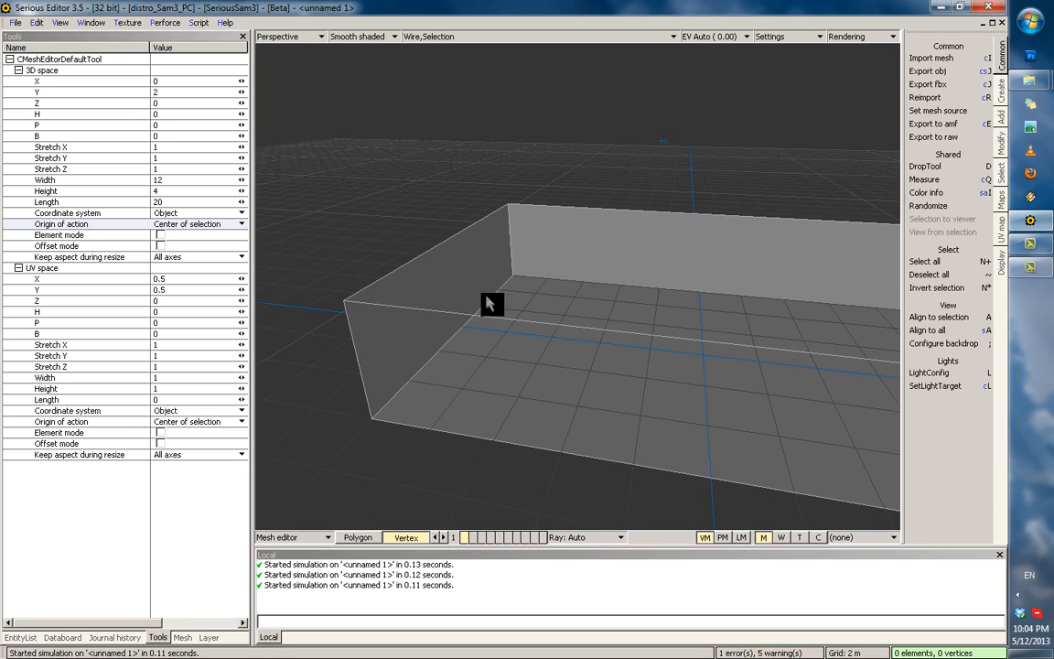
pyautogui.click(515, 220)
pyautogui.keyDown('ctrl'); pyautogui.click(511, 207); pyautogui.keyUp('ctrl')
pyautogui.keyDown('ctrl'); pyautogui.click(343, 300); pyautogui.keyUp('ctrl')
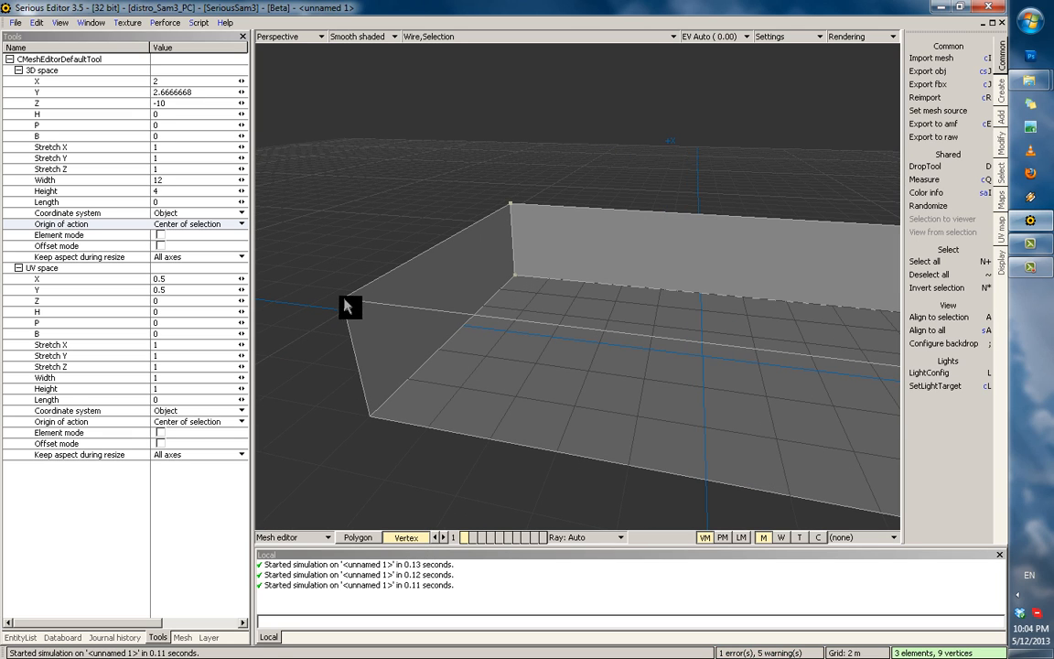
pyautogui.keyDown('ctrl'); pyautogui.click(370, 414); pyautogui.keyUp('ctrl')
pyautogui.moveTo(645, 321); pyautogui.dragTo(622, 261, button='middle')
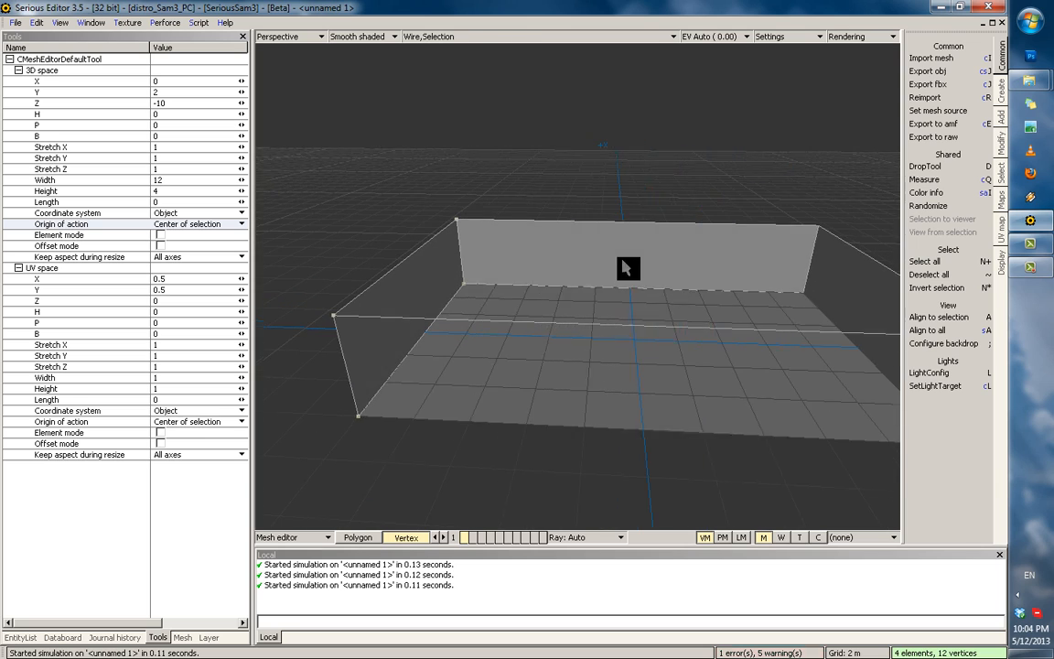
pyautogui.keyDown('ctrl'); pyautogui.click(804, 293); pyautogui.keyUp('ctrl')
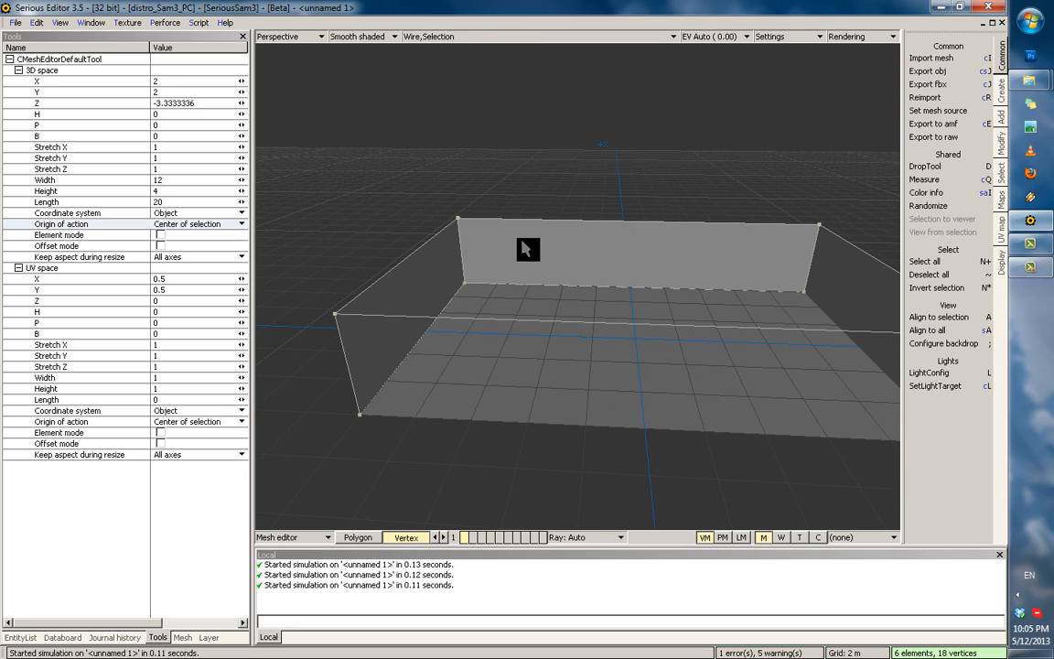
pyautogui.click(361, 538)
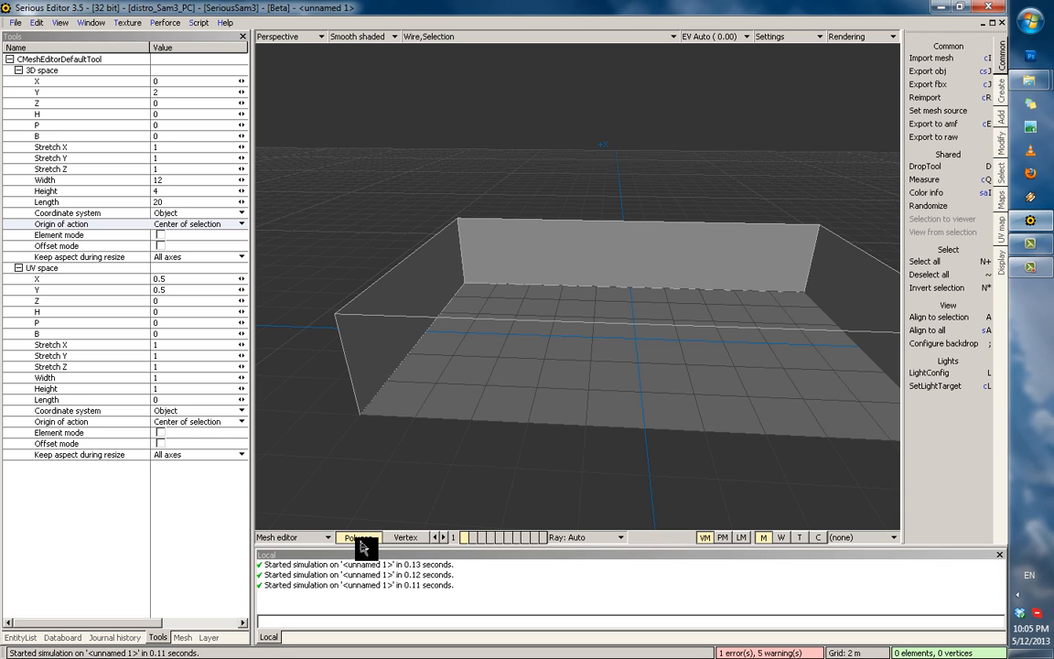
# Switch the mesh editor to the sixth layer and back to the first layer containing the room.
pyautogui.moveTo(476, 318); pyautogui.dragTo(538, 367, button='middle')
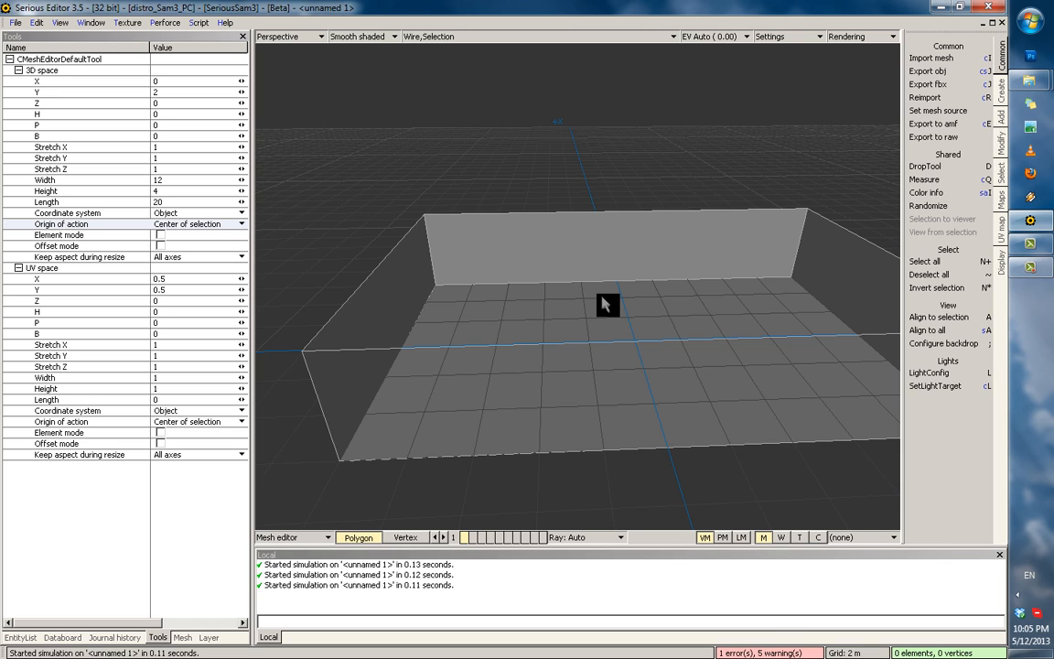
pyautogui.hotkey('ctrl', 'z')
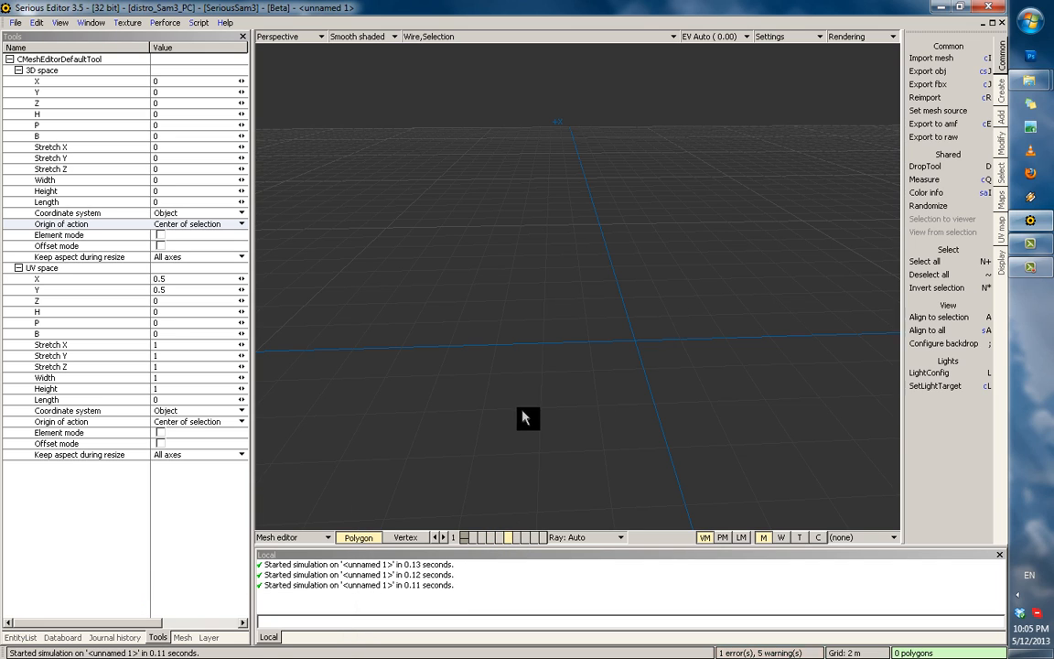
pyautogui.hotkey('ctrl', 'y')
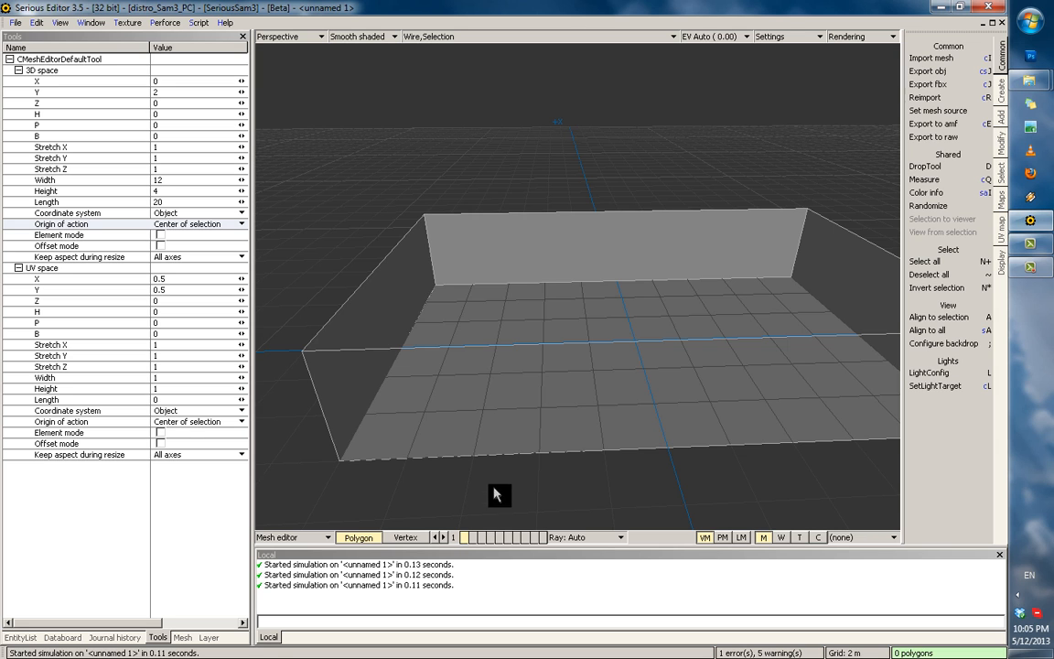
pyautogui.moveTo(498, 491); pyautogui.dragTo(557, 391, button='middle')
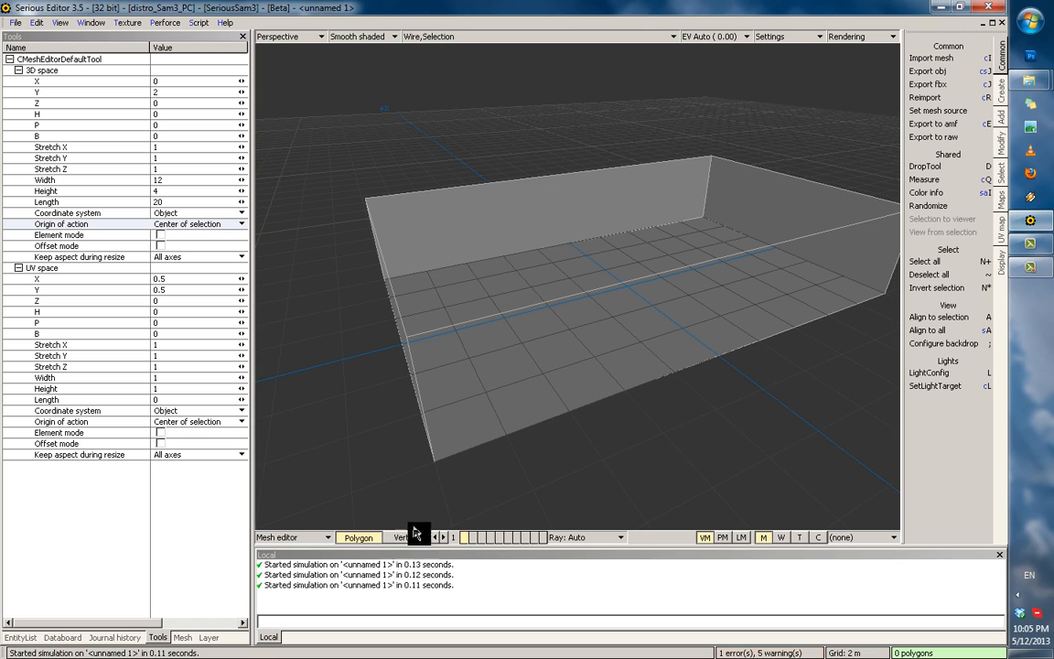
pyautogui.click(468, 540)
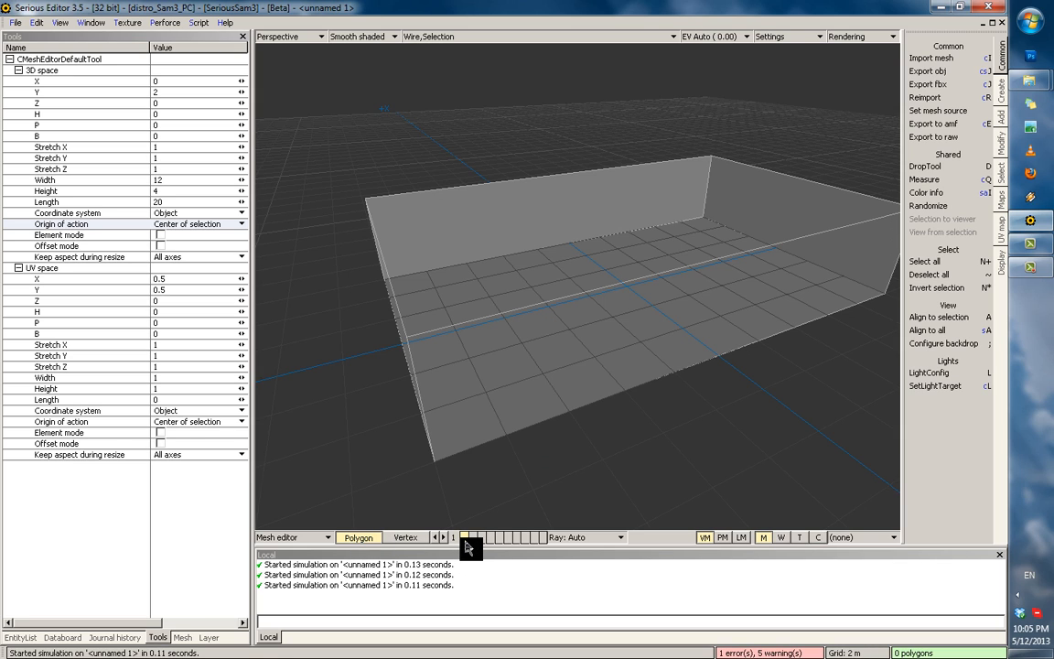
pyautogui.scroll(4, 594, 338)
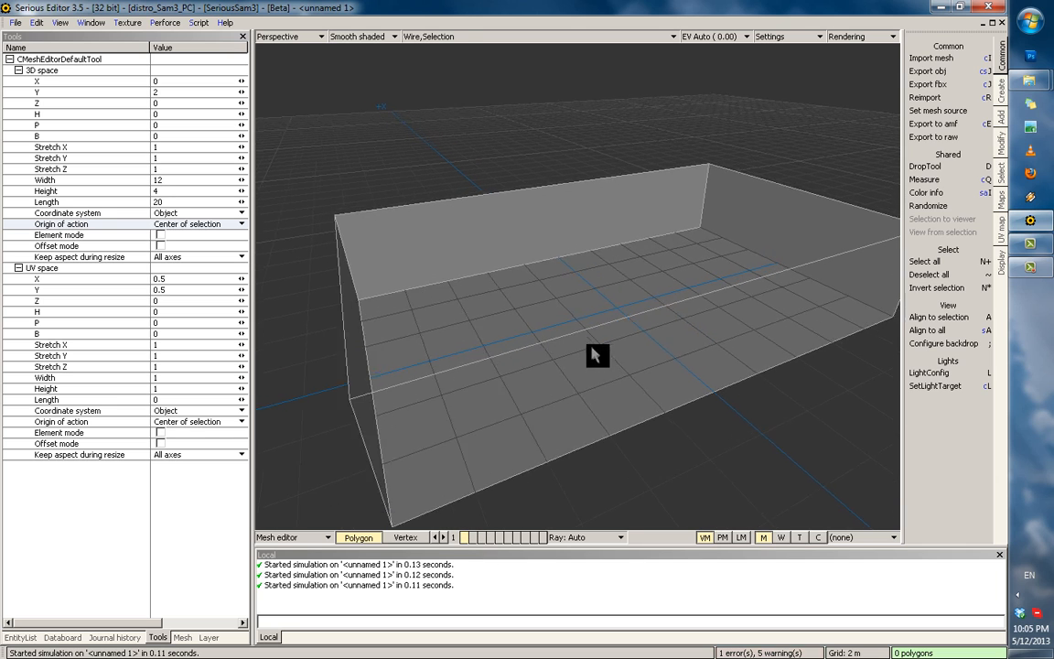
# Select the room's floor polygon and display the mesh layer's properties with its polygon maps expanded.
pyautogui.click(543, 339)
pyautogui.scroll(-3, 549, 311)
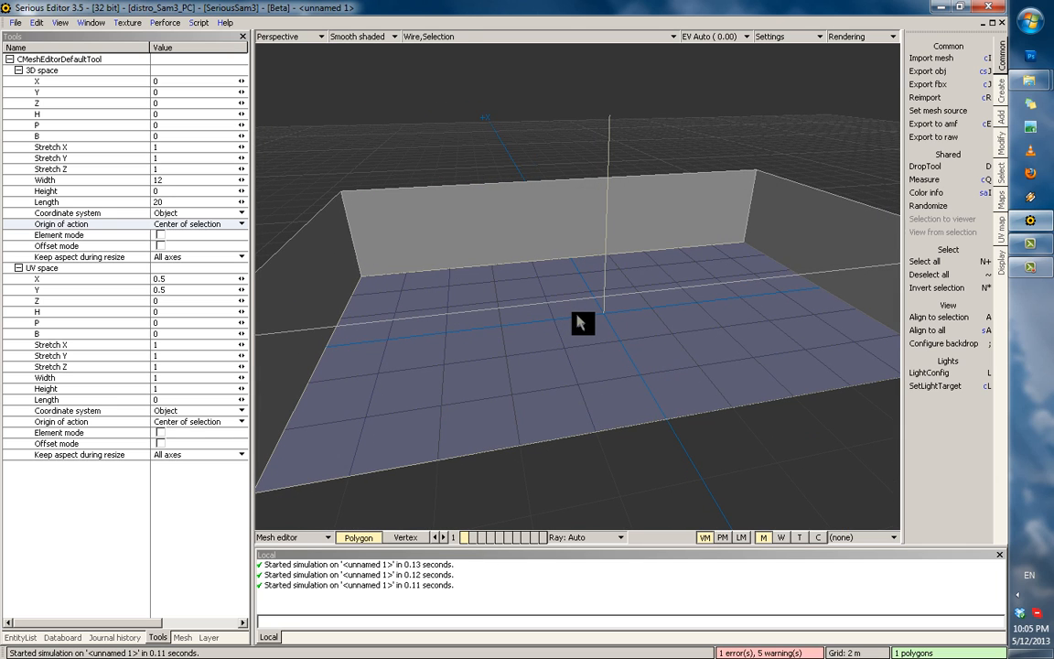
pyautogui.click(209, 638)
pyautogui.click(18, 92)
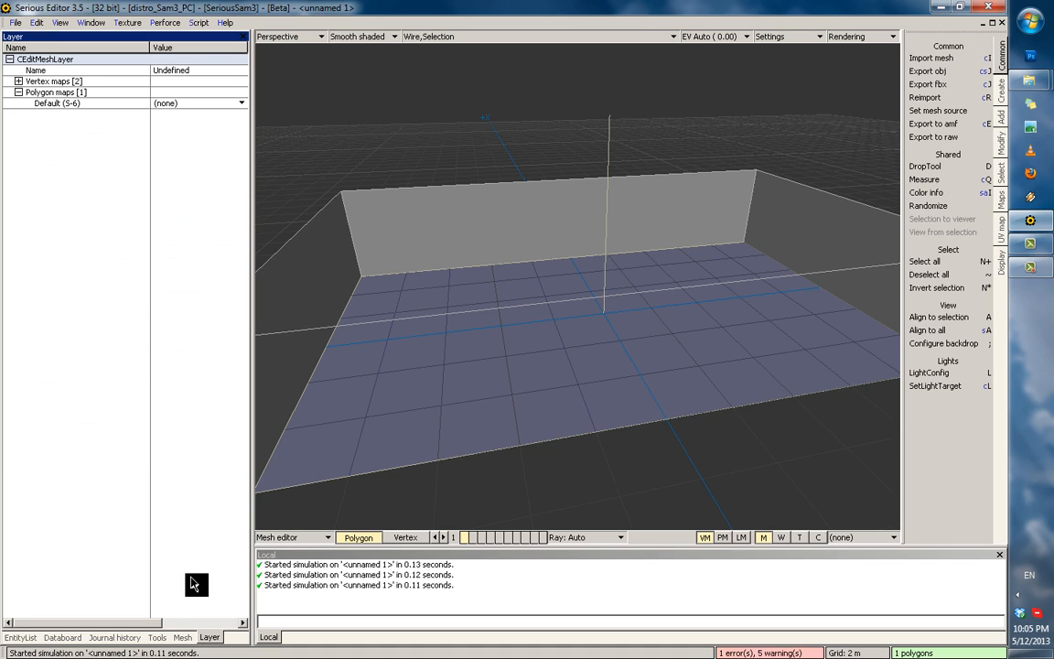
pyautogui.click(60, 23)
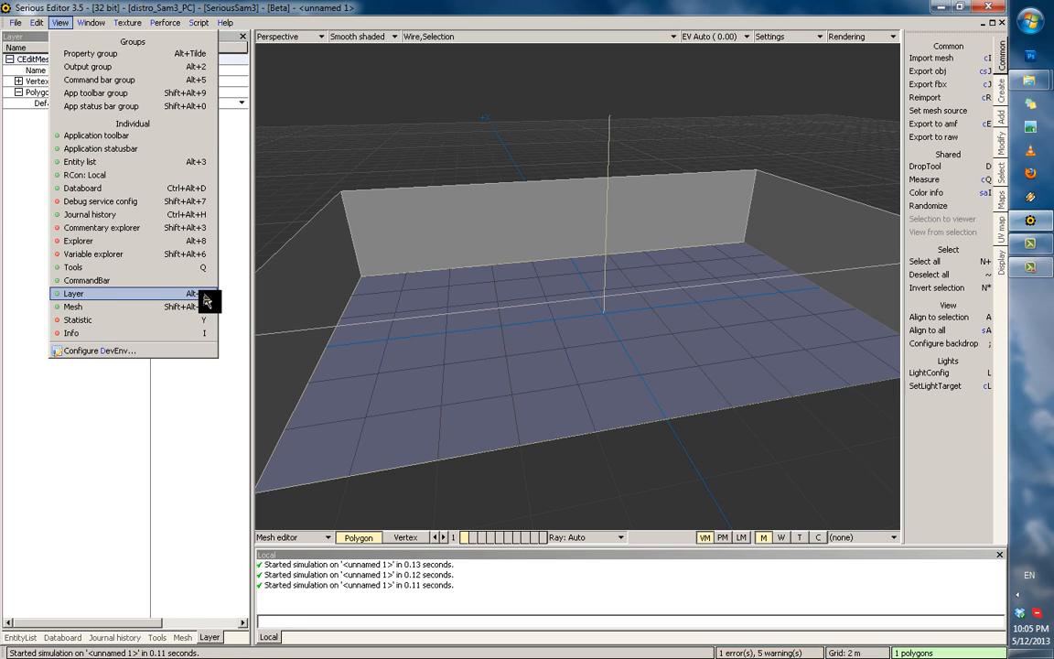
pyautogui.click(170, 382)
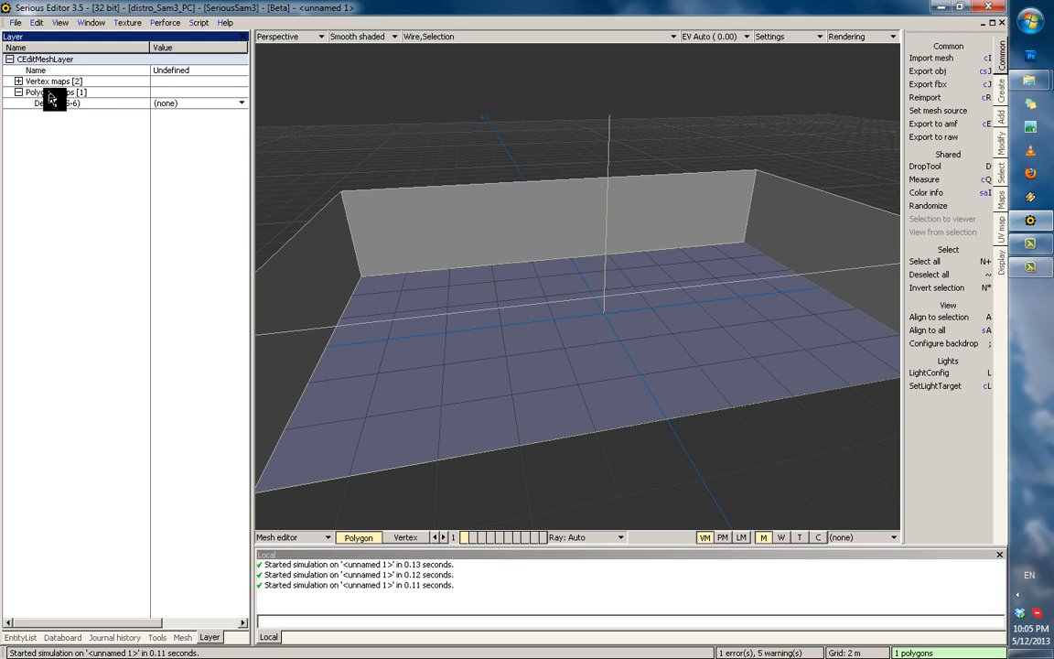
# Clear the selection, select the far wall and both side walls from inside the room, and deselect them.
pyautogui.scroll(1, 536, 210)
pyautogui.press('`')
pyautogui.moveTo(486, 238); pyautogui.dragTo(382, 238, button='middle')
pyautogui.moveTo(765, 218); pyautogui.dragTo(552, 309, button='middle')
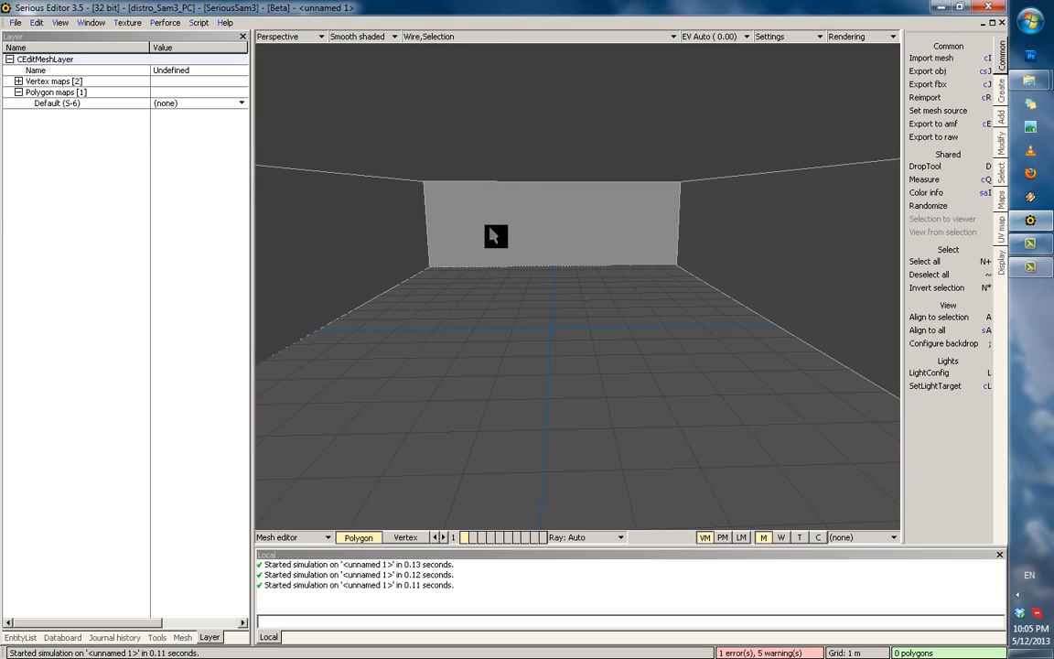
pyautogui.moveTo(496, 235); pyautogui.dragTo(451, 238, button='middle')
pyautogui.click(95, 106)
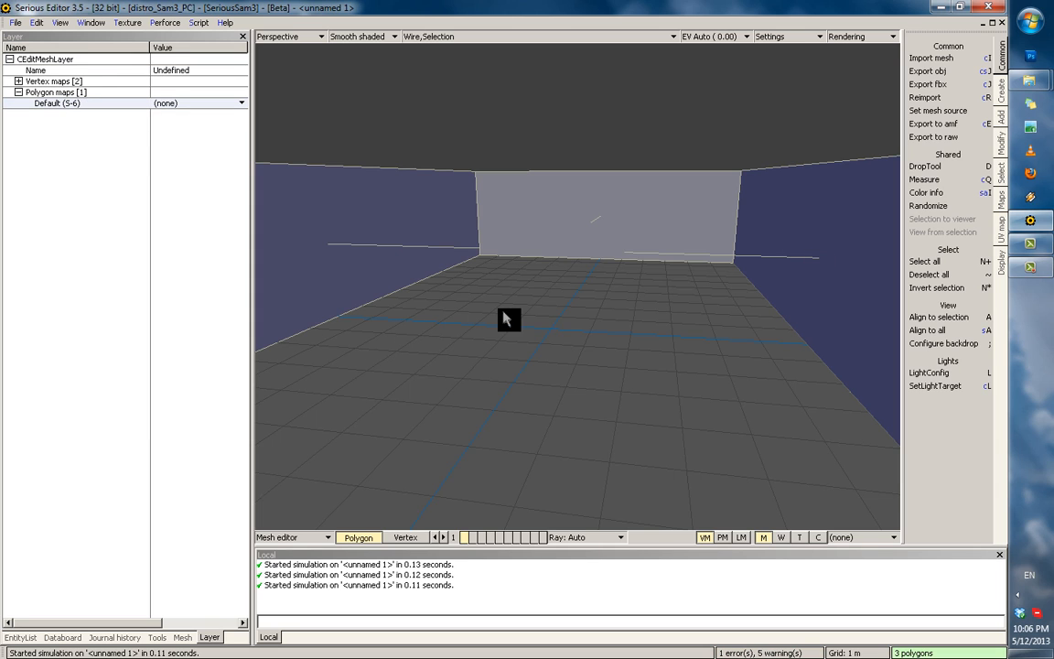
pyautogui.press('`')
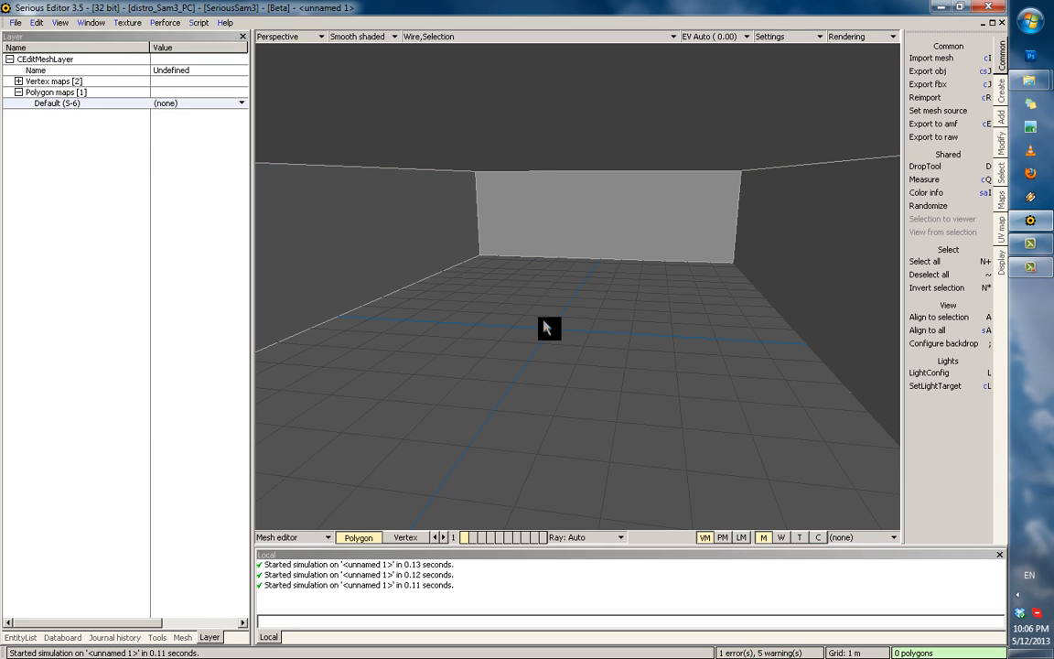
# Select the floor polygon and create a polygon map of type Surface named Floor from it.
pyautogui.scroll(-2, 560, 355)
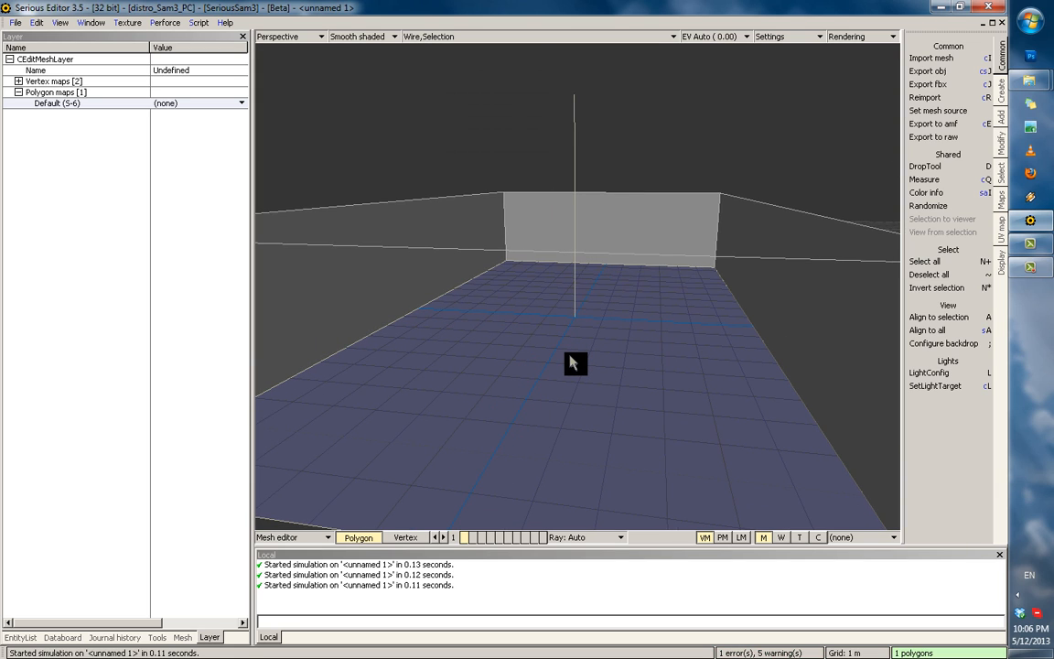
pyautogui.hotkey('ctrl', 'm')
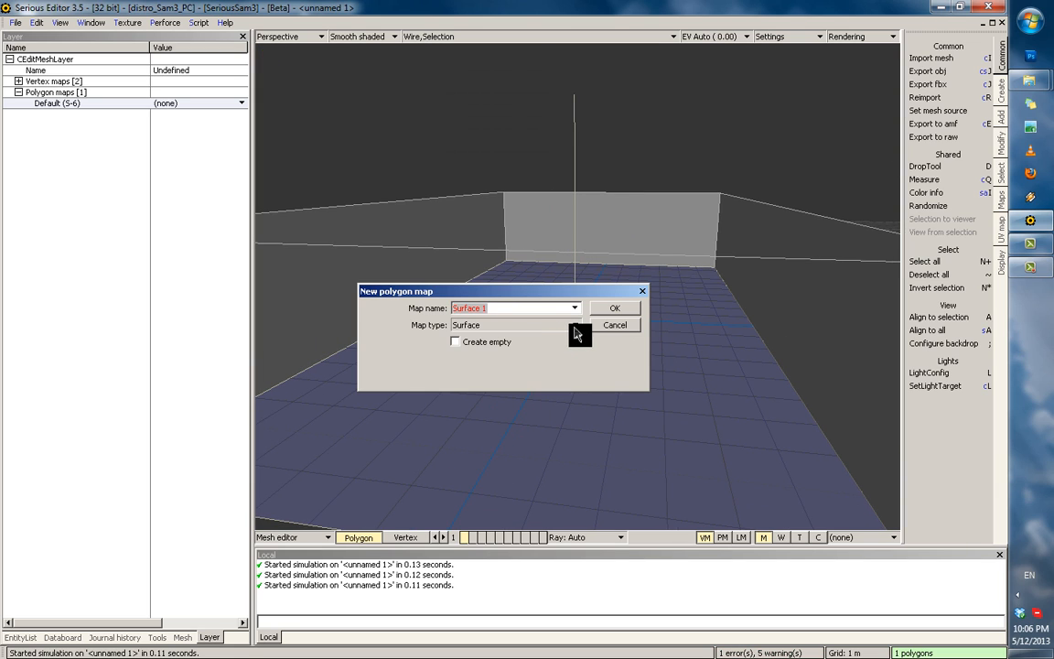
pyautogui.write('Floor')
pyautogui.click(527, 328)
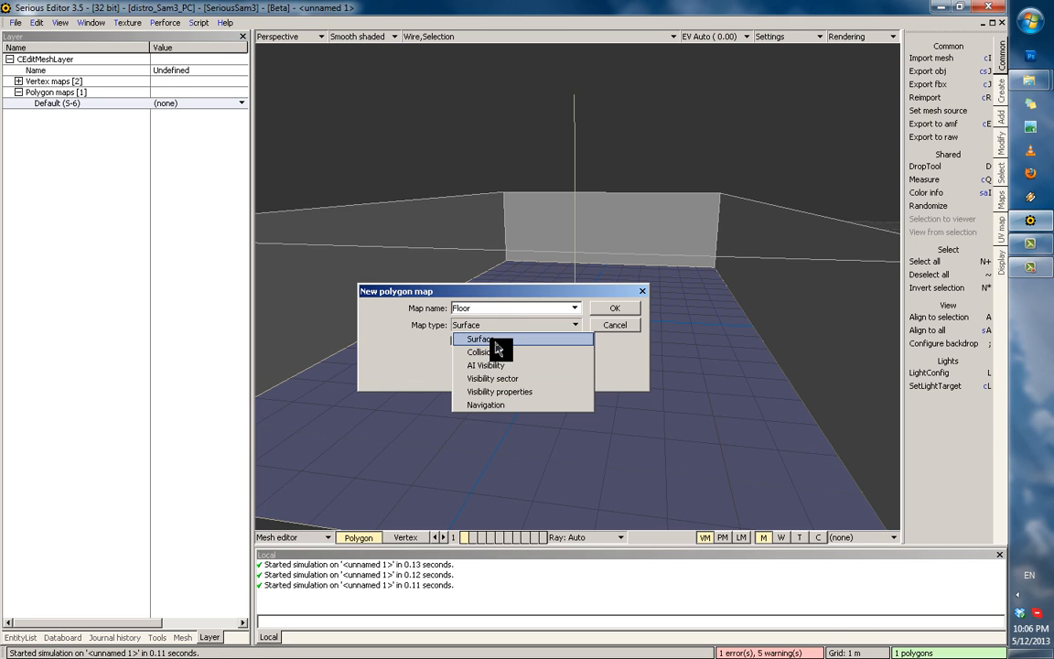
pyautogui.click(497, 346)
pyautogui.click(615, 308)
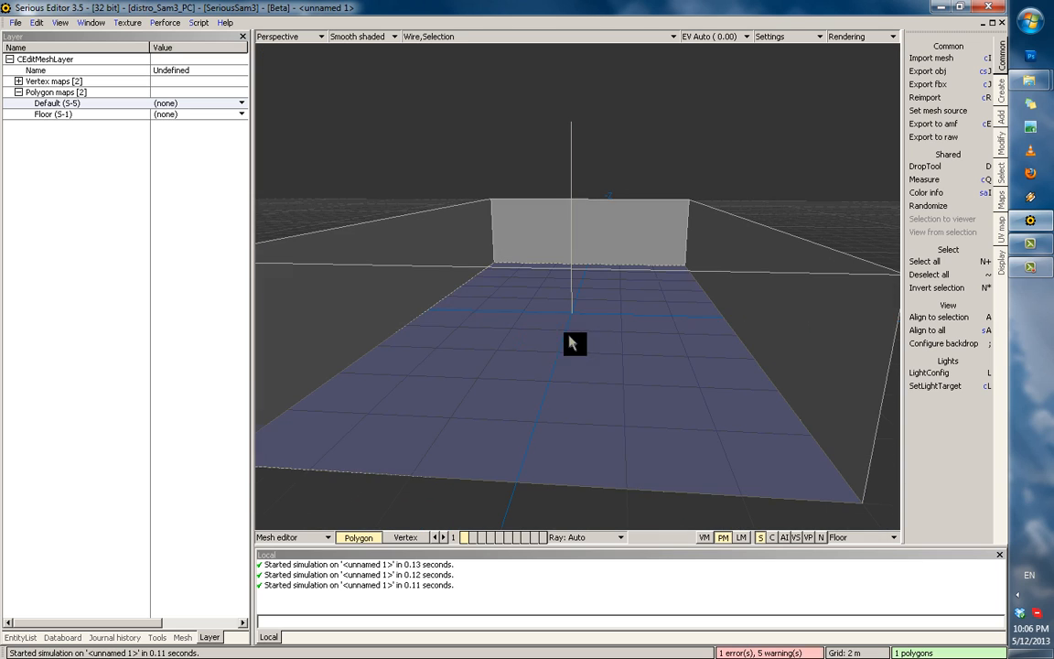
# Examine the surface polygon map list and the actions it offers for creating, renaming and deleting maps.
pyautogui.scroll(1, 593, 243)
pyautogui.moveTo(593, 242); pyautogui.dragTo(597, 283, button='middle')
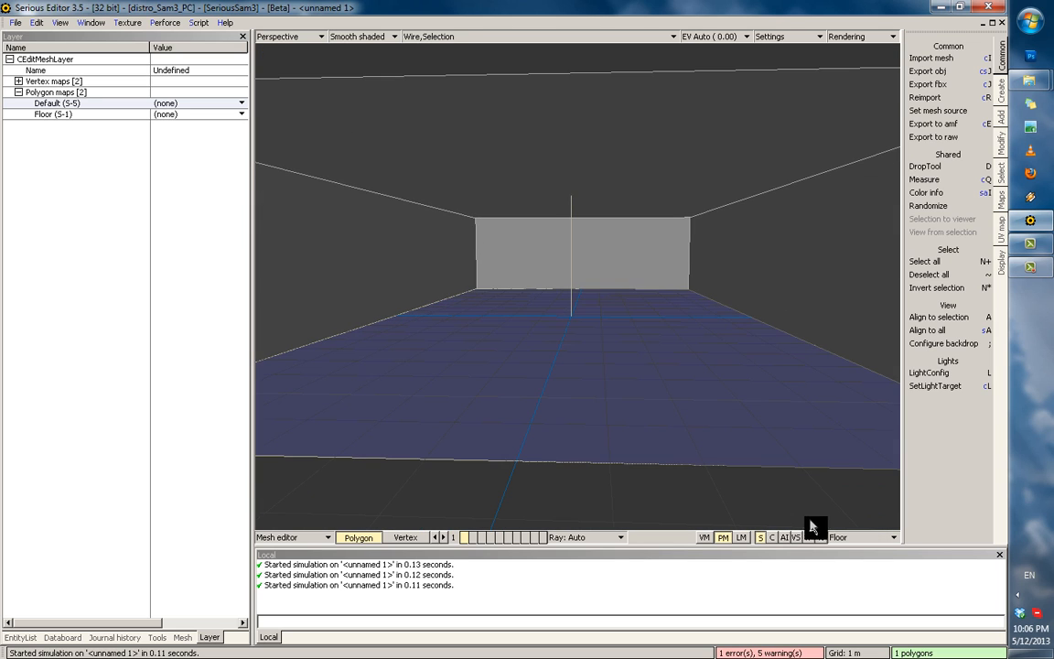
pyautogui.click(724, 537)
pyautogui.click(760, 538)
pyautogui.click(864, 540)
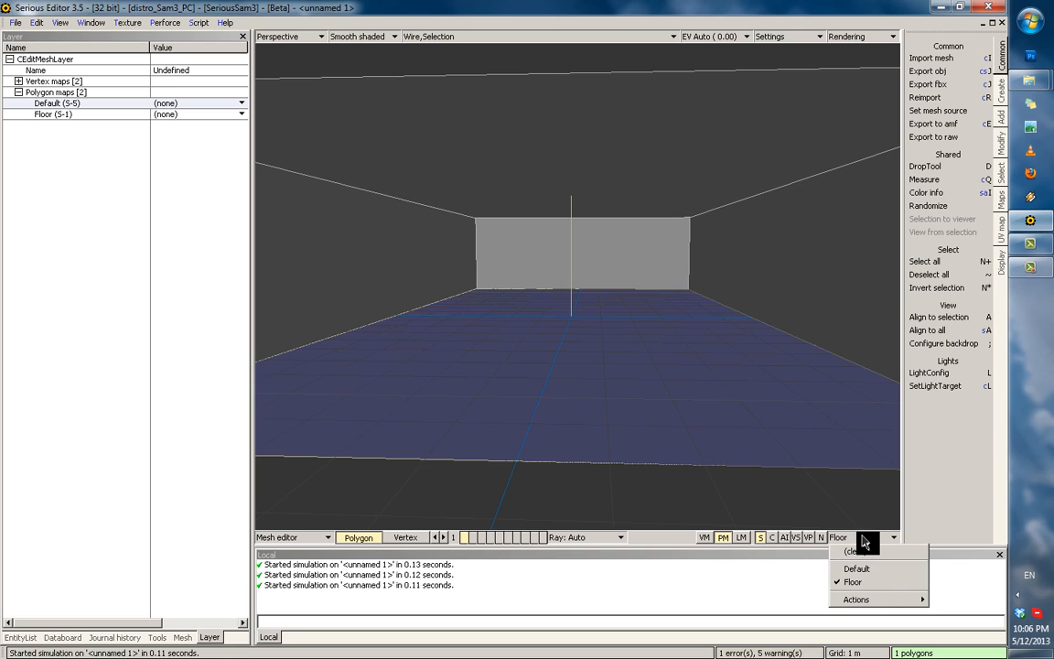
pyautogui.moveTo(865, 602)
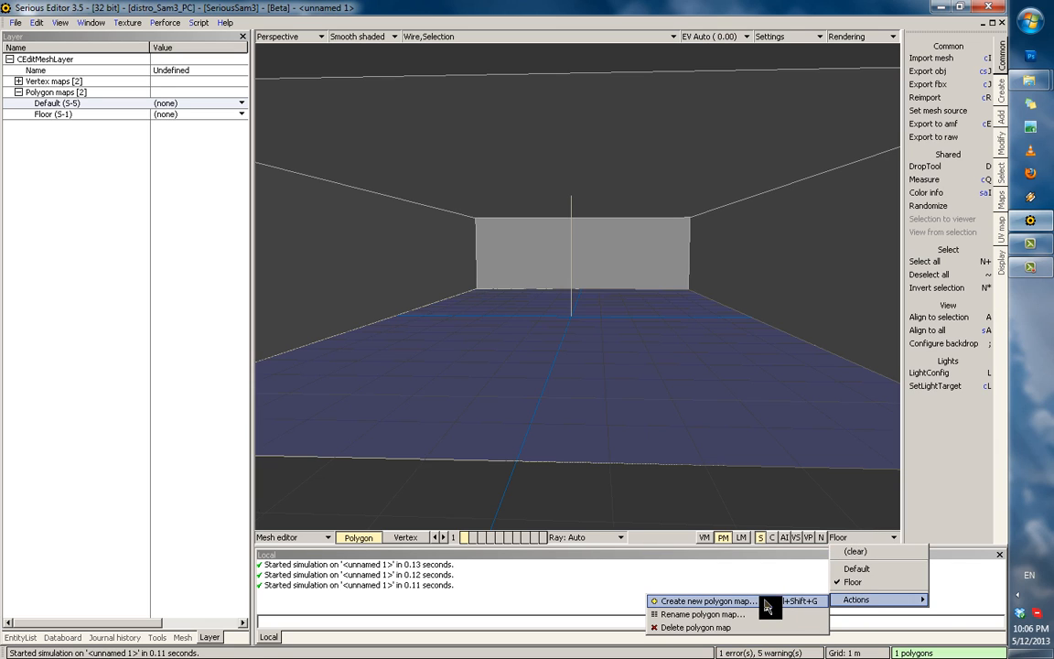
pyautogui.click(572, 295)
# Select the ceiling polygon and create a polygon map of type Surface named Ceiling from it.
pyautogui.click(526, 166)
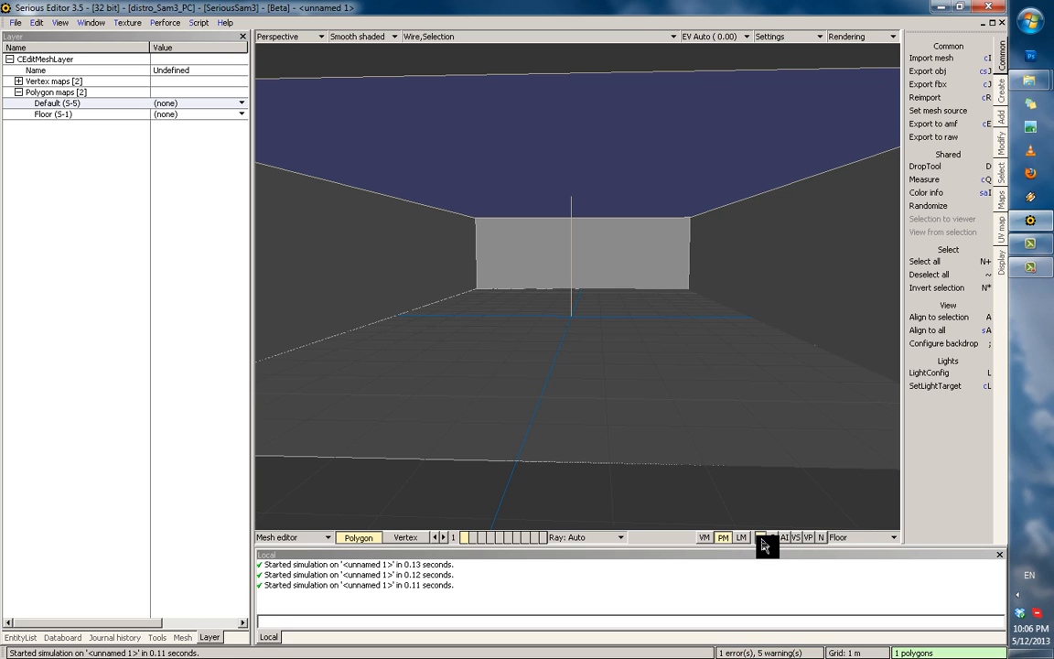
pyautogui.click(847, 540)
pyautogui.moveTo(906, 599)
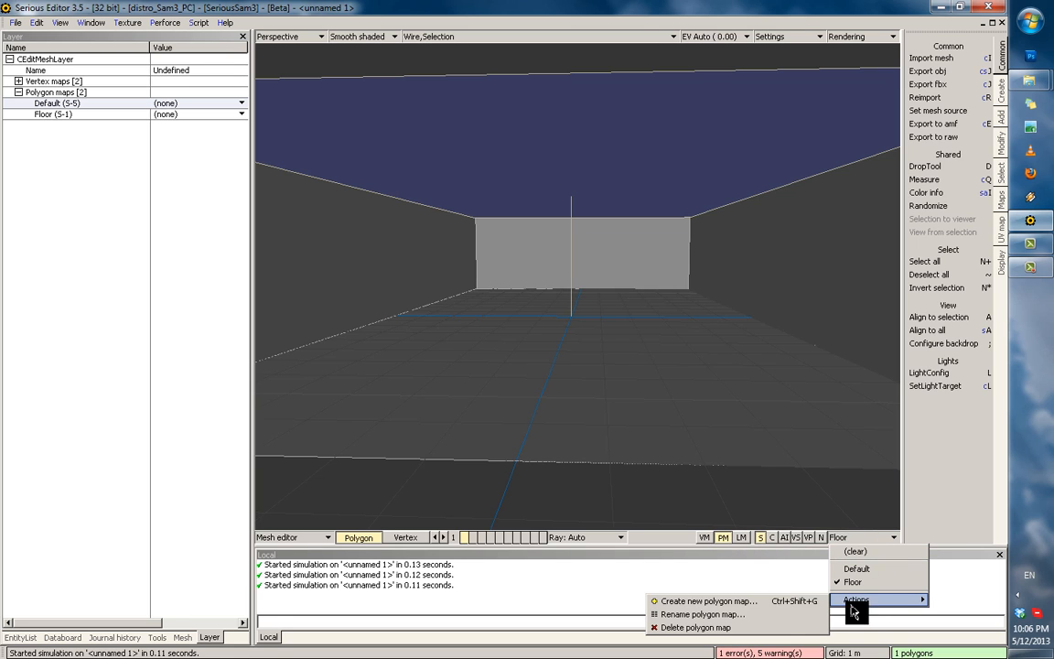
pyautogui.click(782, 602)
pyautogui.click(509, 326)
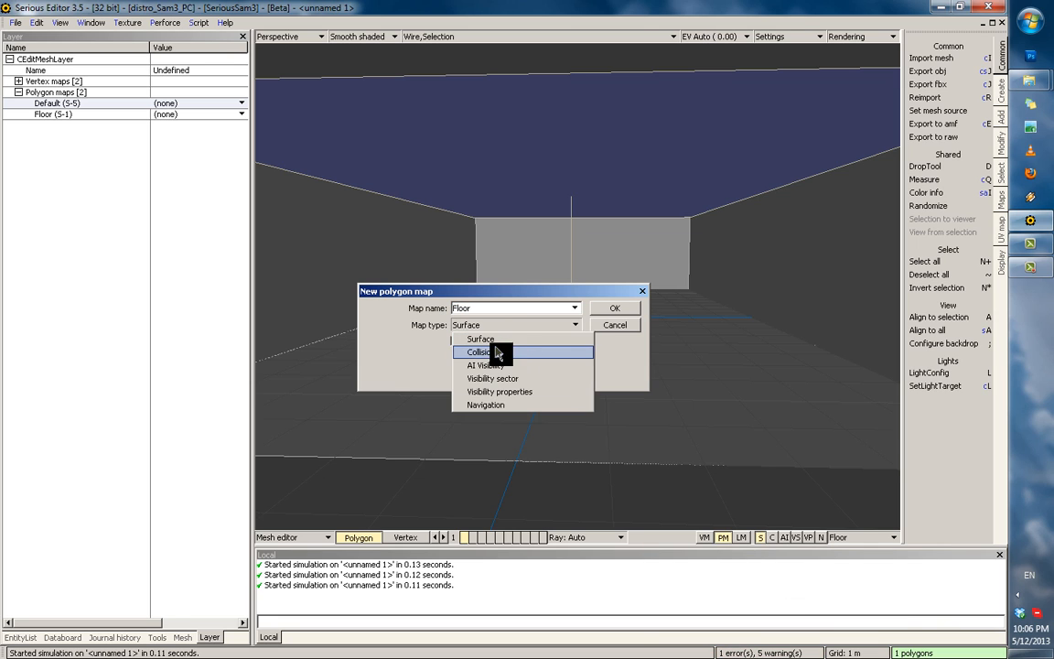
pyautogui.click(495, 342)
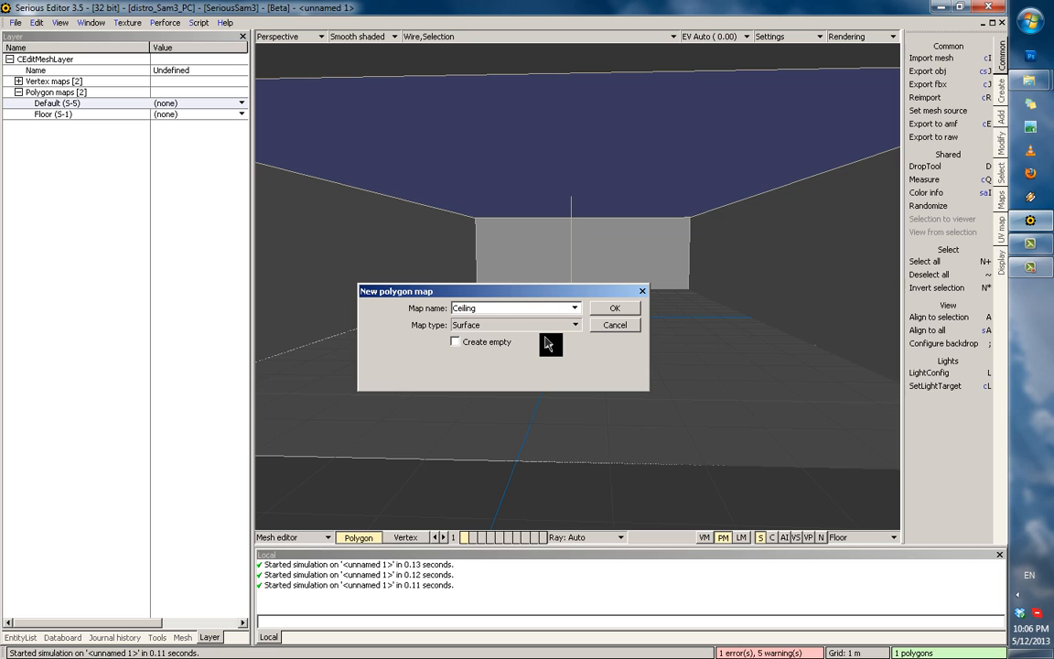
pyautogui.click(611, 308)
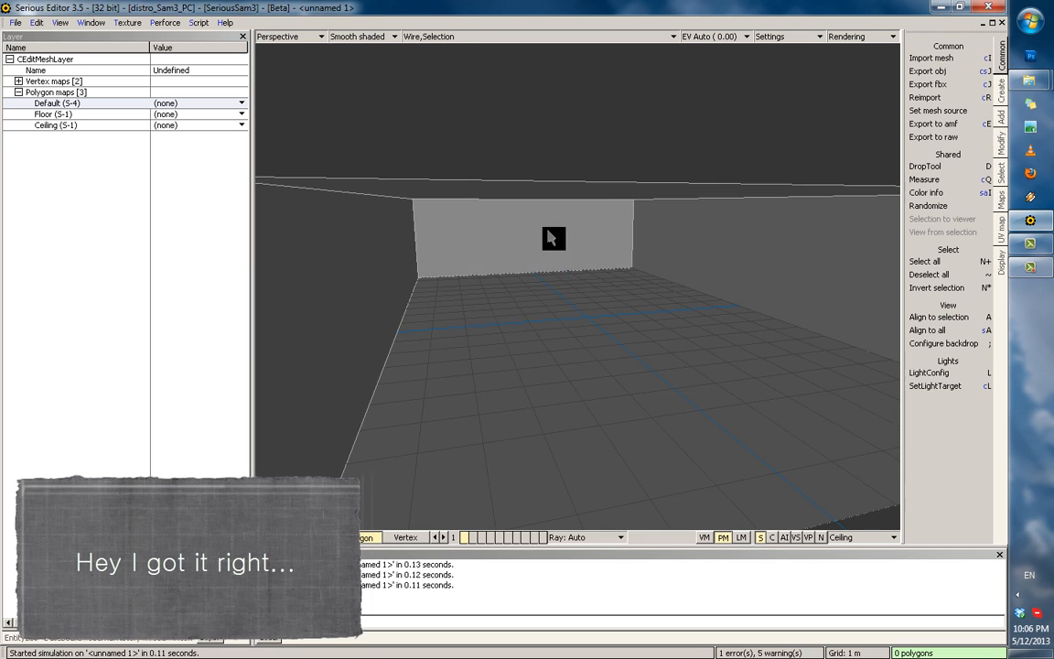
# Create a new ShaderPreset for the Floor polygon map and expand its properties.
pyautogui.moveTo(549, 237); pyautogui.dragTo(453, 289, button='middle')
pyautogui.scroll(3, 558, 261)
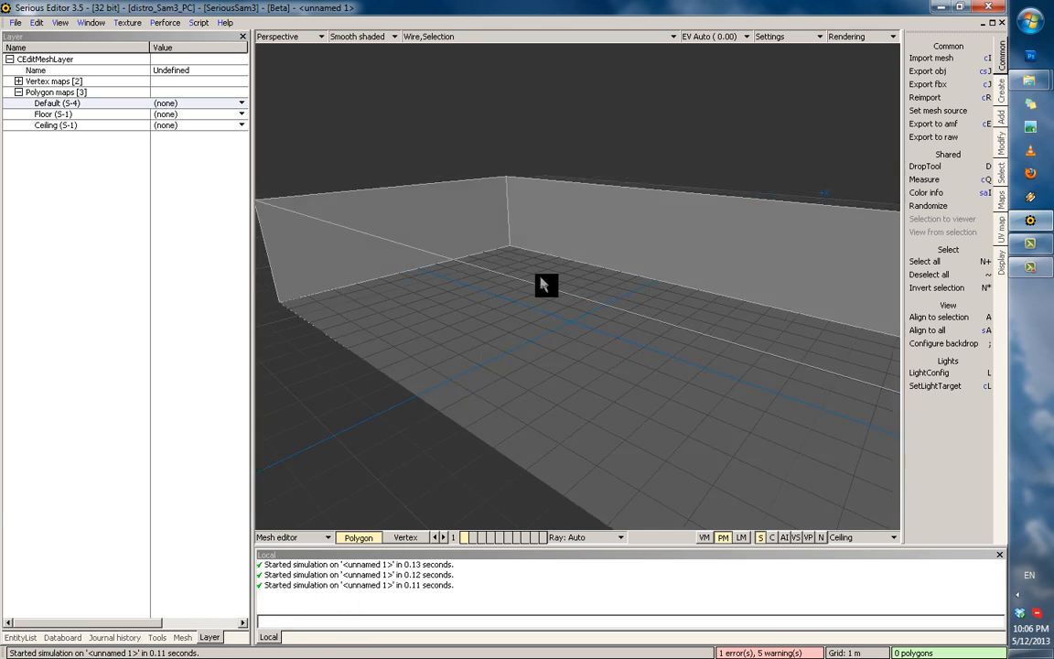
pyautogui.moveTo(543, 282); pyautogui.dragTo(534, 314, button='middle')
pyautogui.scroll(2, 535, 329)
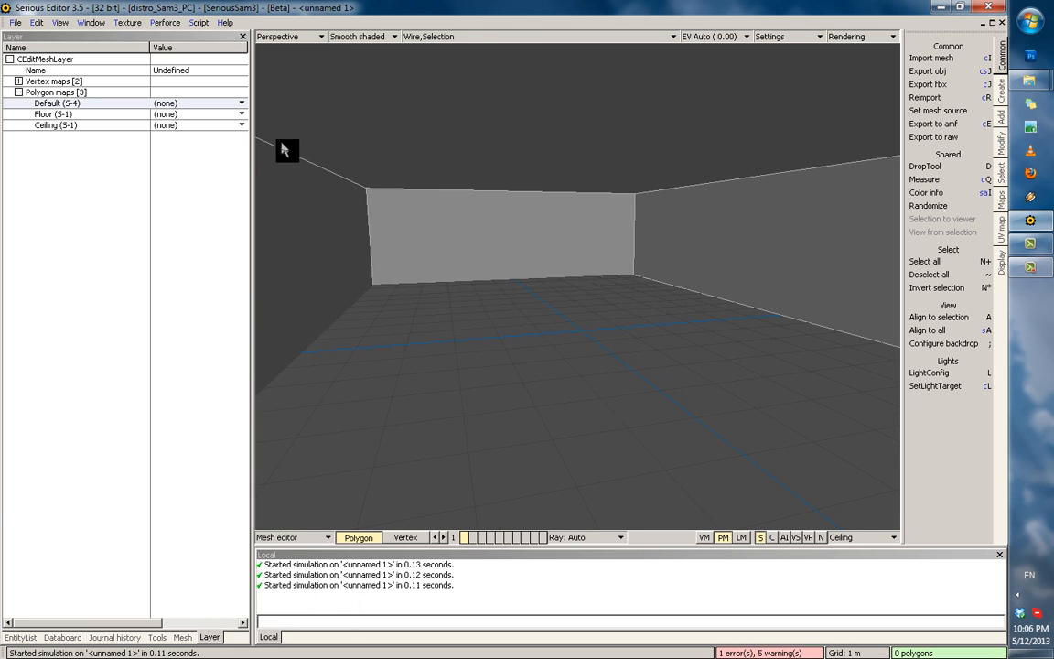
pyautogui.click(42, 113)
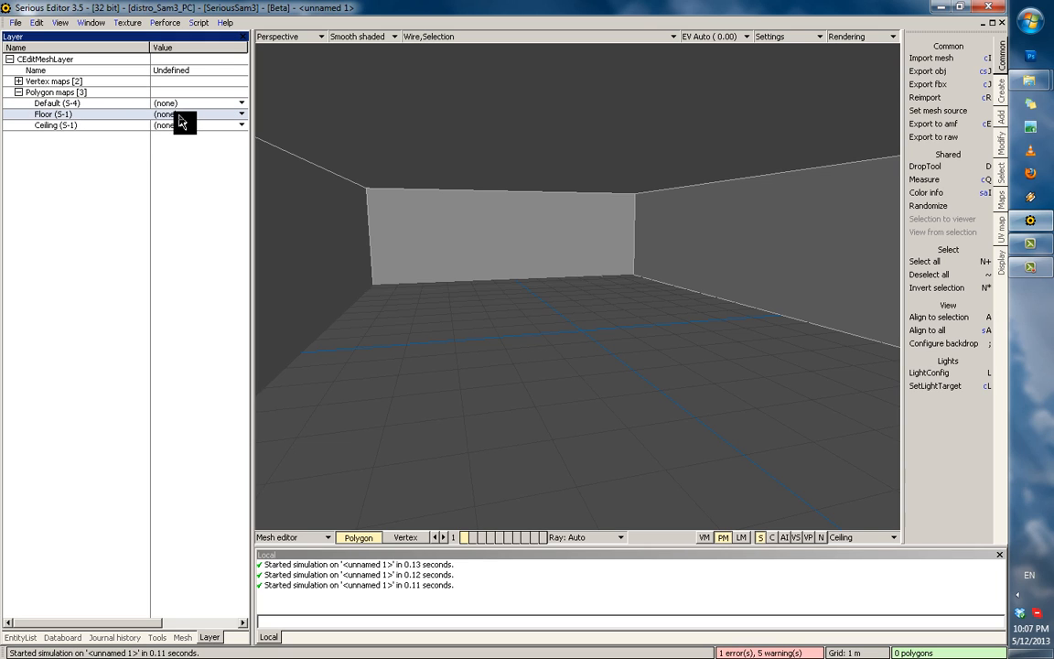
pyautogui.click(242, 114)
pyautogui.moveTo(221, 128)
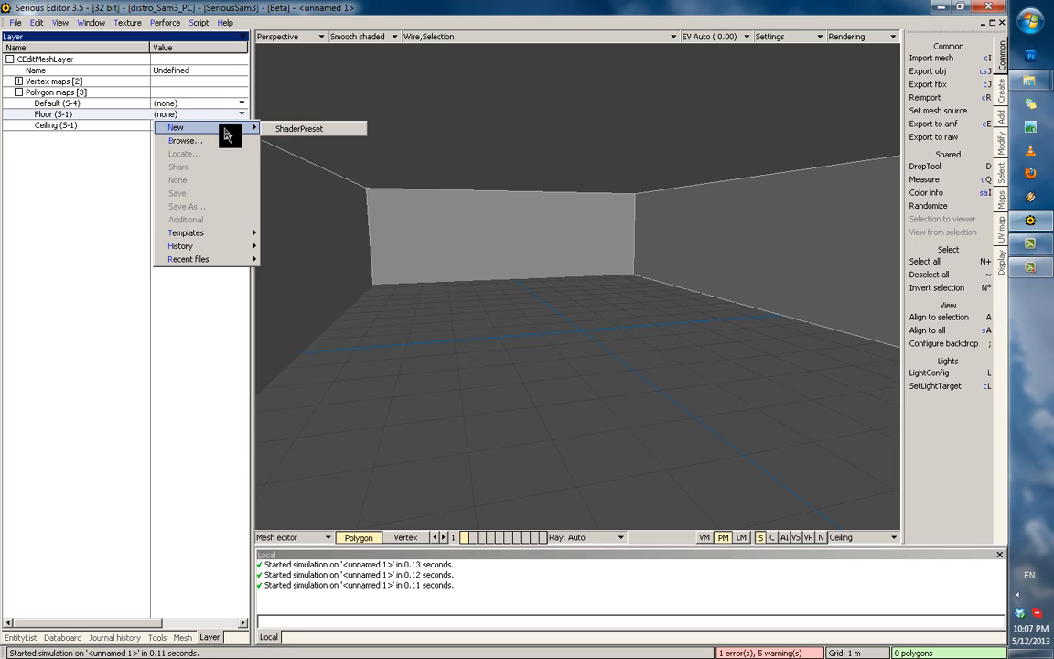
pyautogui.click(282, 133)
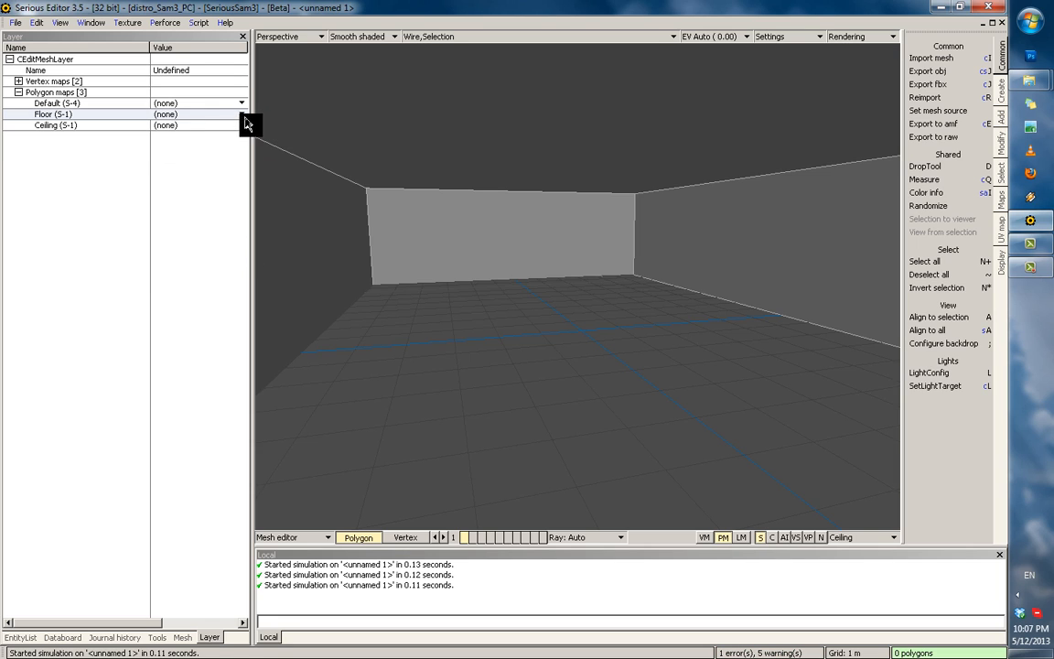
pyautogui.click(28, 114)
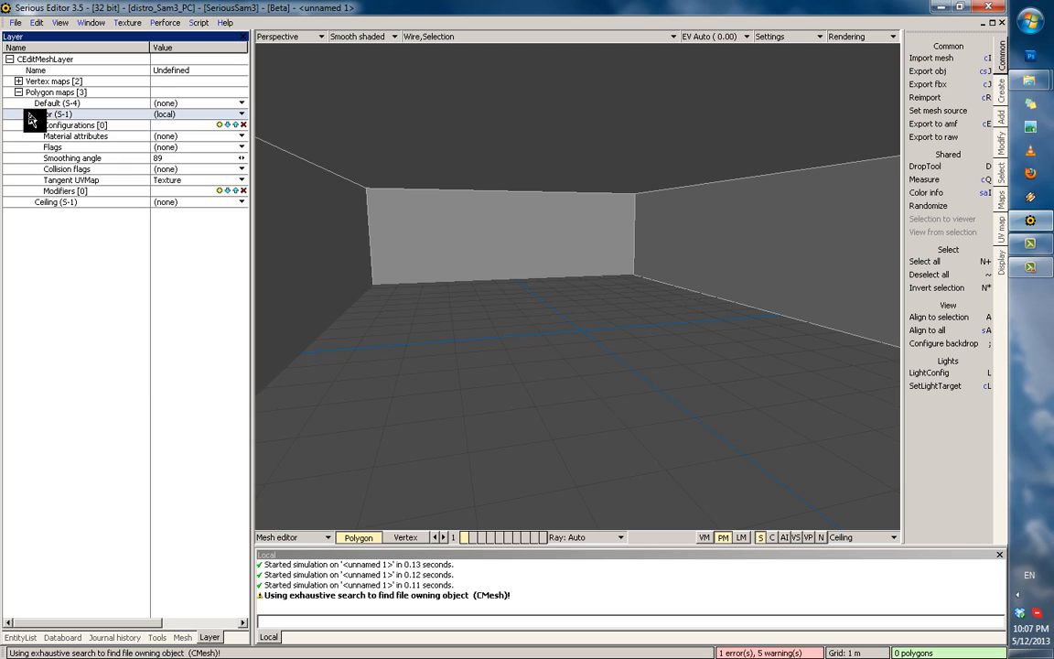
# Browse the Content/SeriousSam3/Databases/Materials folder for material attributes suited to the Floor map.
pyautogui.click(90, 137)
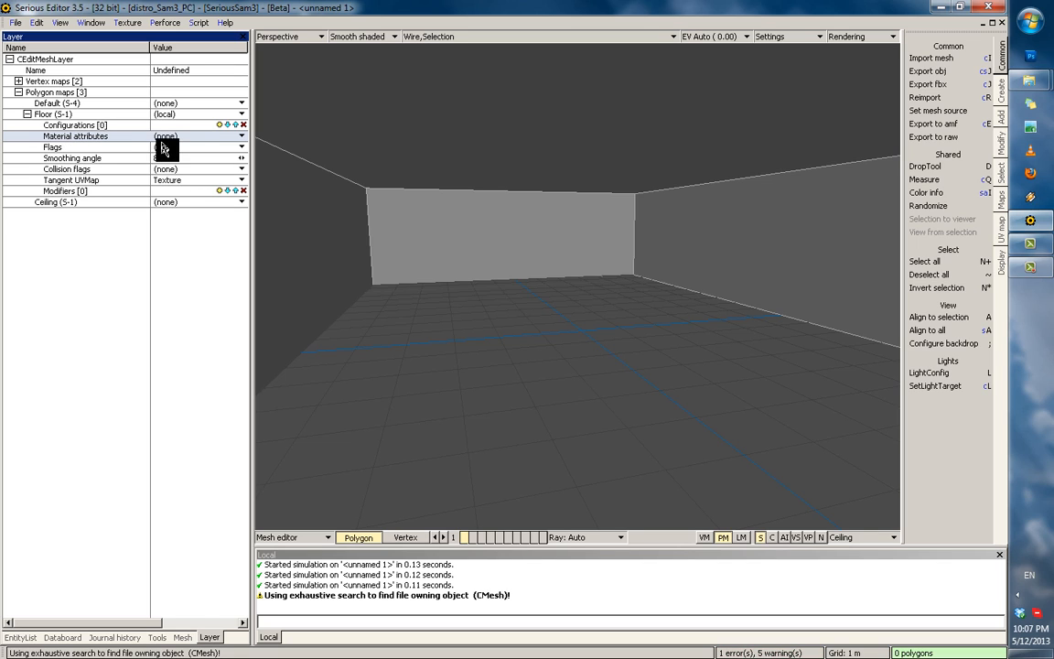
pyautogui.click(161, 137)
pyautogui.click(172, 154)
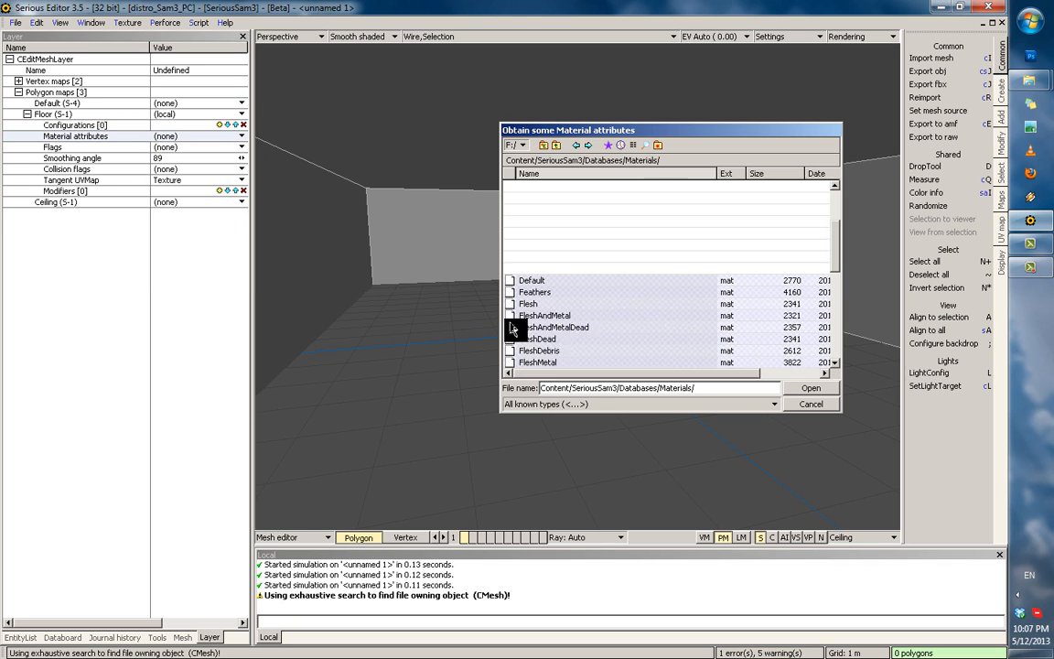
pyautogui.click(561, 295)
pyautogui.scroll(-3, 572, 316)
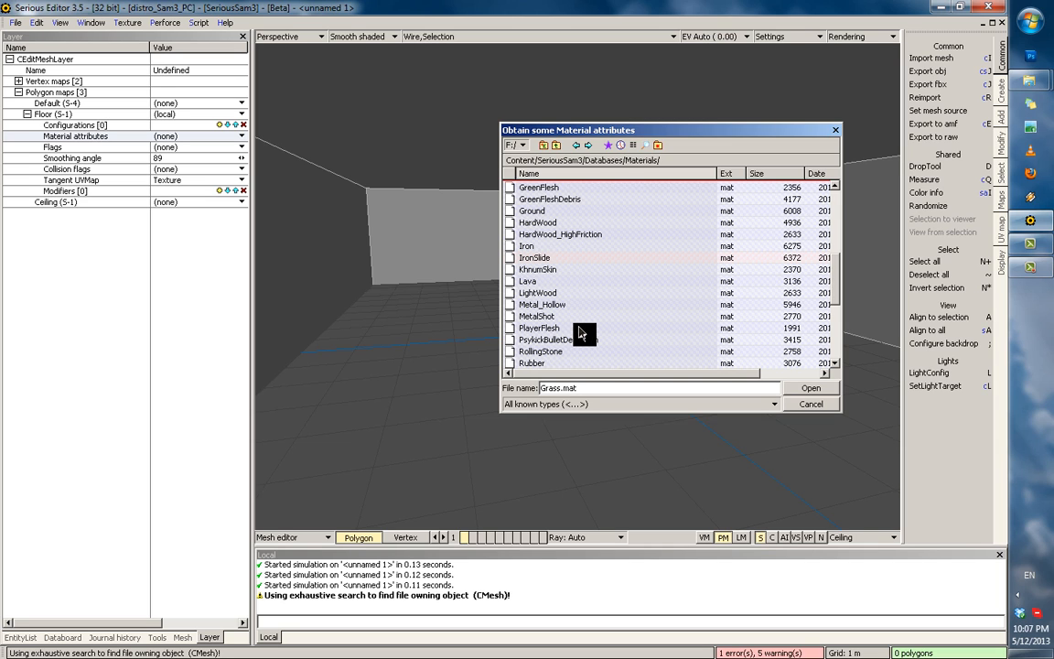
pyautogui.scroll(6, 578, 332)
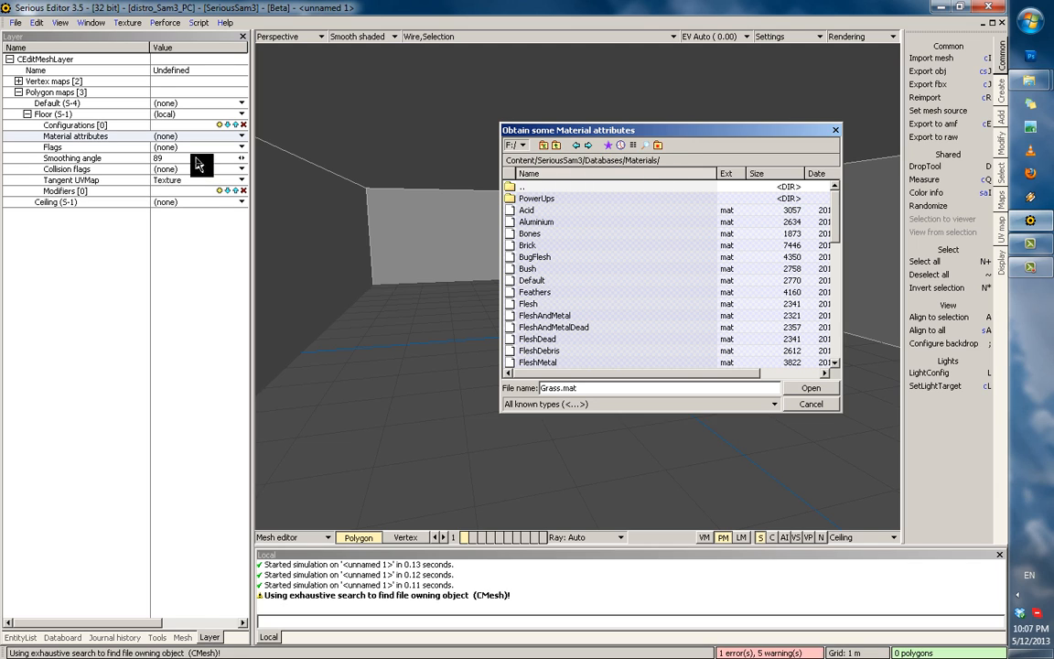
pyautogui.click(593, 280)
pyautogui.scroll(-4, 586, 289)
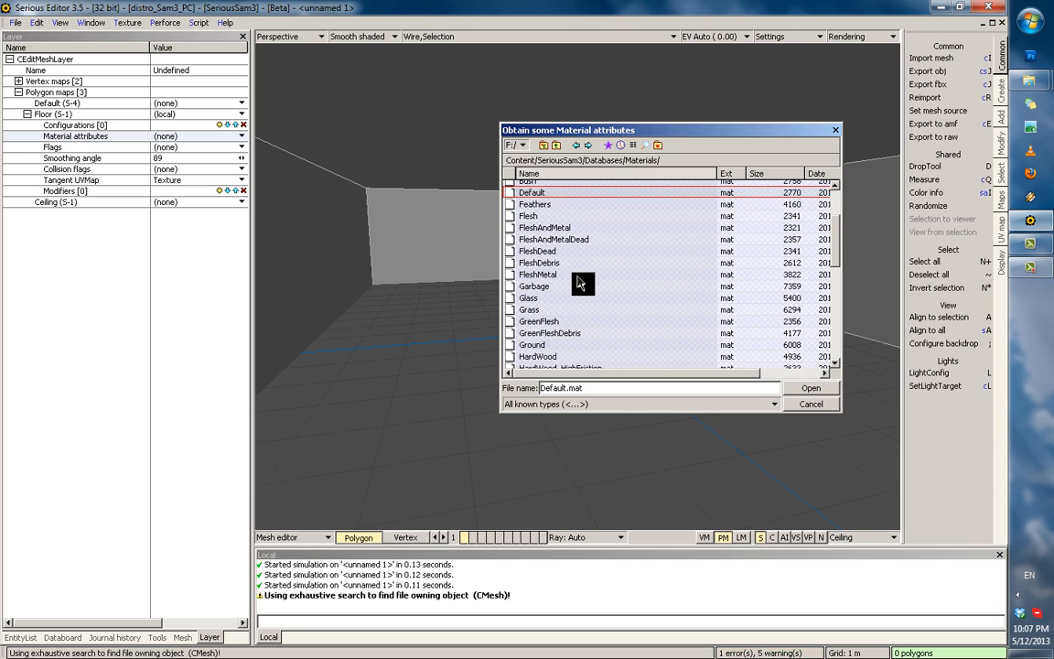
pyautogui.scroll(-1, 549, 307)
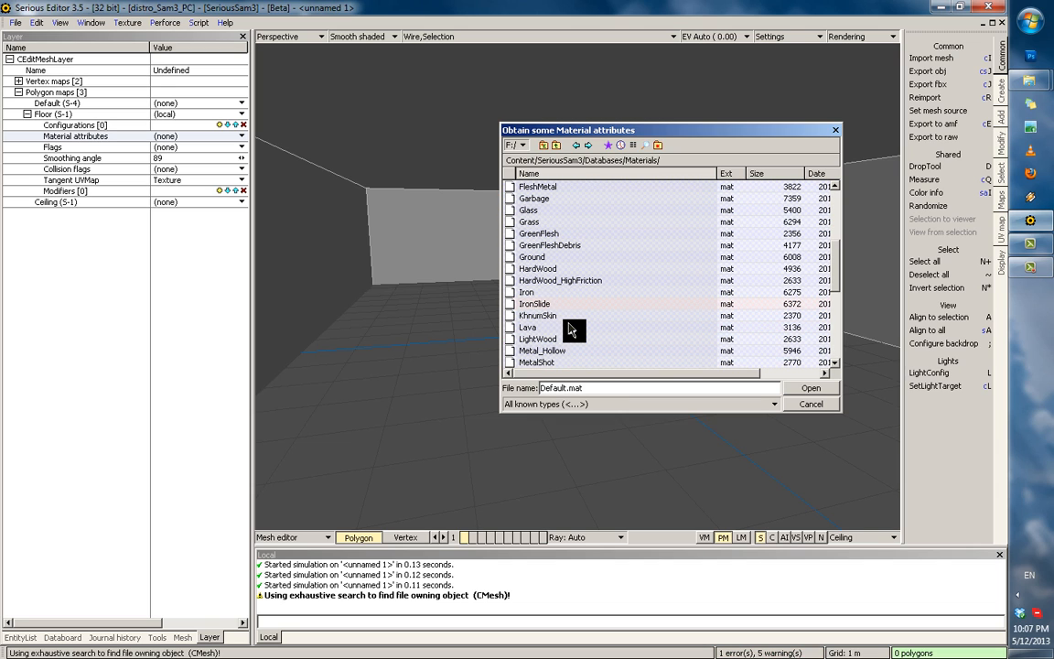
pyautogui.click(569, 328)
pyautogui.scroll(-3, 572, 316)
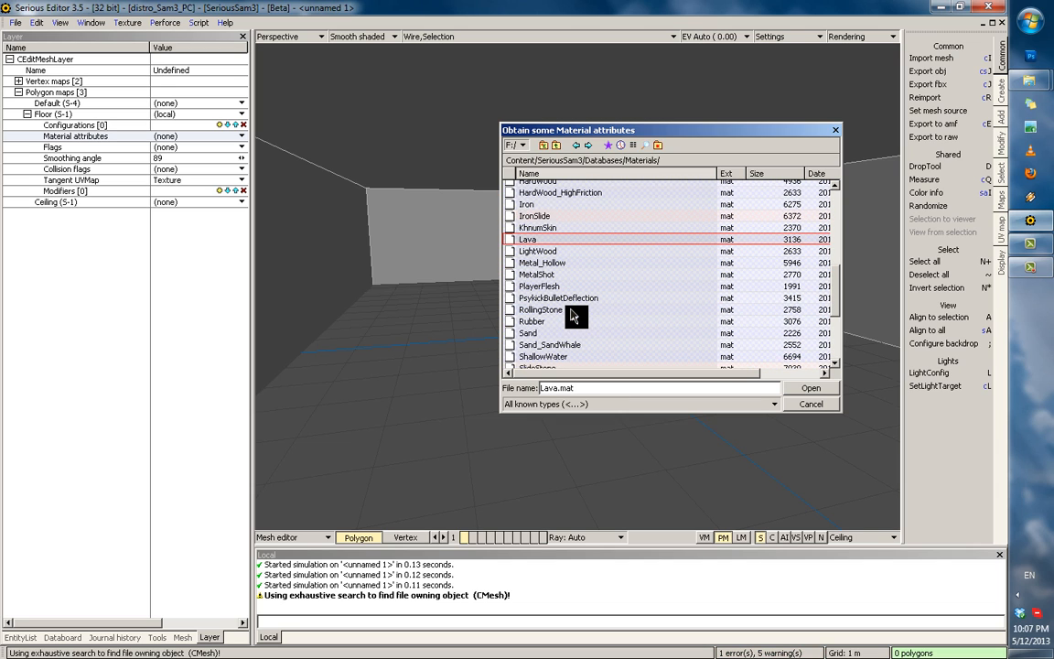
pyautogui.click(566, 331)
pyautogui.click(567, 342)
pyautogui.scroll(-3, 568, 339)
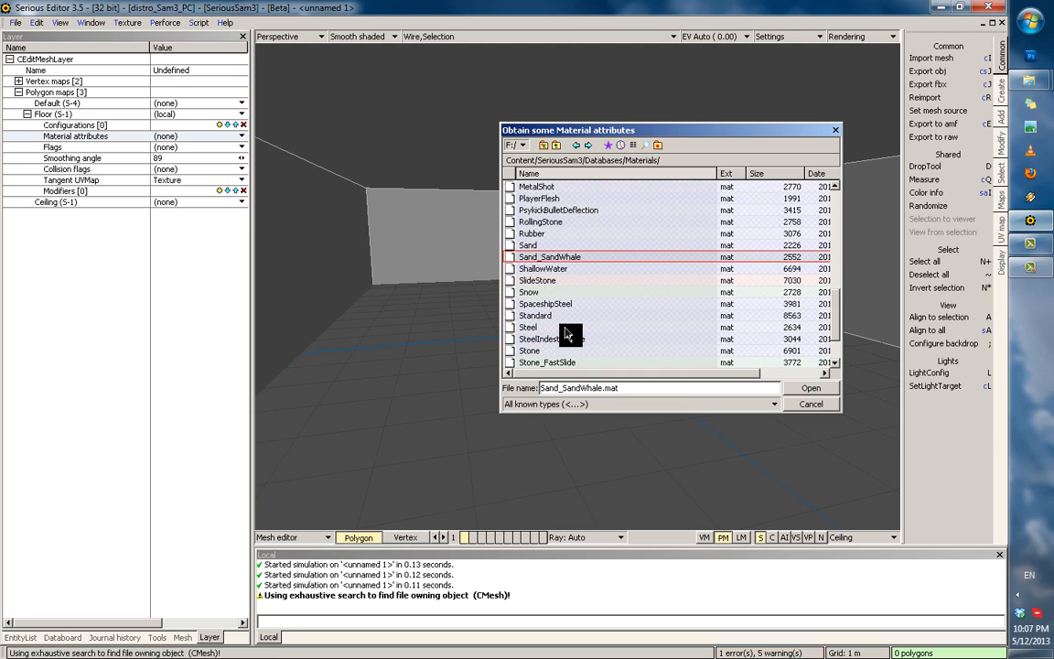
# Assign Standard.mat as the Floor map's material attributes.
pyautogui.press('Down')
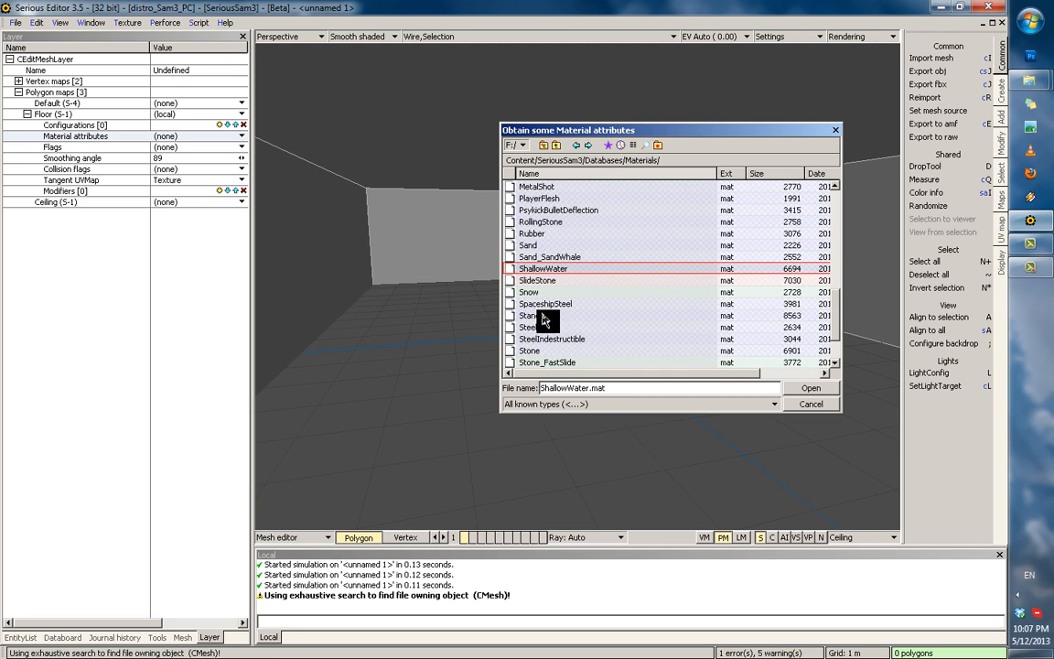
pyautogui.click(541, 317)
pyautogui.doubleClick(539, 320)
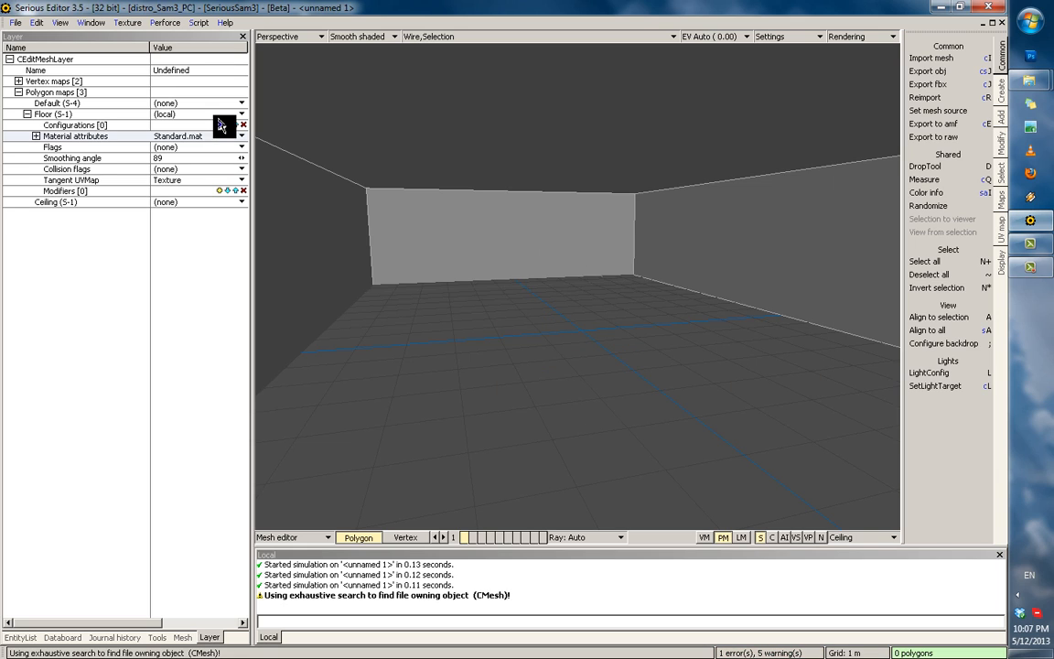
# Add a configuration to the Floor polygon map and assign the Standard shader to it.
pyautogui.click(85, 126)
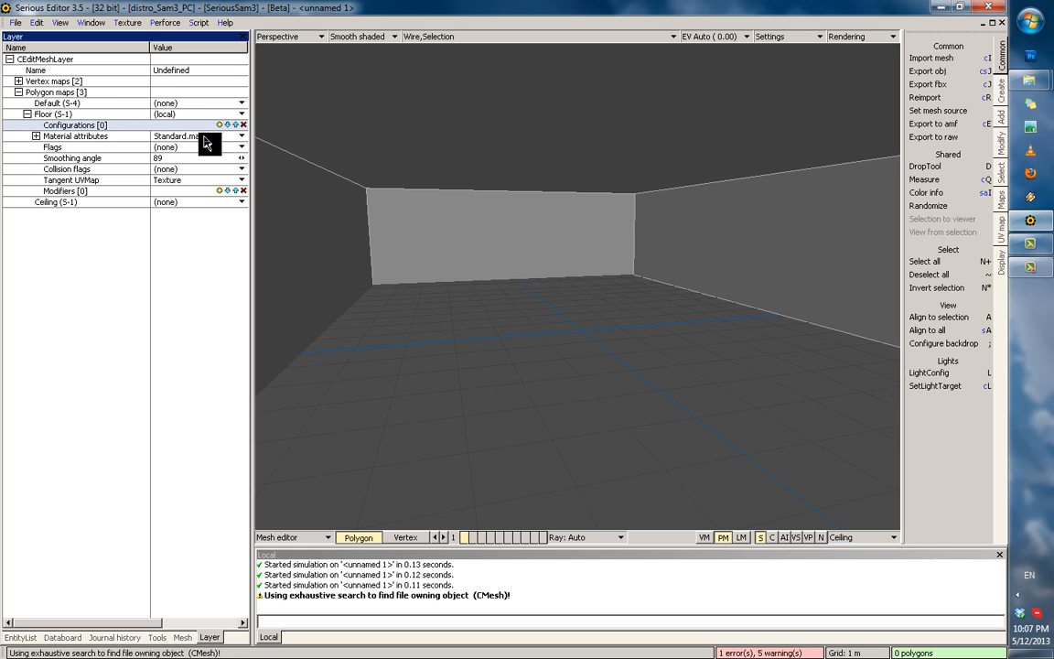
pyautogui.click(220, 126)
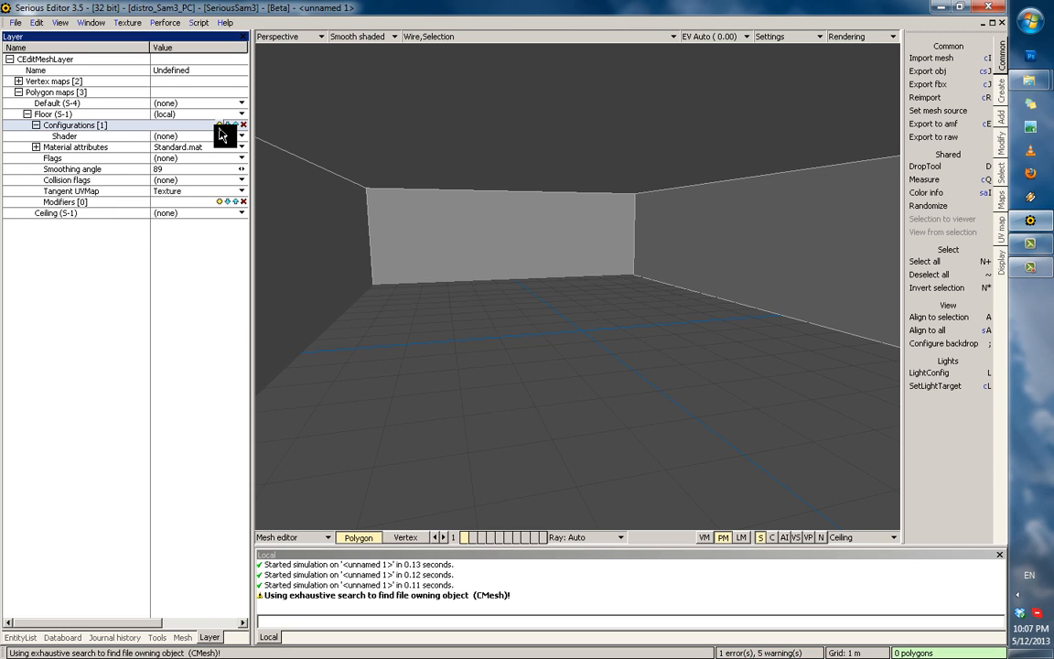
pyautogui.click(170, 136)
pyautogui.click(203, 165)
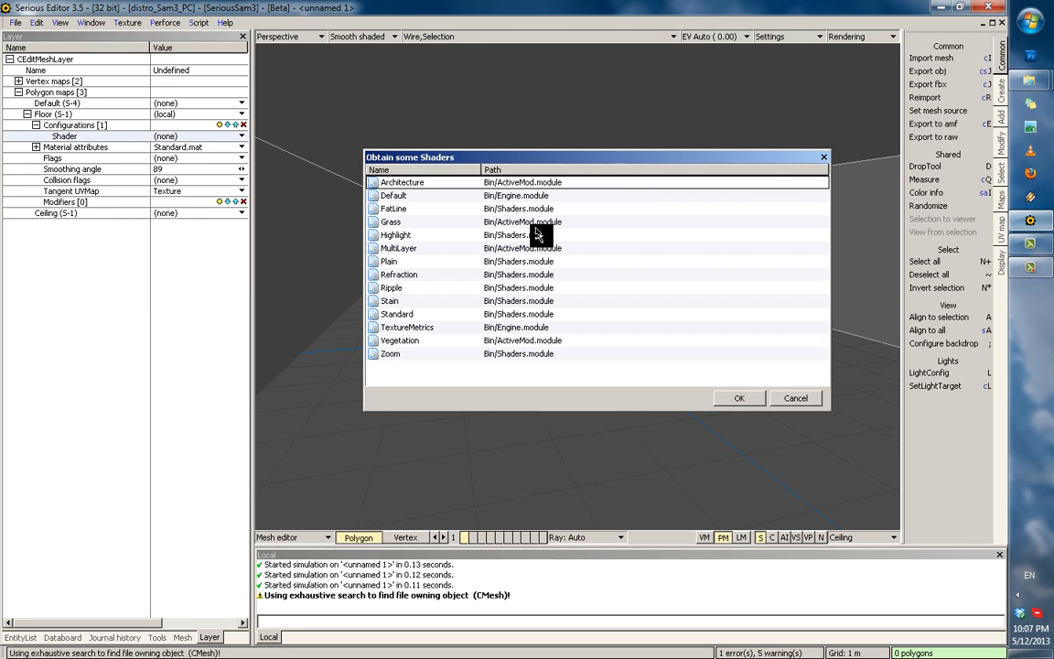
pyautogui.click(409, 320)
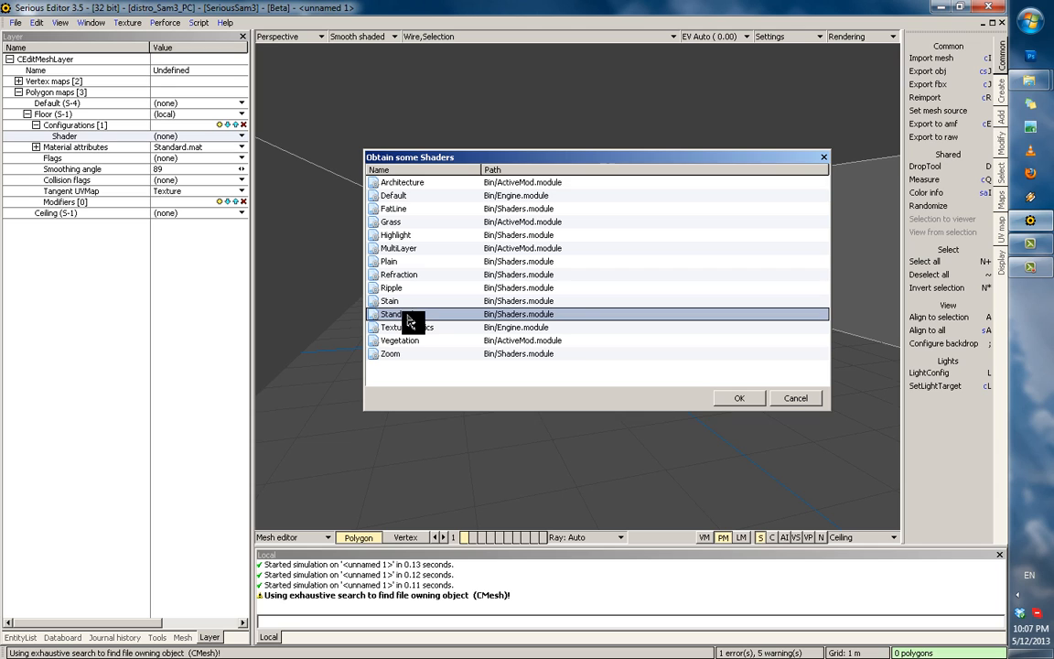
pyautogui.doubleClick(403, 319)
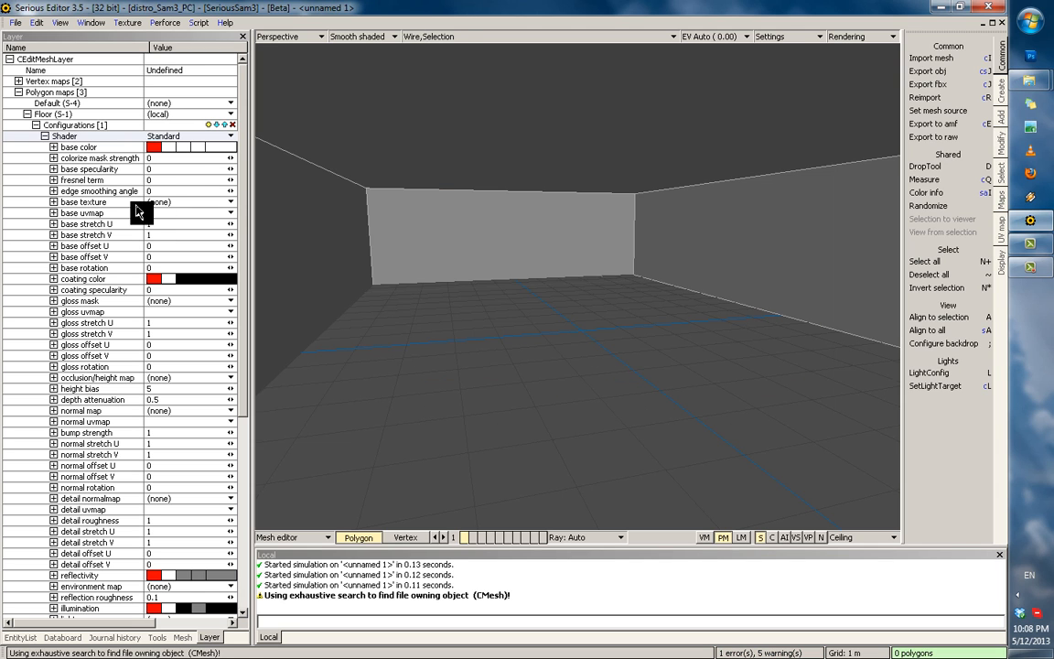
pyautogui.scroll(-3, 576, 301)
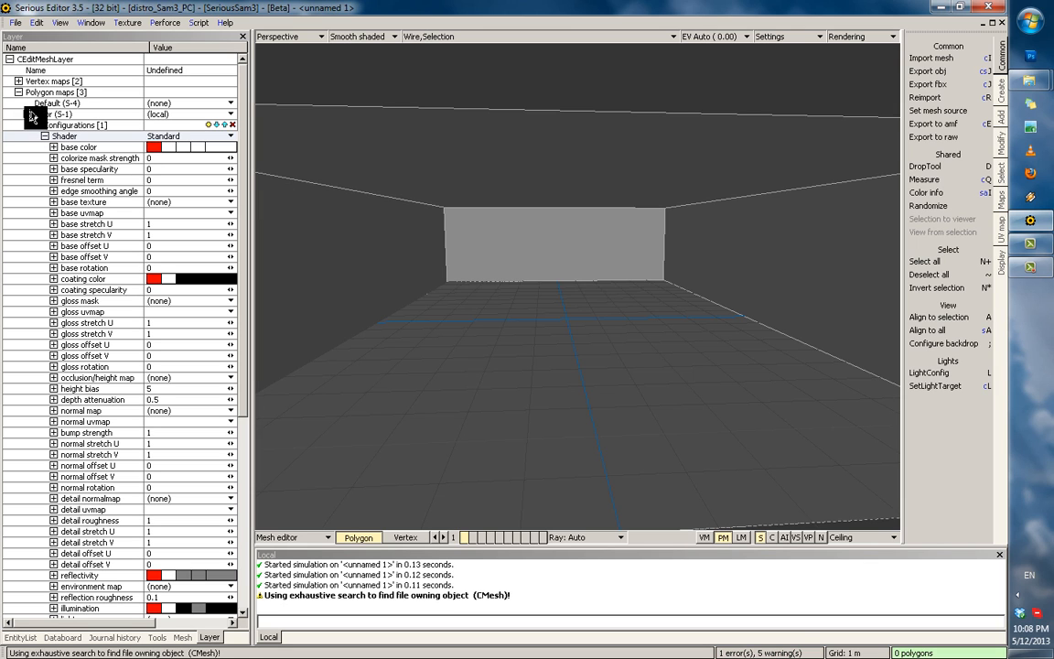
pyautogui.scroll(1, 495, 278)
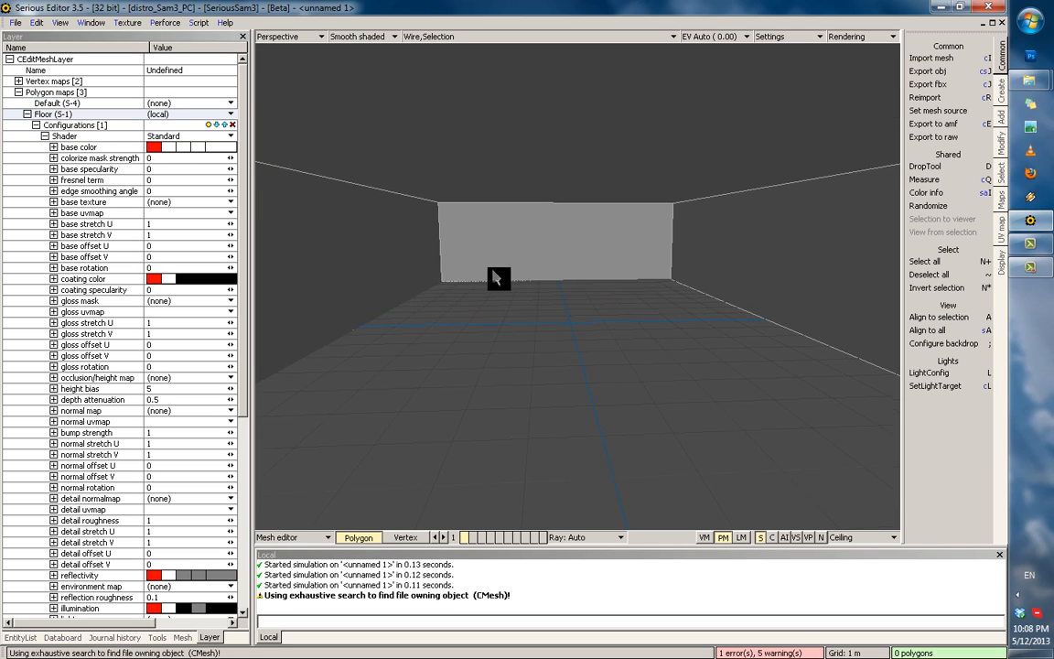
pyautogui.scroll(1, 495, 278)
pyautogui.moveTo(495, 278); pyautogui.dragTo(524, 288, button='middle')
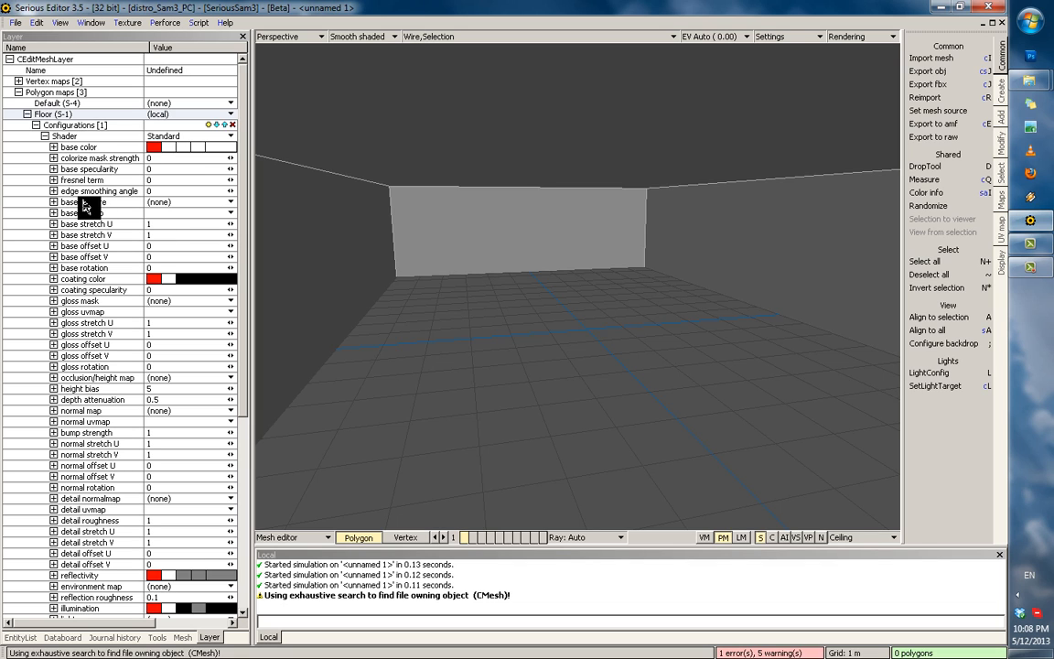
pyautogui.moveTo(601, 282); pyautogui.dragTo(573, 264, button='middle')
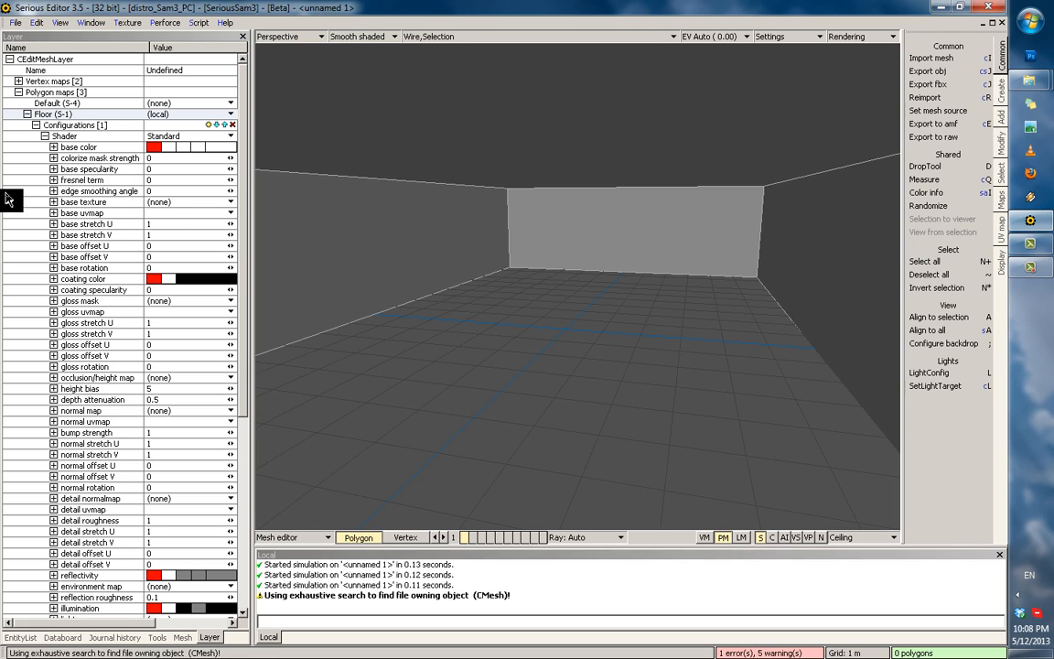
pyautogui.click(81, 203)
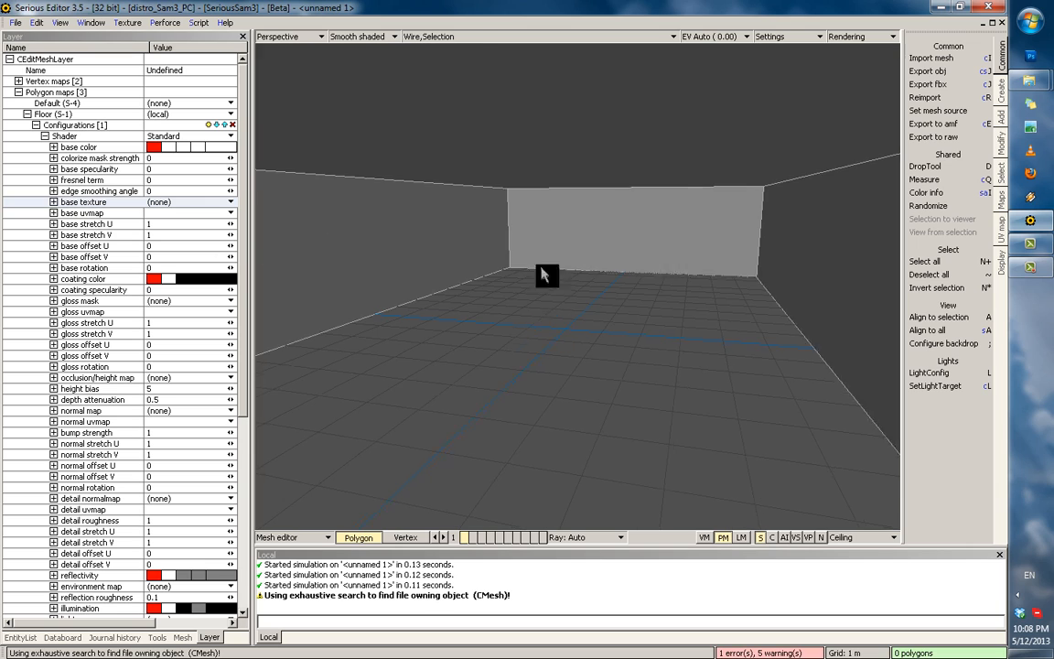
pyautogui.scroll(-2, 578, 425)
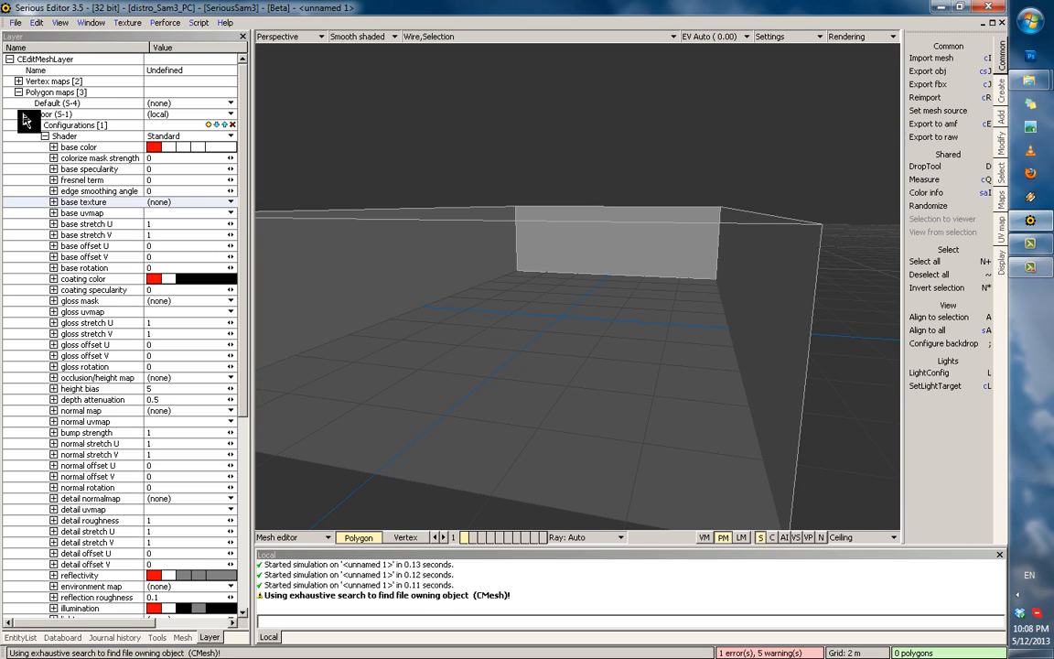
pyautogui.scroll(2, 561, 372)
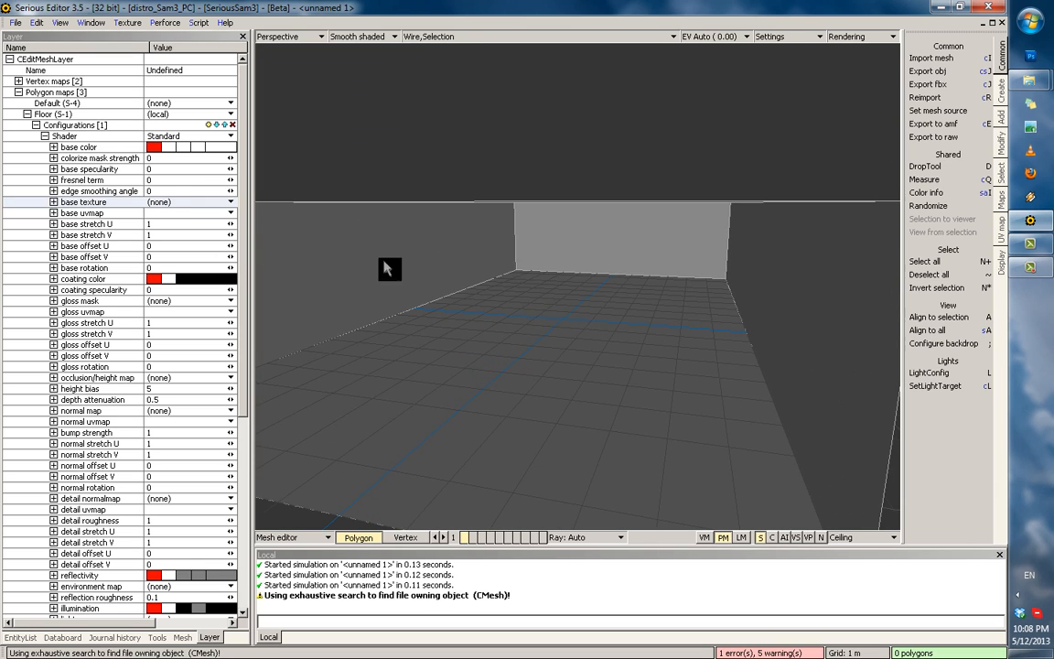
# Open the texture selection for the Floor shader's base texture and browse to the Content/SeriousSam3/Textures/Generic/Ground folder.
pyautogui.click(183, 201)
pyautogui.click(200, 227)
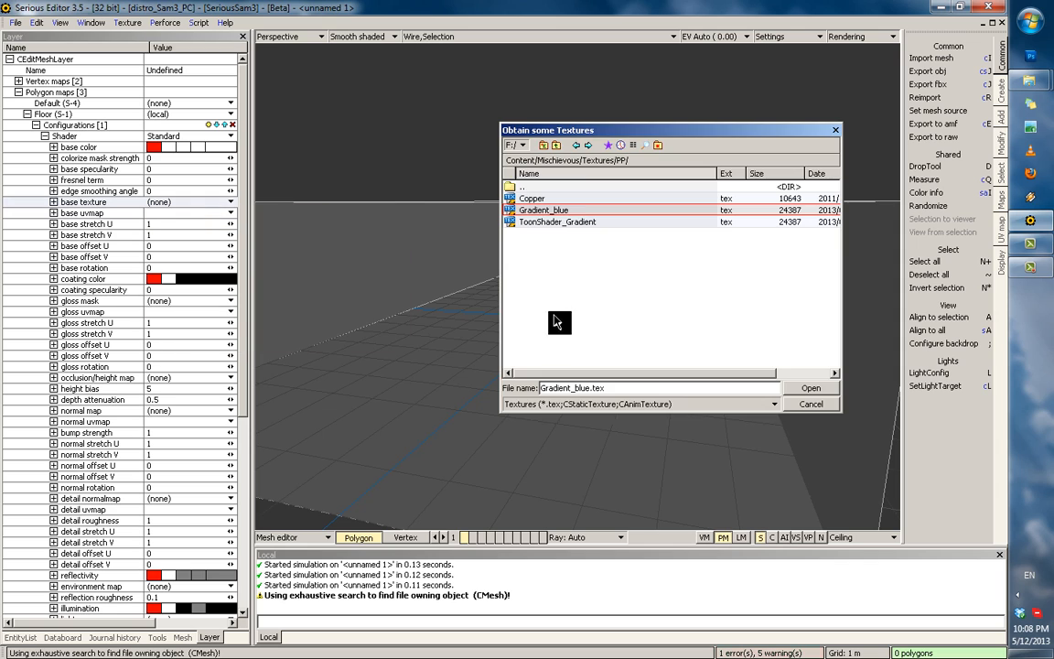
pyautogui.doubleClick(563, 187)
pyautogui.click(605, 166)
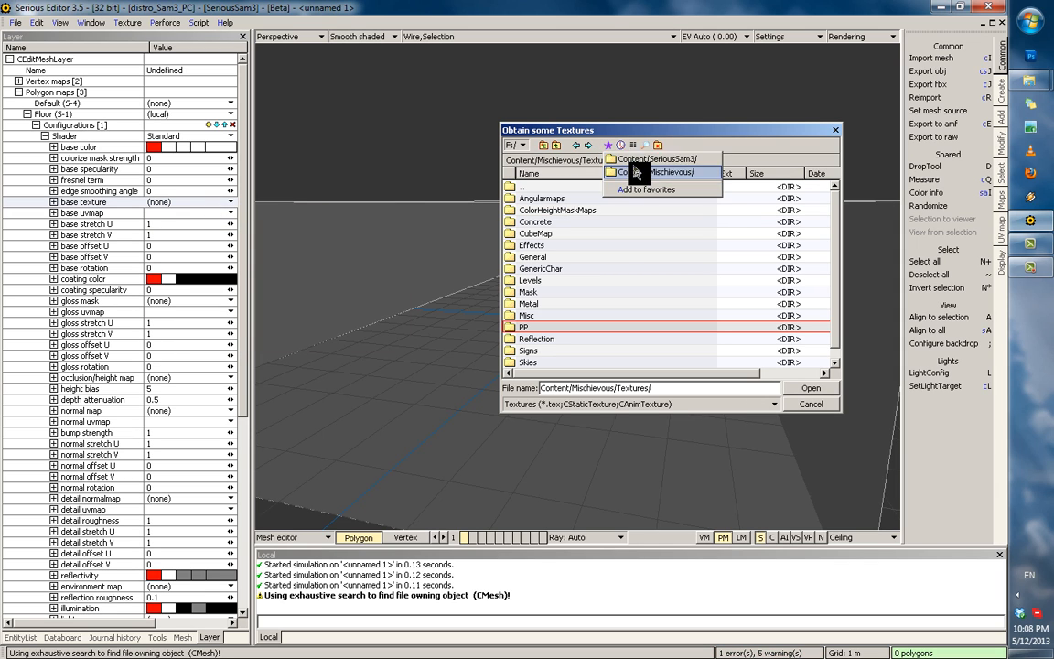
pyautogui.click(630, 170)
pyautogui.scroll(-1, 575, 301)
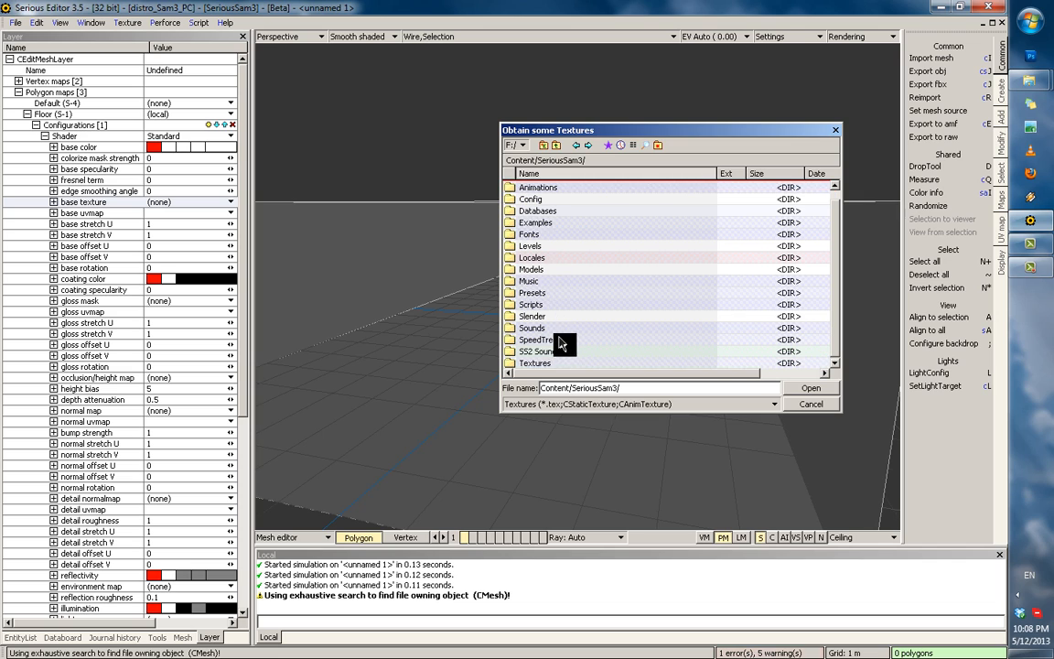
pyautogui.click(548, 364)
pyautogui.doubleClick(548, 364)
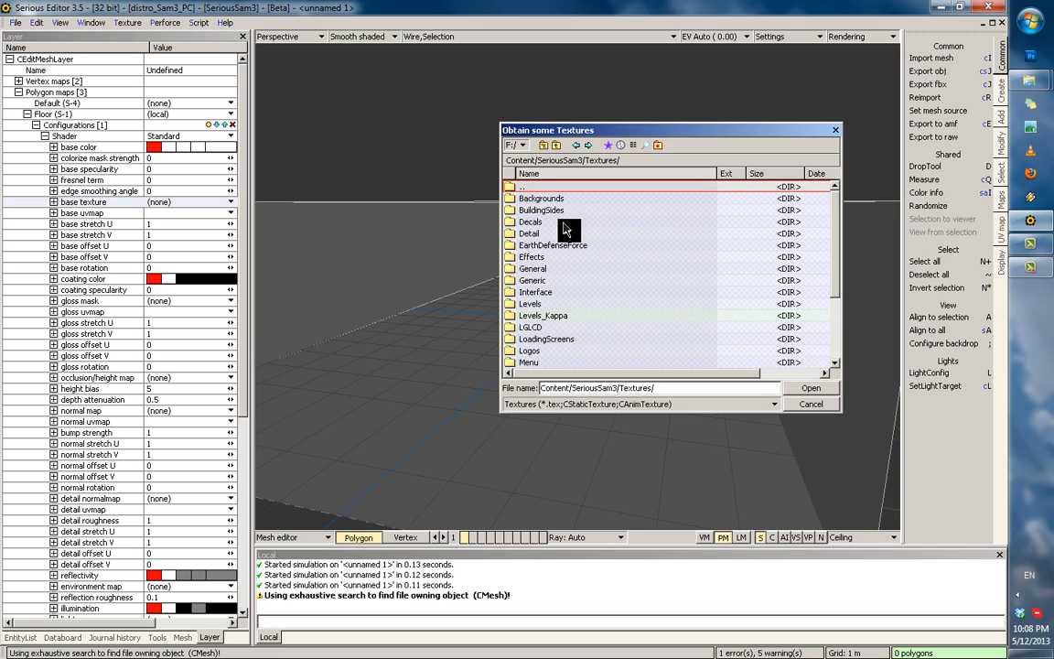
pyautogui.doubleClick(534, 280)
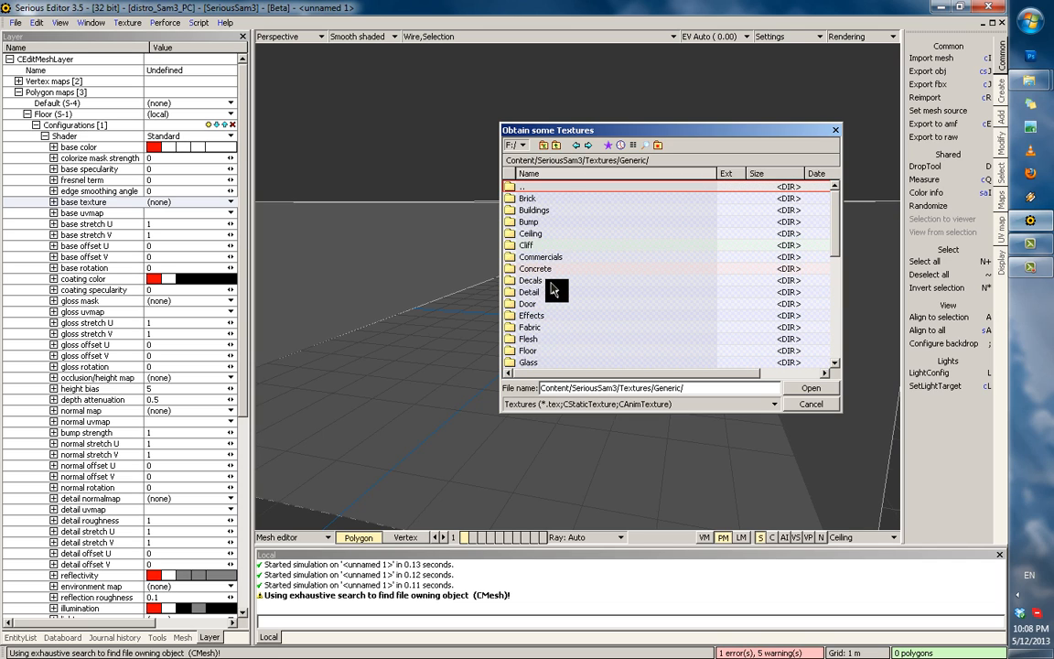
pyautogui.click(548, 270)
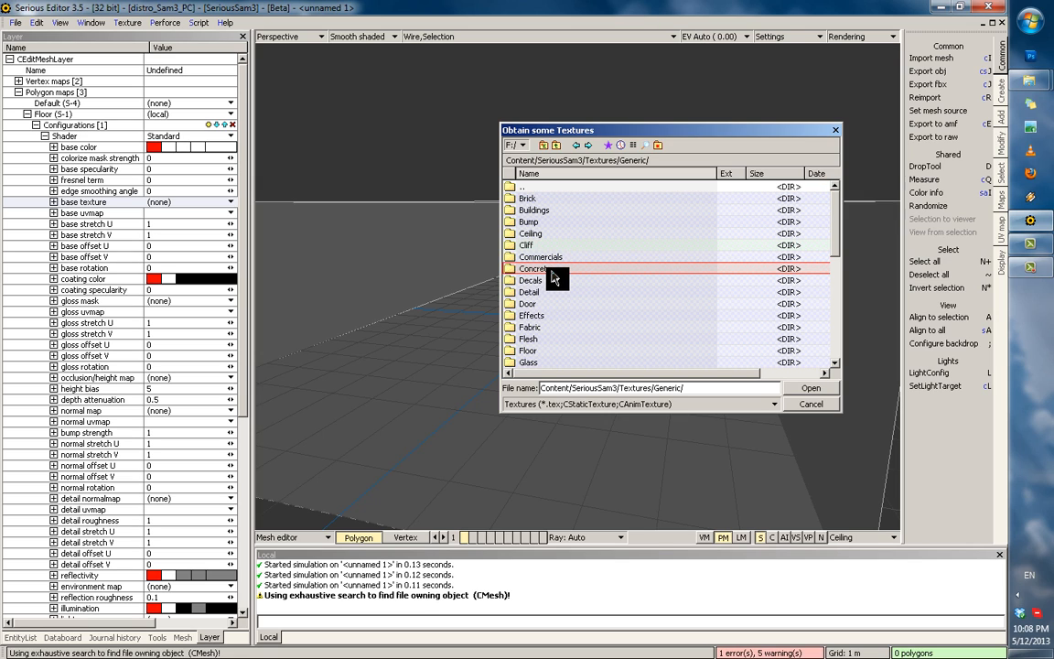
pyautogui.scroll(-3, 555, 293)
pyautogui.click(543, 268)
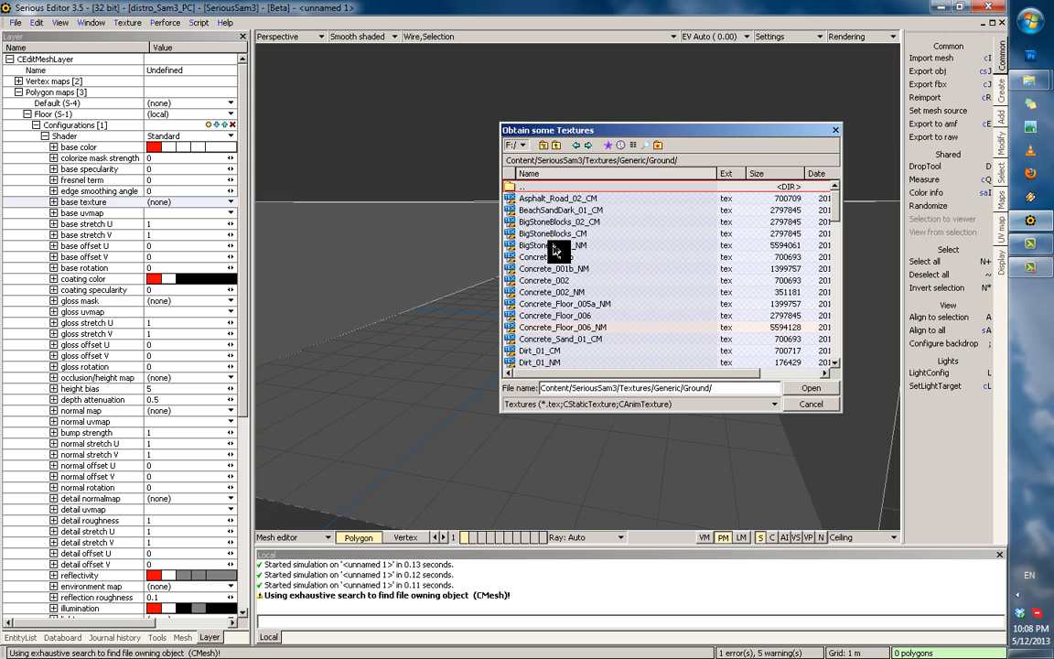
# Preview the stone and concrete textures in the Ground folder and look through the remaining ground textures.
pyautogui.click(554, 246)
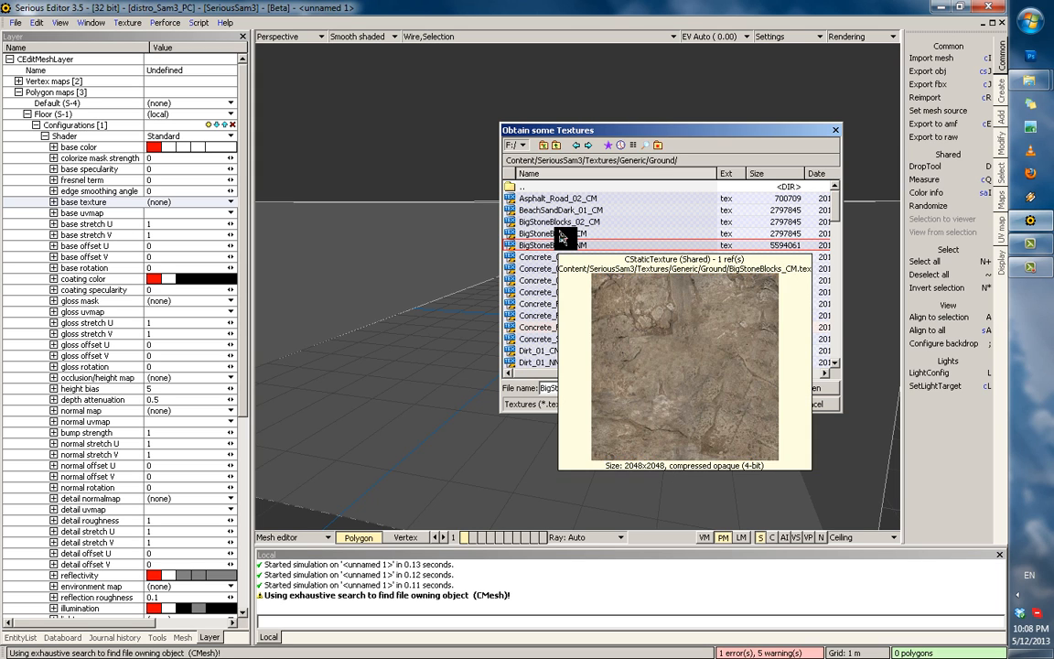
pyautogui.moveTo(566, 226)
pyautogui.moveTo(556, 316)
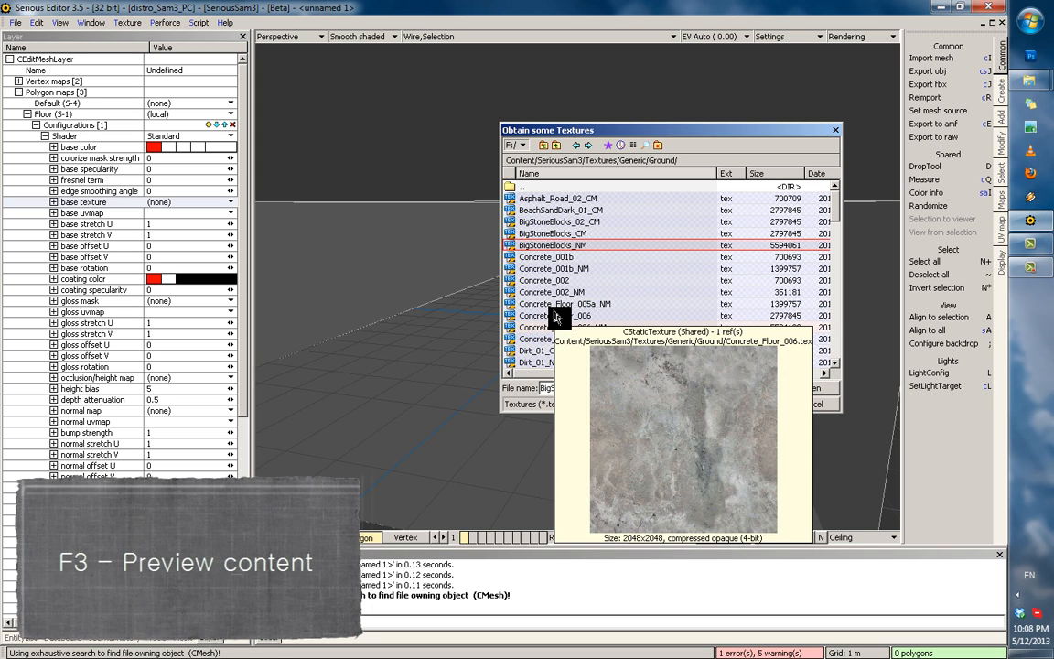
pyautogui.moveTo(553, 288)
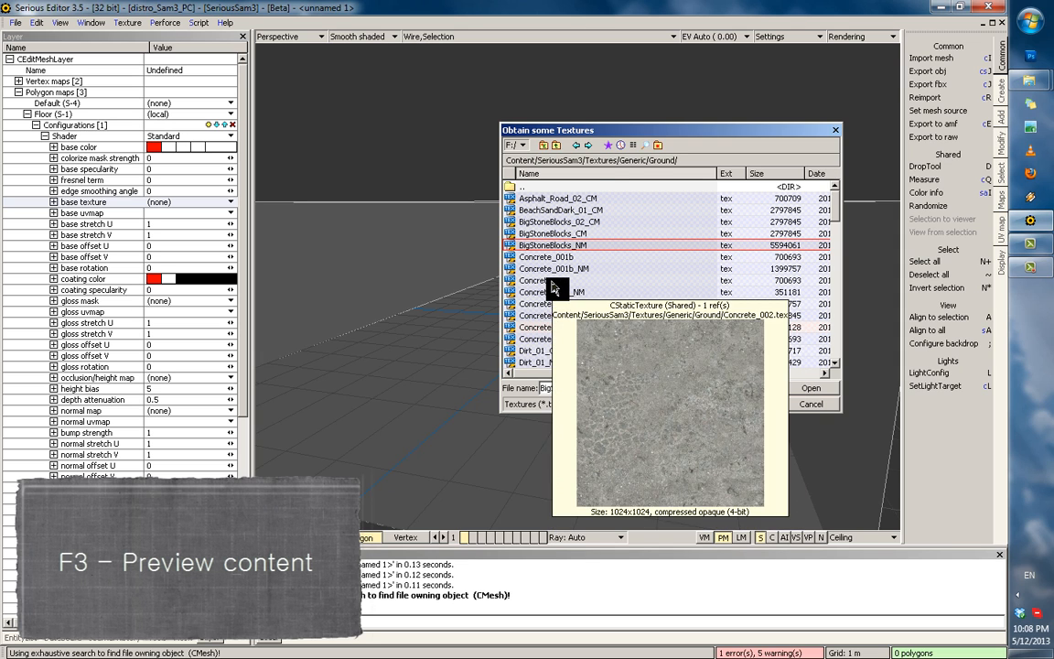
pyautogui.scroll(-3, 554, 288)
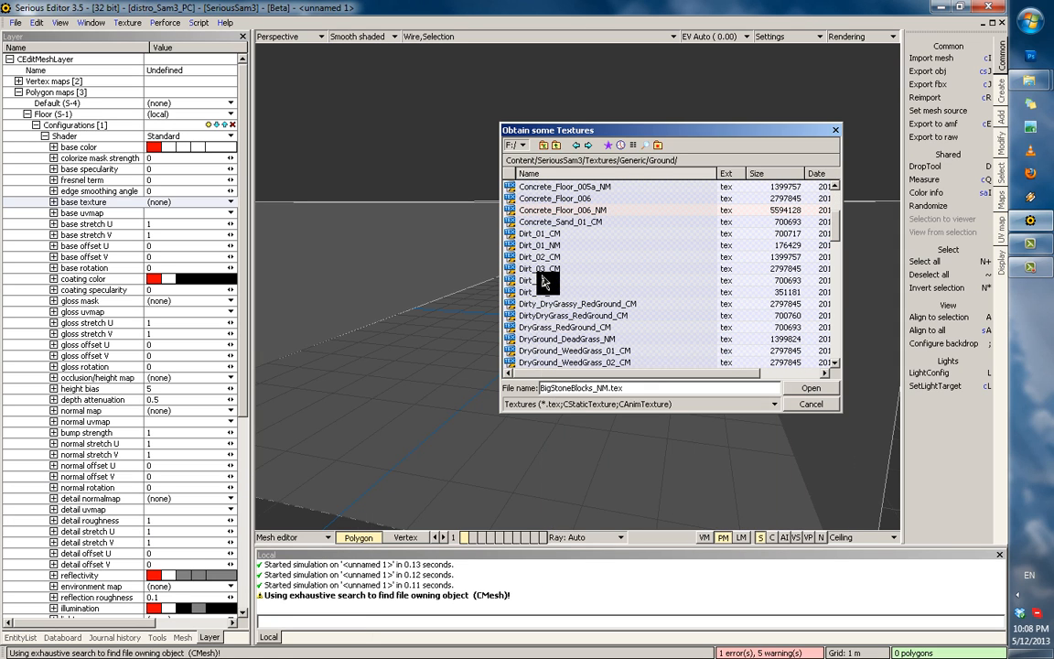
pyautogui.scroll(3, 544, 282)
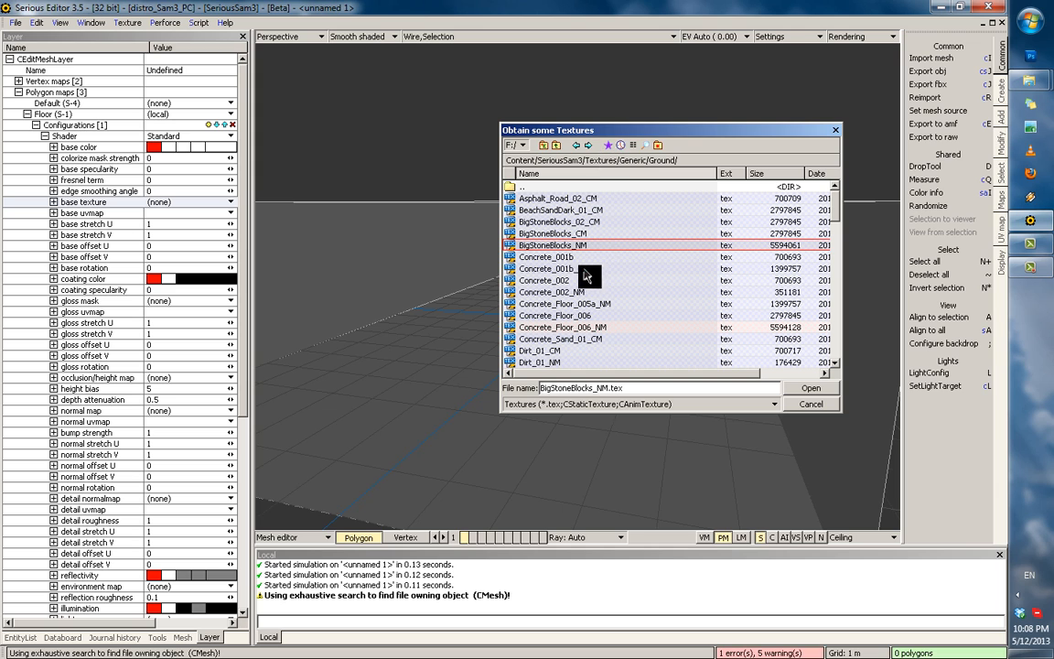
pyautogui.click(542, 280)
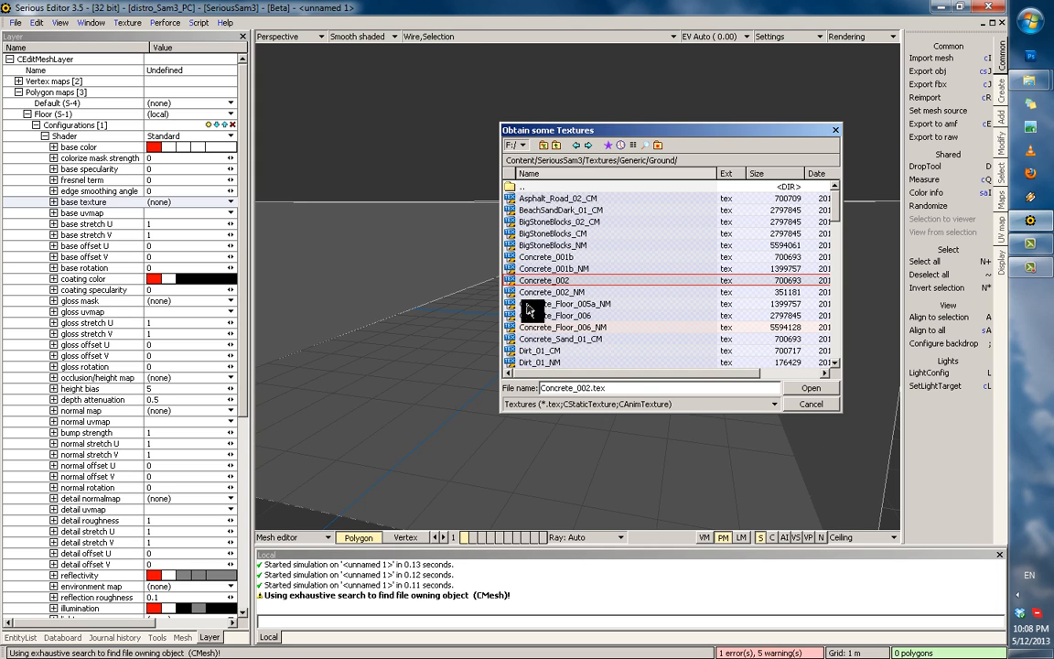
pyautogui.scroll(-7, 546, 311)
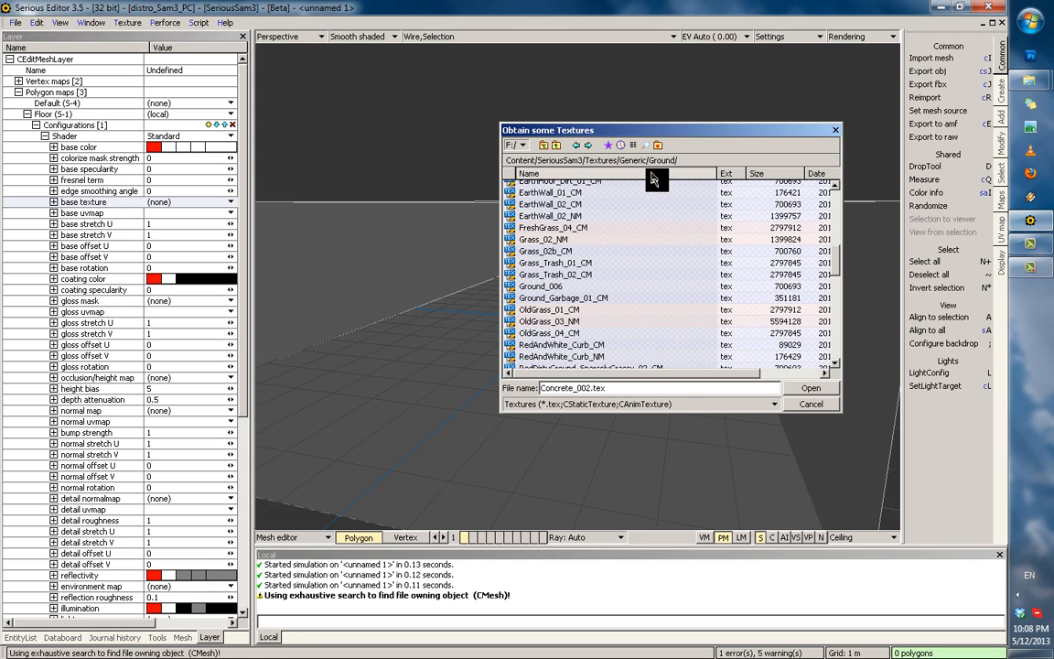
# Assign CleanFloor_01_shadeless from Content/Mischievous/Textures/General/Wood as the Floor shader's base texture.
pyautogui.click(608, 146)
pyautogui.click(630, 160)
pyautogui.click(609, 145)
pyautogui.click(631, 161)
pyautogui.doubleClick(543, 287)
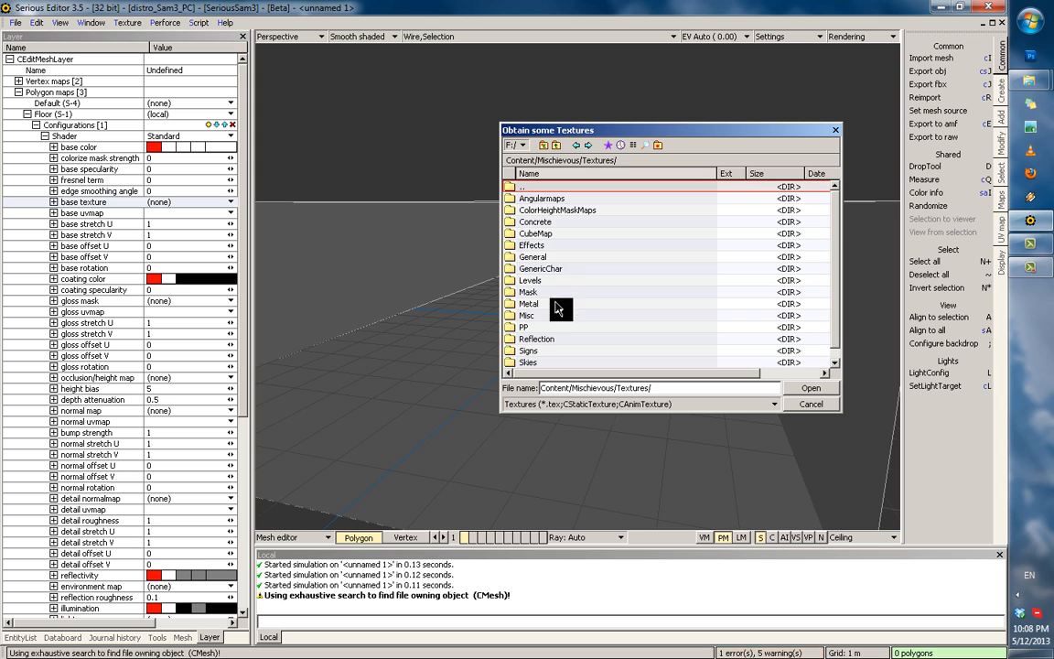
pyautogui.doubleClick(549, 258)
pyautogui.doubleClick(548, 280)
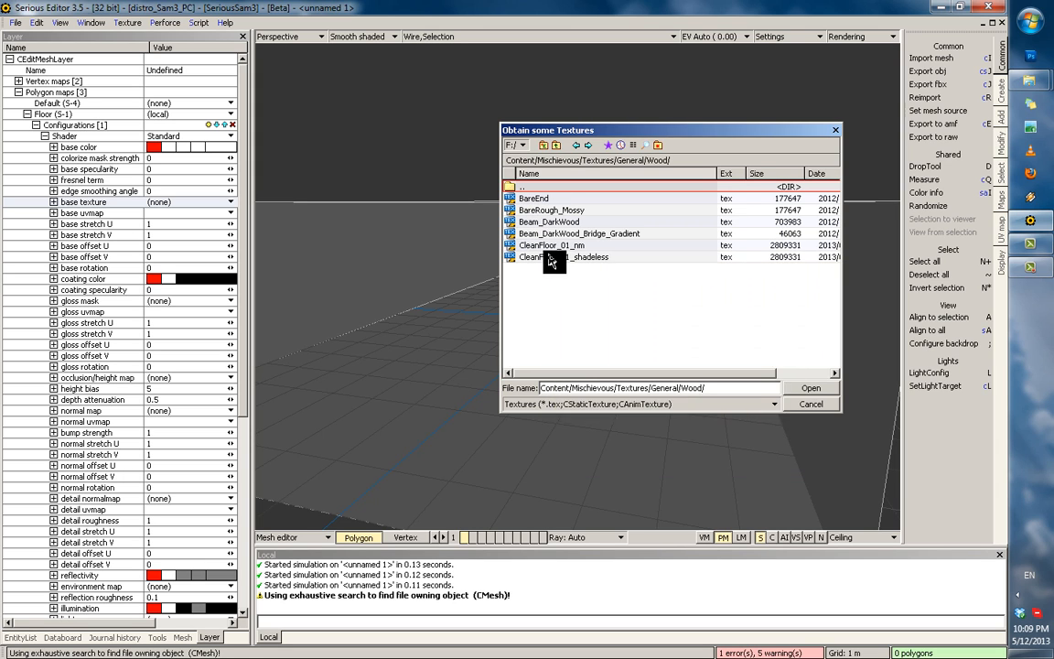
pyautogui.doubleClick(549, 257)
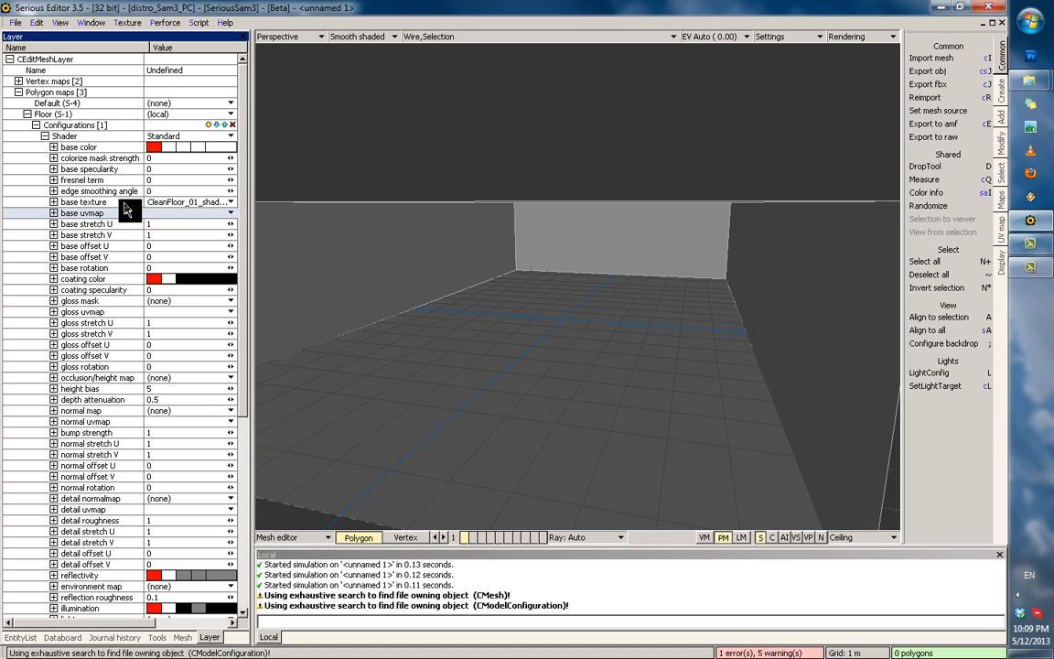
# Set the Floor shader's base uvmap to Texture.
pyautogui.click(194, 203)
pyautogui.click(111, 214)
pyautogui.click(231, 213)
pyautogui.click(196, 227)
pyautogui.moveTo(549, 302); pyautogui.dragTo(549, 302, button='middle')
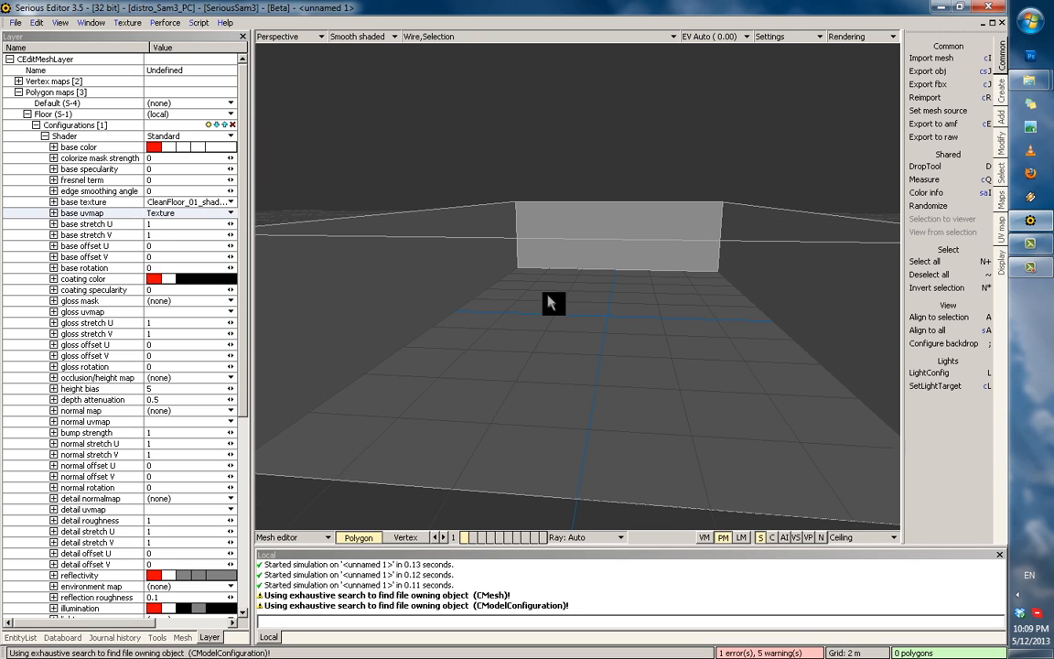
pyautogui.click(158, 204)
pyautogui.click(115, 203)
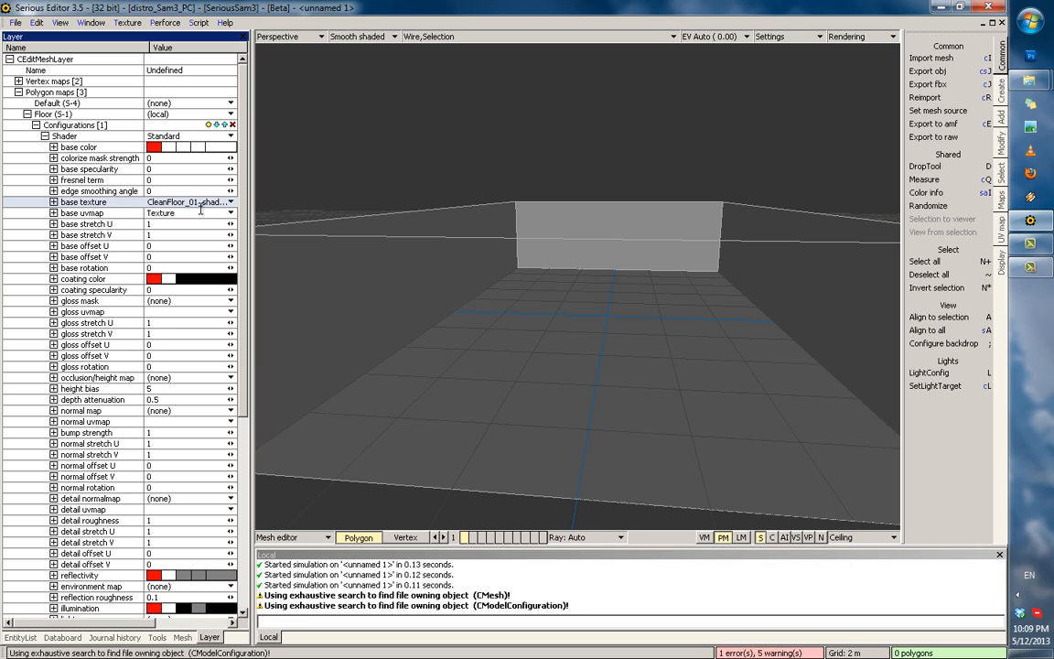
pyautogui.moveTo(194, 201)
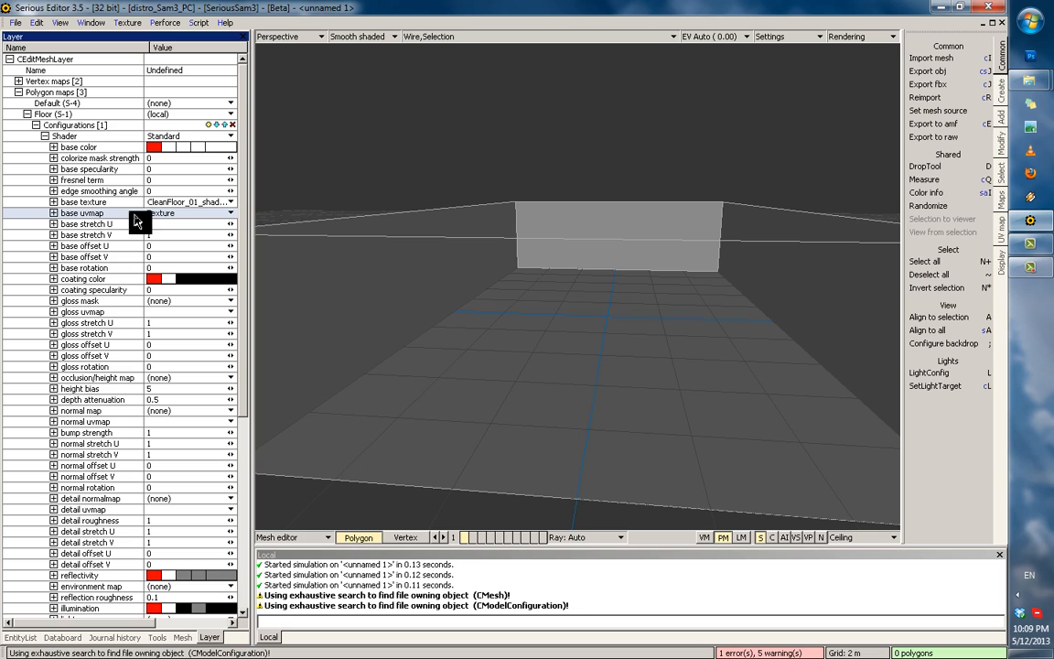
pyautogui.keyDown('alt'); pyautogui.moveTo(598, 316); pyautogui.dragTo(585, 322); pyautogui.keyUp('alt')
pyautogui.click(171, 214)
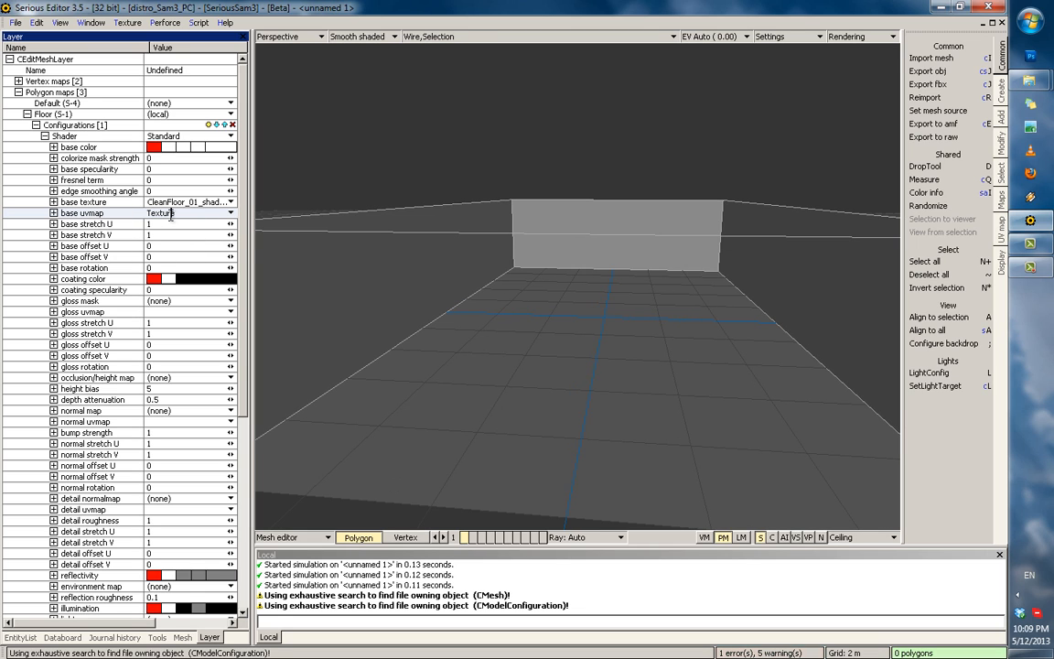
pyautogui.click(230, 214)
pyautogui.click(199, 226)
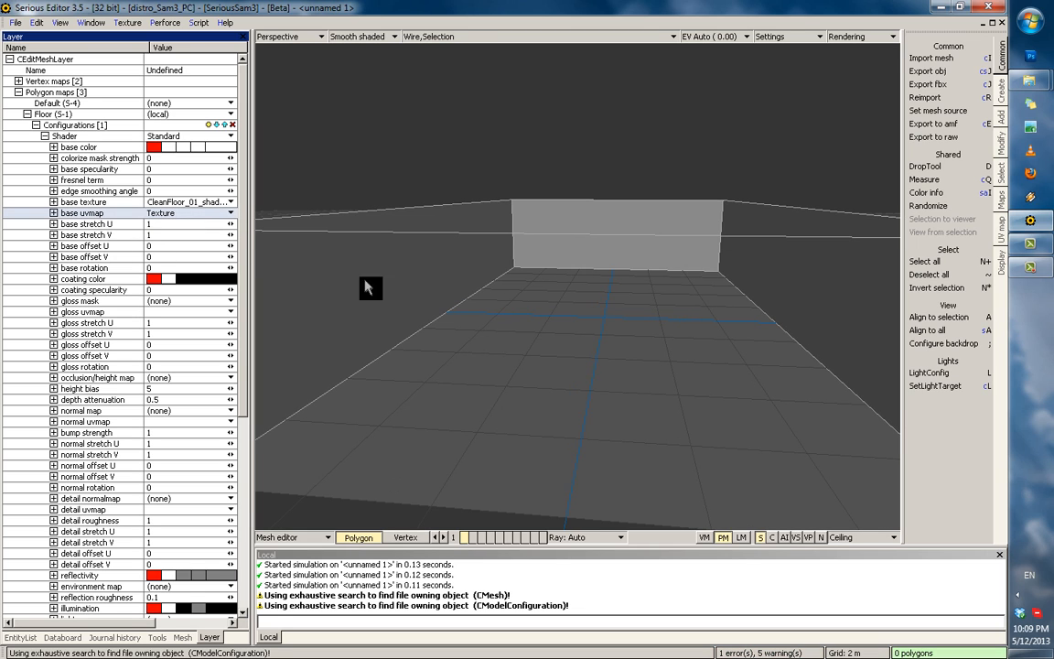
# Switch the perspective viewport to Shader rendering to display the textured floor of the room.
pyautogui.moveTo(531, 309)
pyautogui.keyDown('alt'); pyautogui.mouseDown()
pyautogui.moveTo(518, 313)
pyautogui.moveTo(585, 313)
pyautogui.moveTo(590, 294)
pyautogui.moveTo(580, 355)
pyautogui.mouseUp(); pyautogui.keyUp('alt')
pyautogui.press('7')
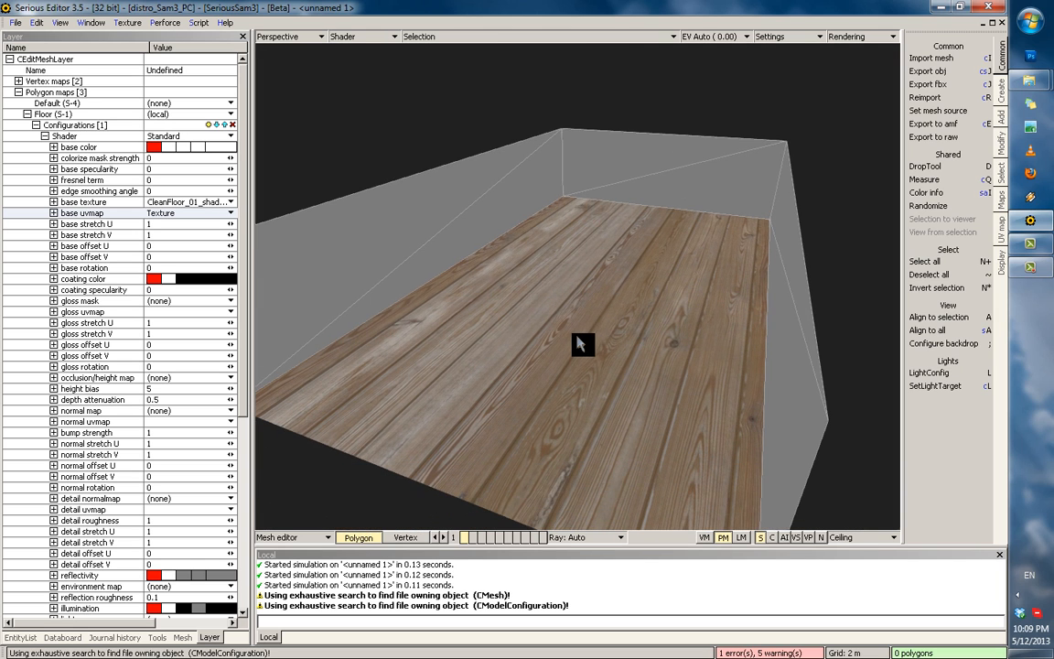
# Turn off tone mapping, camera effects and image processing in the perspective viewport's rendering options.
pyautogui.click(600, 346)
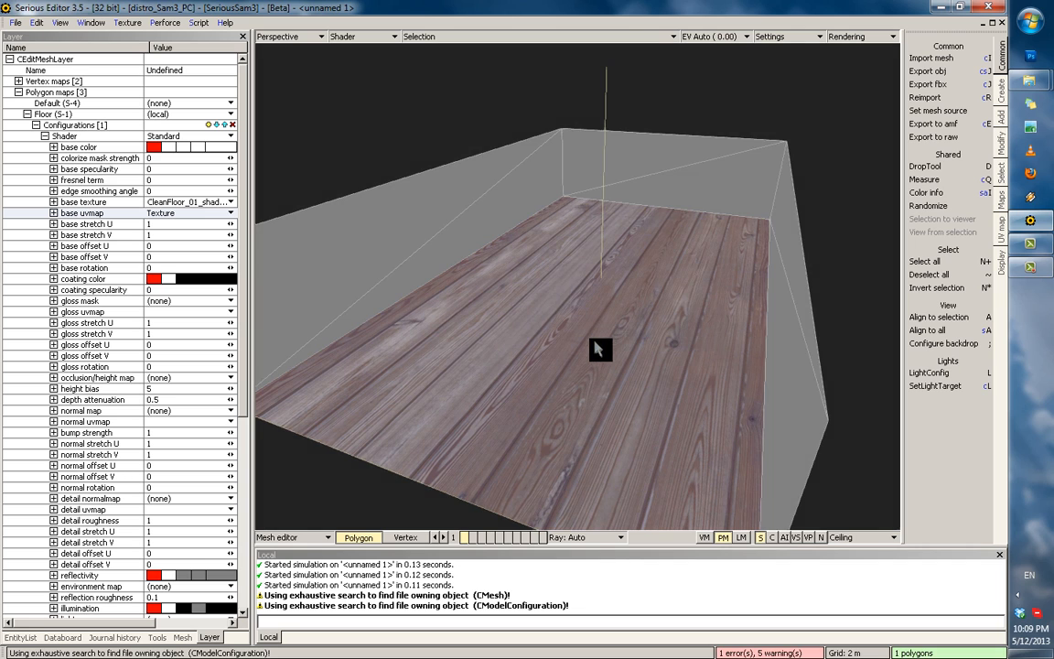
pyautogui.press('`')
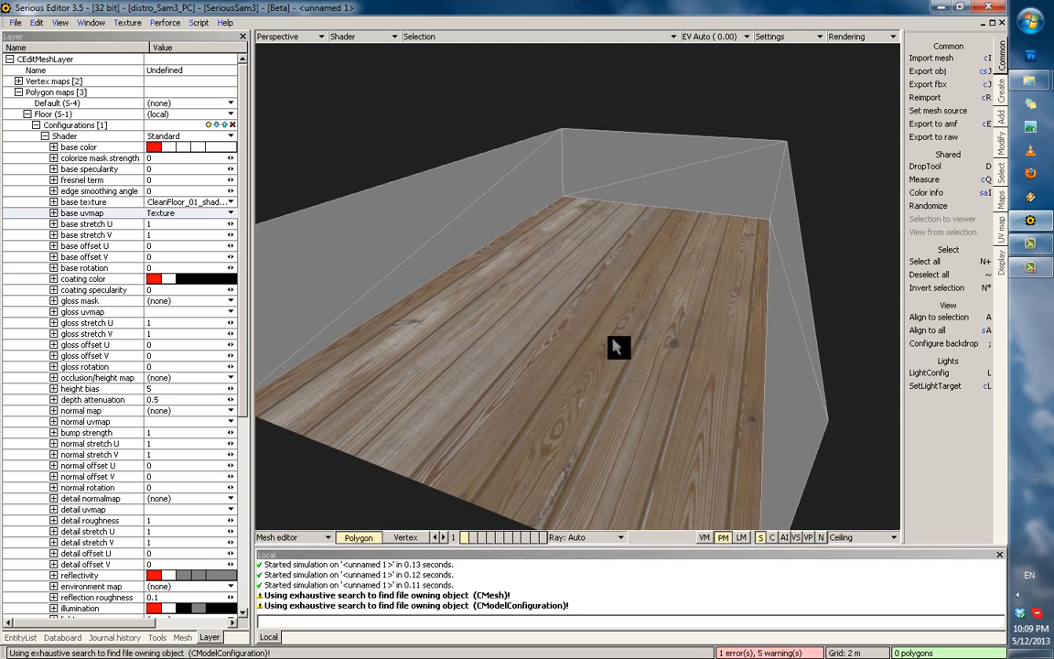
pyautogui.scroll(-1, 614, 340)
pyautogui.click(866, 40)
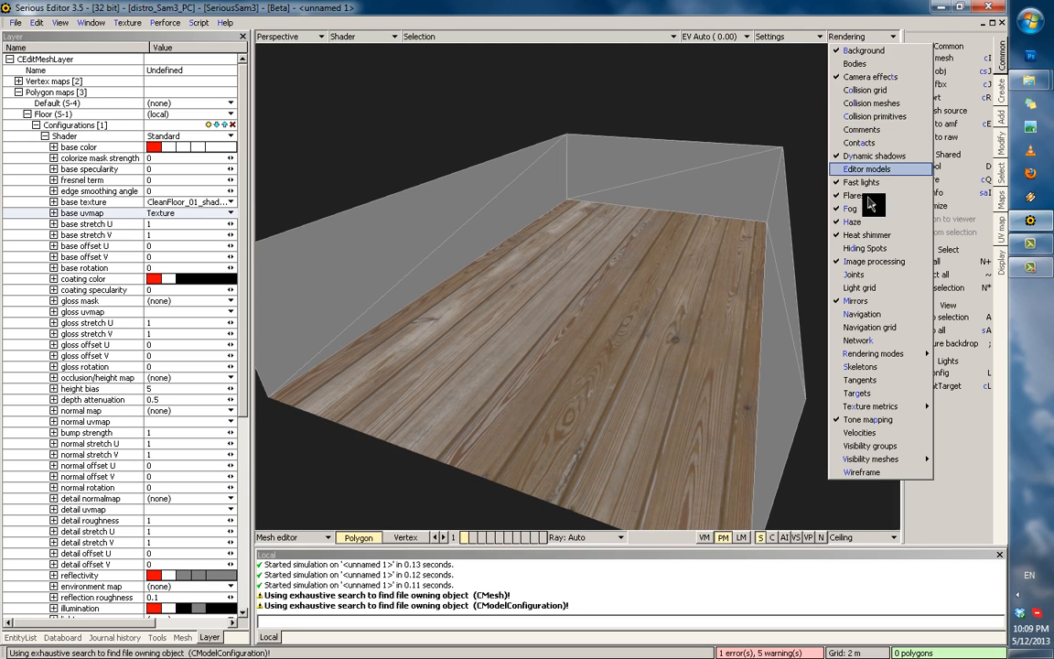
pyautogui.click(869, 419)
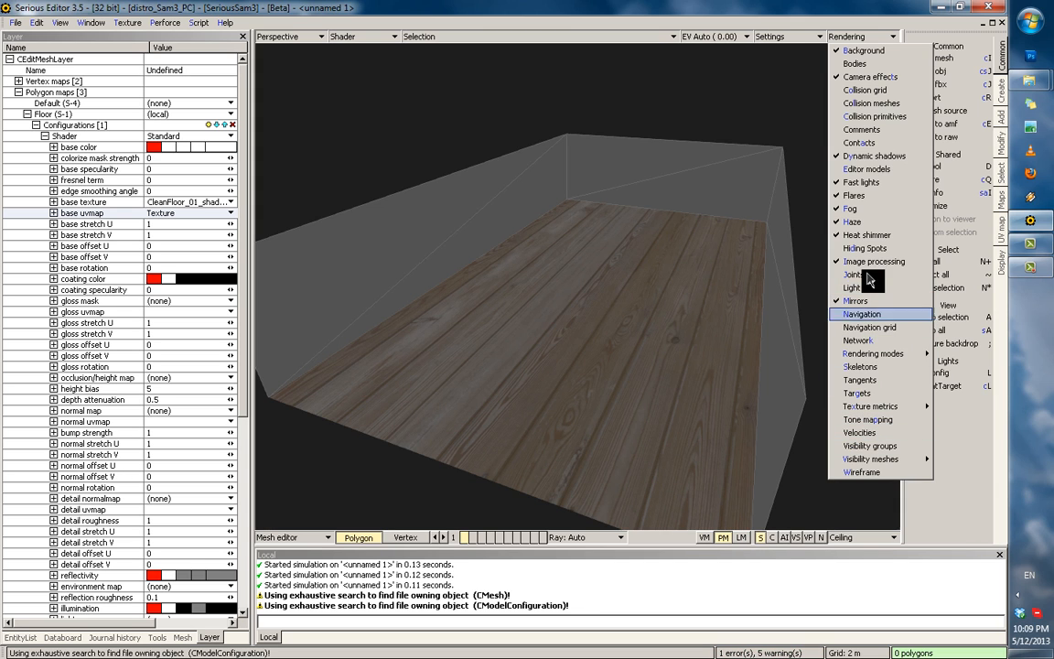
pyautogui.click(870, 77)
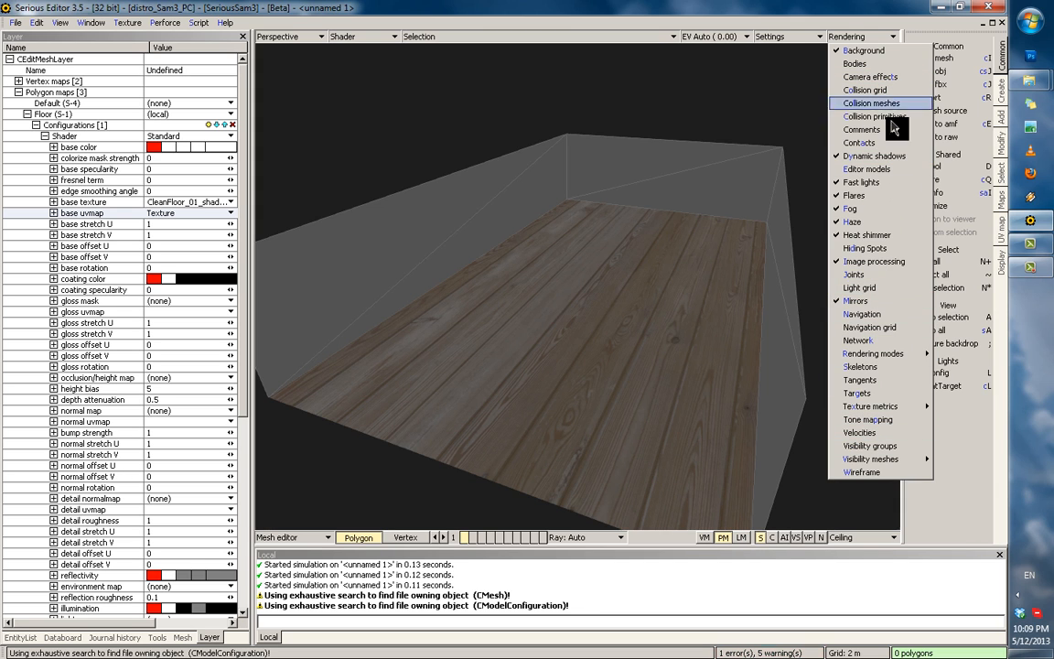
pyautogui.click(873, 261)
pyautogui.click(639, 311)
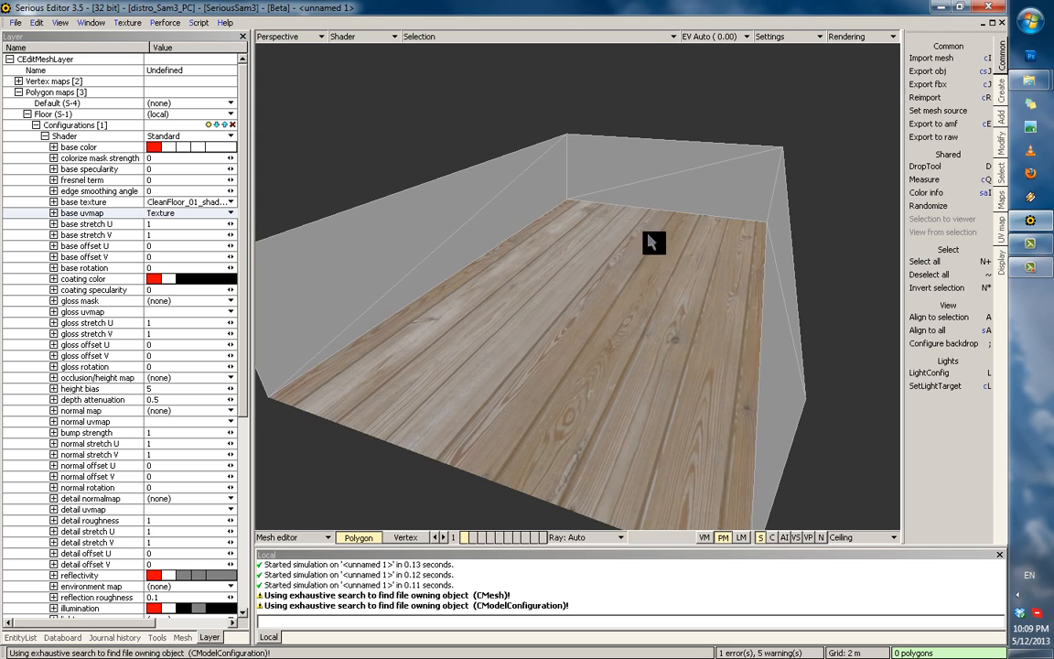
# Set the Floor shader's base stretch U and base stretch V to 2.
pyautogui.keyDown('alt'); pyautogui.moveTo(649, 236); pyautogui.dragTo(670, 297); pyautogui.keyUp('alt')
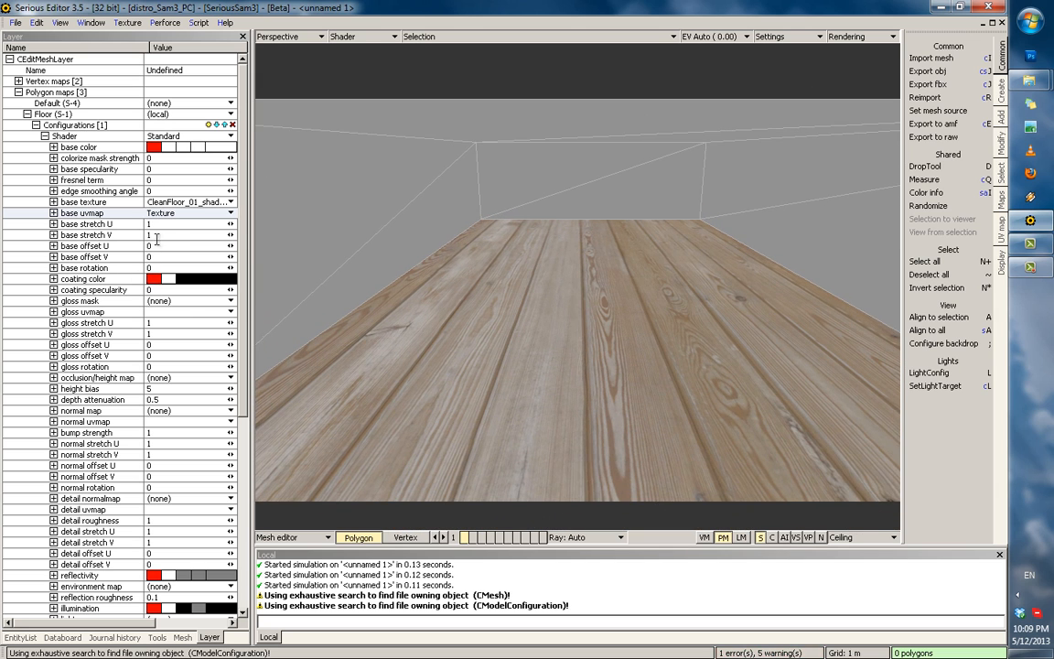
pyautogui.click(94, 236)
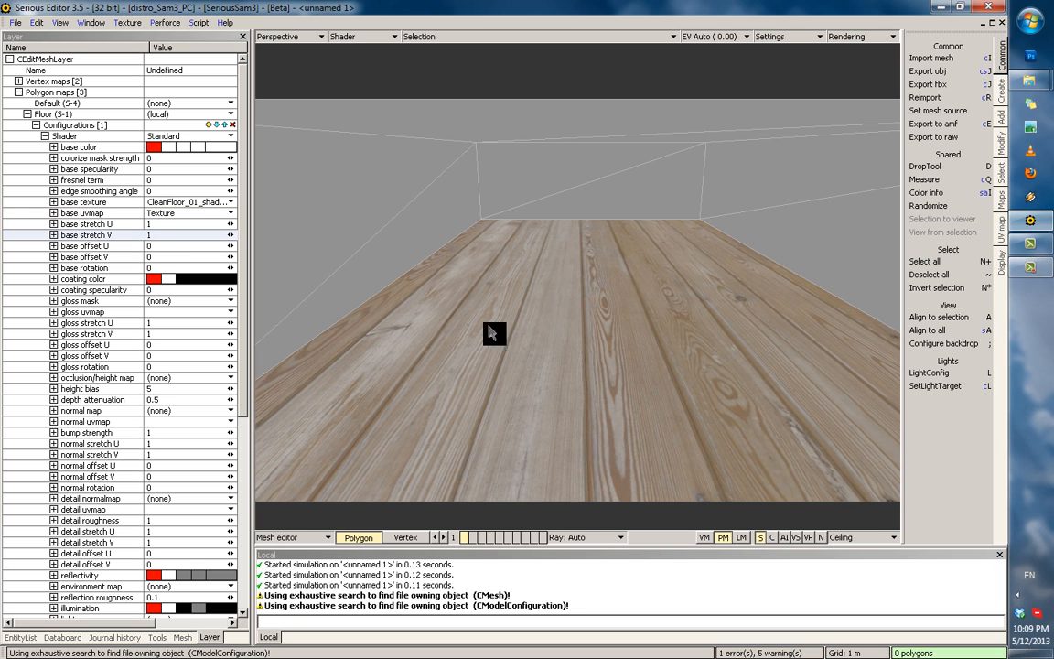
pyautogui.click(135, 234)
pyautogui.write('2')
pyautogui.click(136, 225)
pyautogui.write('2')
pyautogui.press('Return')
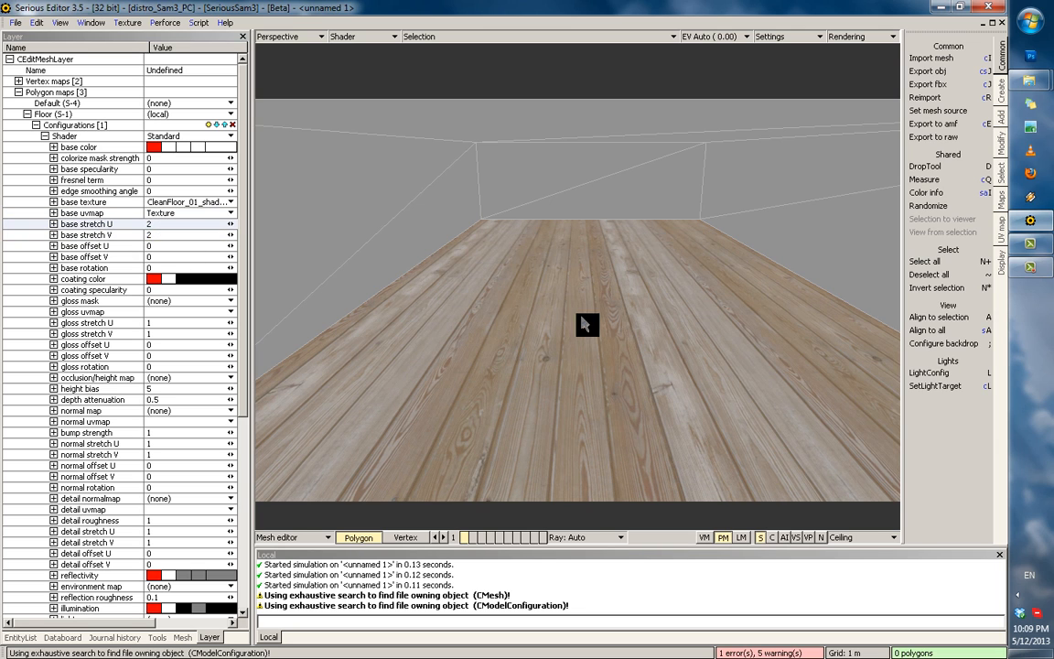
# Try shifting the floor texture to base offset U -0.126 and V -0.23, and rotating it to about -95.67.
pyautogui.click(150, 246)
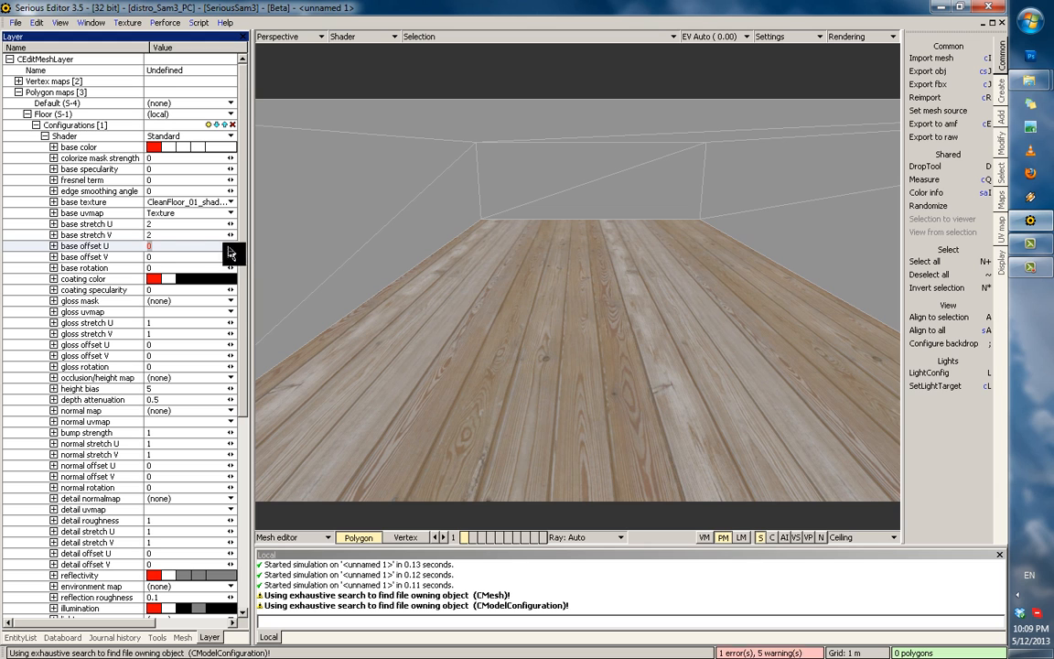
pyautogui.moveTo(229, 252); pyautogui.dragTo(461, 351)
pyautogui.click(106, 260)
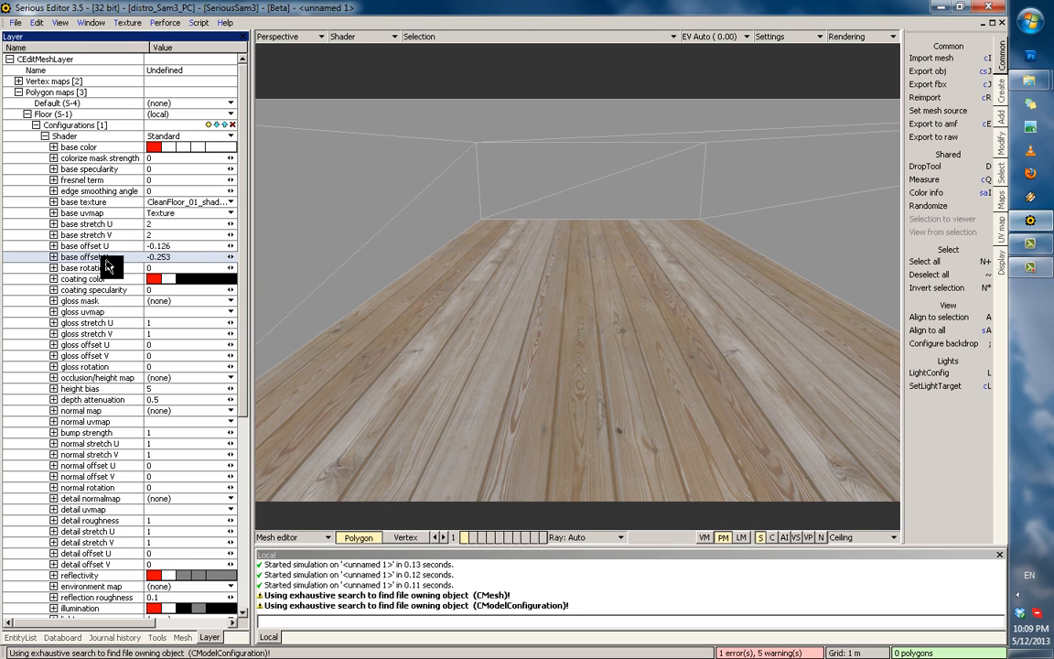
pyautogui.moveTo(218, 266); pyautogui.dragTo(185, 268)
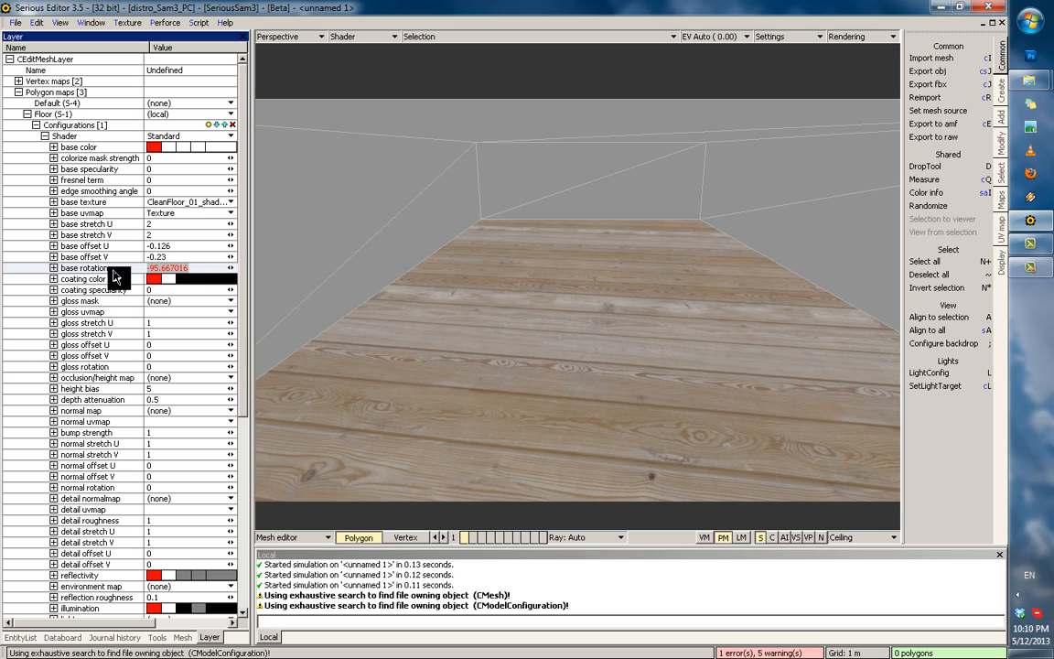
# Reset the Floor shader's base offset U, base offset V and base rotation to 0.
pyautogui.click(183, 257)
pyautogui.write('0')
pyautogui.click(181, 246)
pyautogui.write('0')
pyautogui.click(104, 246)
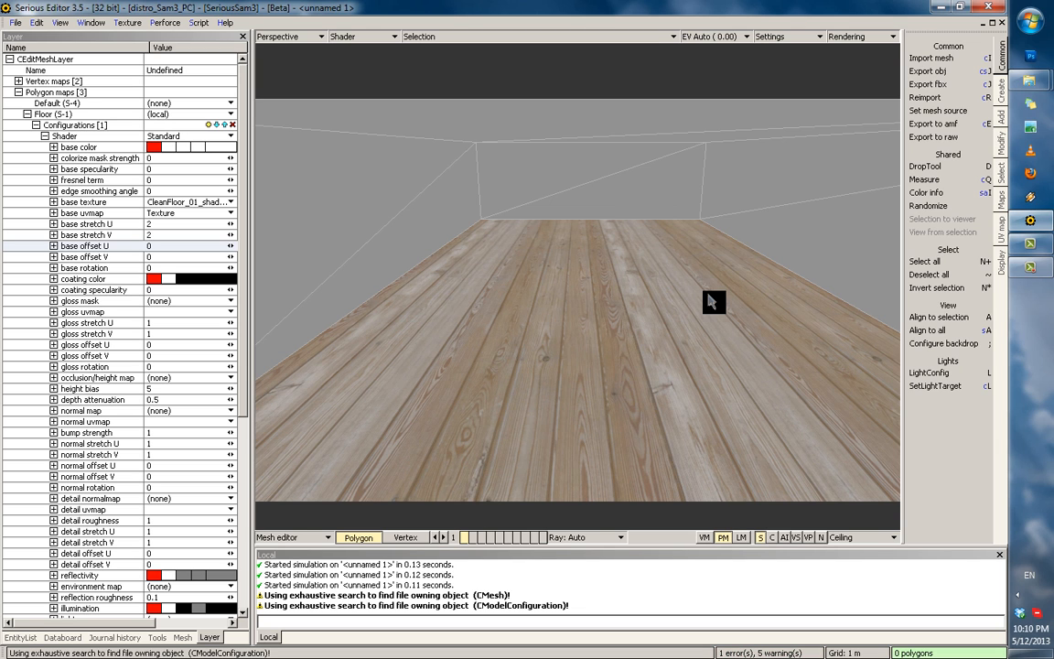
# Switch to the UV mode layout with the perspective view beside the floor's UV map.
pyautogui.moveTo(606, 281); pyautogui.dragTo(604, 329, button='middle')
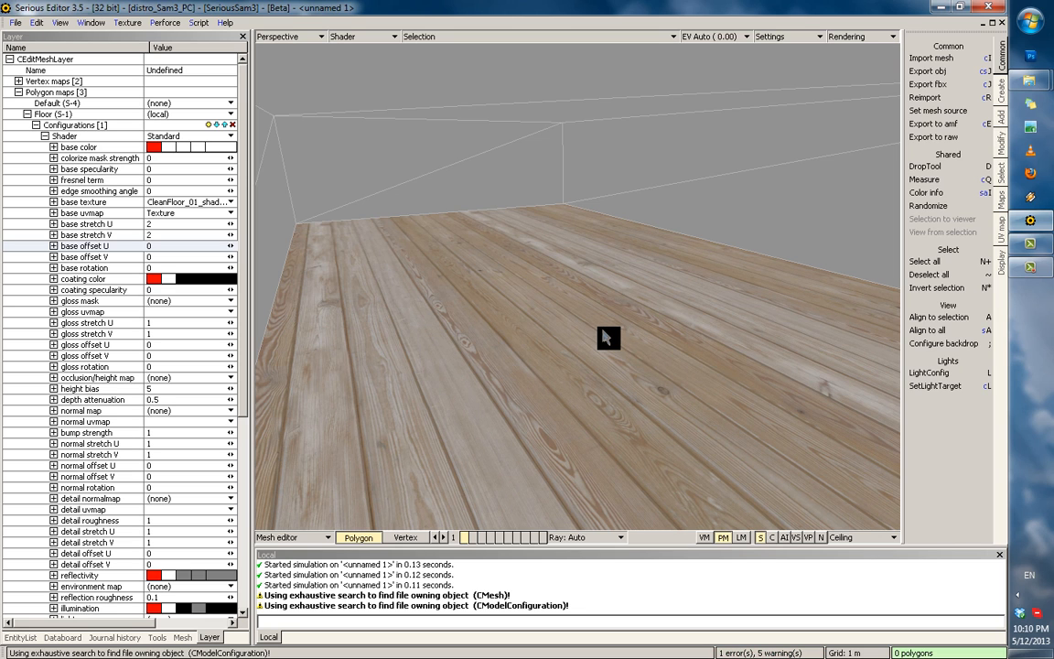
pyautogui.moveTo(585, 254); pyautogui.dragTo(610, 273, button='middle')
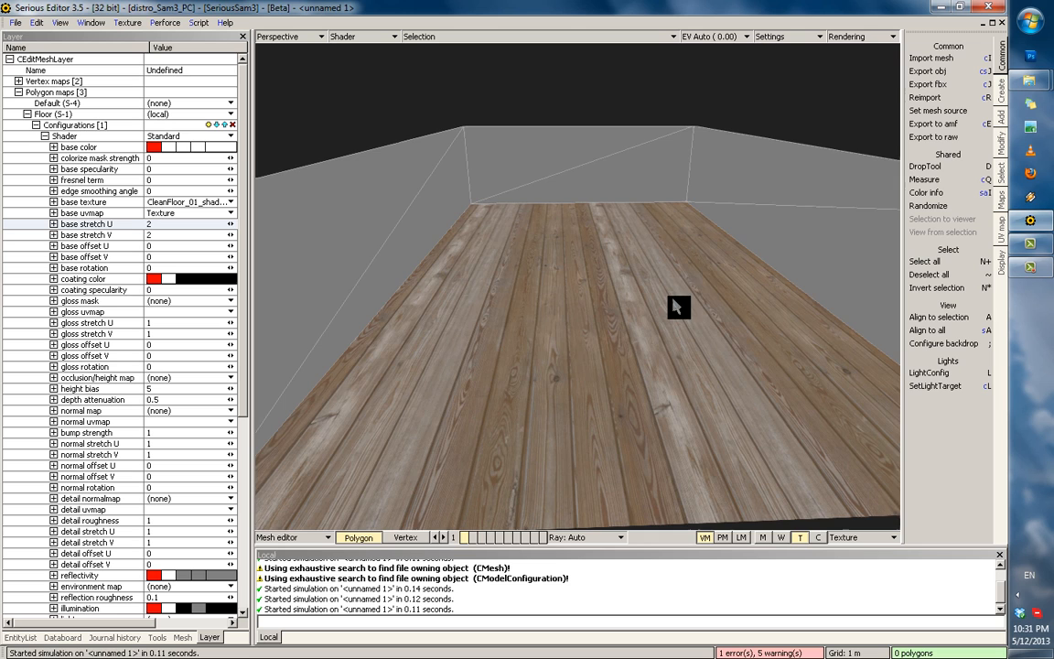
pyautogui.moveTo(677, 301); pyautogui.dragTo(638, 315, button='middle')
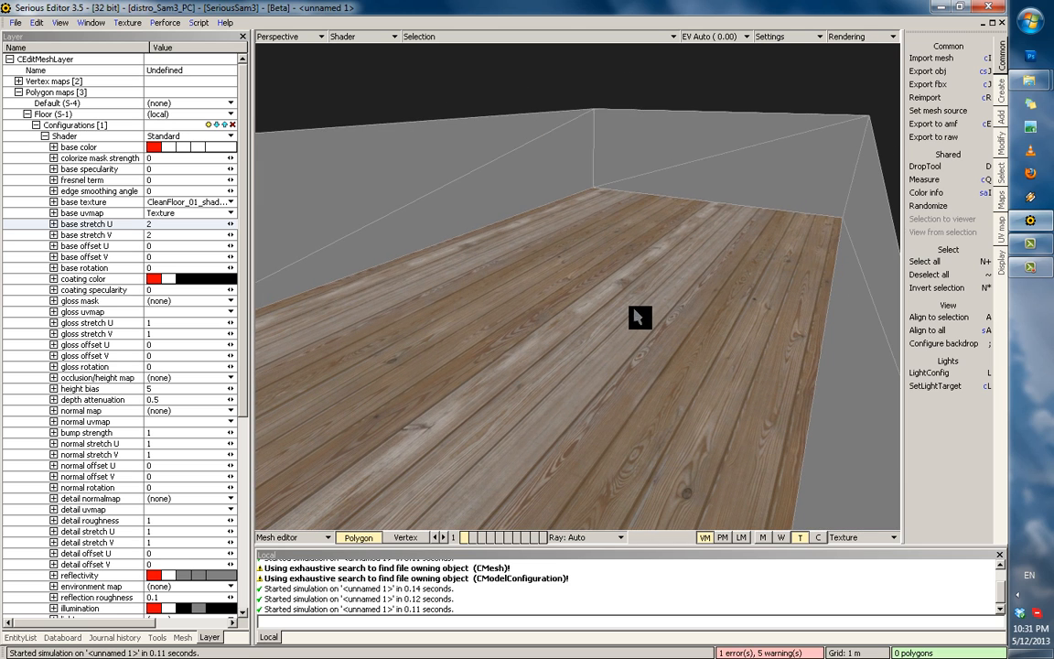
pyautogui.press('KP_8')
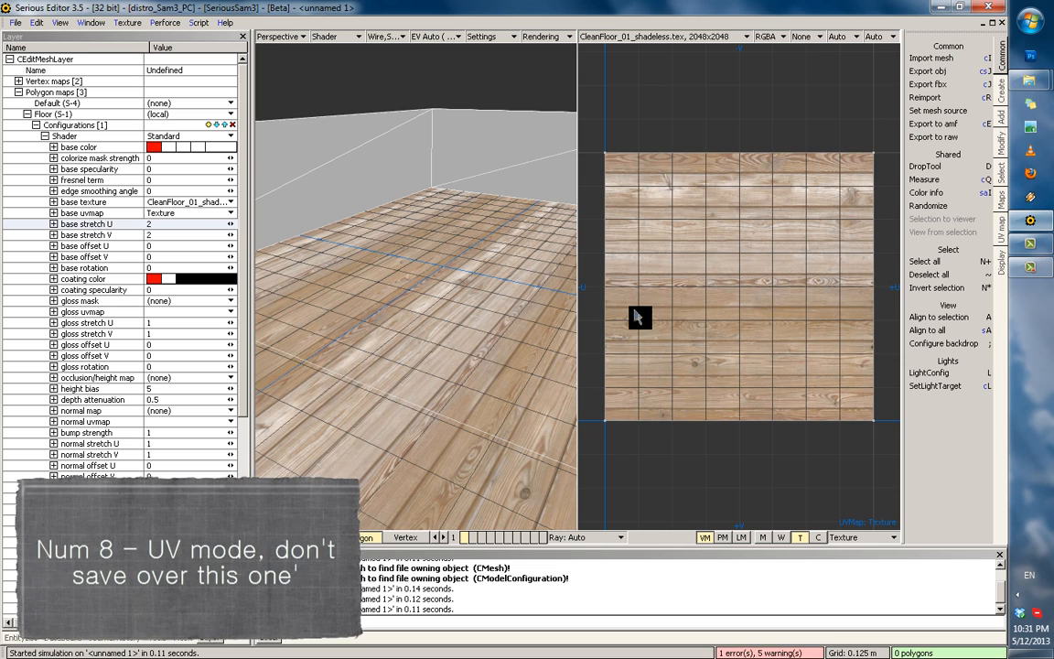
pyautogui.moveTo(491, 388); pyautogui.dragTo(506, 333, button='right')
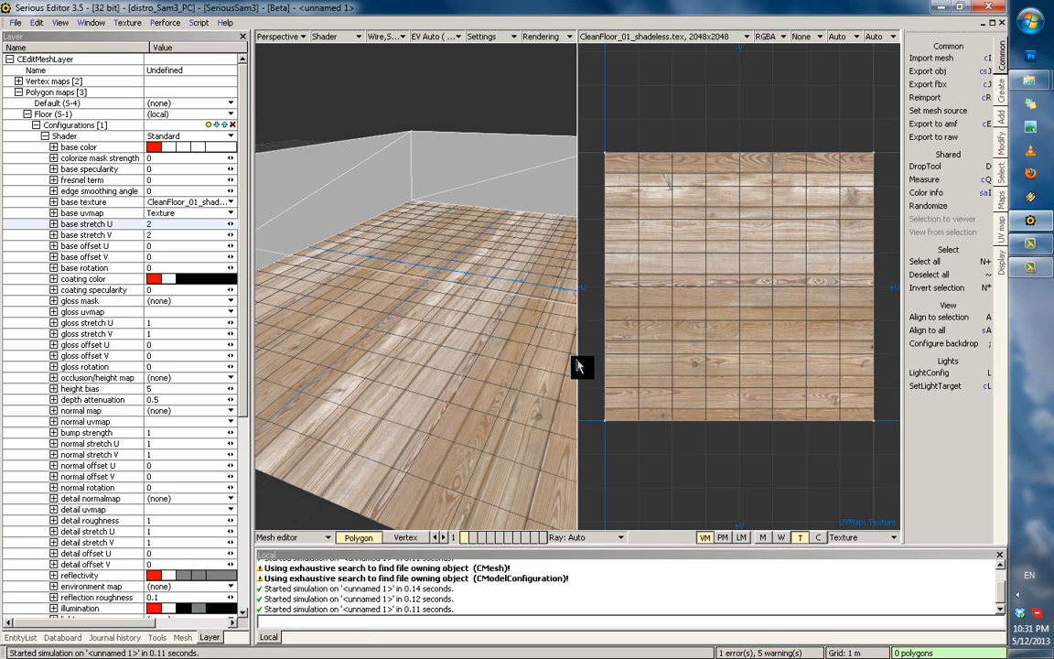
# Select the floor polygon of the room in the perspective view.
pyautogui.click(490, 363)
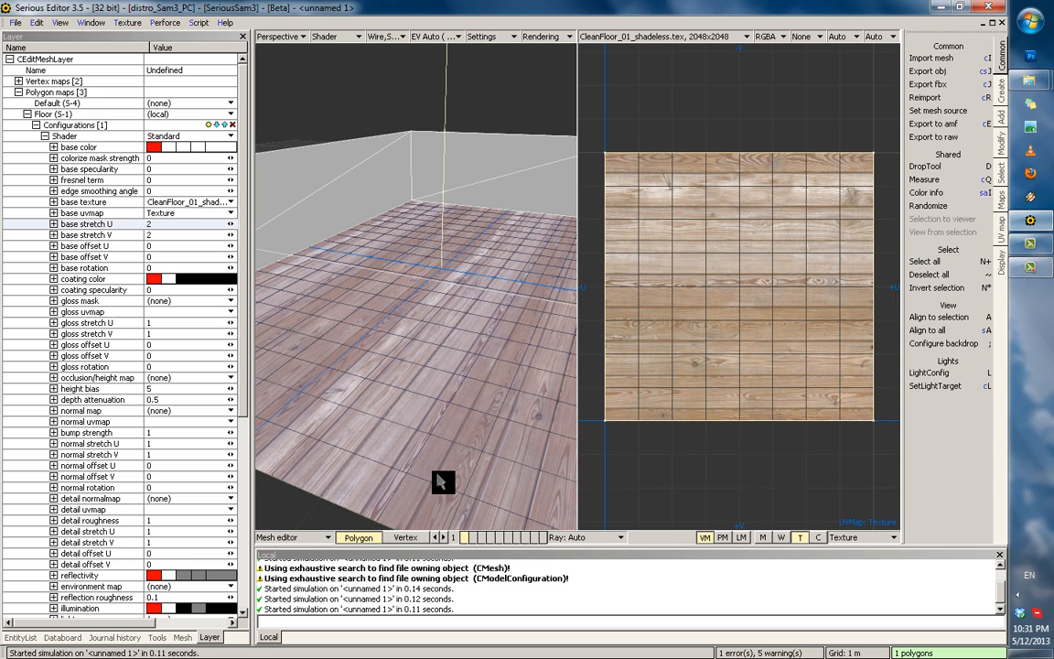
pyautogui.click(458, 350)
pyautogui.moveTo(454, 348); pyautogui.dragTo(512, 347, button='right')
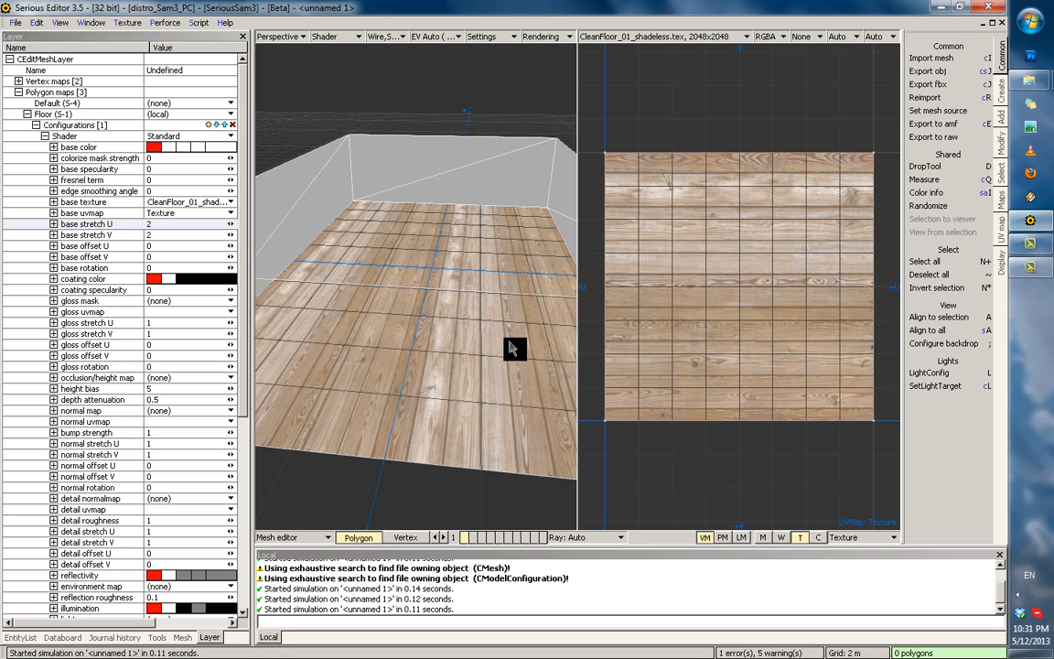
pyautogui.click(469, 344)
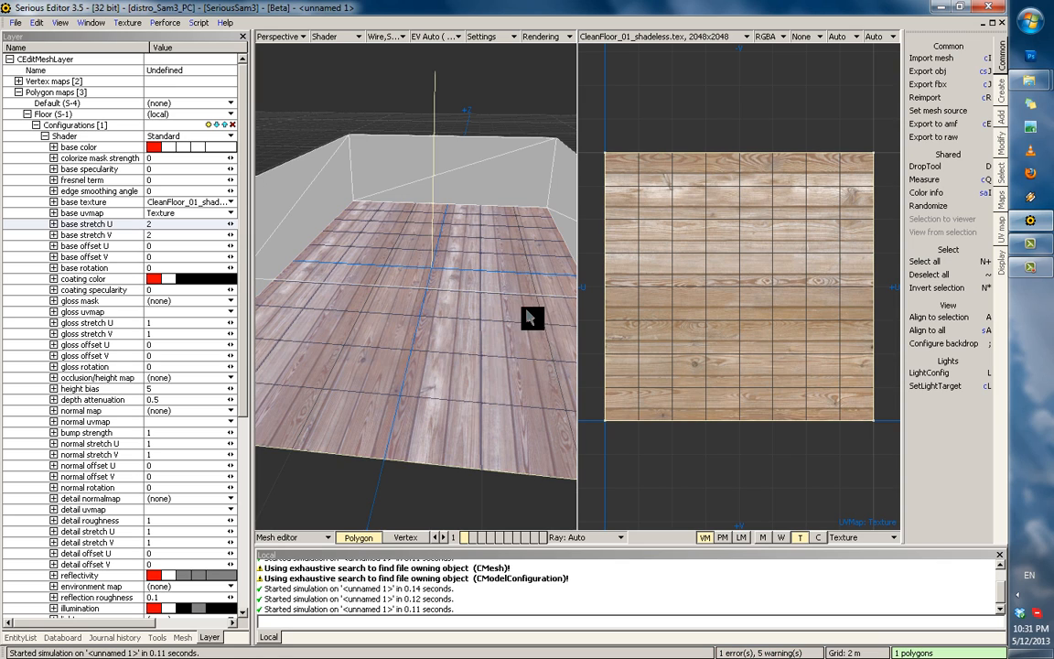
pyautogui.moveTo(499, 332)
pyautogui.mouseDown(button='right')
pyautogui.moveTo(499, 303)
pyautogui.moveTo(476, 304)
pyautogui.moveTo(512, 313)
pyautogui.moveTo(433, 322)
pyautogui.moveTo(443, 348)
pyautogui.moveTo(430, 342)
pyautogui.moveTo(424, 353)
pyautogui.moveTo(485, 323)
pyautogui.mouseUp(button='right')
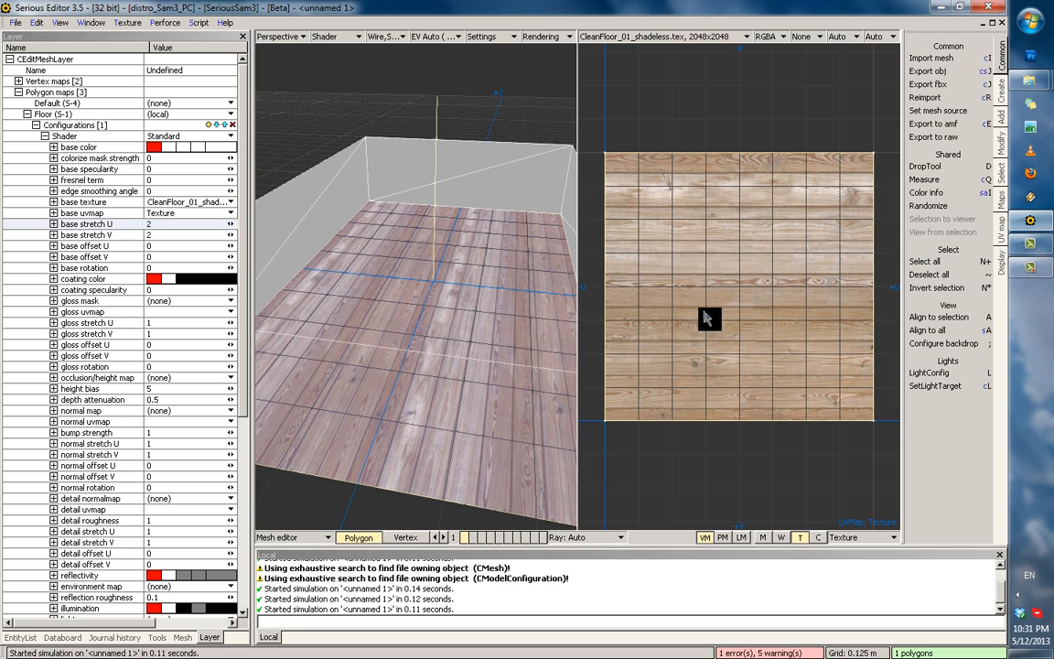
# Examine how the floor polygon's UV map lies over the CleanFloor_01_shadeless texture compared with the textured floor in the perspective view.
pyautogui.moveTo(697, 300); pyautogui.dragTo(687, 310, button='middle')
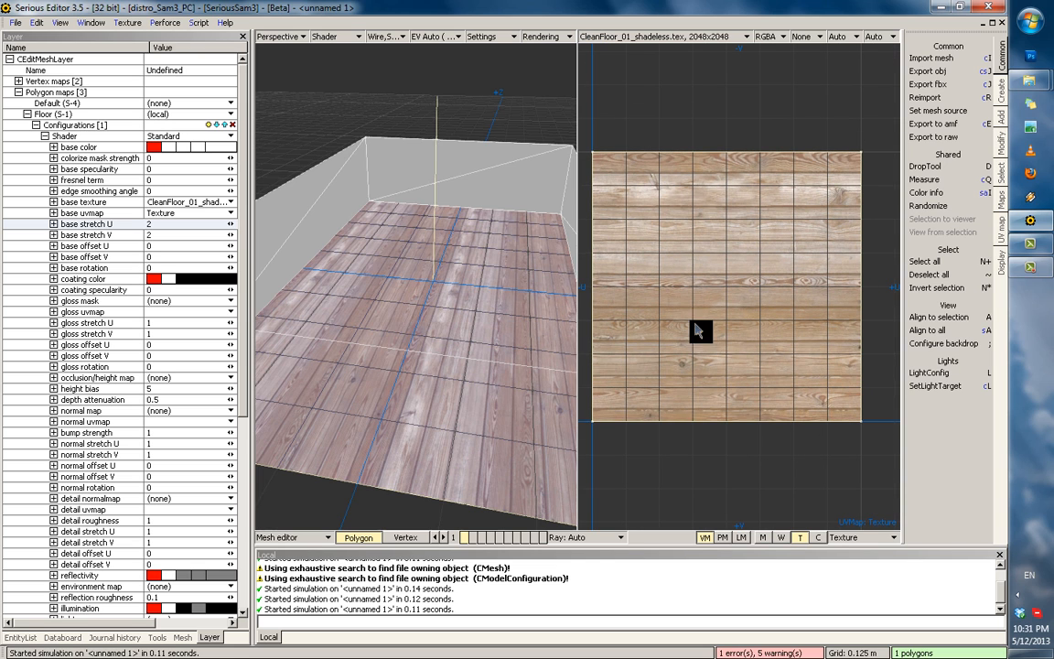
pyautogui.scroll(5, 483, 285)
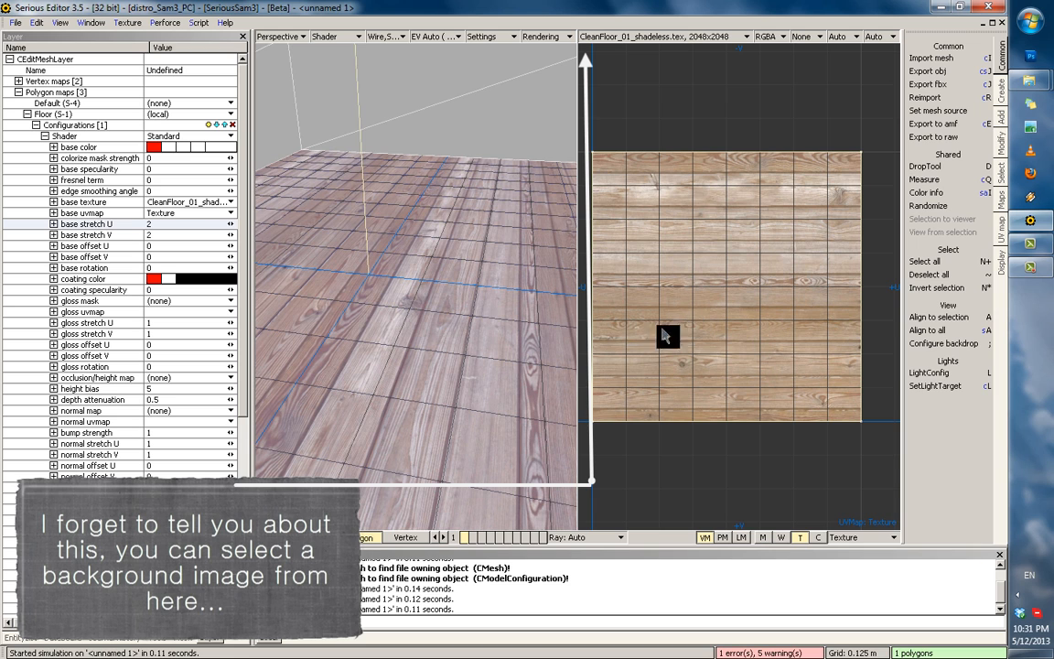
pyautogui.moveTo(176, 207)
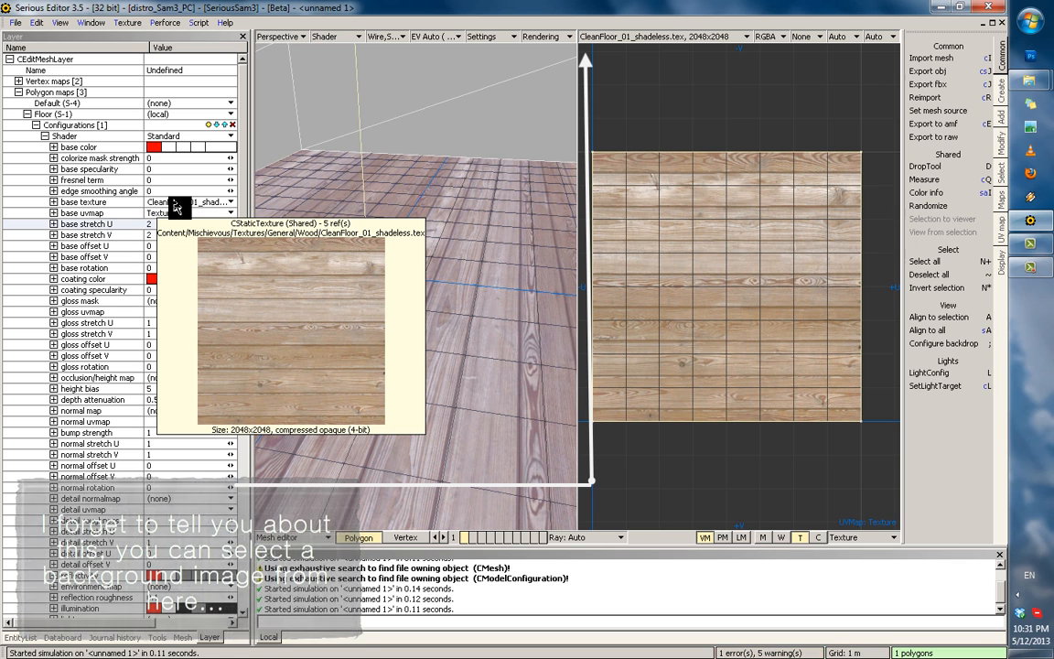
pyautogui.scroll(-1, 613, 288)
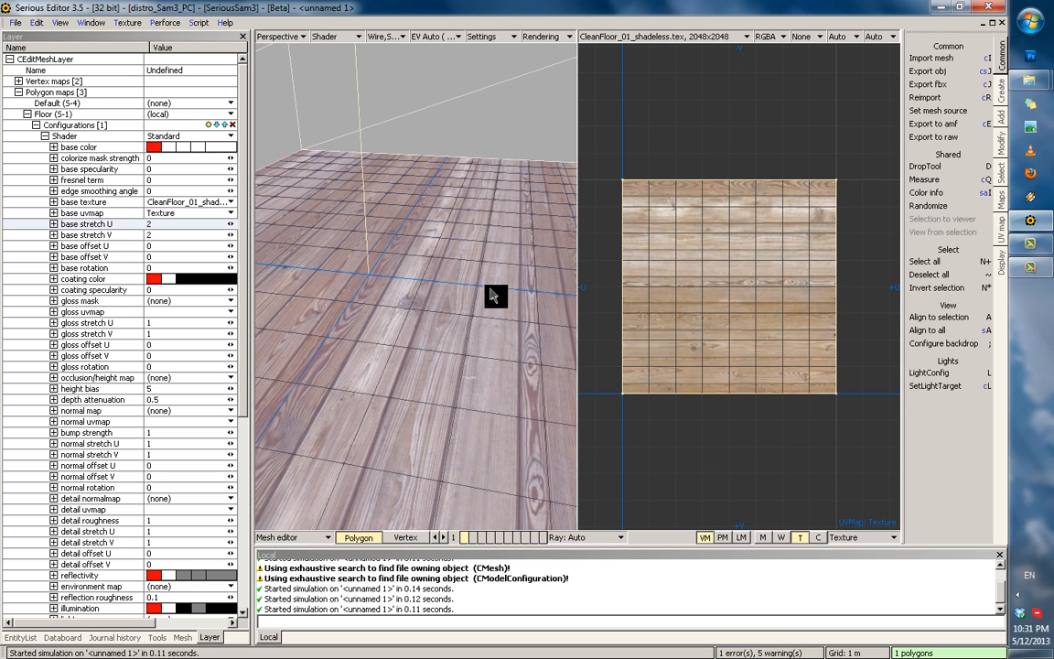
pyautogui.scroll(-3, 490, 295)
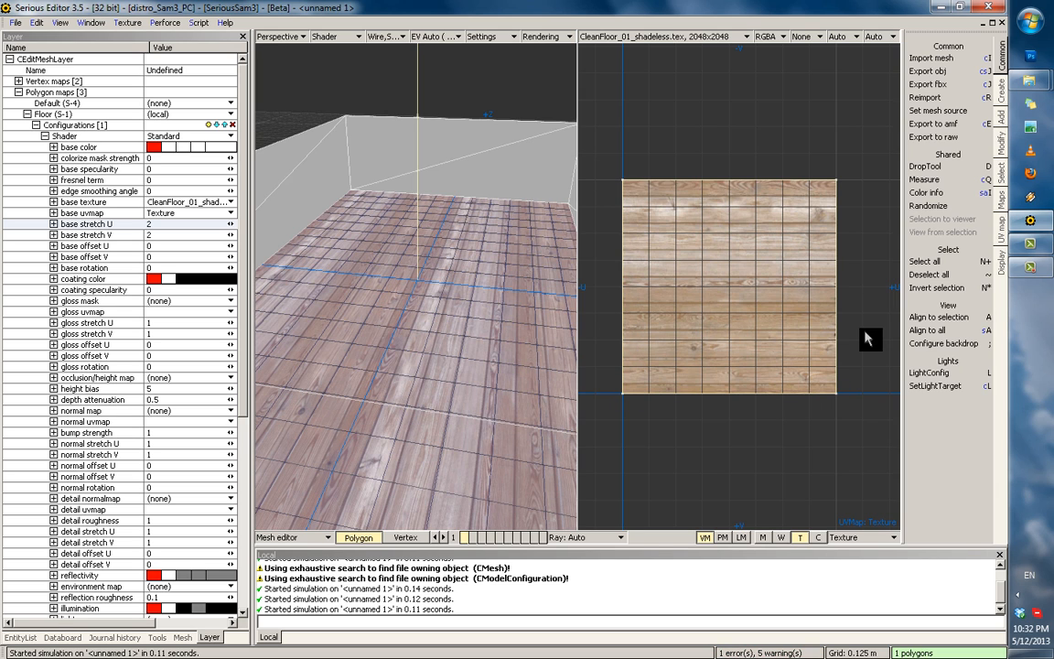
pyautogui.press('a')
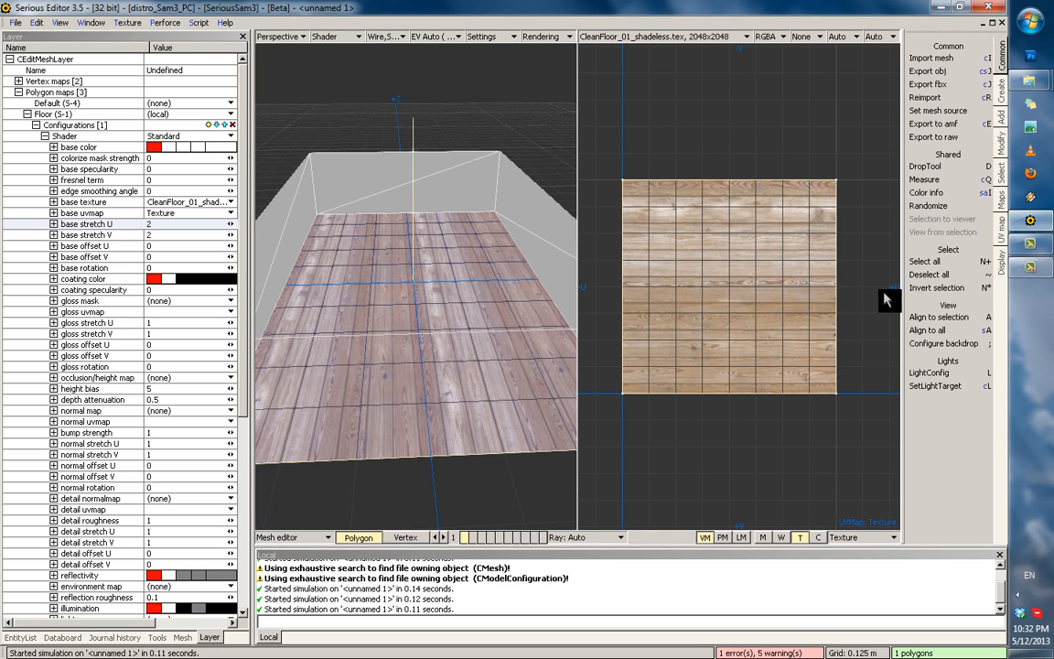
pyautogui.moveTo(412, 182); pyautogui.dragTo(512, 210, button='middle')
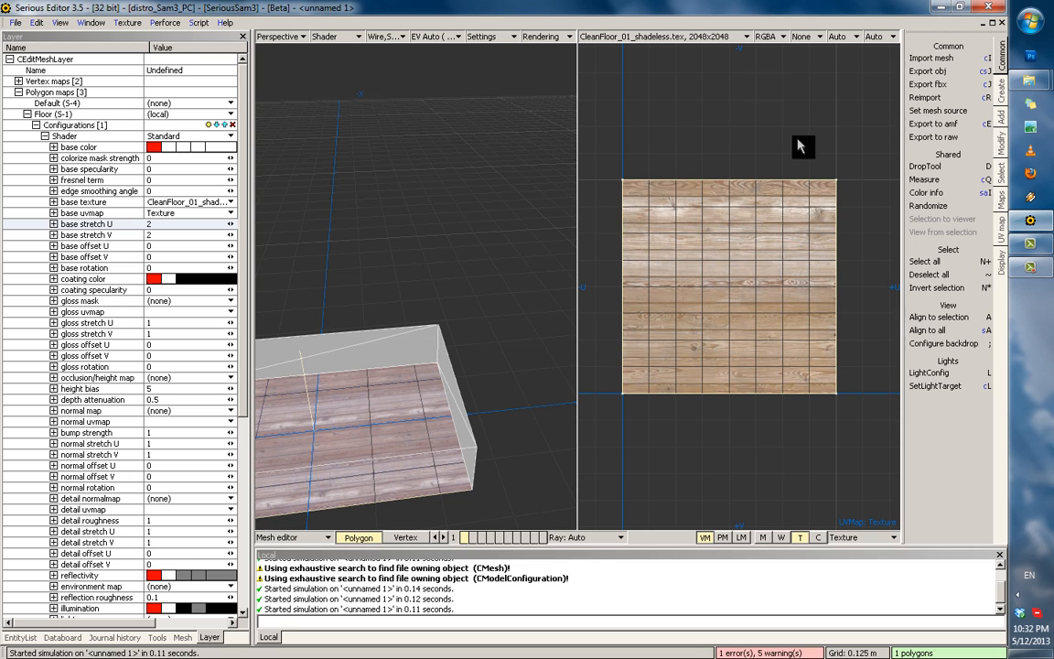
pyautogui.moveTo(328, 231); pyautogui.dragTo(370, 165, button='middle')
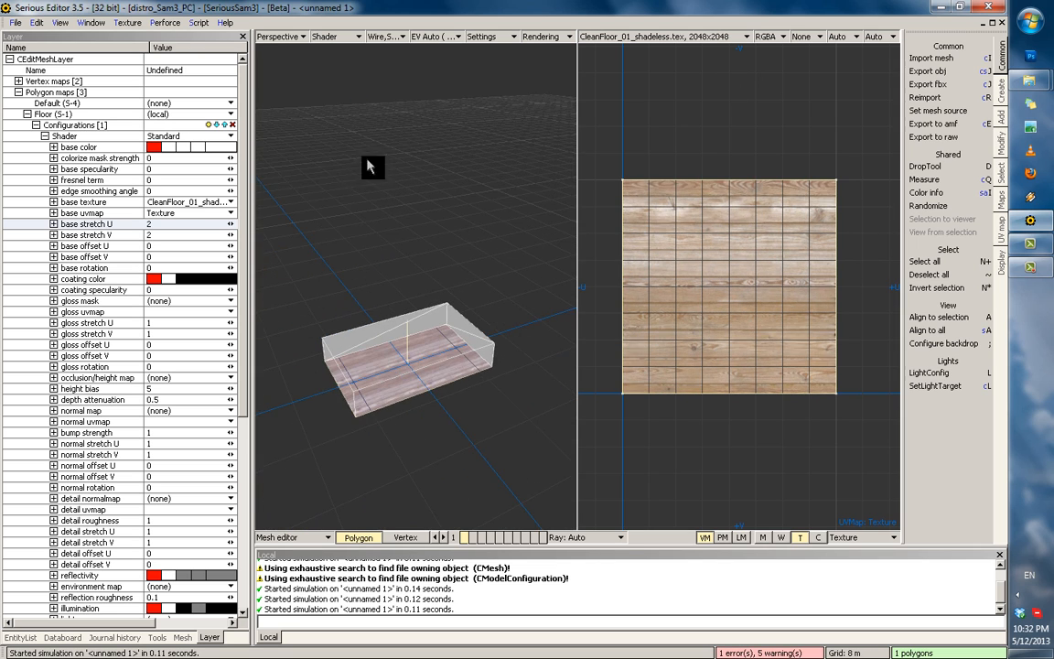
pyautogui.moveTo(305, 169); pyautogui.dragTo(403, 299, button='middle')
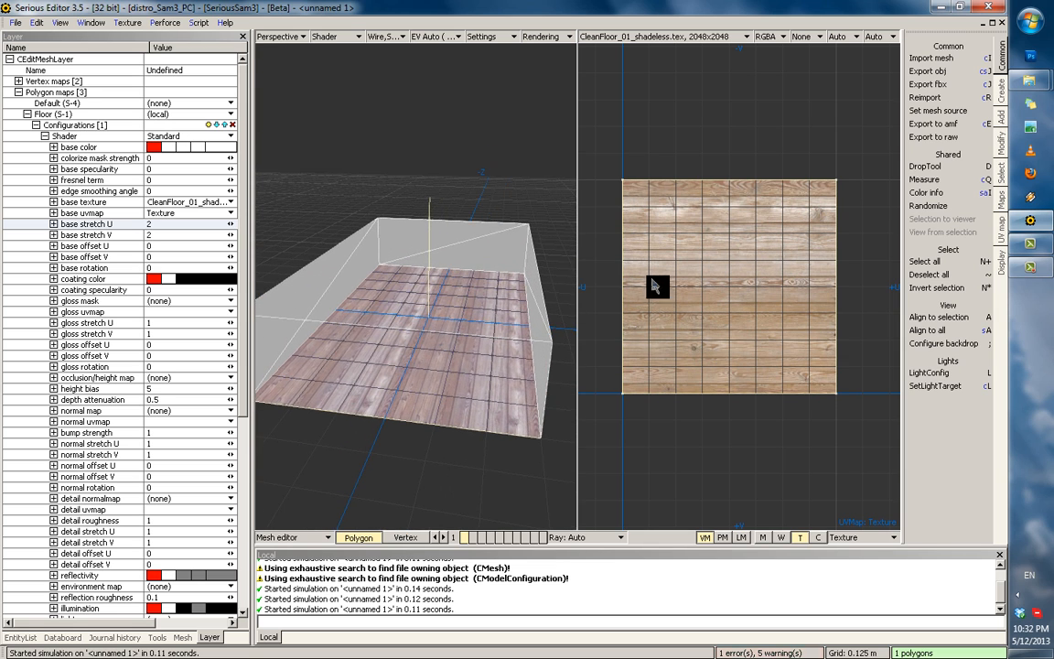
pyautogui.scroll(2, 668, 291)
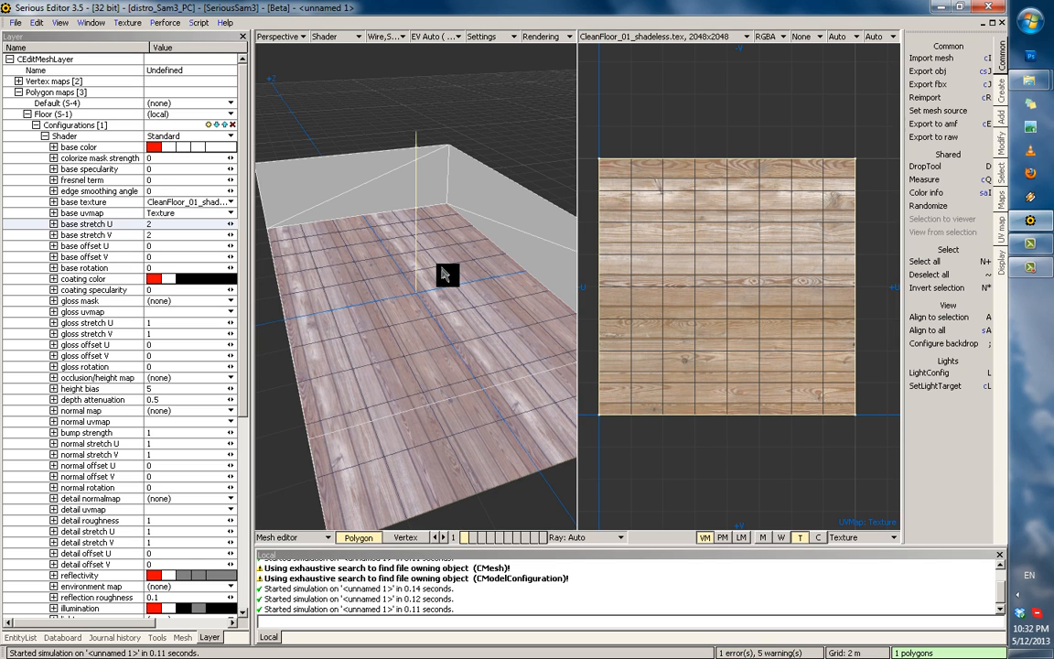
pyautogui.moveTo(446, 274); pyautogui.dragTo(425, 348, button='middle')
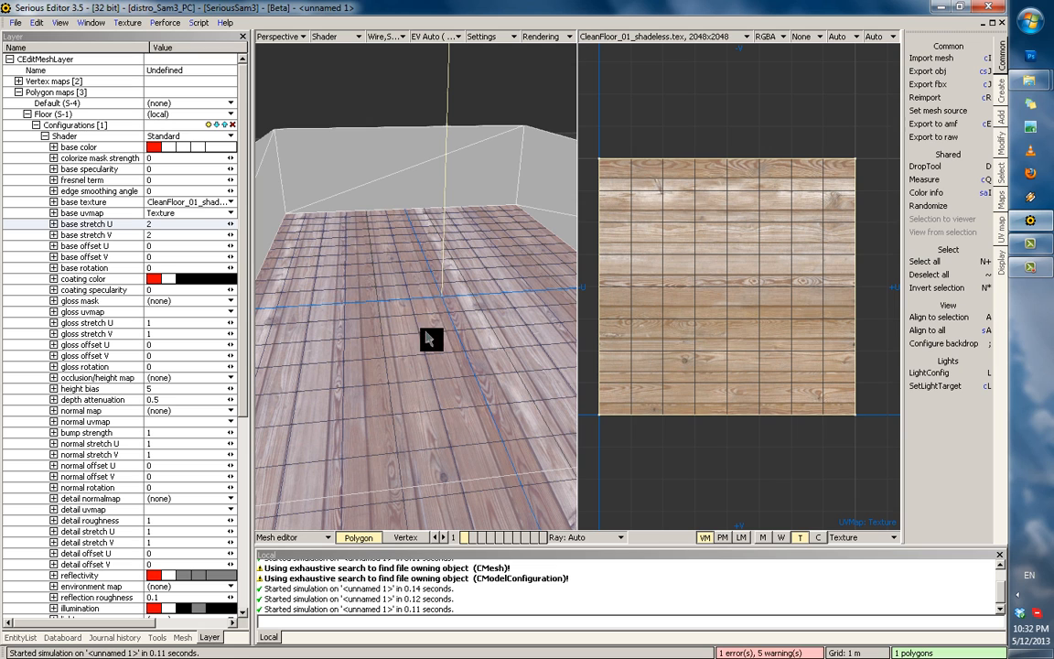
pyautogui.moveTo(440, 326); pyautogui.dragTo(417, 290, button='middle')
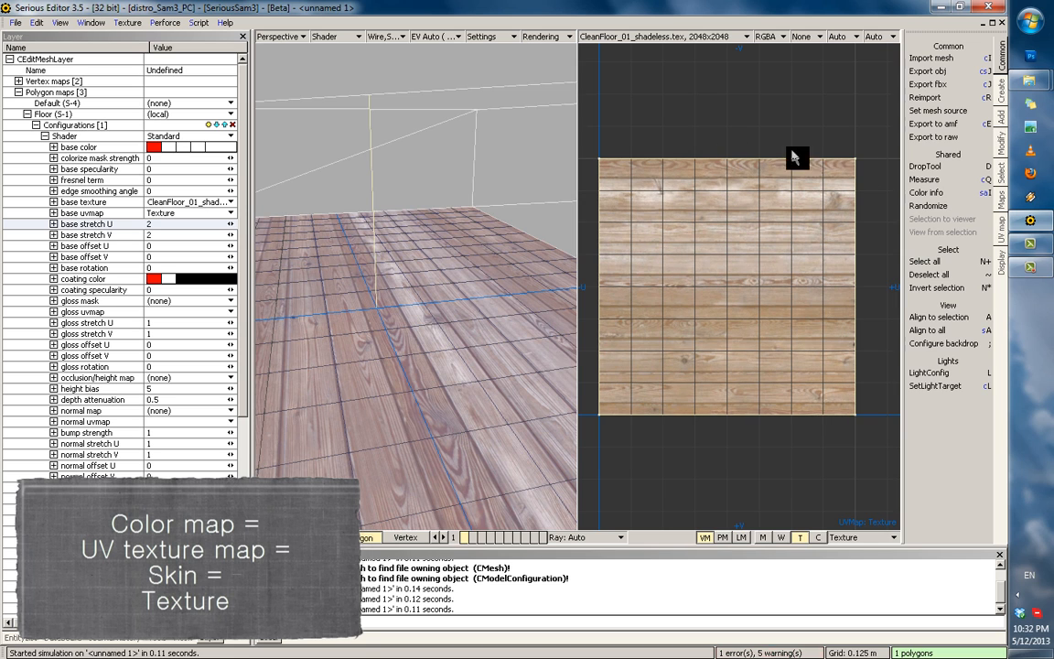
pyautogui.scroll(-2, 638, 353)
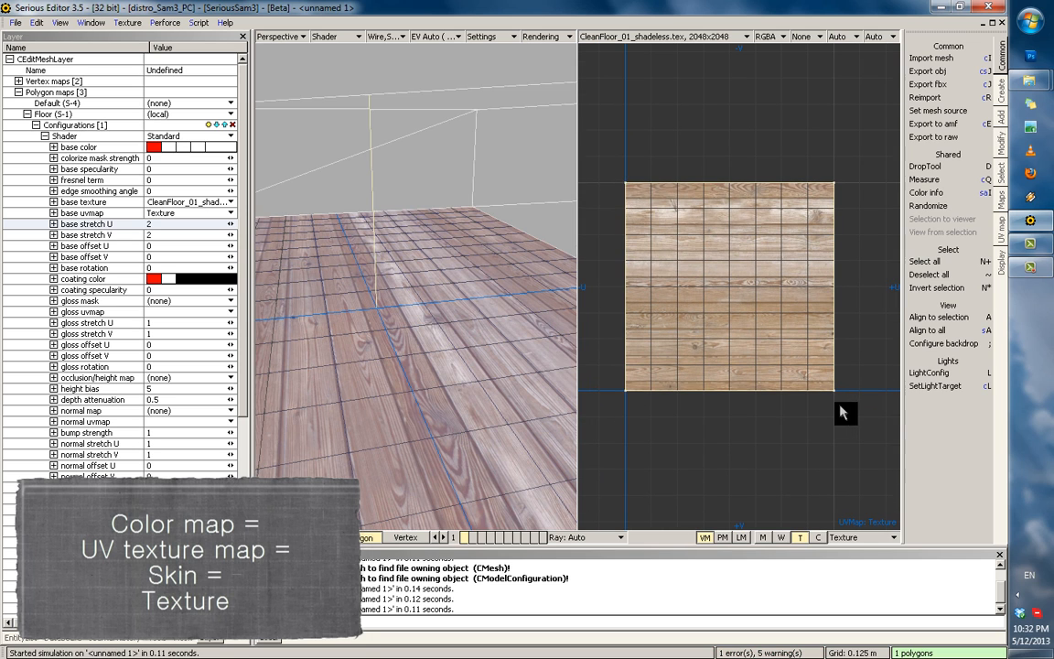
# Select the floor polygon, move its UV outline over the texture, and enlarge it slightly beyond the texture's edges.
pyautogui.moveTo(409, 327)
pyautogui.mouseDown(button='middle')
pyautogui.moveTo(463, 299)
pyautogui.moveTo(405, 228)
pyautogui.moveTo(440, 318)
pyautogui.moveTo(473, 346)
pyautogui.moveTo(480, 268)
pyautogui.moveTo(494, 331)
pyautogui.moveTo(412, 270)
pyautogui.moveTo(408, 305)
pyautogui.mouseUp(button='middle')
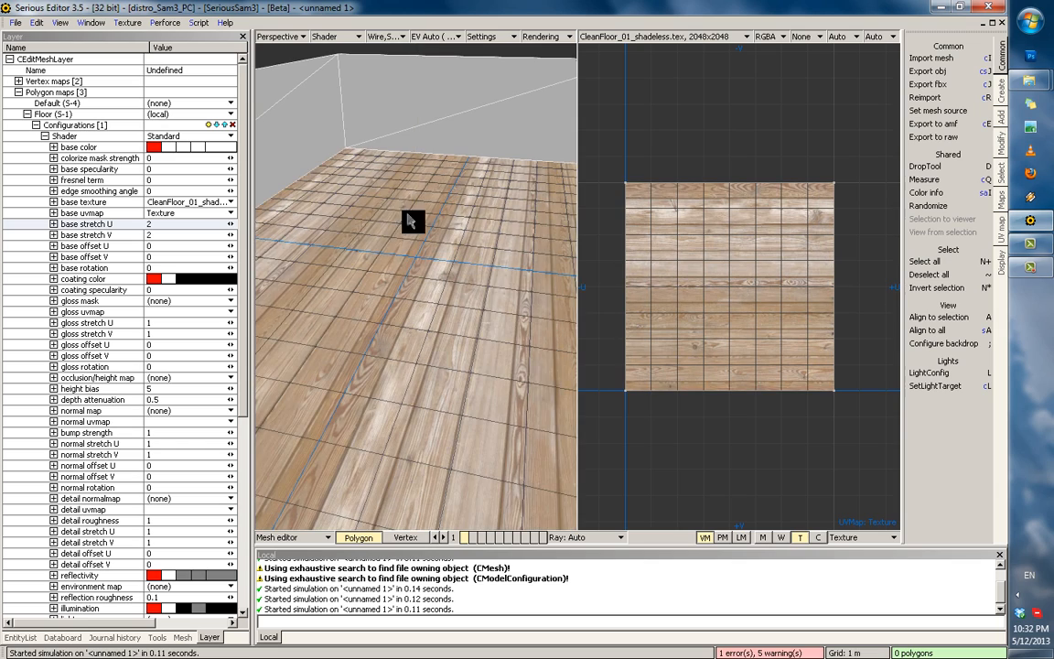
pyautogui.moveTo(477, 218); pyautogui.dragTo(464, 261, button='right')
pyautogui.click(374, 345)
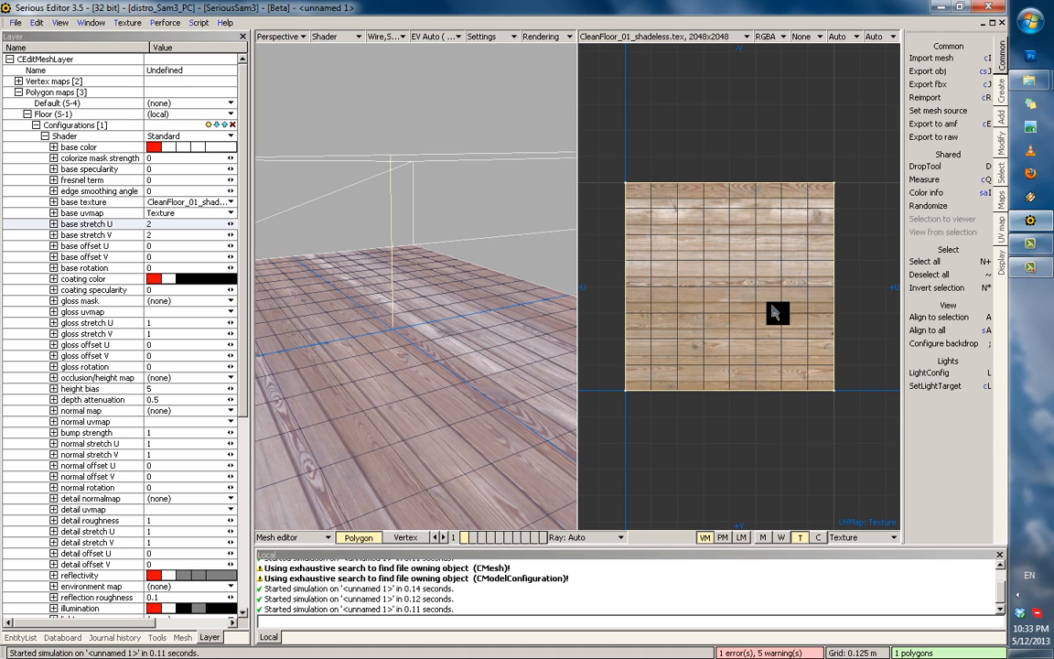
pyautogui.scroll(1, 600, 321)
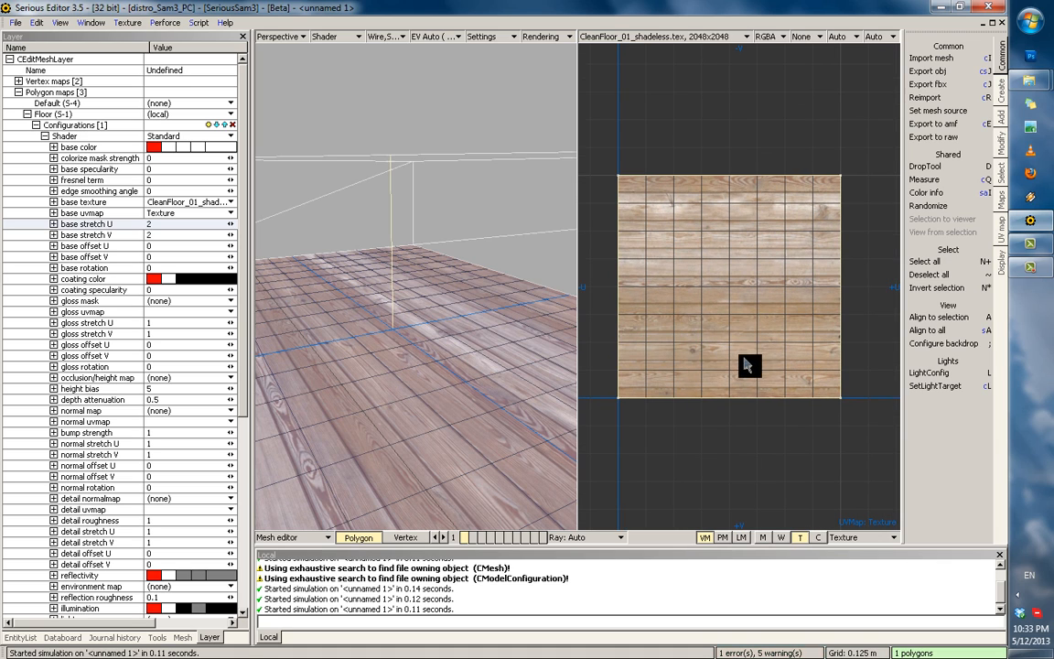
pyautogui.moveTo(743, 353); pyautogui.dragTo(783, 216)
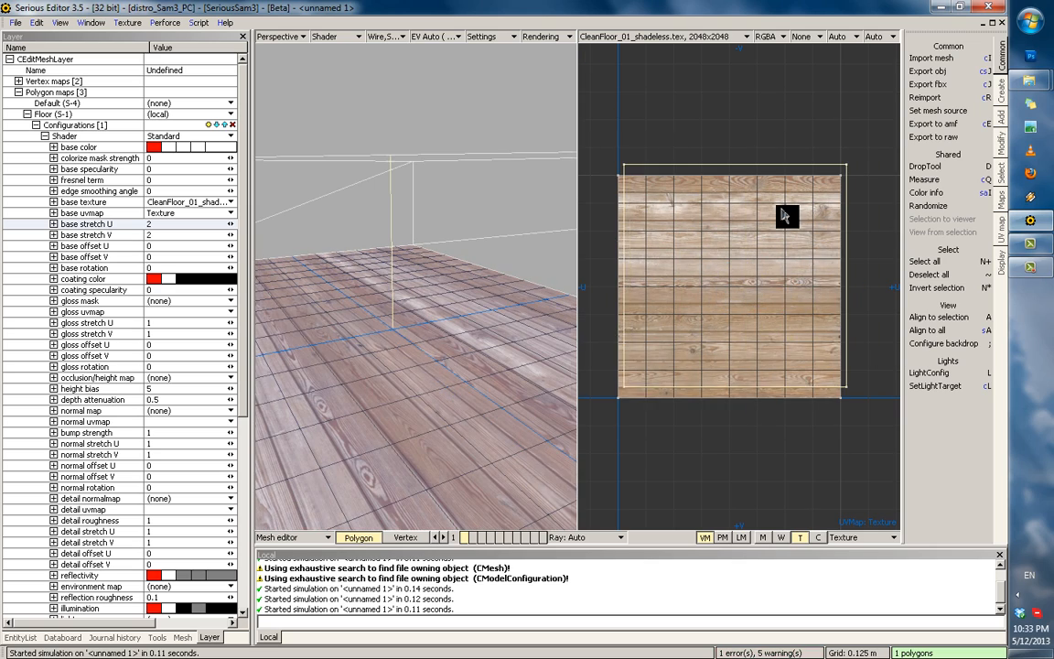
pyautogui.moveTo(590, 316); pyautogui.dragTo(677, 307)
# Hide the grid over the floor in the perspective view.
pyautogui.click(394, 40)
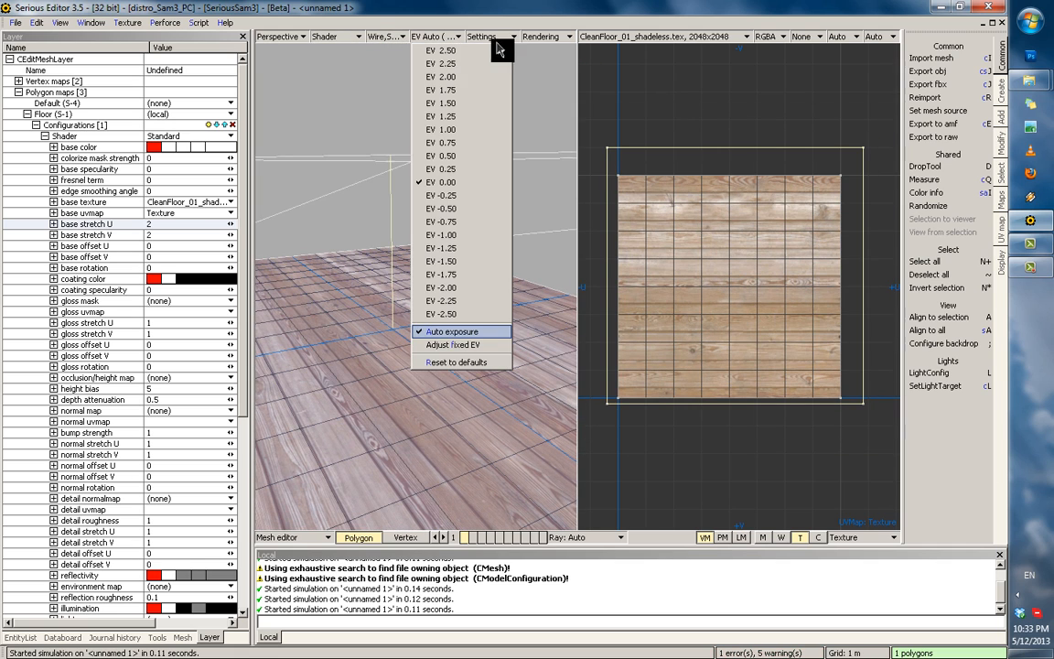
pyautogui.click(503, 52)
pyautogui.moveTo(430, 330); pyautogui.dragTo(445, 331, button='middle')
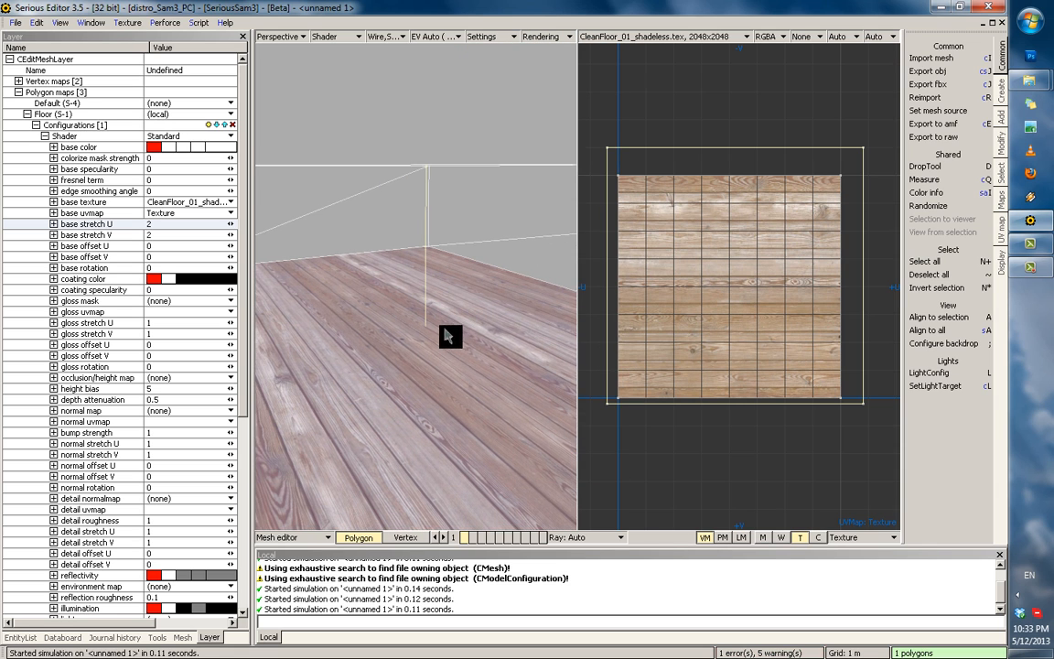
# Scale the floor's UV outline up well past the texture's bounds and down to a smaller square inside the texture.
pyautogui.moveTo(827, 389); pyautogui.dragTo(852, 259)
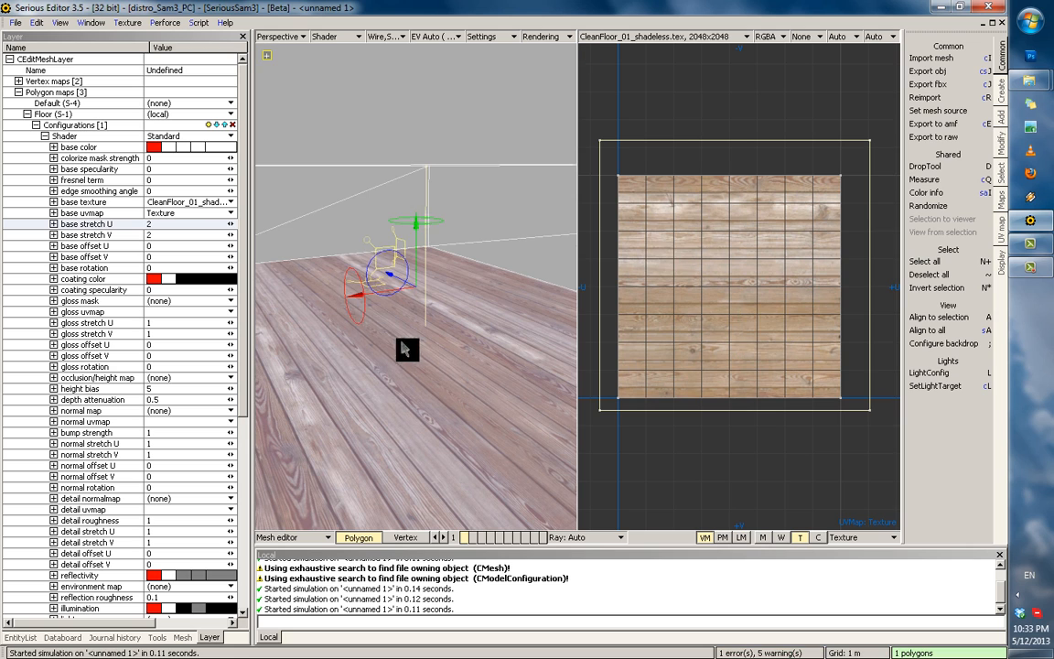
pyautogui.moveTo(712, 419); pyautogui.dragTo(416, 421)
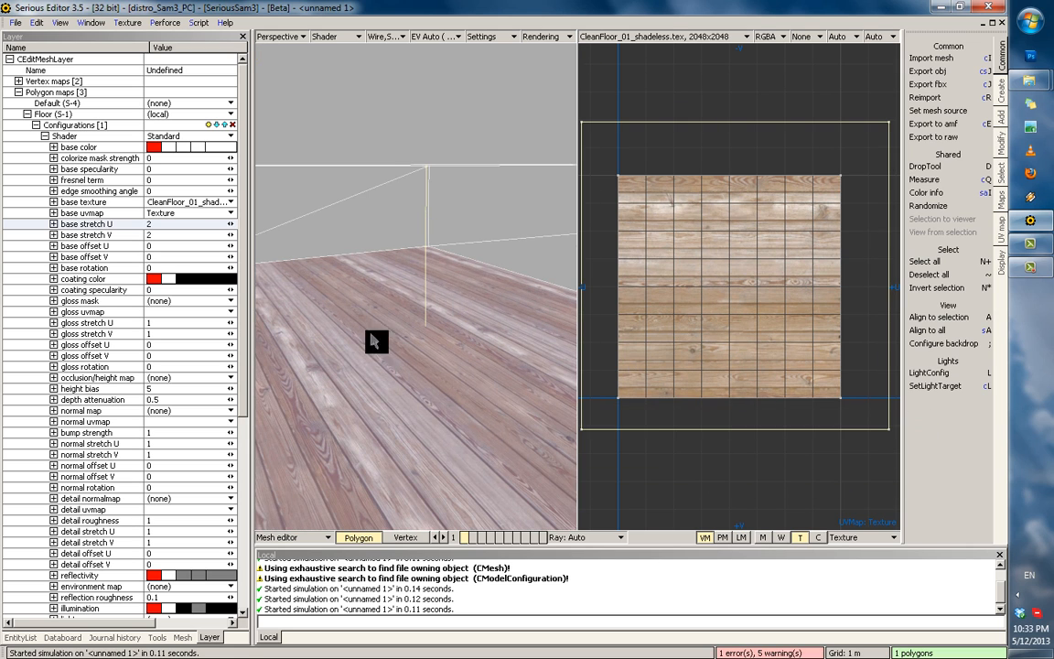
pyautogui.moveTo(715, 437)
pyautogui.mouseDown()
pyautogui.moveTo(661, 400)
pyautogui.moveTo(722, 442)
pyautogui.mouseUp()
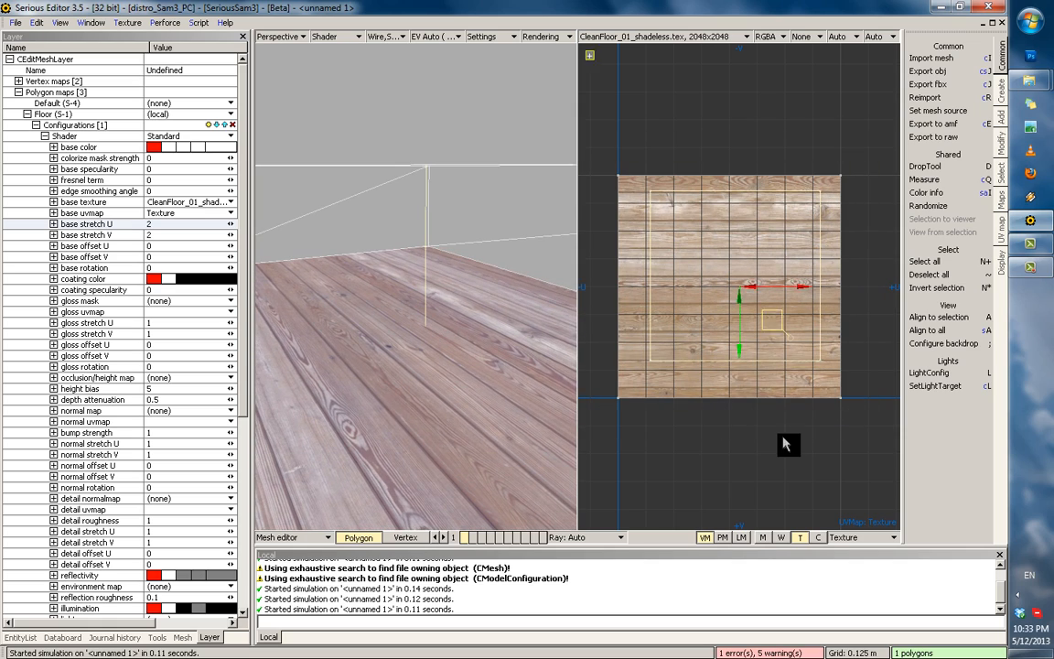
# Rotate the floor's UV outline to a slanted angle over the texture and enlarge it so the planks run diagonally across the floor.
pyautogui.moveTo(788, 452); pyautogui.dragTo(447, 331)
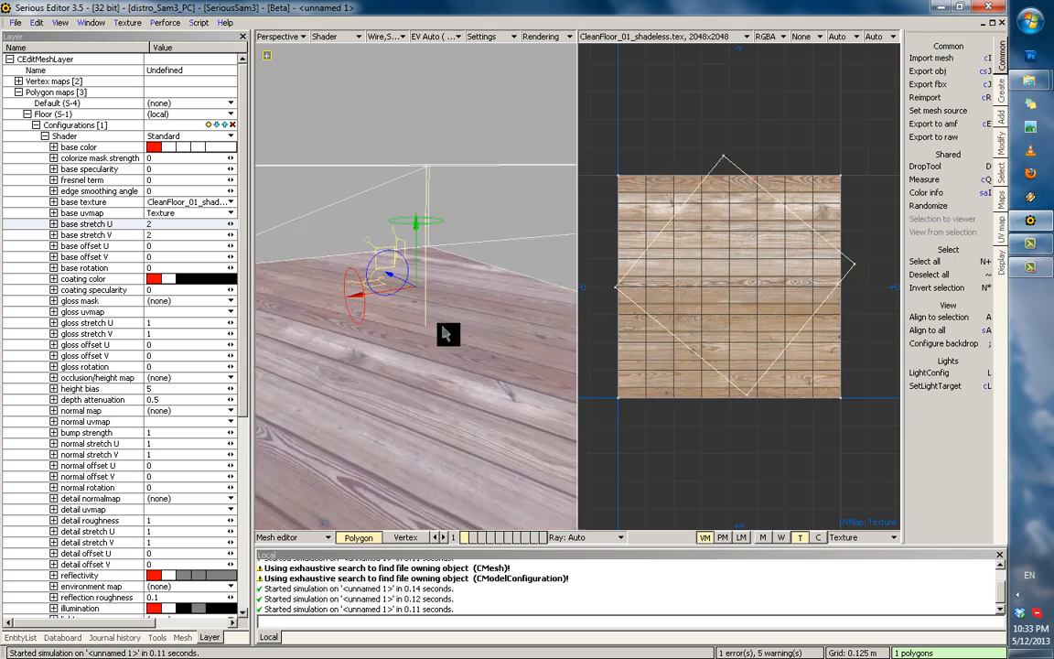
pyautogui.moveTo(519, 347); pyautogui.dragTo(451, 394)
pyautogui.scroll(3, 500, 383)
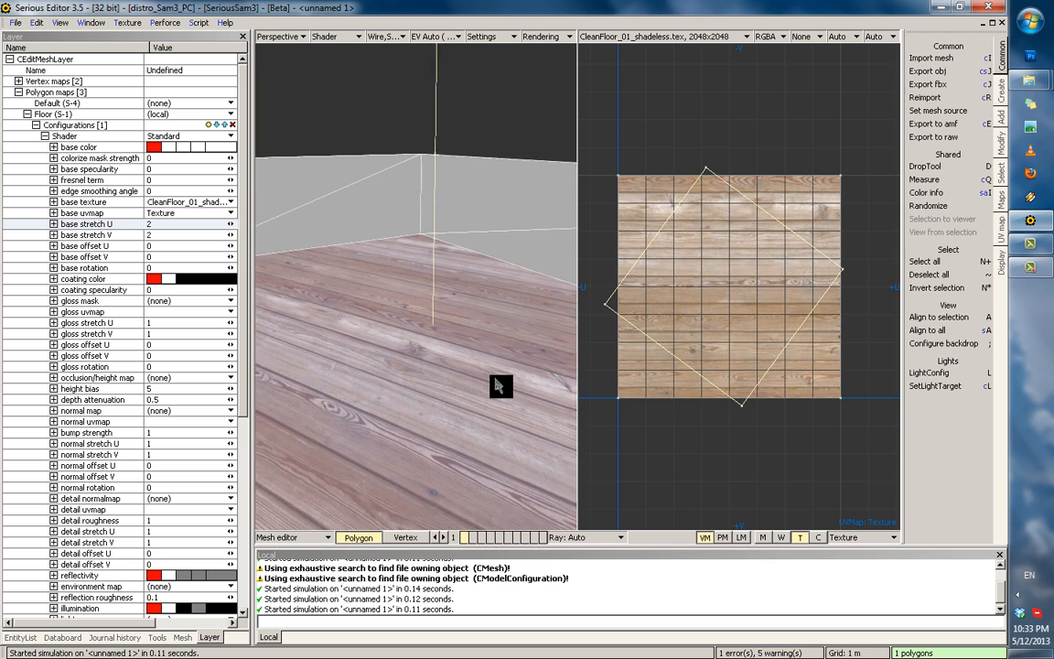
pyautogui.scroll(-1, 506, 374)
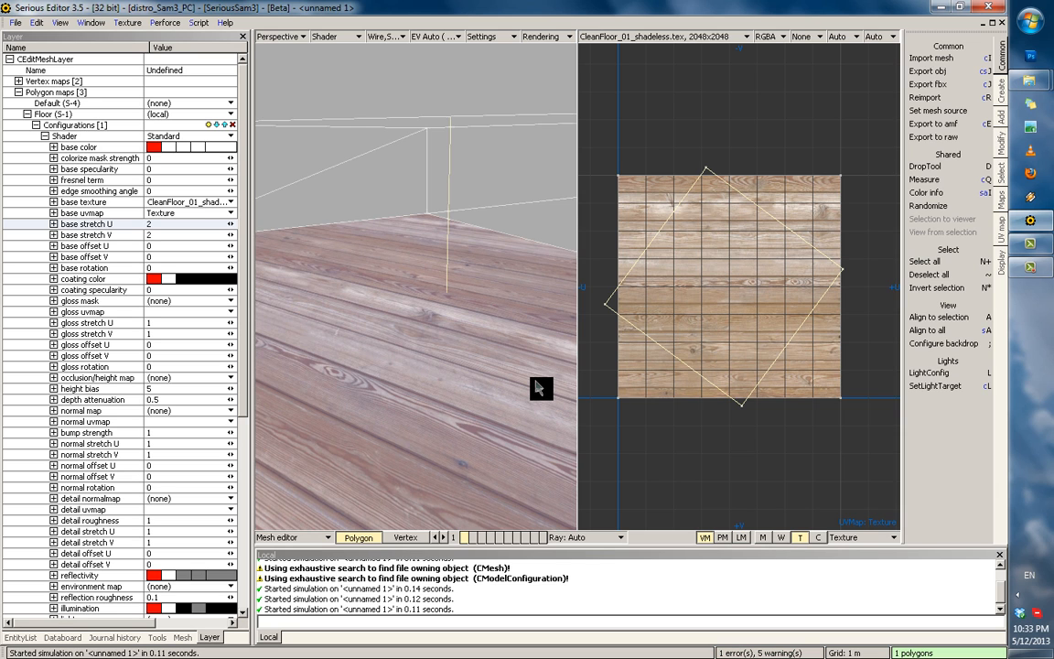
pyautogui.moveTo(465, 385); pyautogui.dragTo(479, 331, button='middle')
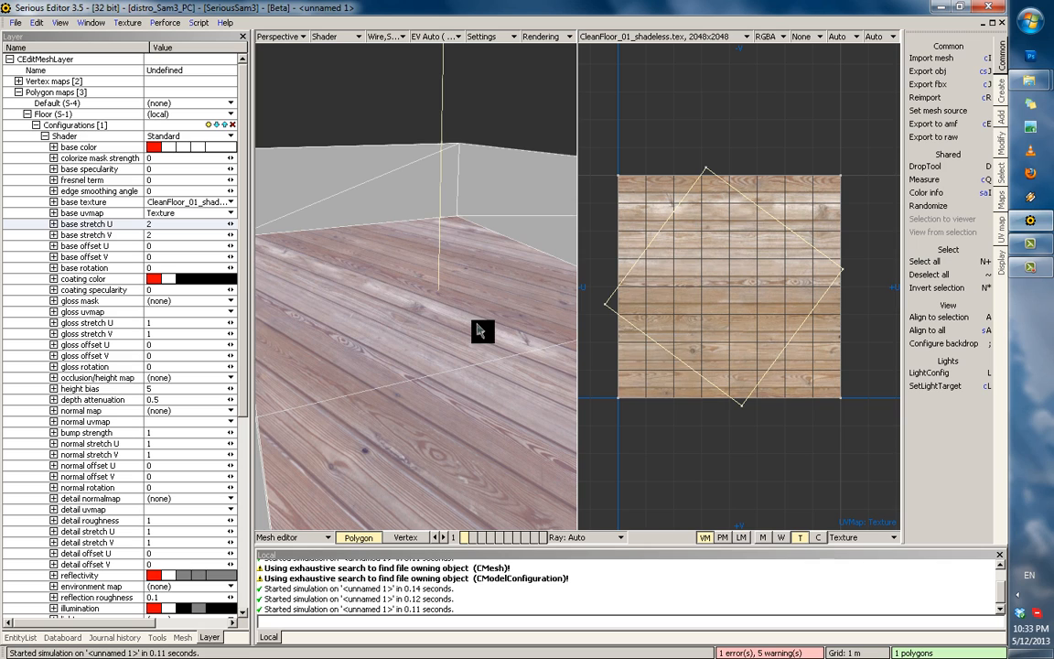
pyautogui.press('m')
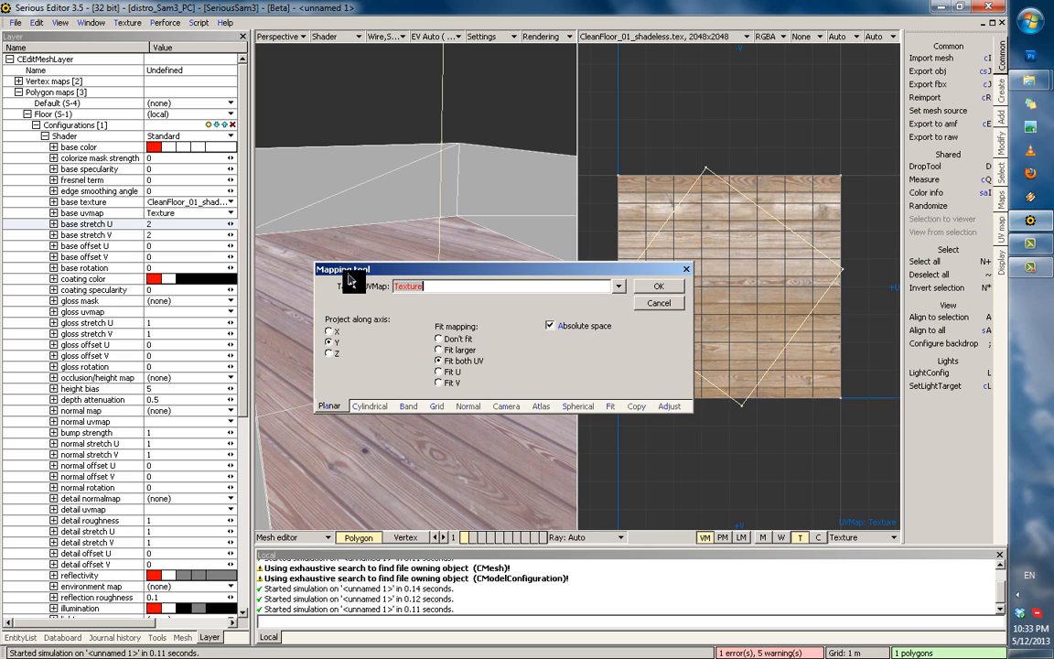
pyautogui.click(645, 286)
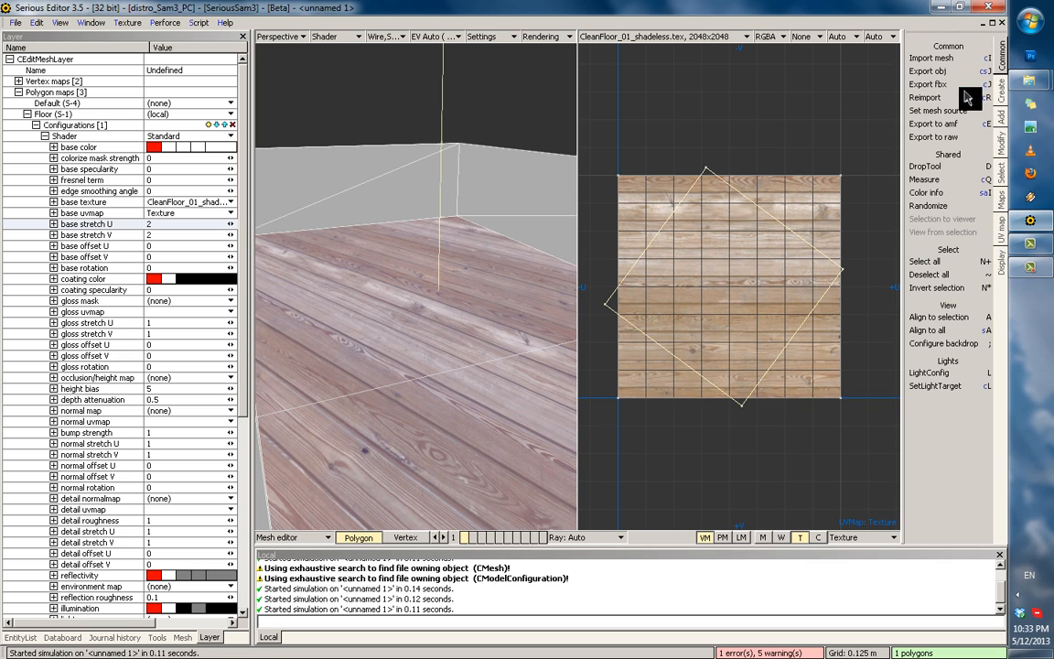
pyautogui.click(1002, 202)
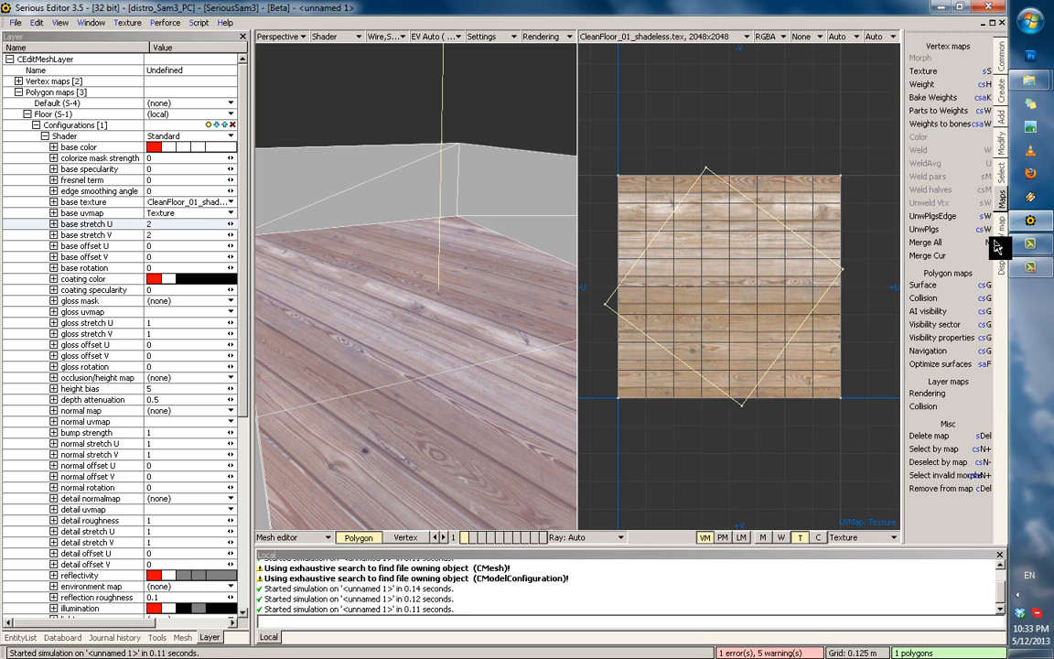
pyautogui.click(1000, 240)
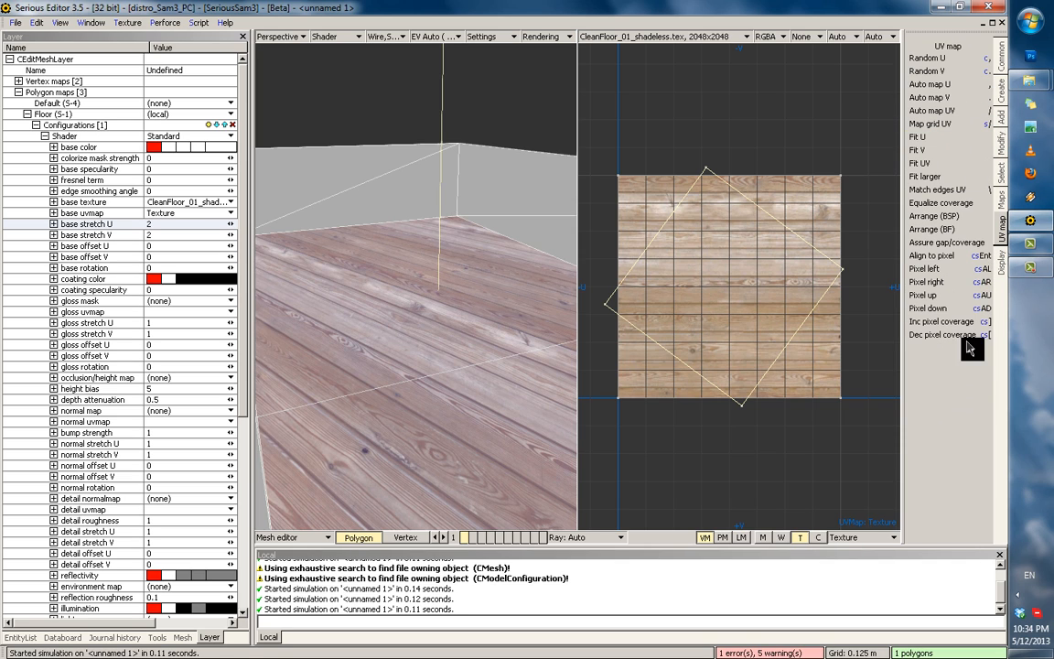
pyautogui.click(837, 537)
pyautogui.moveTo(847, 590)
pyautogui.click(810, 590)
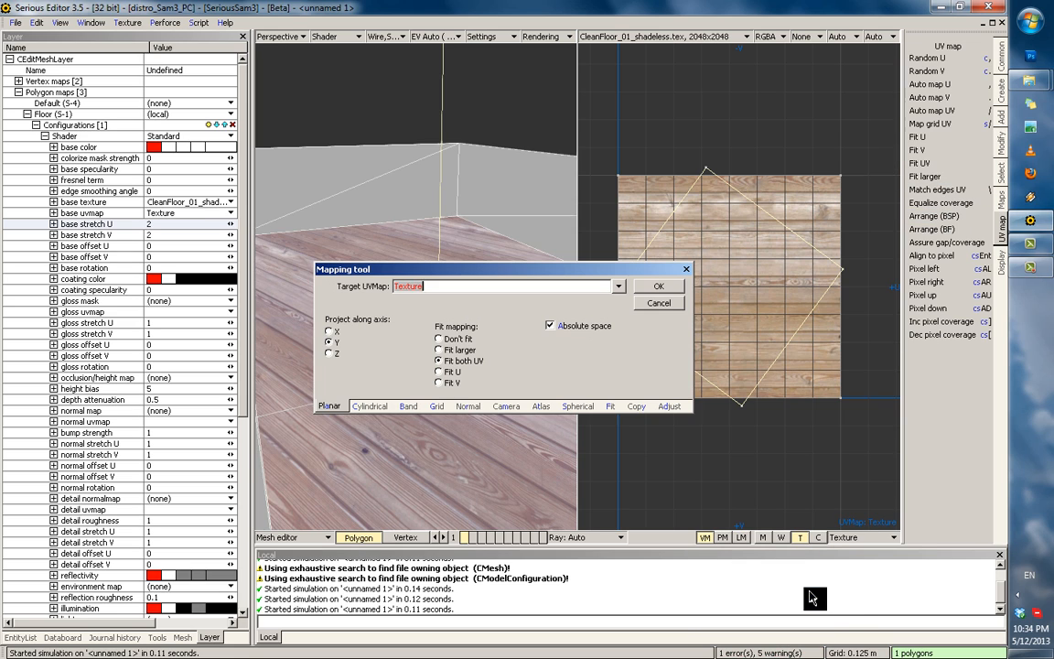
pyautogui.click(654, 305)
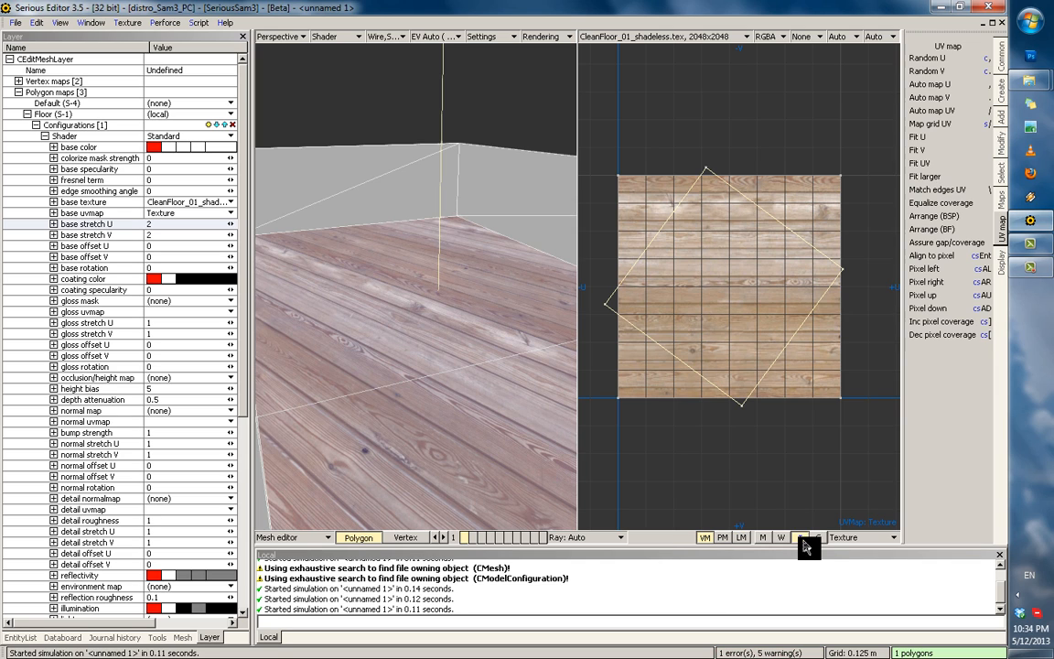
# Start creating a new texture vertex map for the floor polygon to bring up the Mapping tool.
pyautogui.click(860, 537)
pyautogui.moveTo(860, 586)
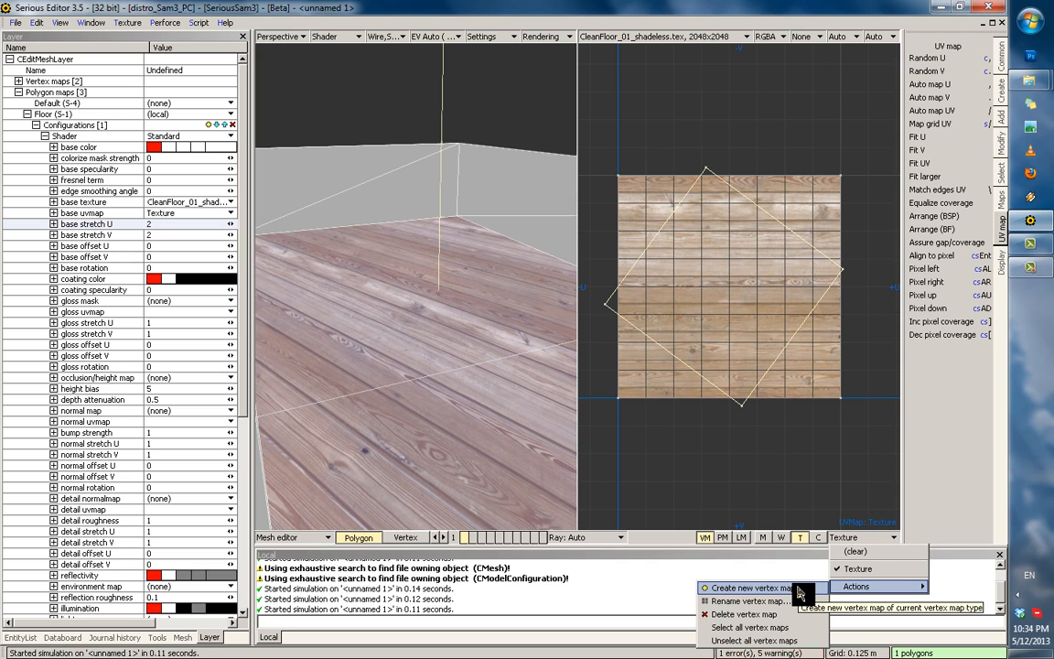
pyautogui.click(750, 588)
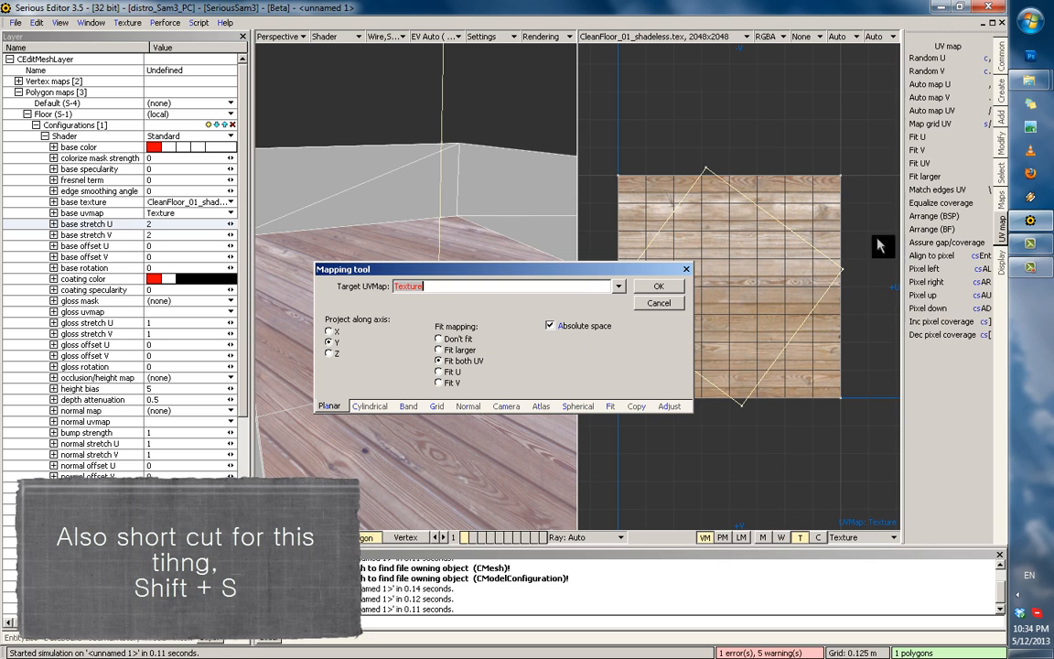
# Examine the Mapping tool's Cylindrical, Band, Adjust and Grid options and return to Planar mapping.
pyautogui.click(370, 406)
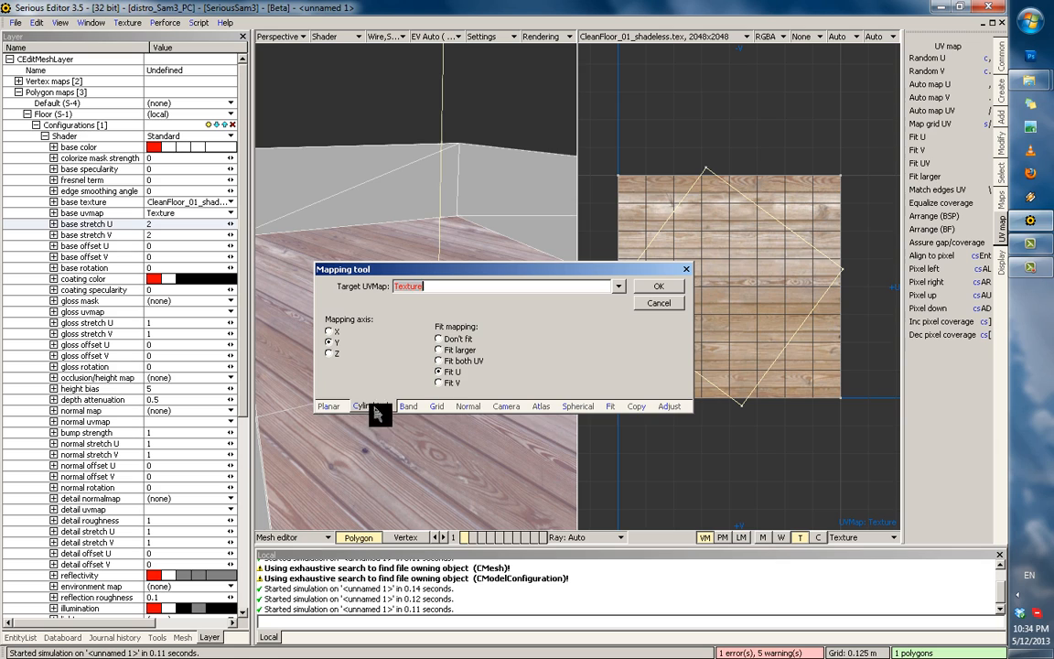
pyautogui.click(408, 406)
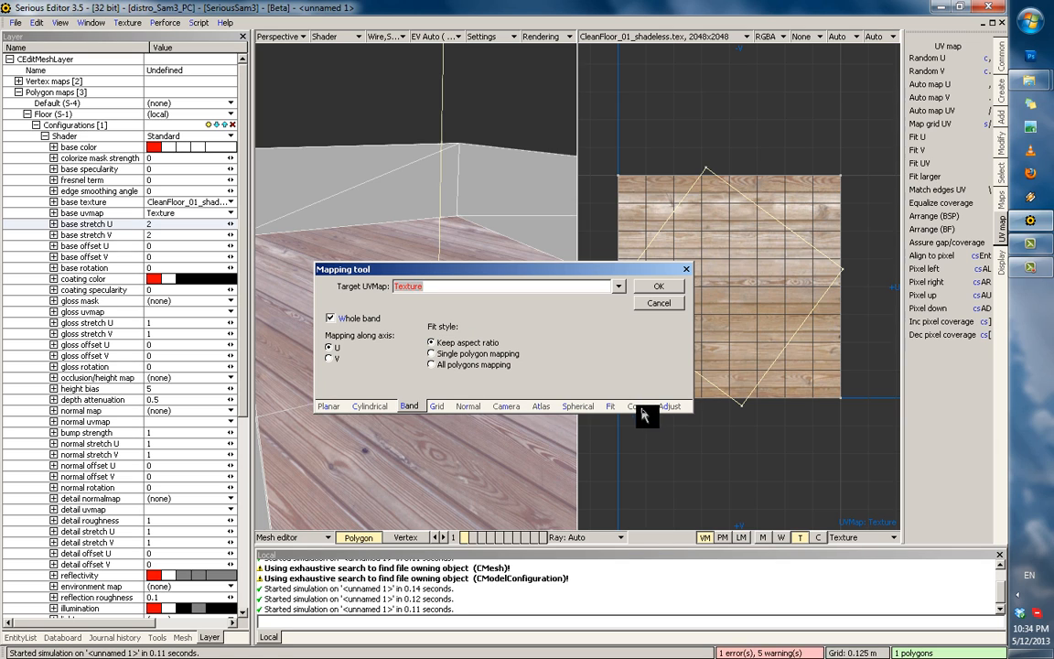
pyautogui.click(670, 405)
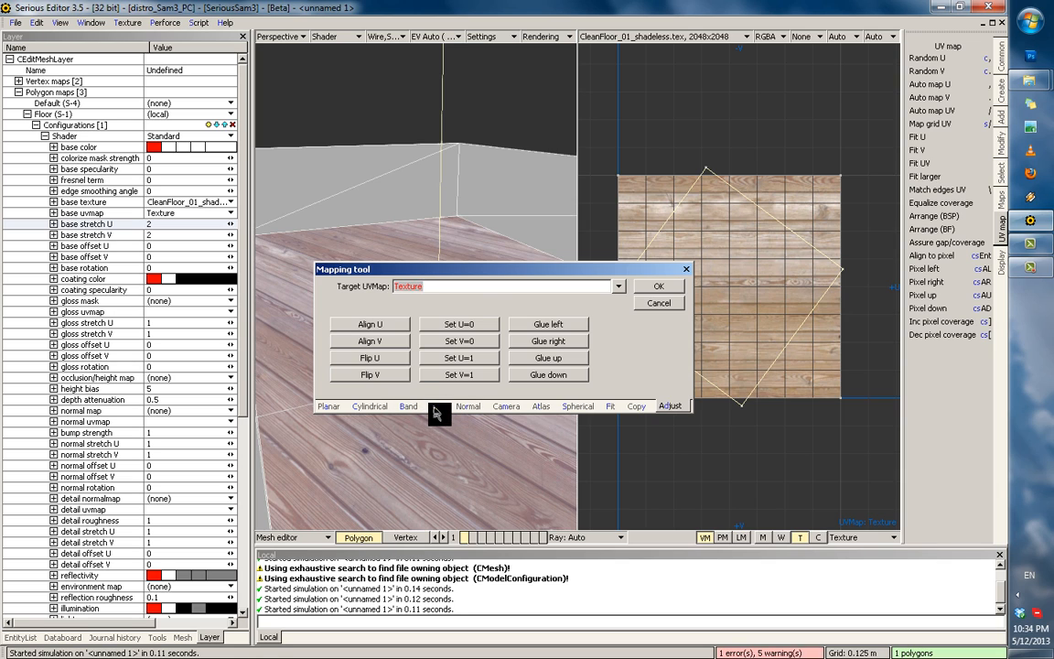
pyautogui.click(433, 407)
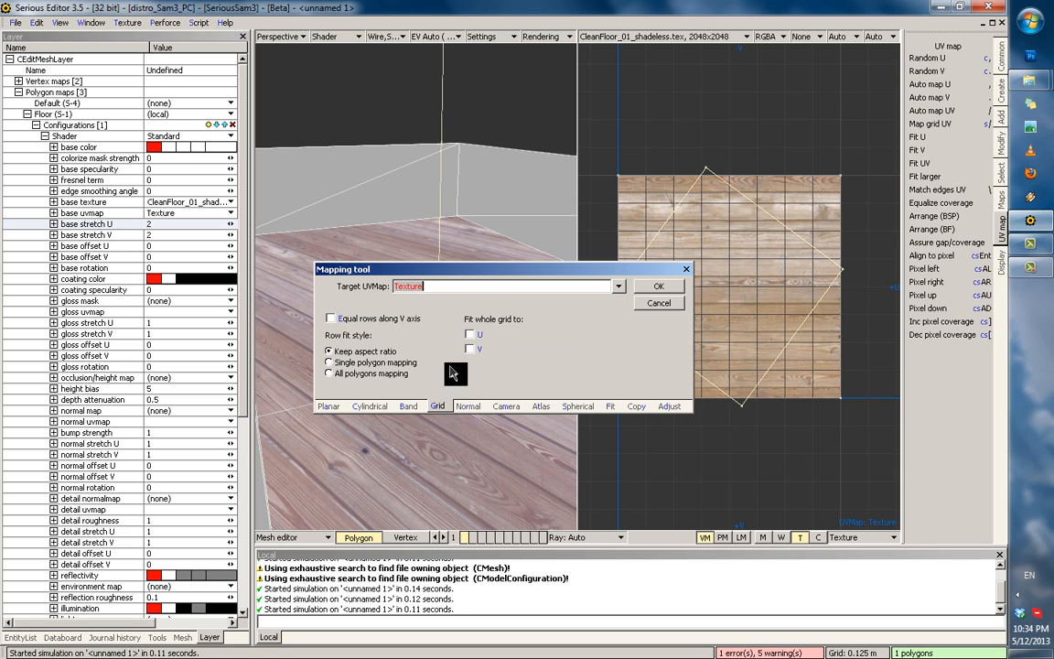
pyautogui.click(328, 406)
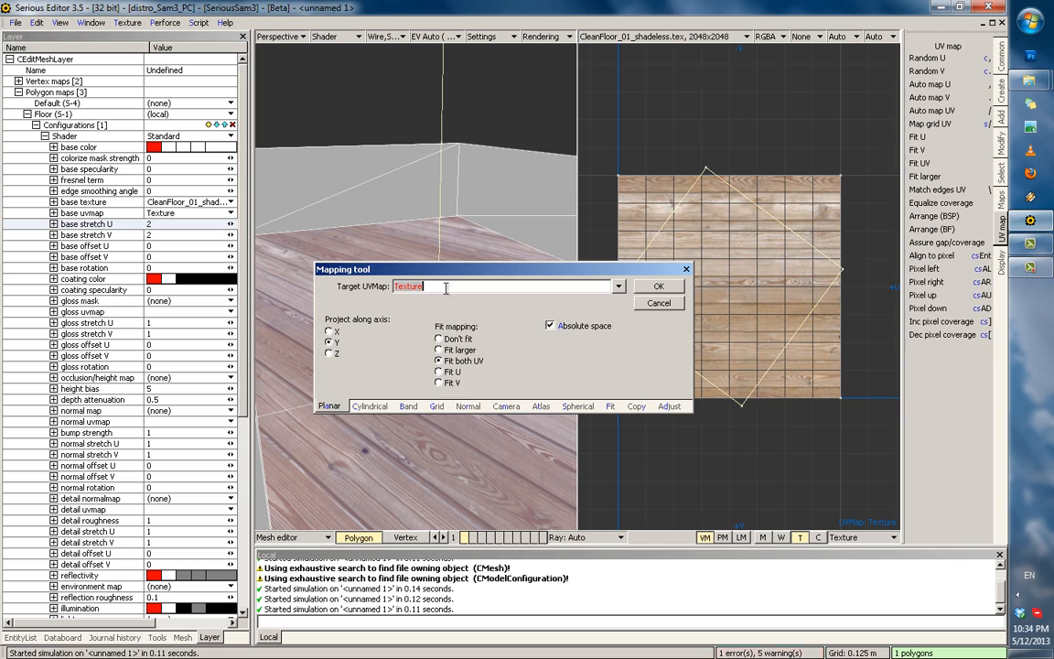
# Apply planar mapping along the Y axis to the floor's Texture UV map with Fit U in absolute space.
pyautogui.click(443, 372)
pyautogui.click(625, 289)
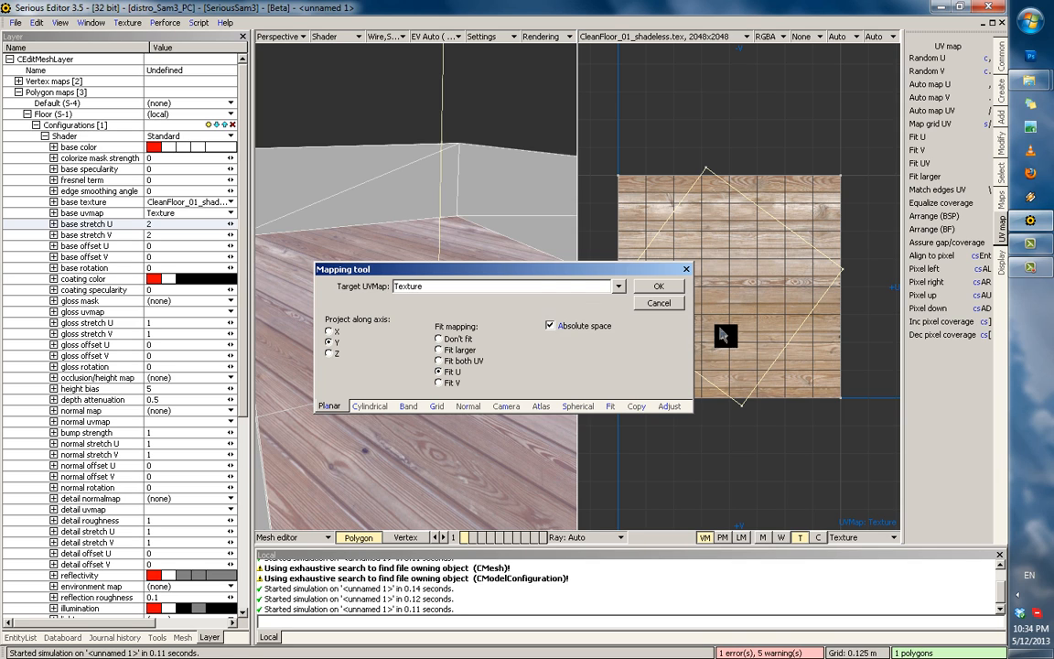
pyautogui.press('Return')
pyautogui.moveTo(502, 328); pyautogui.dragTo(409, 395, button='middle')
pyautogui.moveTo(404, 274); pyautogui.dragTo(508, 155, button='middle')
pyautogui.moveTo(454, 365); pyautogui.dragTo(464, 305, button='middle')
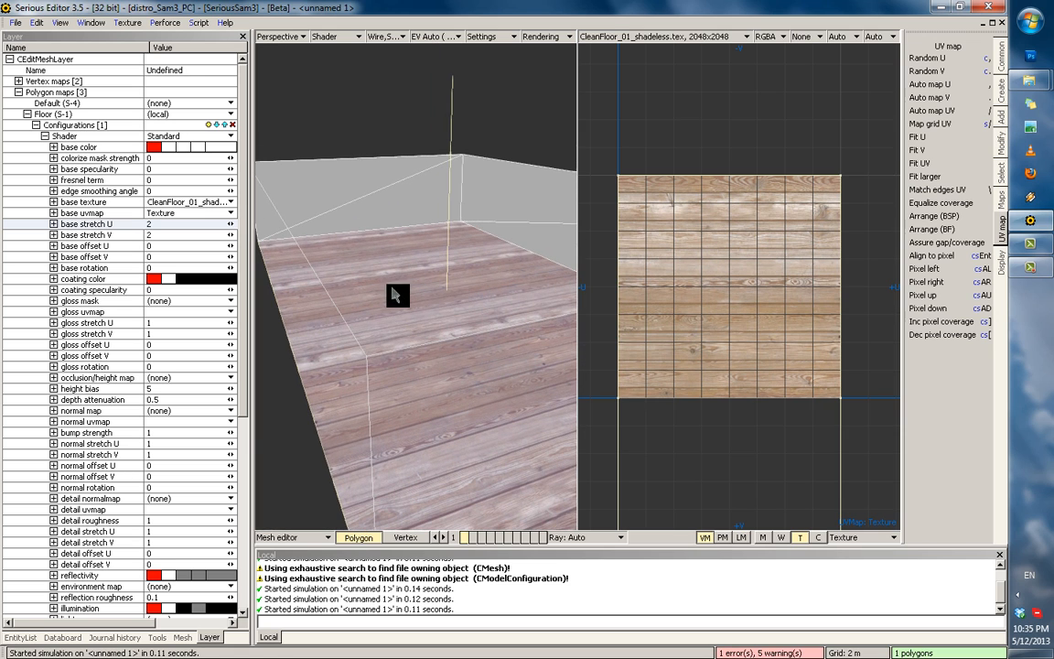
pyautogui.moveTo(396, 294); pyautogui.dragTo(490, 264, button='middle')
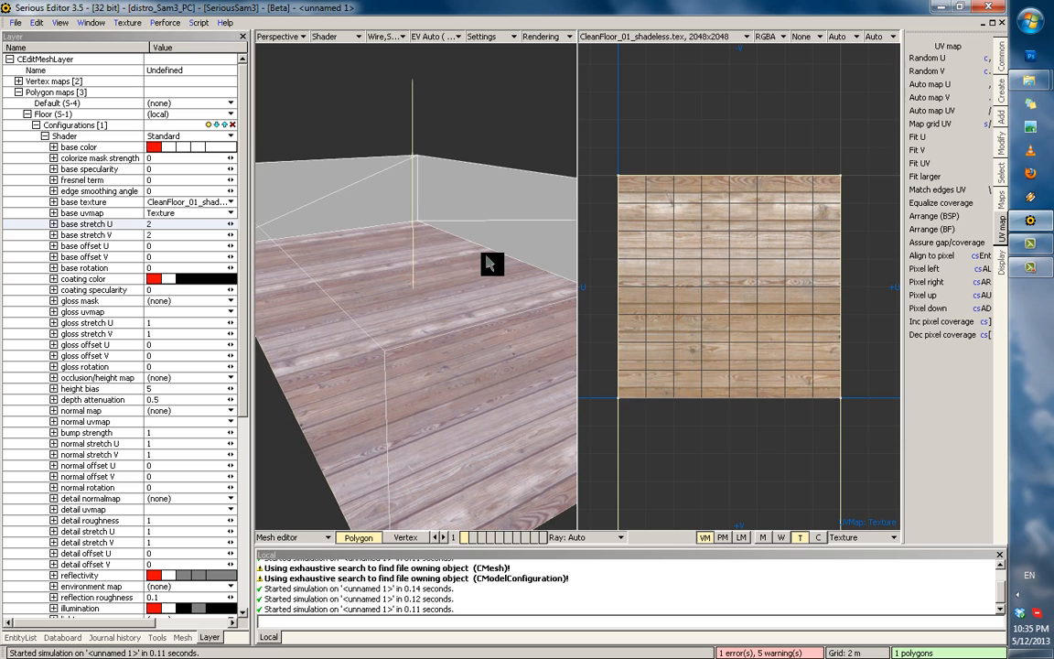
# Rotate the floor's UV outline 90 degrees, move it level with the texture's top and bottom edges, and deselect the floor to inspect it.
pyautogui.moveTo(682, 357); pyautogui.dragTo(682, 296, button='middle')
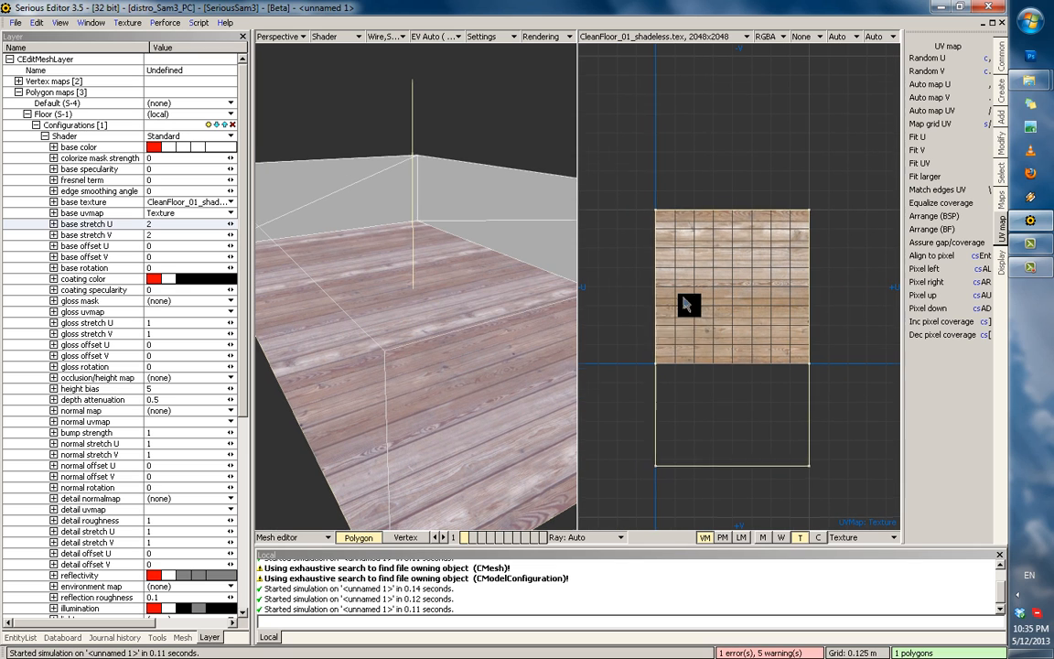
pyautogui.moveTo(682, 297); pyautogui.dragTo(733, 370)
pyautogui.moveTo(670, 409); pyautogui.dragTo(663, 360)
pyautogui.scroll(4, 512, 344)
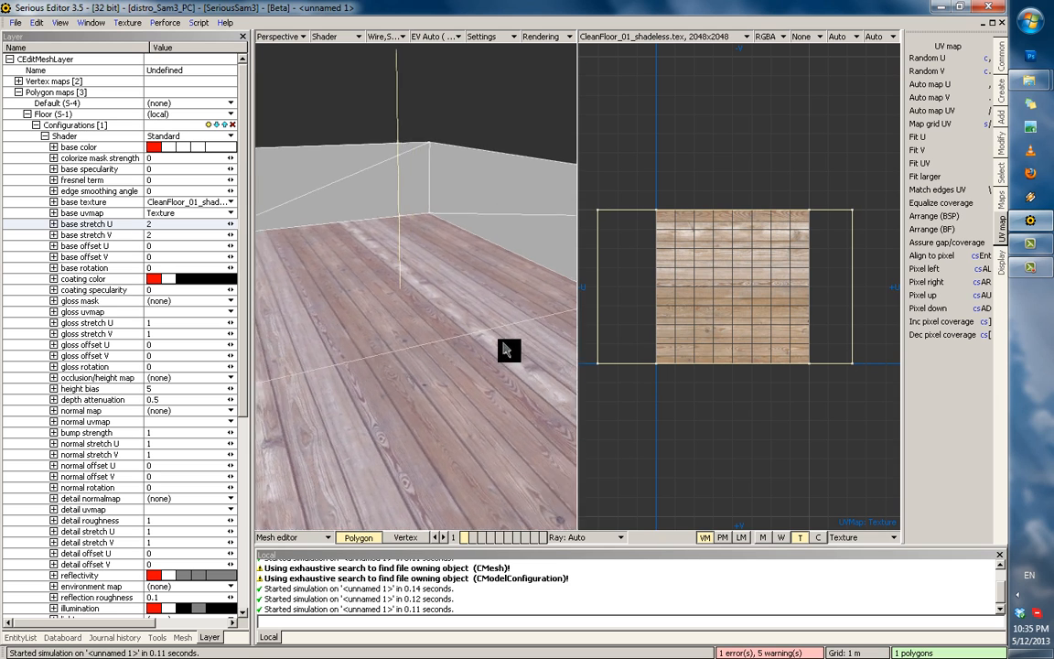
pyautogui.click(481, 283)
pyautogui.moveTo(482, 284); pyautogui.dragTo(473, 361, button='middle')
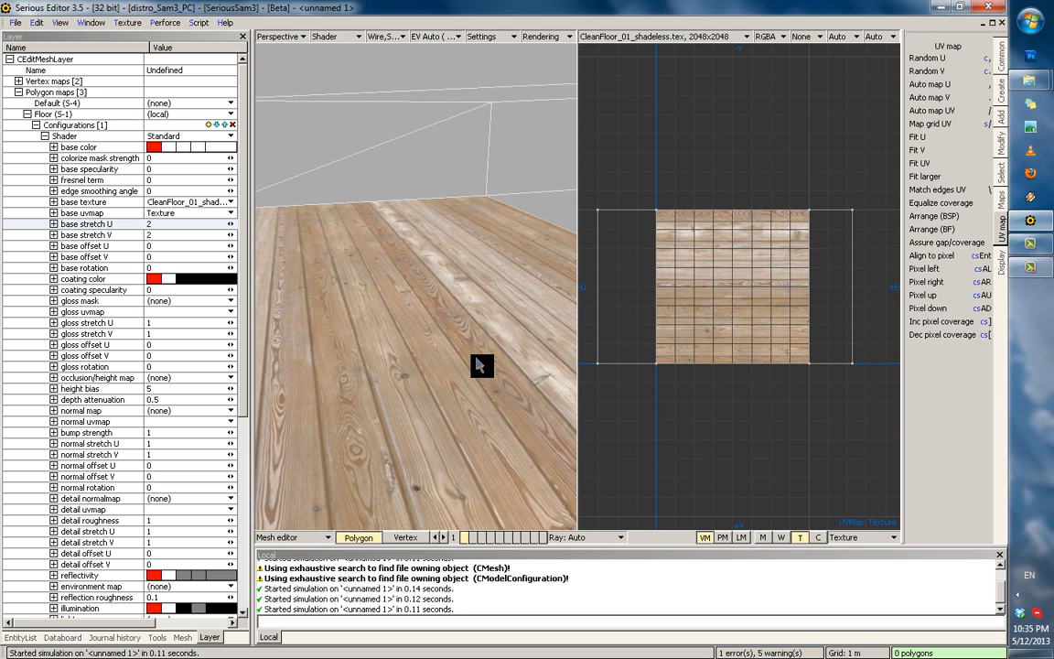
pyautogui.click(476, 350)
pyautogui.press('m')
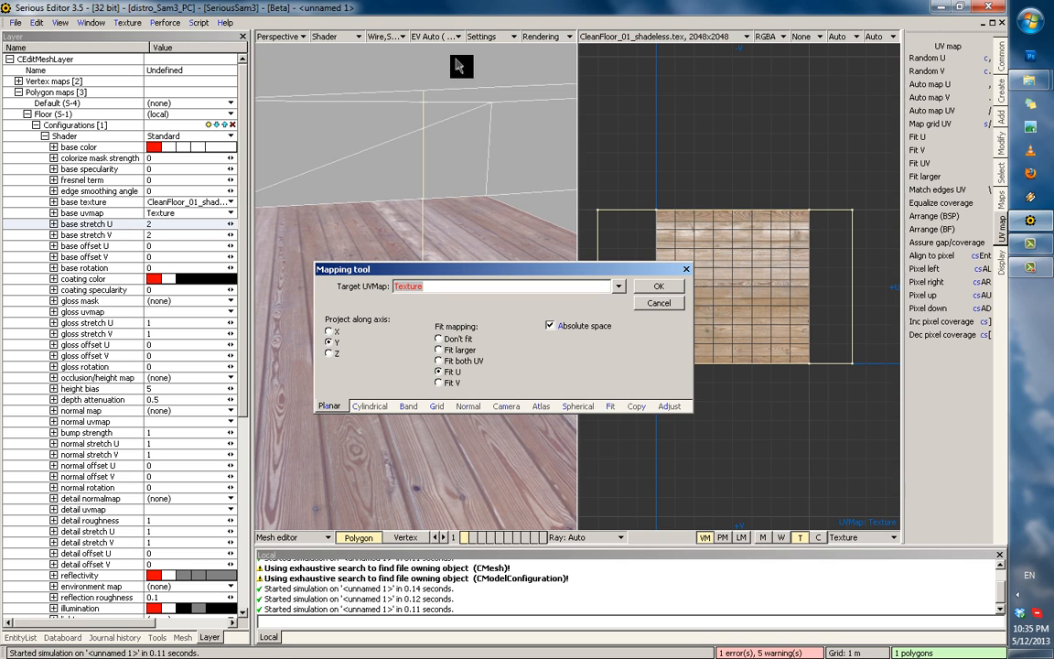
pyautogui.click(658, 286)
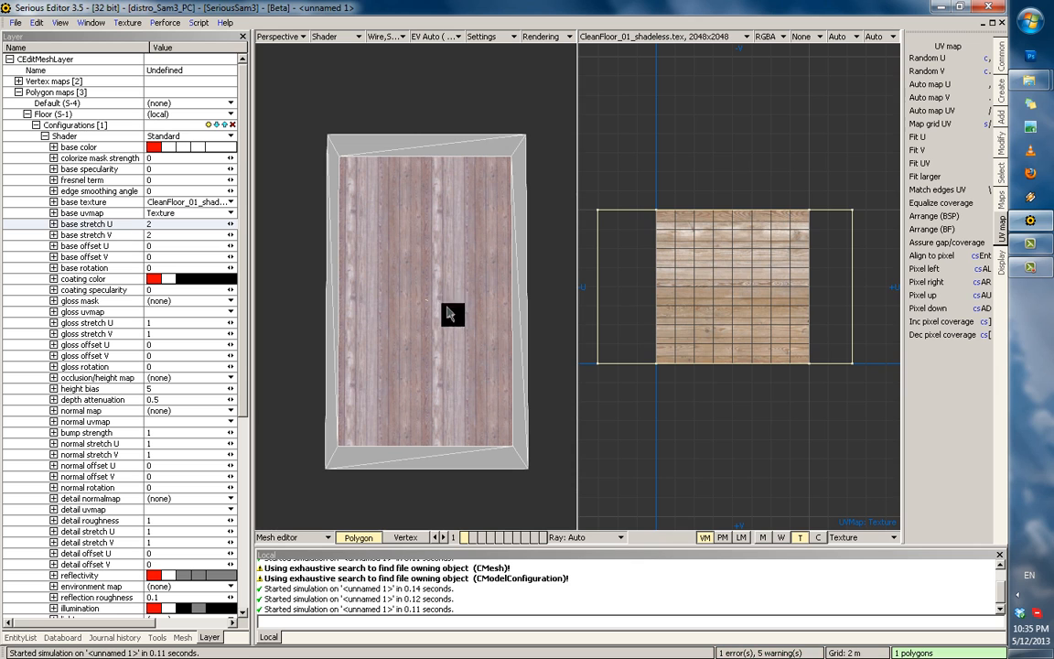
# Select a long side wall of the room and move its UV outline clear above the floor texture.
pyautogui.click(747, 233)
pyautogui.moveTo(420, 292); pyautogui.dragTo(358, 340, button='middle')
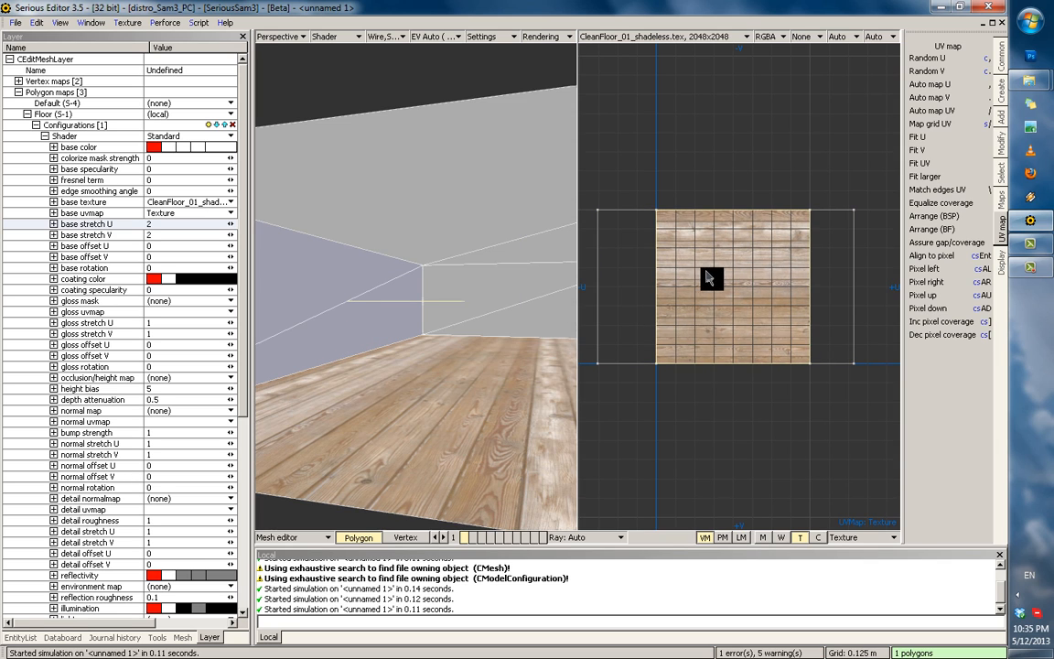
pyautogui.moveTo(684, 373); pyautogui.dragTo(679, 258)
pyautogui.moveTo(679, 258); pyautogui.dragTo(663, 381, button='middle')
pyautogui.moveTo(662, 381); pyautogui.dragTo(652, 168)
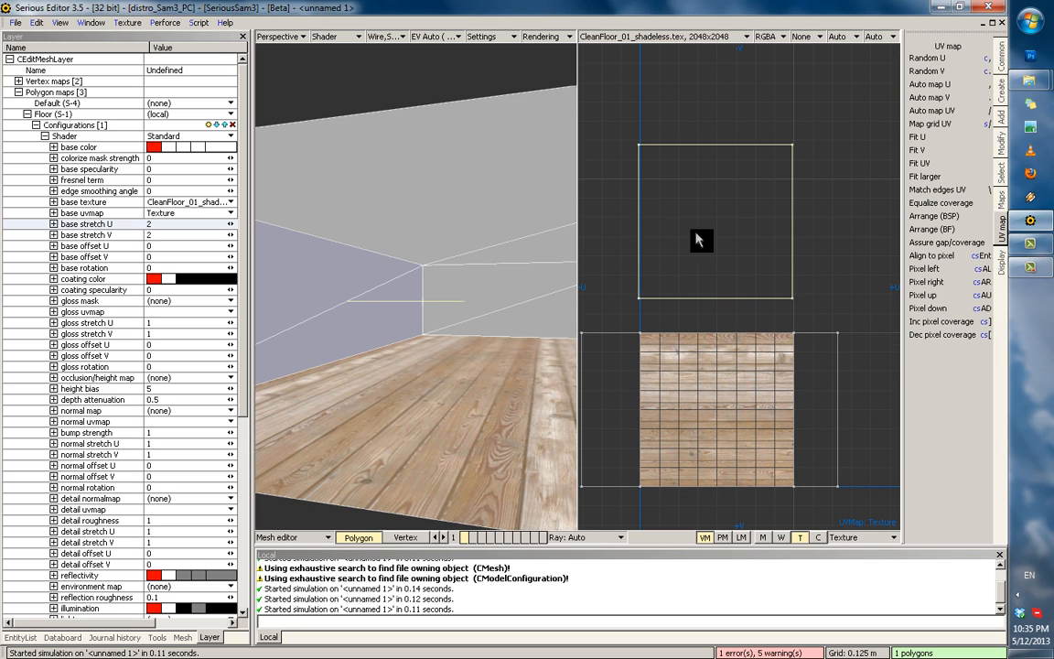
# Try planar mapping along the Y axis with Fit U in absolute space on the side wall's Texture UV map.
pyautogui.moveTo(353, 321); pyautogui.dragTo(345, 316, button='middle')
pyautogui.press('m')
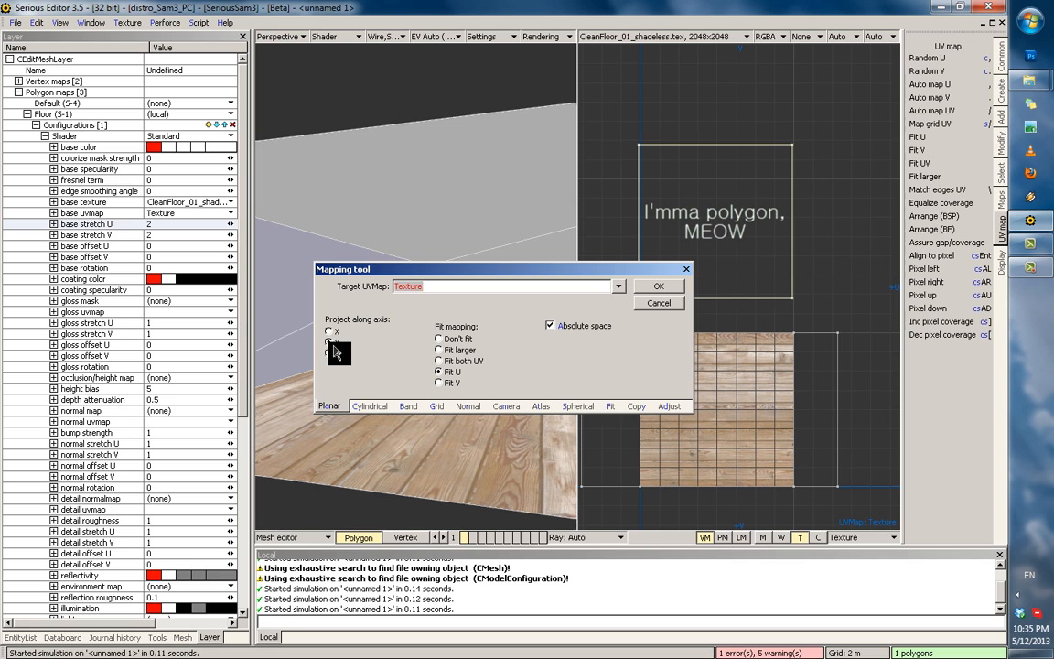
pyautogui.click(661, 286)
pyautogui.scroll(-3, 657, 169)
pyautogui.scroll(3, 655, 302)
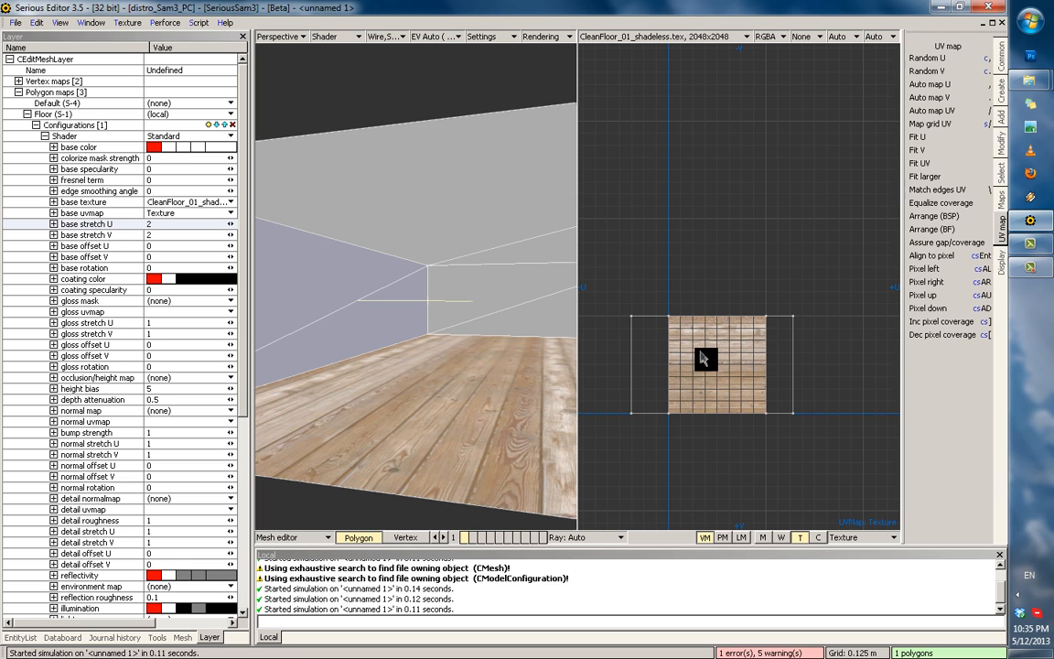
pyautogui.scroll(-5, 486, 307)
pyautogui.moveTo(487, 303); pyautogui.dragTo(404, 205, button='middle')
pyautogui.moveTo(430, 322); pyautogui.dragTo(417, 188, button='middle')
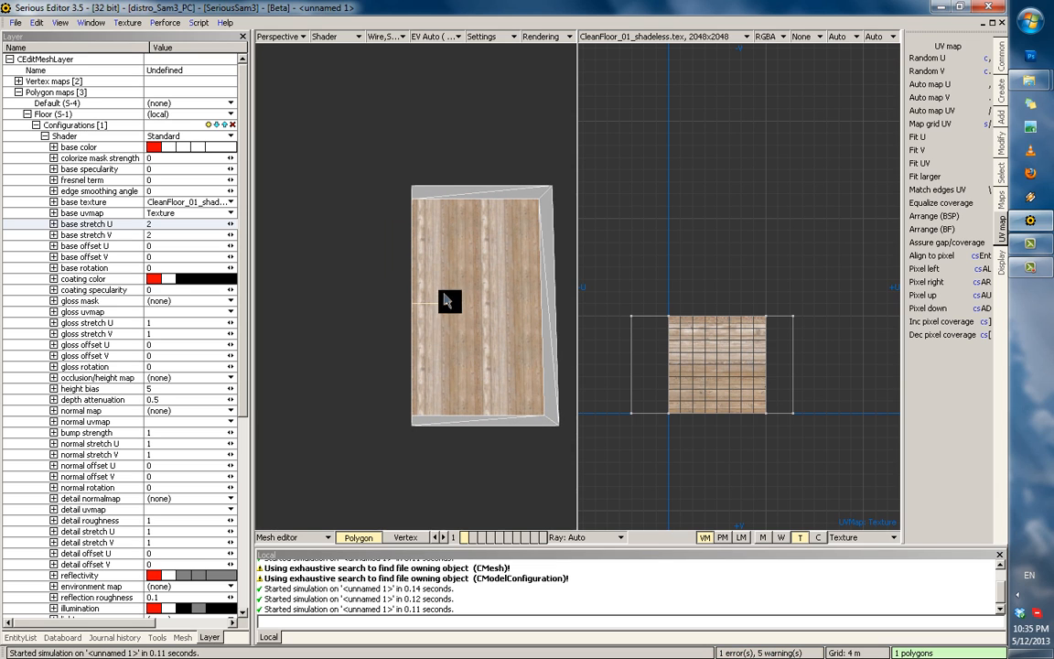
# Check the side wall's orientation against the world axes and apply planar mapping along X with Fit U in absolute space.
pyautogui.moveTo(512, 301); pyautogui.dragTo(382, 309, button='middle')
pyautogui.press('m')
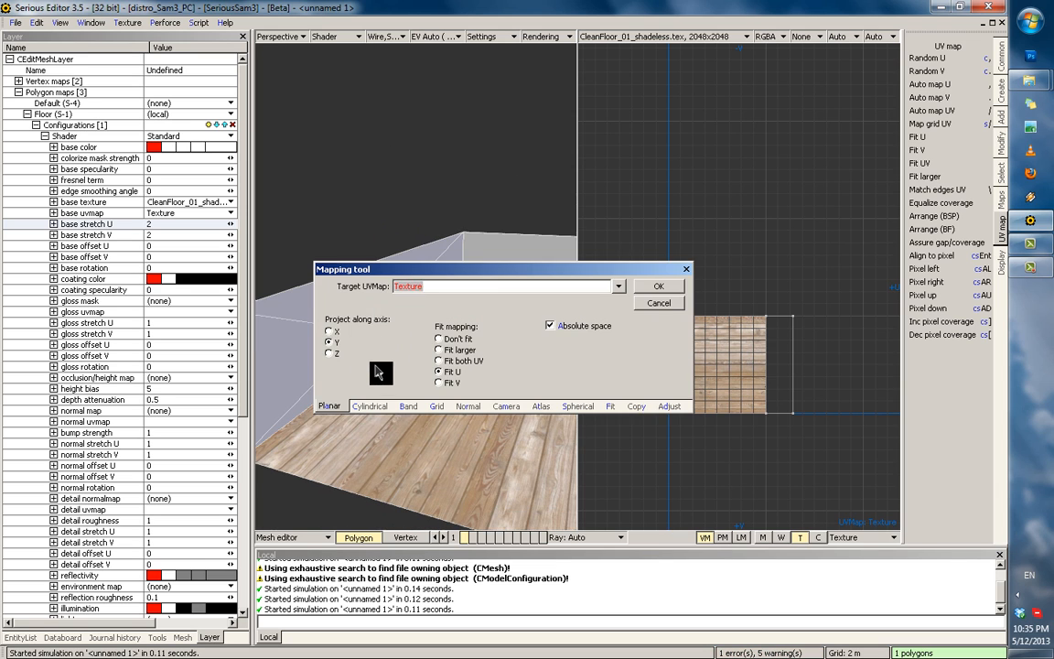
pyautogui.click(681, 300)
pyautogui.press('1')
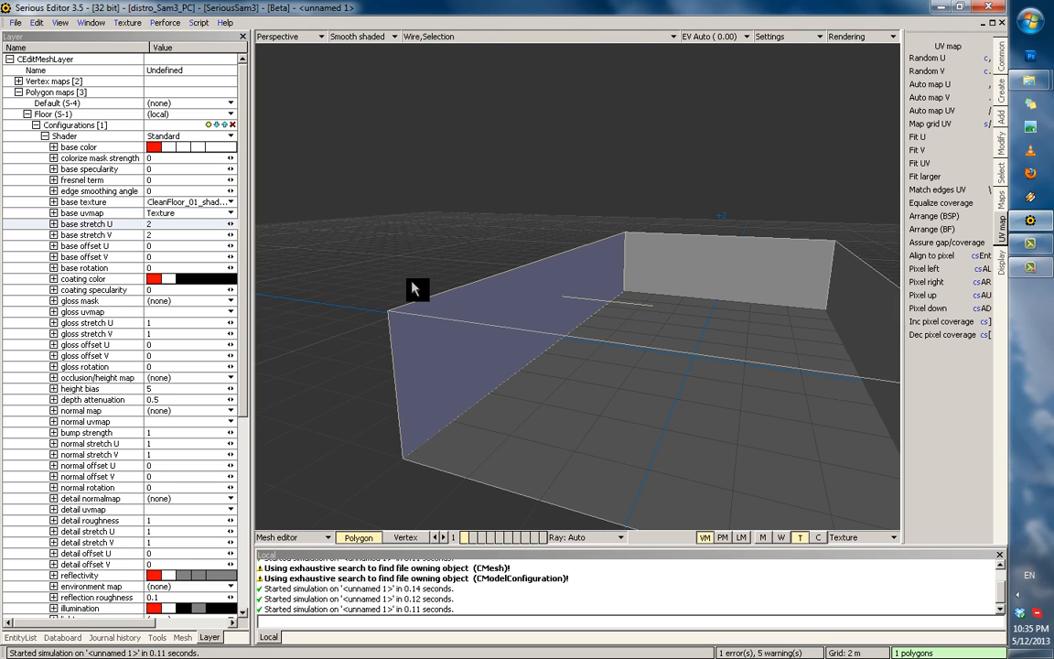
pyautogui.moveTo(411, 281); pyautogui.dragTo(393, 227, button='middle')
pyautogui.press('m')
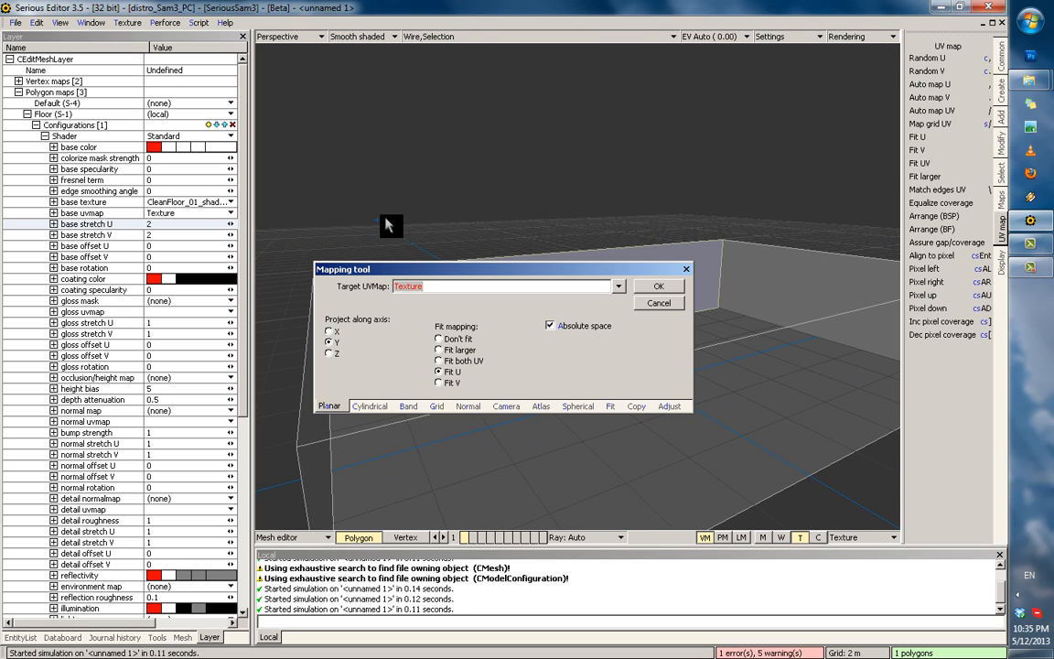
pyautogui.click(331, 335)
pyautogui.click(645, 284)
pyautogui.press('2')
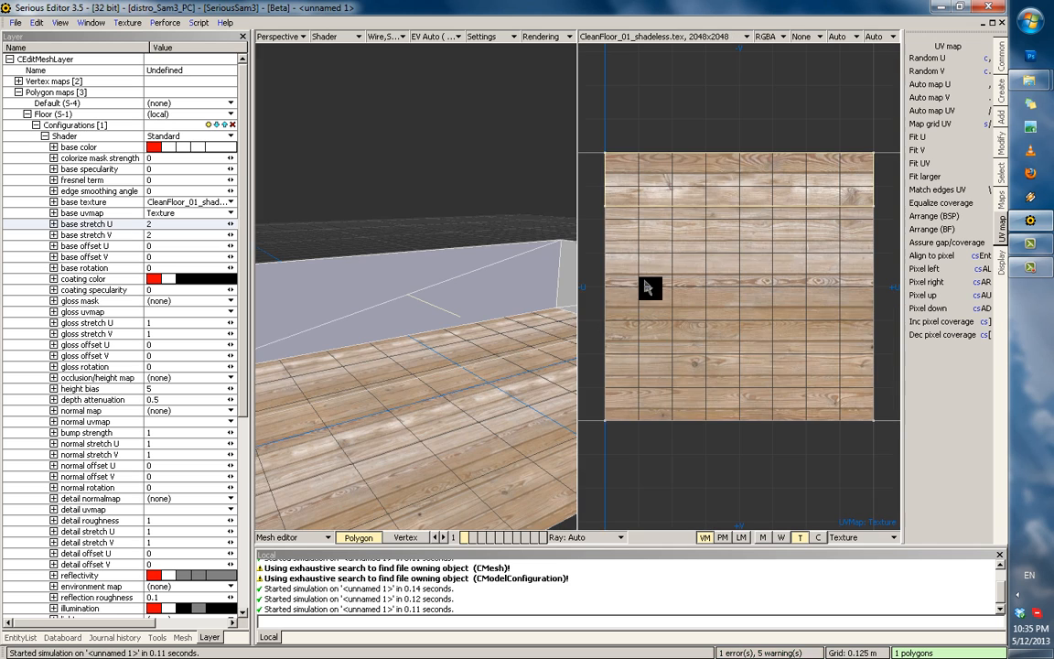
# Move the side wall's UV outline off the texture, reapply planar mapping along X with Fit both UV, and deselect the wall.
pyautogui.scroll(-3, 658, 215)
pyautogui.moveTo(750, 244); pyautogui.dragTo(766, 294, button='middle')
pyautogui.moveTo(676, 280); pyautogui.dragTo(680, 213)
pyautogui.moveTo(436, 298); pyautogui.dragTo(403, 270, button='middle')
pyautogui.press('m')
pyautogui.click(478, 364)
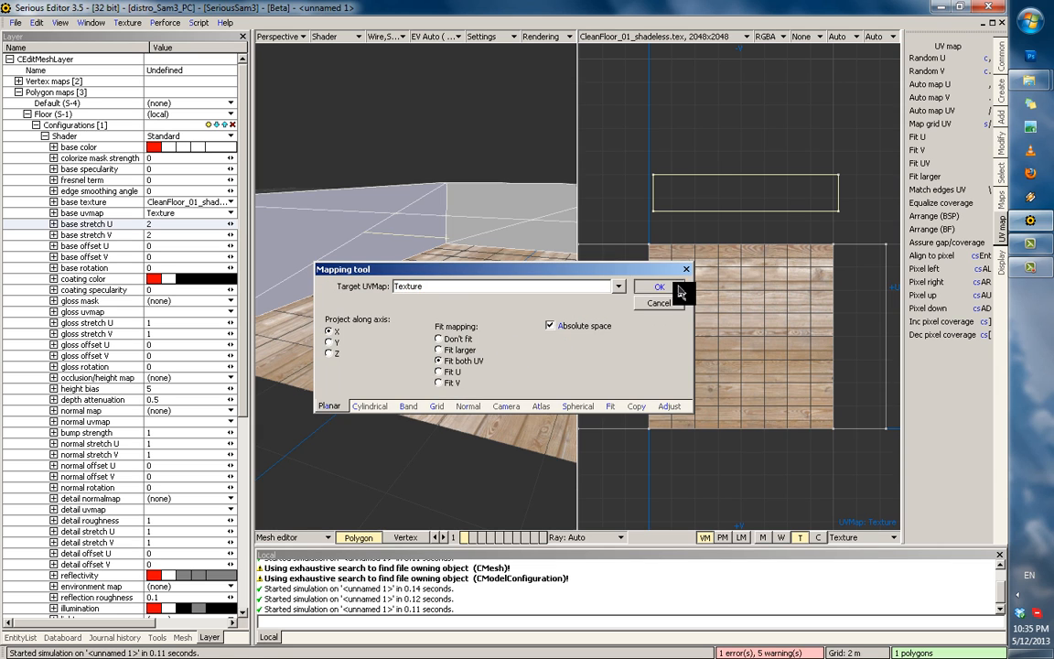
pyautogui.click(658, 287)
pyautogui.moveTo(530, 301); pyautogui.dragTo(513, 280, button='middle')
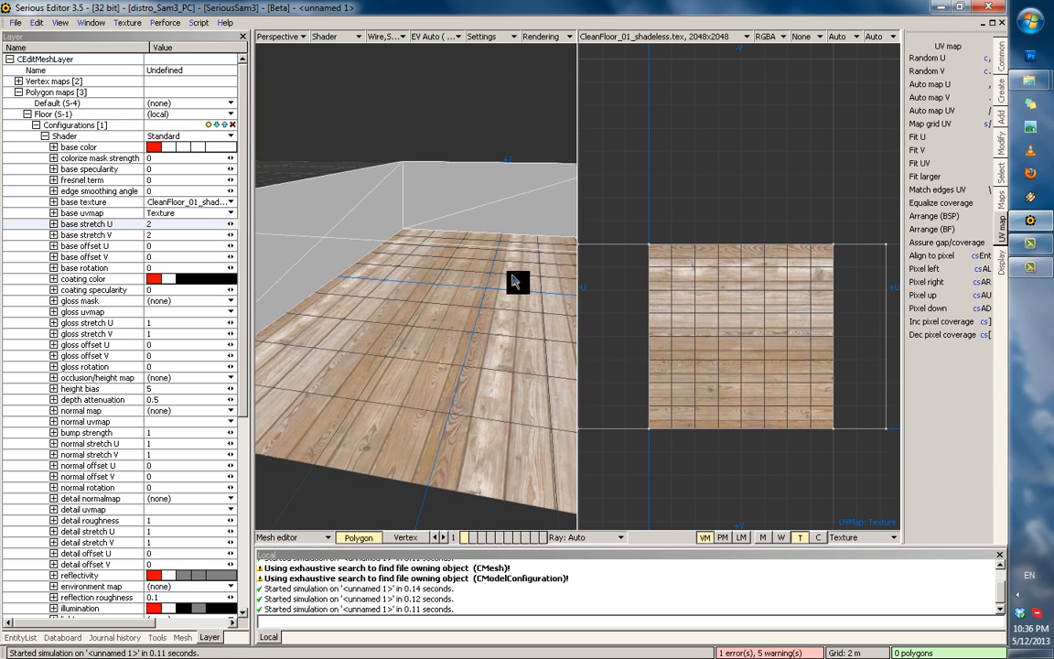
# Turn off tone mapping in the single Shader viewport and save the view as configuration 6.
pyautogui.press('1')
pyautogui.press('2')
pyautogui.press('1')
pyautogui.moveTo(601, 174)
pyautogui.mouseDown(button='middle')
pyautogui.moveTo(597, 240)
pyautogui.moveTo(586, 208)
pyautogui.mouseUp(button='middle')
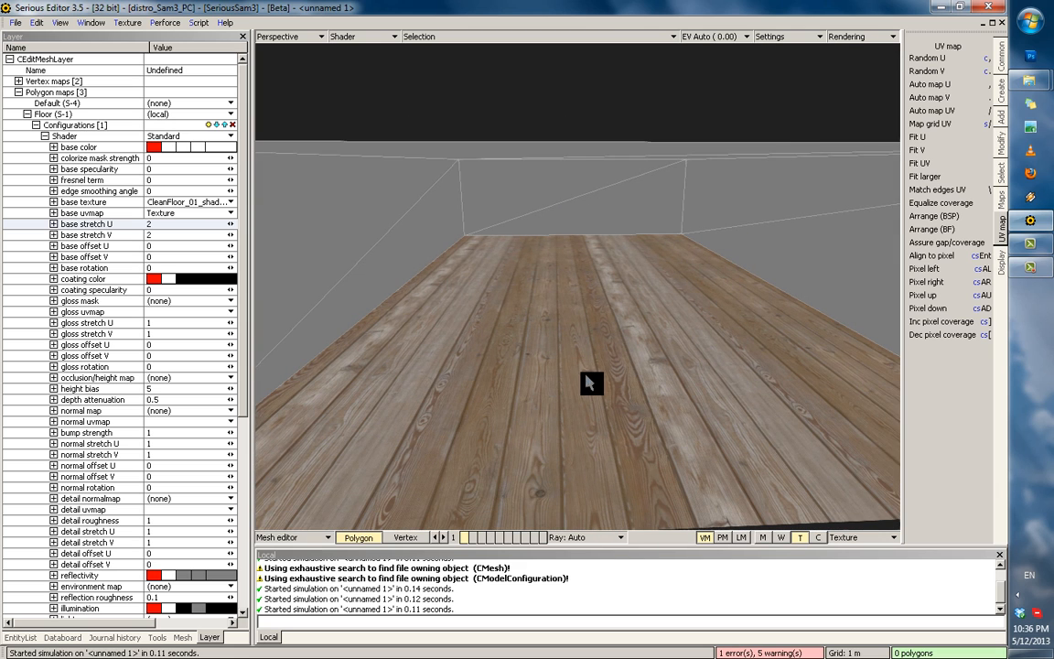
pyautogui.click(849, 37)
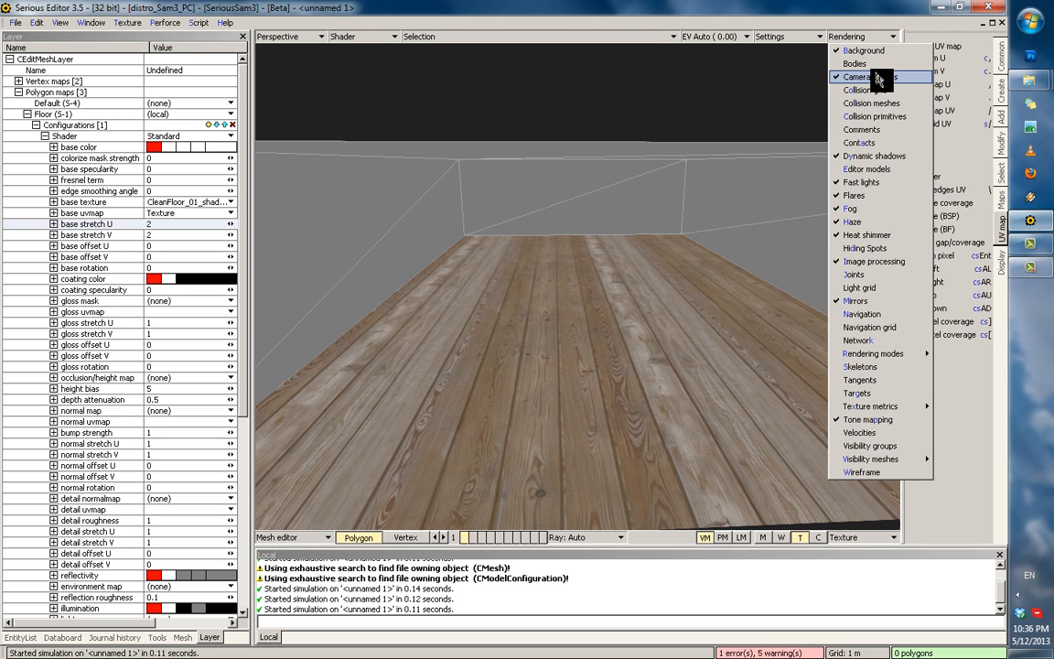
pyautogui.click(866, 419)
pyautogui.press('ctrl+KP_6')
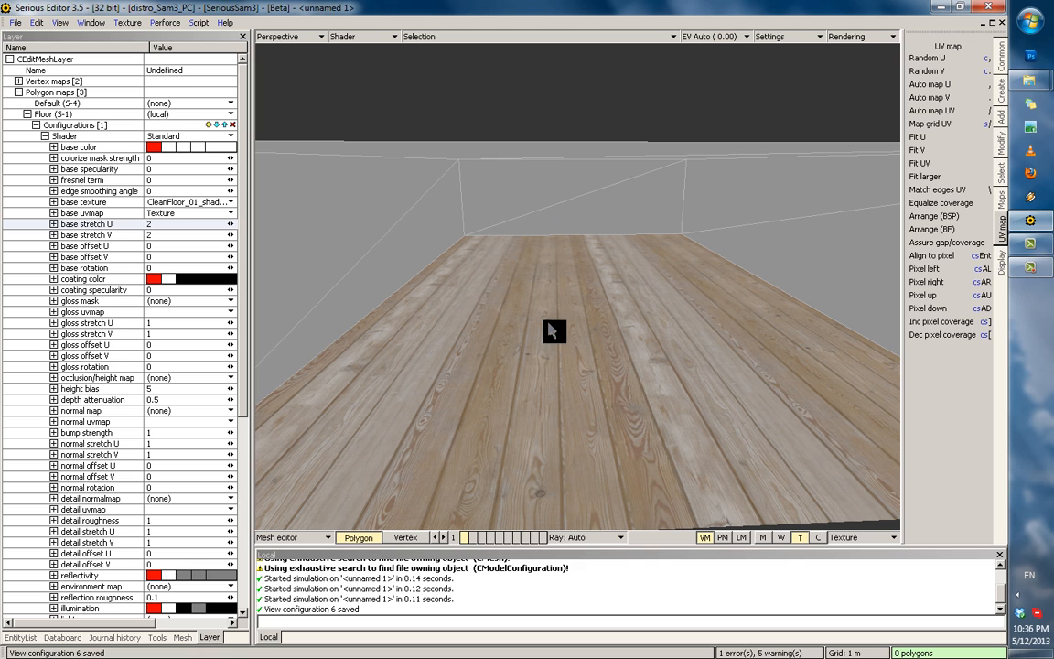
# Inspect the wooden floor from several angles in the Shader view and select the floor polygon.
pyautogui.moveTo(554, 299); pyautogui.dragTo(568, 371, button='middle')
pyautogui.moveTo(568, 249); pyautogui.dragTo(594, 263, button='middle')
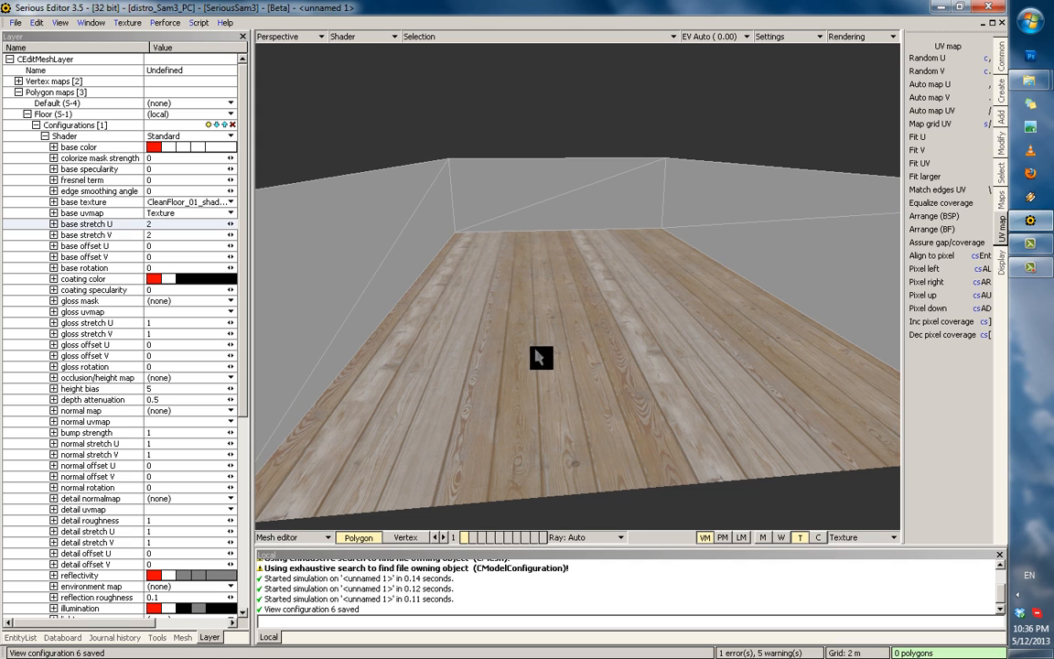
pyautogui.moveTo(620, 253); pyautogui.dragTo(673, 338, button='middle')
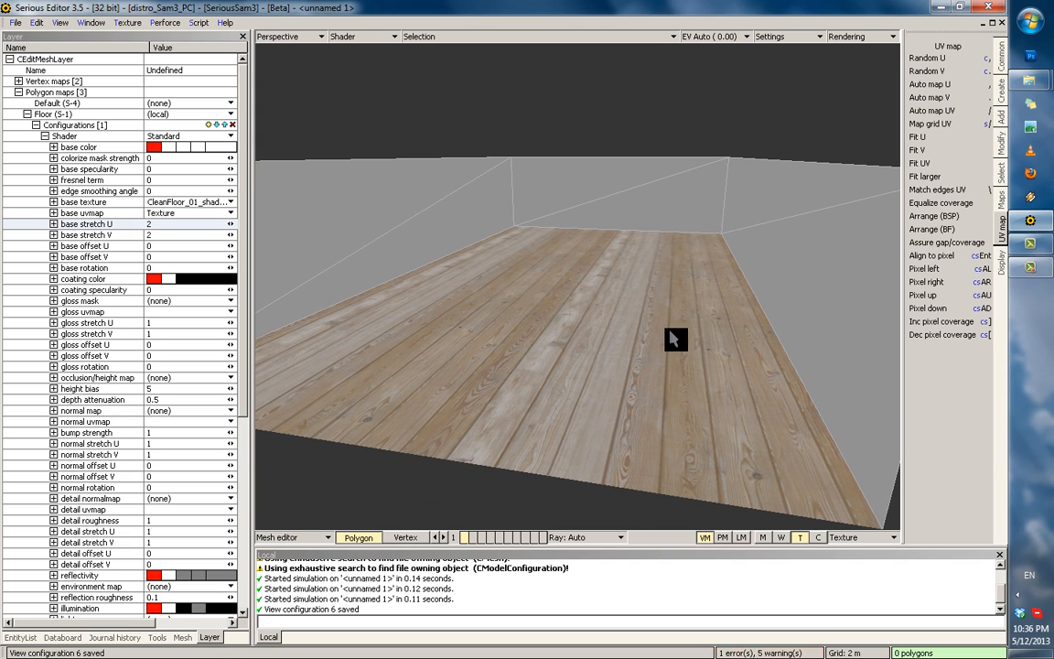
pyautogui.click(612, 318)
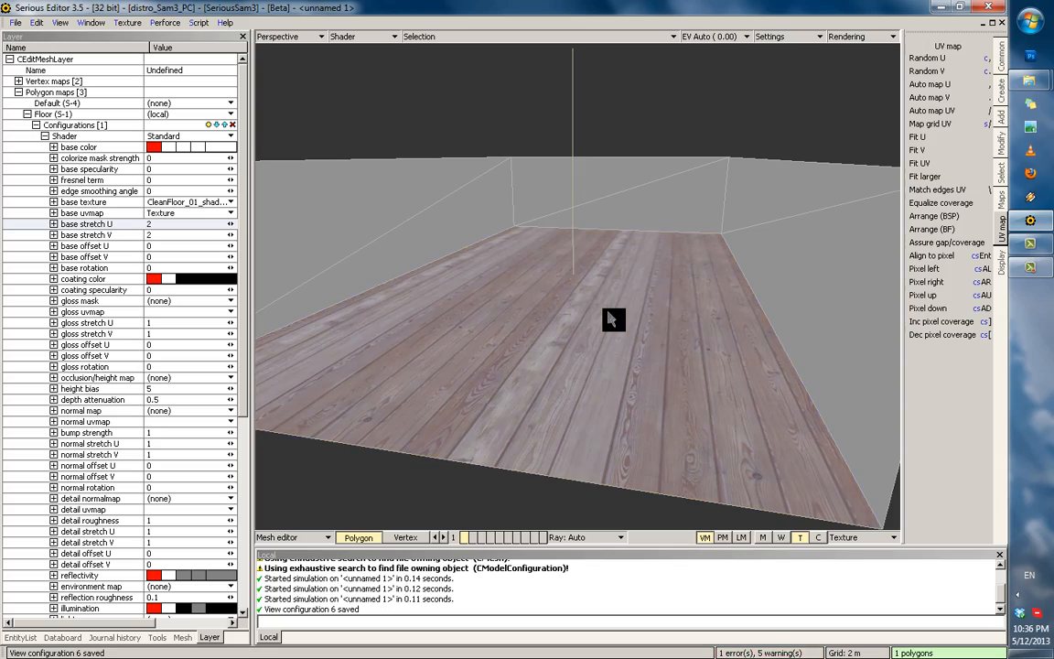
# Playtest the room to check the floor texture in game, and return to the UV editing layout.
pyautogui.press('Escape')
pyautogui.hotkey('ctrl', 'g')
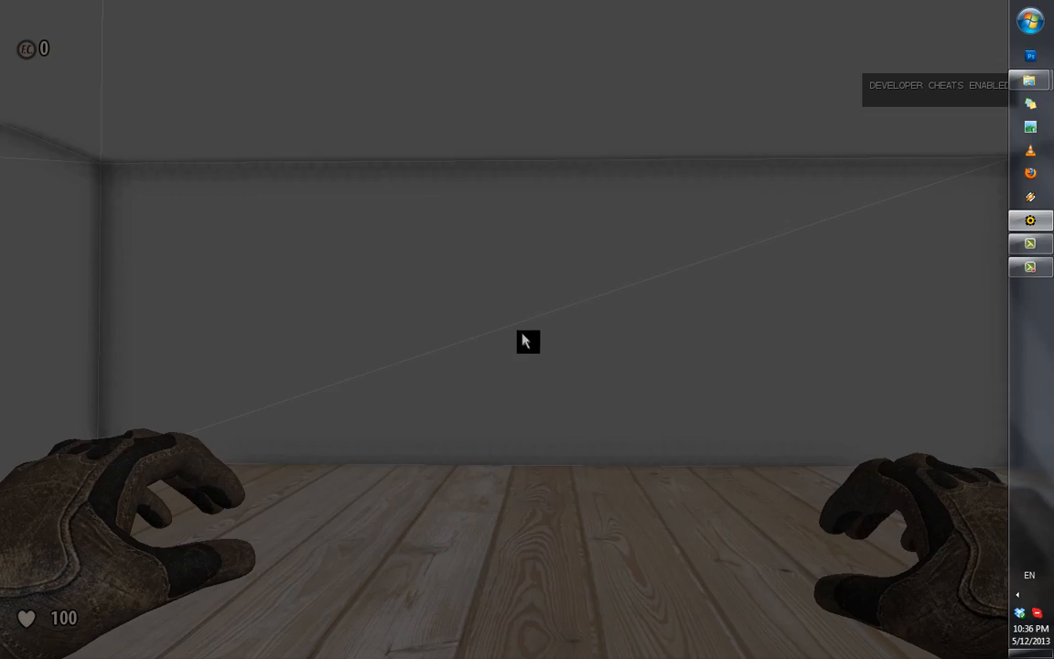
pyautogui.press('Escape')
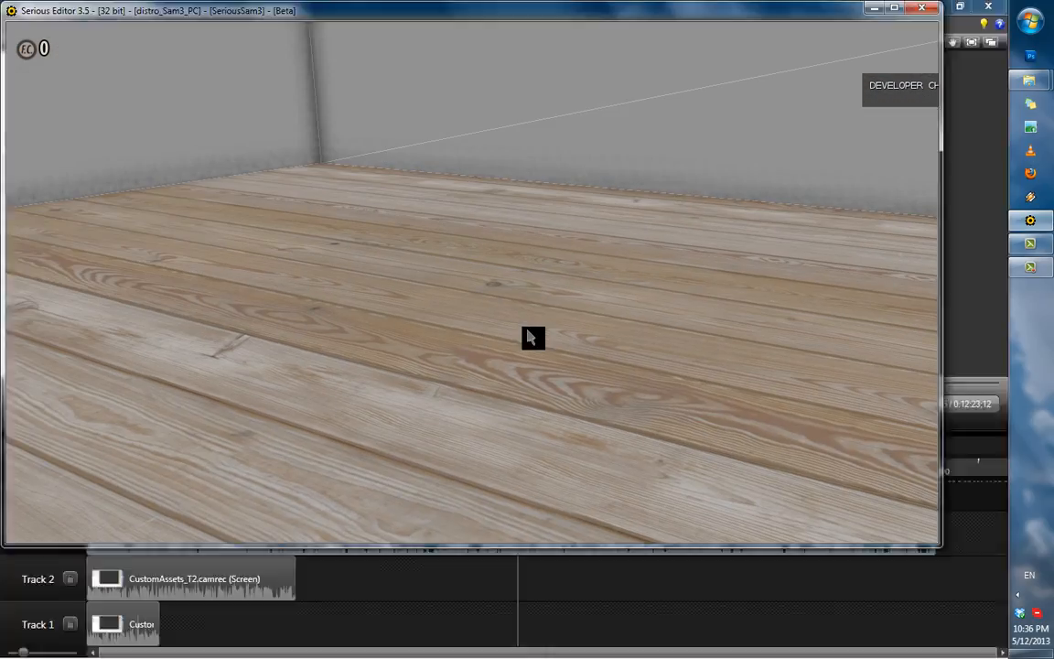
pyautogui.press('6')
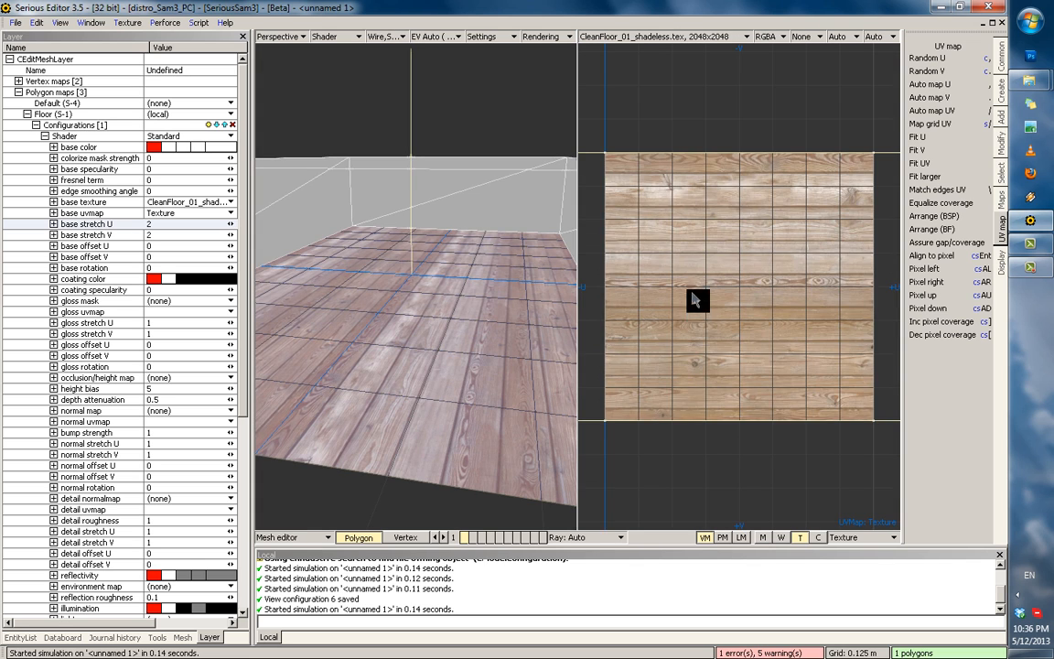
# Scale up the floor polygon's UV mapping so the wood planks repeat more densely across the floor.
pyautogui.scroll(-2, 692, 296)
pyautogui.keyDown('ctrl'); pyautogui.moveTo(606, 392); pyautogui.dragTo(681, 396); pyautogui.keyUp('ctrl')
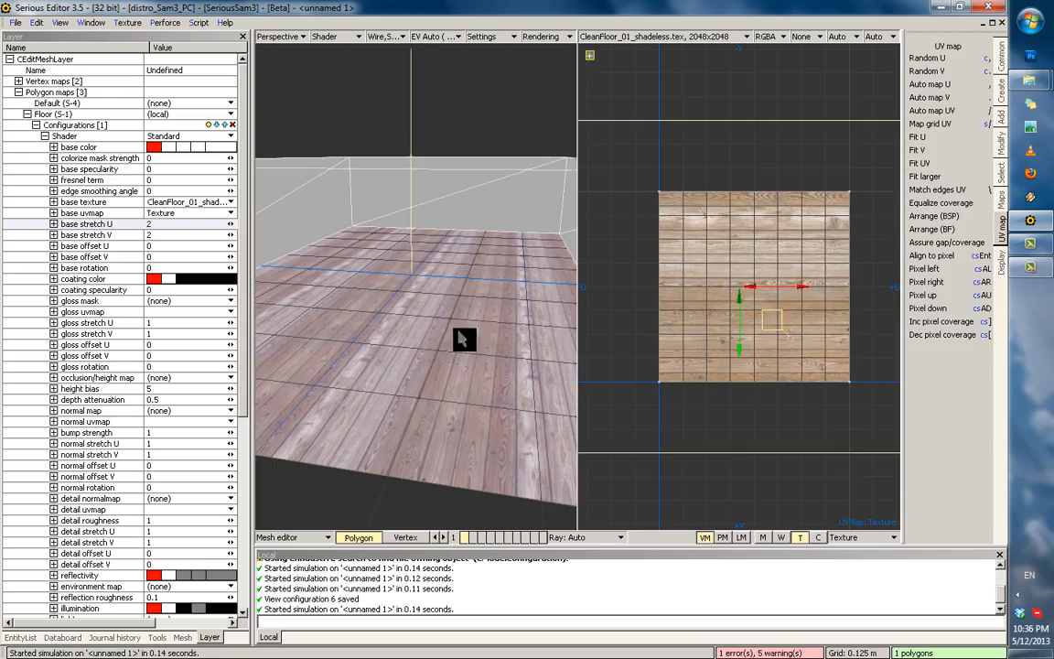
pyautogui.press('Escape')
# Run the level simulation twice to check the size of the floor planks in game.
pyautogui.hotkey('ctrl', 'g')
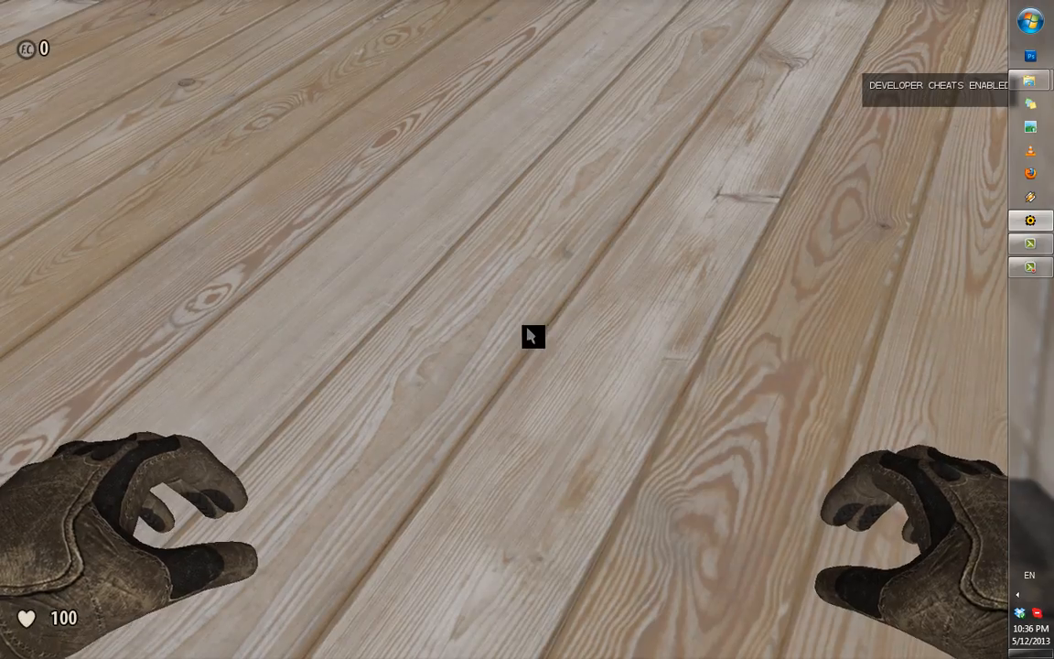
pyautogui.press('Escape')
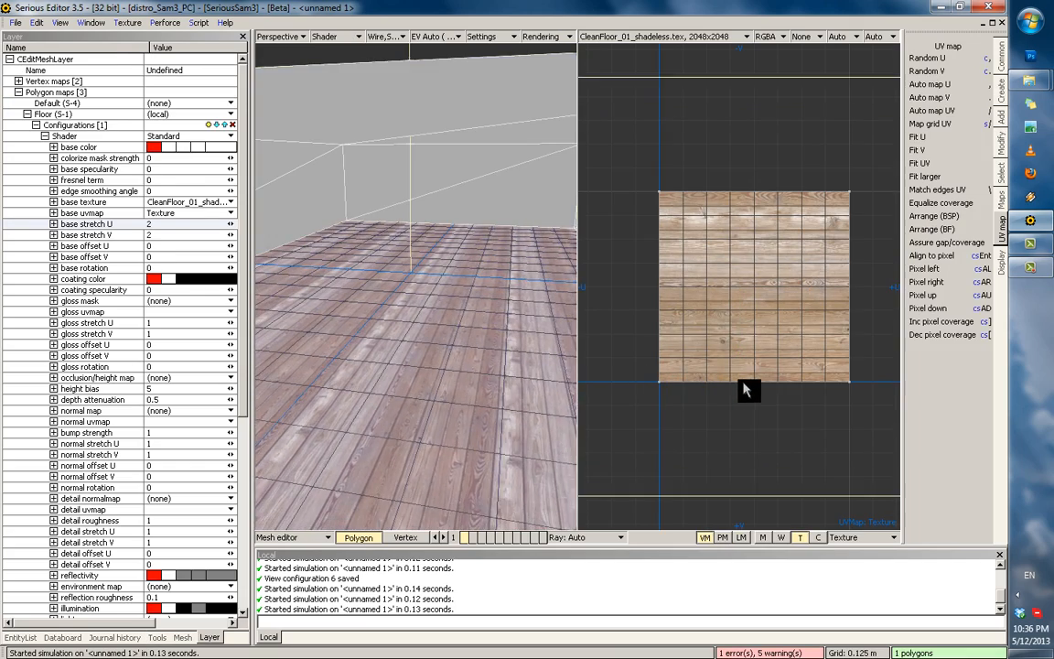
pyautogui.hotkey('ctrl', 't')
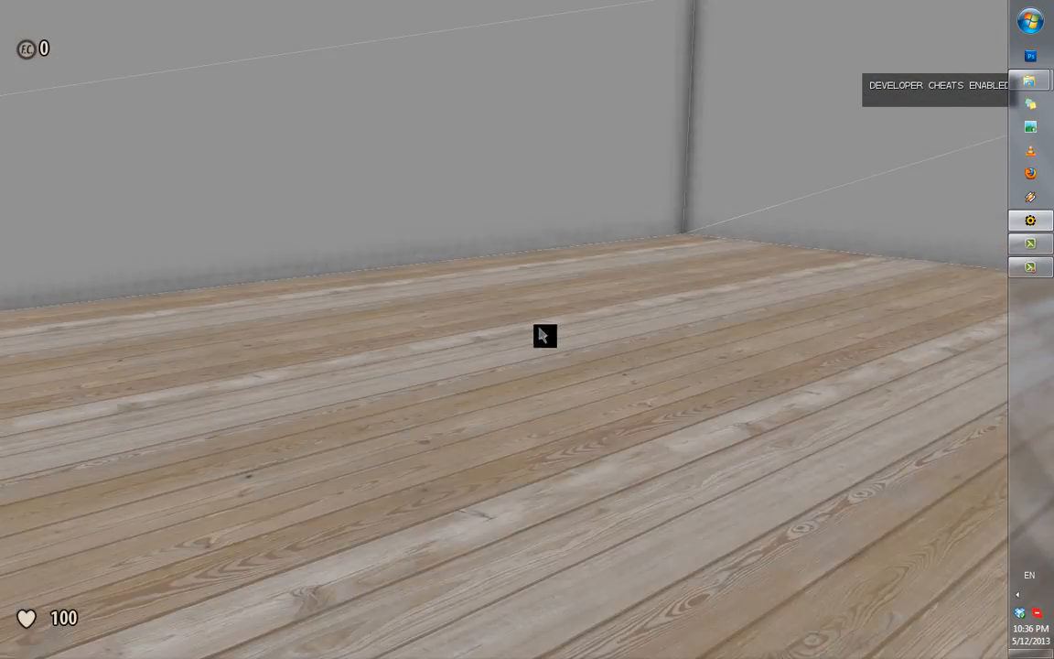
pyautogui.press('Escape')
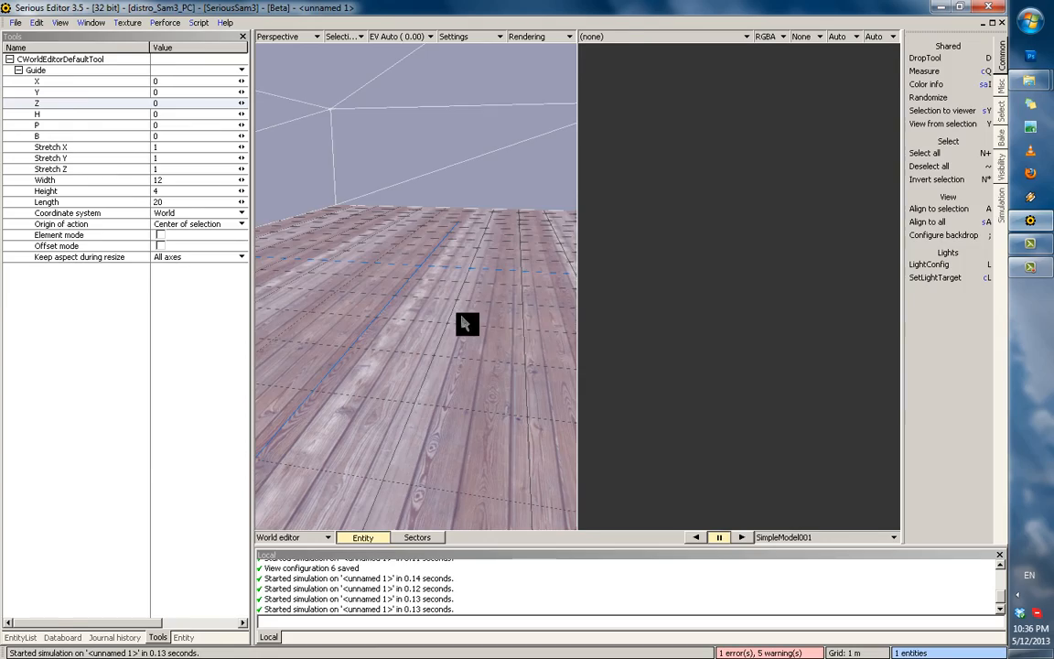
# Browse the available material attribute files for the floor's polygon map, including Water, and close the list without choosing one.
pyautogui.click(44, 136)
pyautogui.click(172, 147)
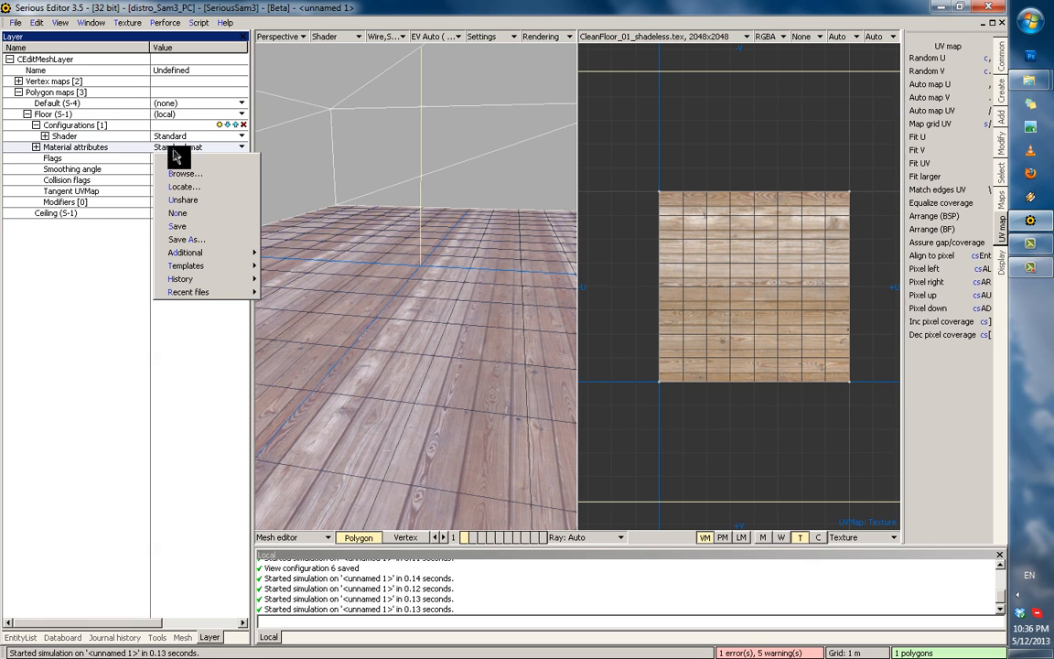
pyautogui.click(199, 181)
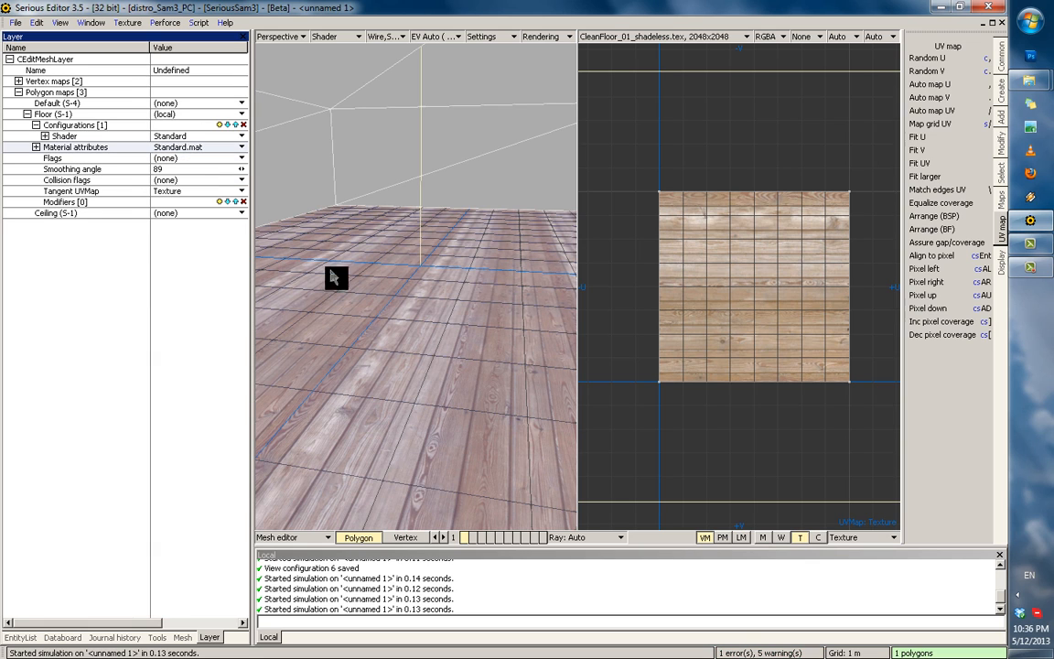
pyautogui.click(573, 339)
pyautogui.press('w')
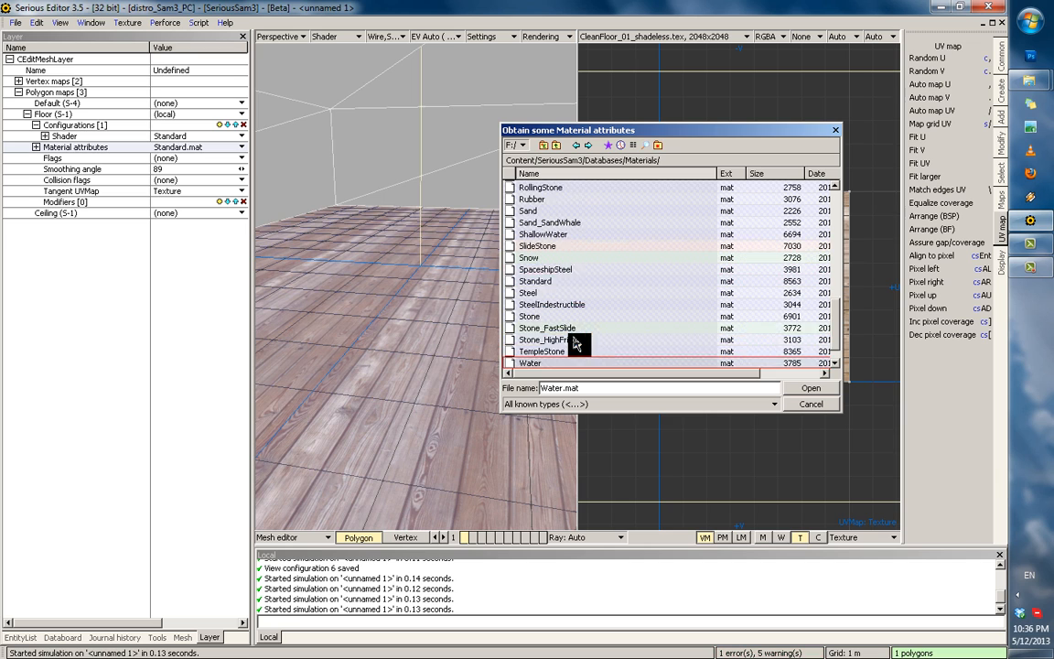
pyautogui.scroll(-1, 572, 340)
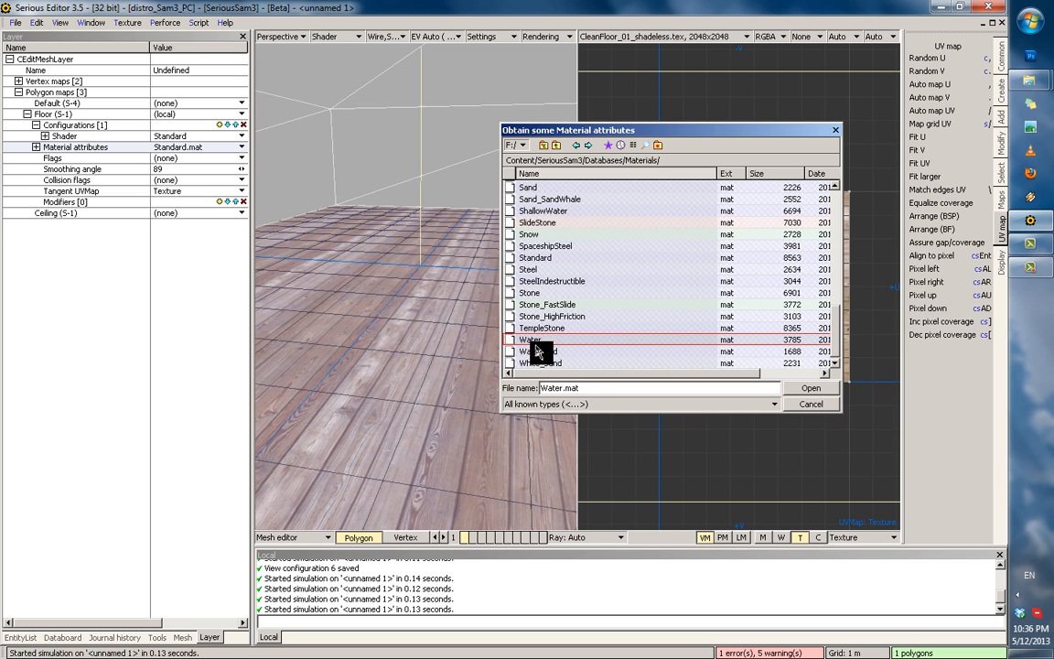
pyautogui.click(803, 406)
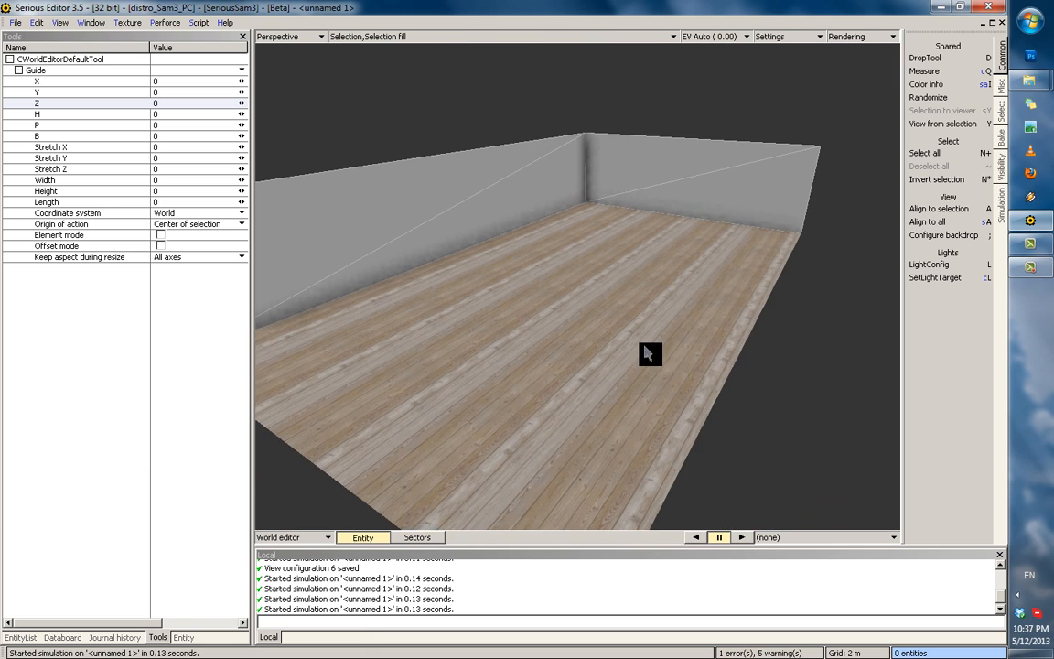
# Open the room model's mesh for polygon editing and clear the floor selection.
pyautogui.click(630, 350)
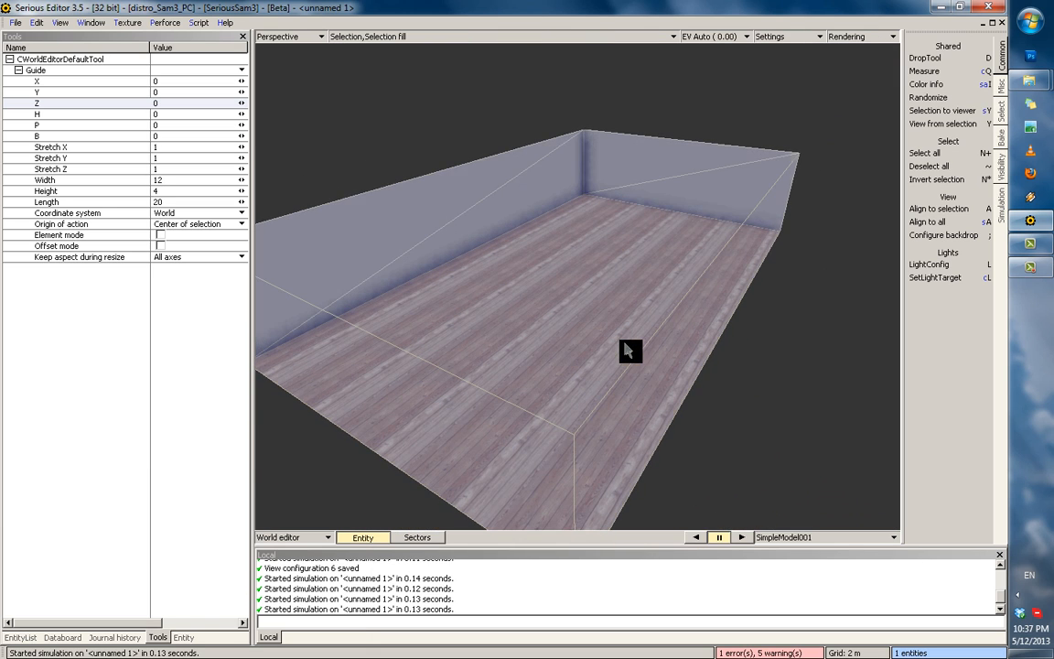
pyautogui.doubleClick(632, 362)
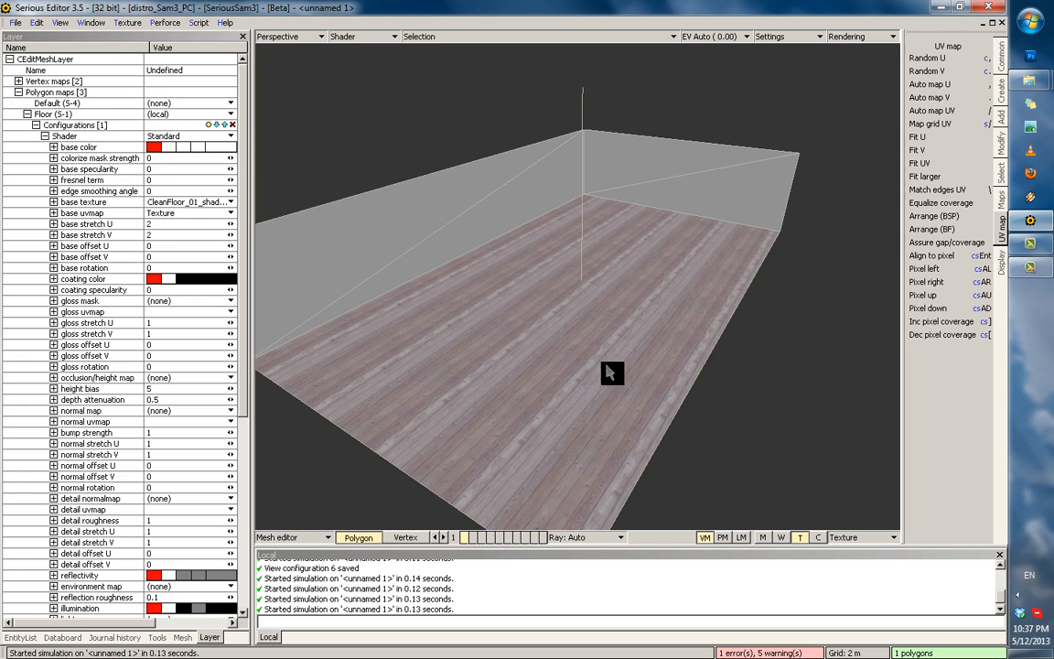
pyautogui.click(631, 398)
pyautogui.moveTo(627, 327); pyautogui.dragTo(489, 220, button='middle')
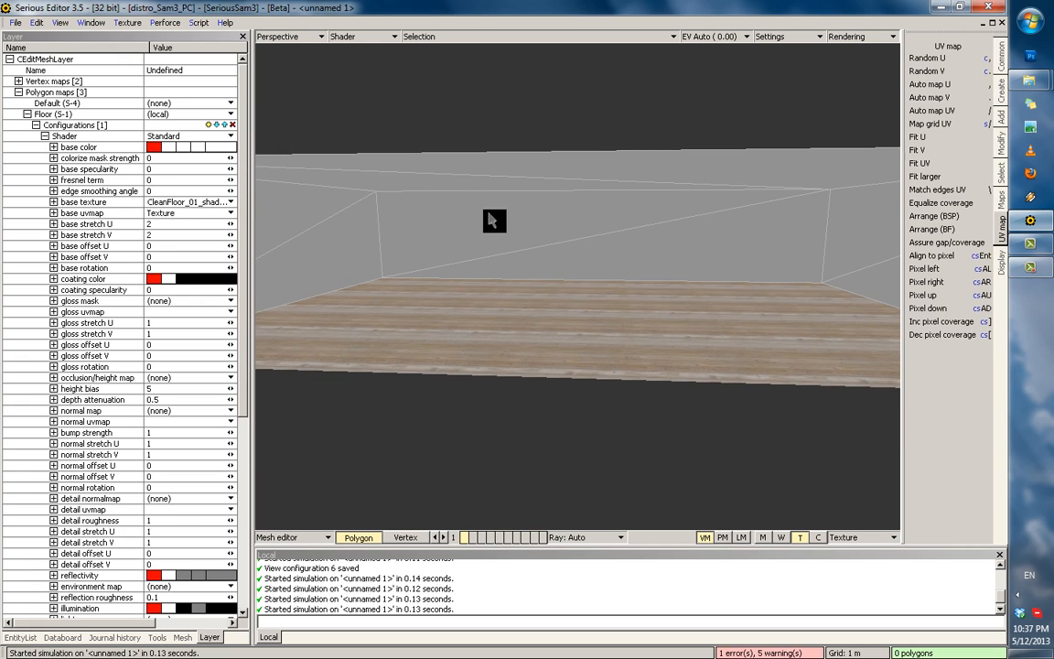
pyautogui.moveTo(597, 247); pyautogui.dragTo(601, 98, button='middle')
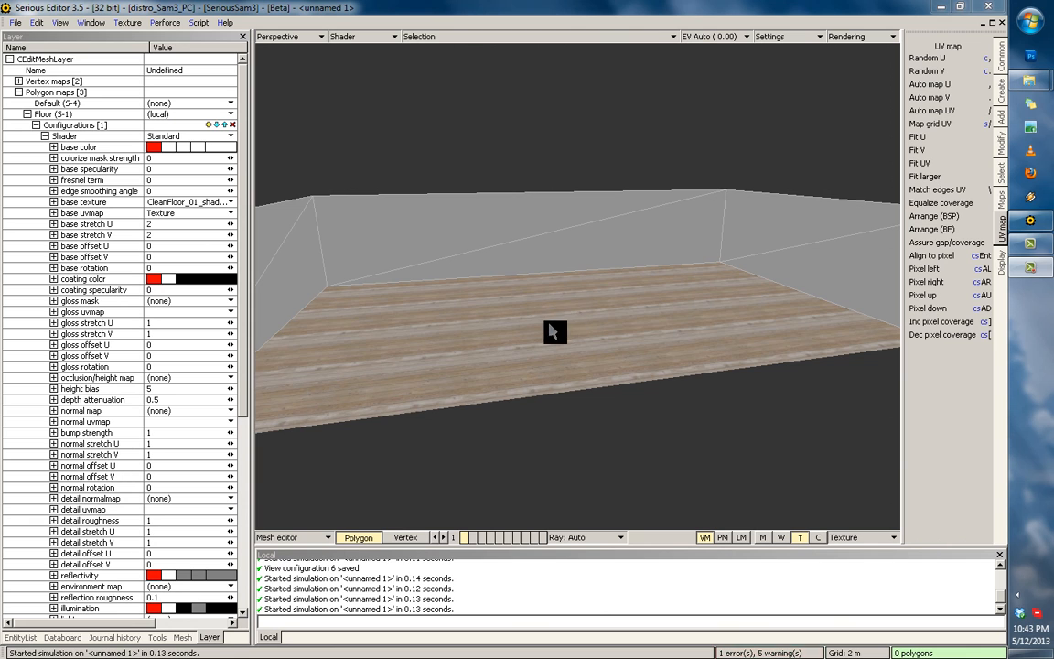
pyautogui.moveTo(572, 366); pyautogui.dragTo(536, 292, button='middle')
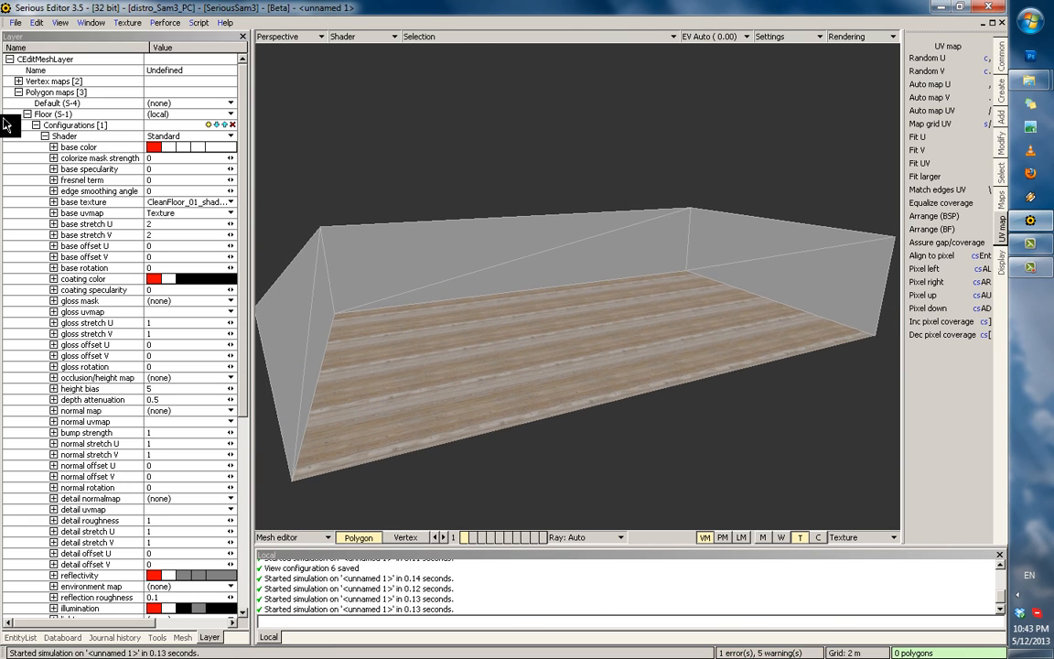
pyautogui.click(492, 338)
pyautogui.click(576, 342)
pyautogui.scroll(1, 579, 341)
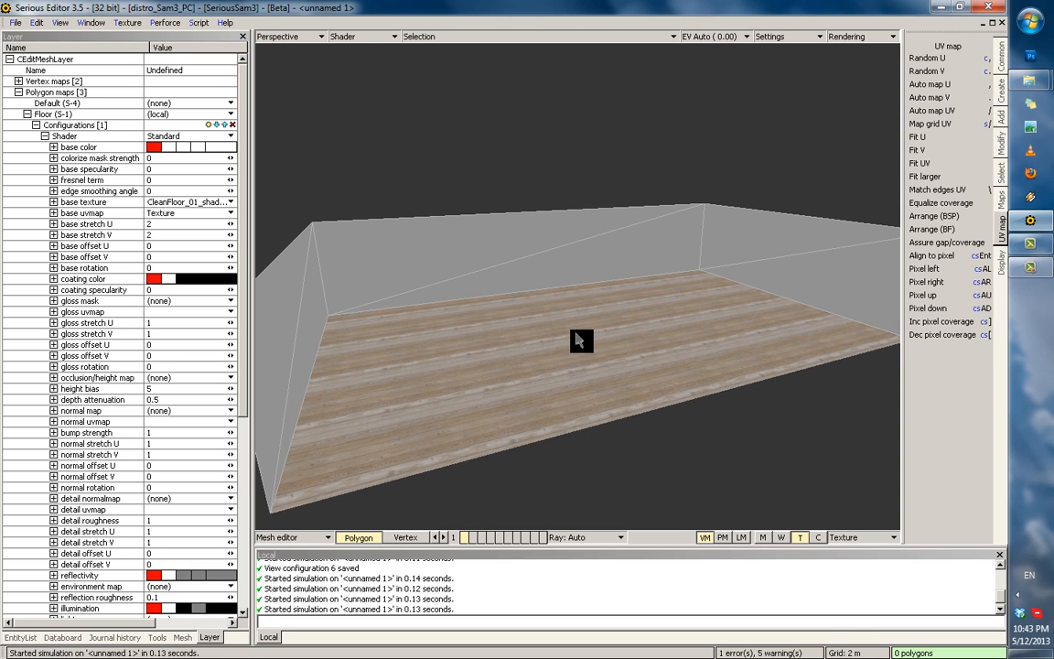
# Collapse the Floor polygon map's properties so that only the three polygon maps are listed.
pyautogui.click(27, 114)
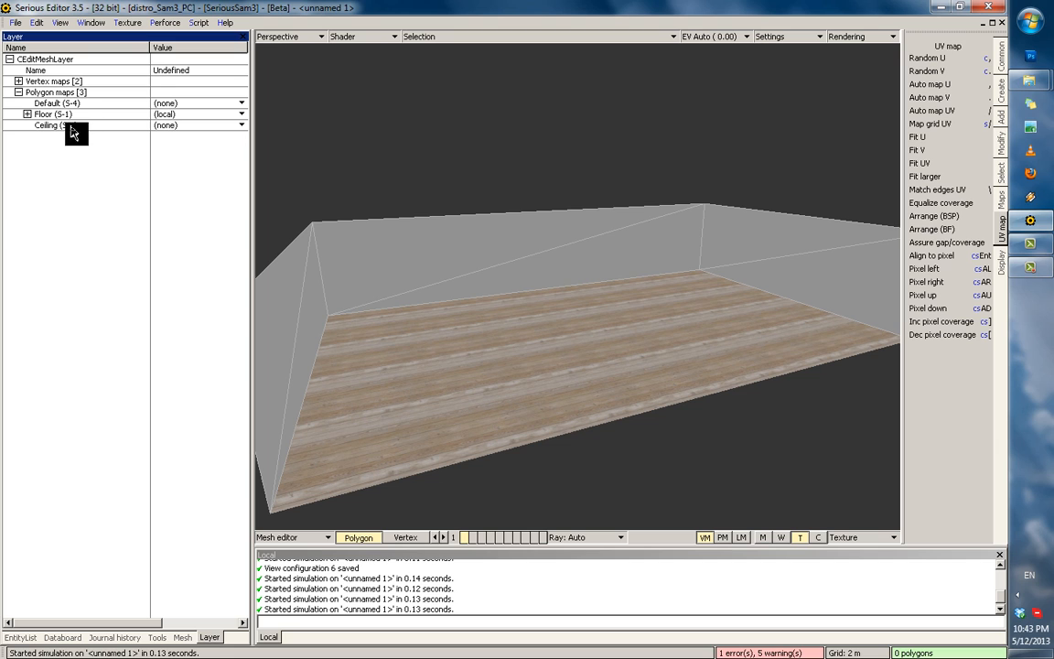
pyautogui.click(27, 115)
pyautogui.click(28, 115)
pyautogui.click(27, 114)
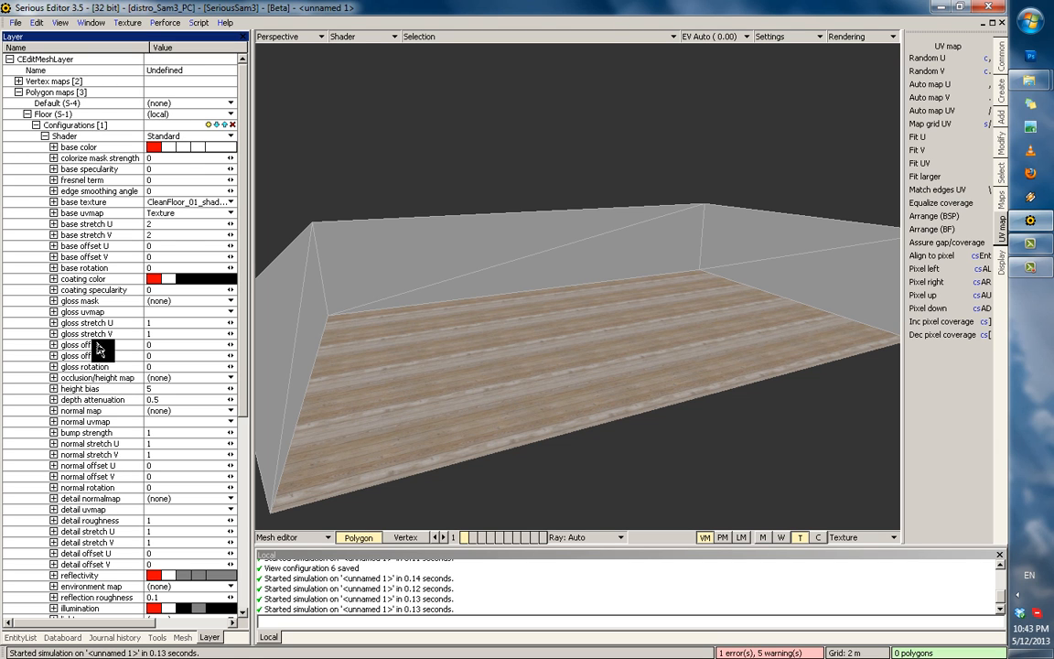
pyautogui.click(28, 114)
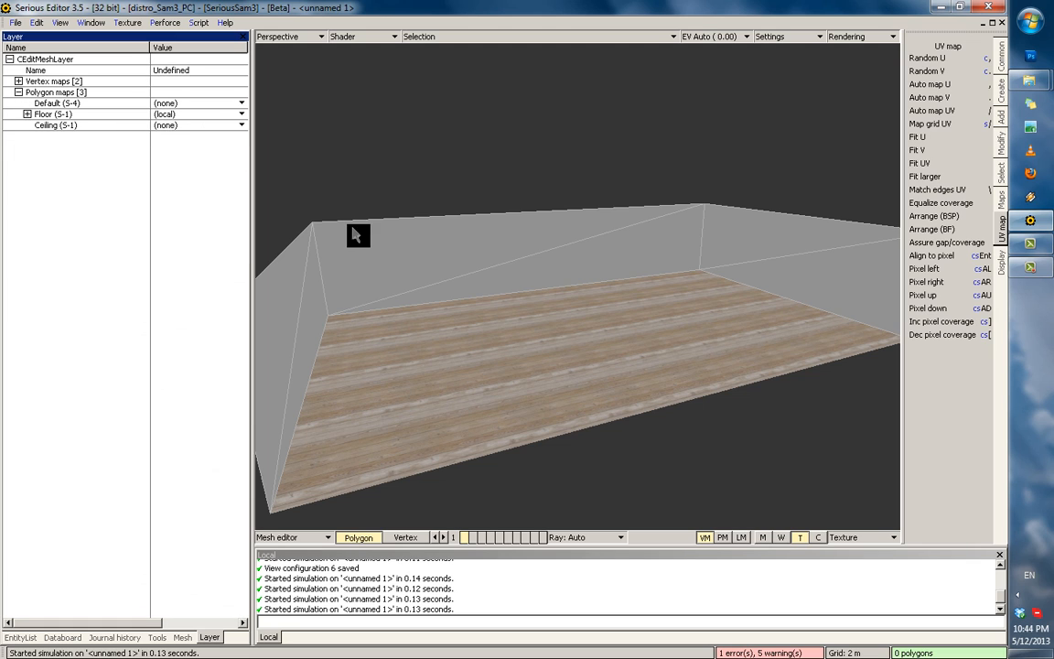
# Examine which surfaces of the room belong to the Ceiling, Default and Floor polygon maps.
pyautogui.moveTo(355, 236); pyautogui.dragTo(522, 241, button='middle')
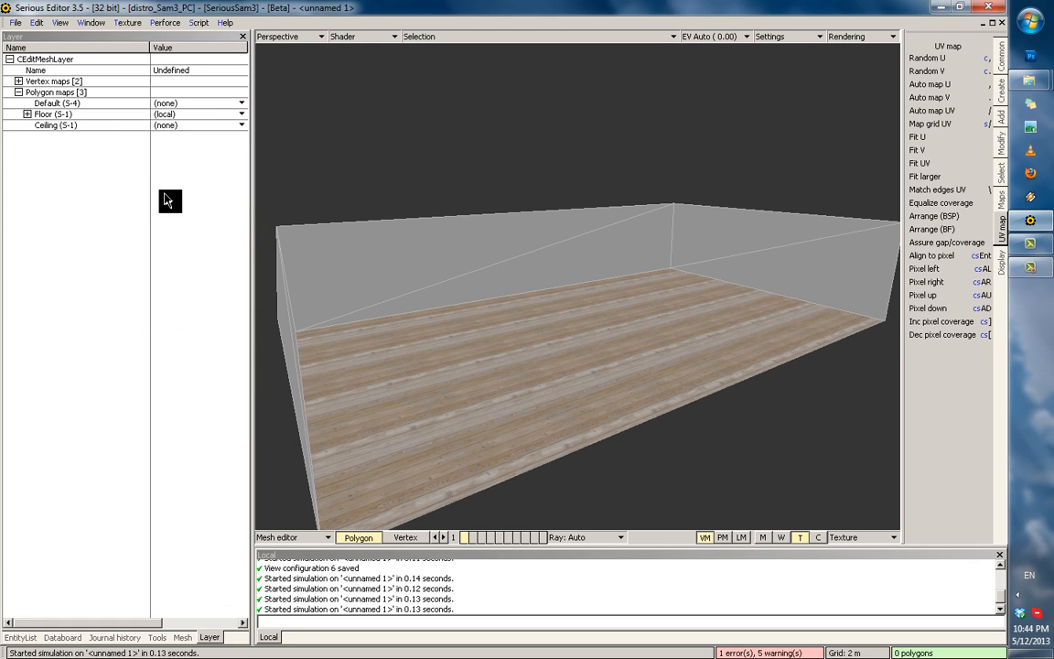
pyautogui.moveTo(419, 351); pyautogui.dragTo(287, 238, button='middle')
pyautogui.click(93, 128)
pyautogui.keyDown('shift'); pyautogui.click(519, 166); pyautogui.keyUp('shift')
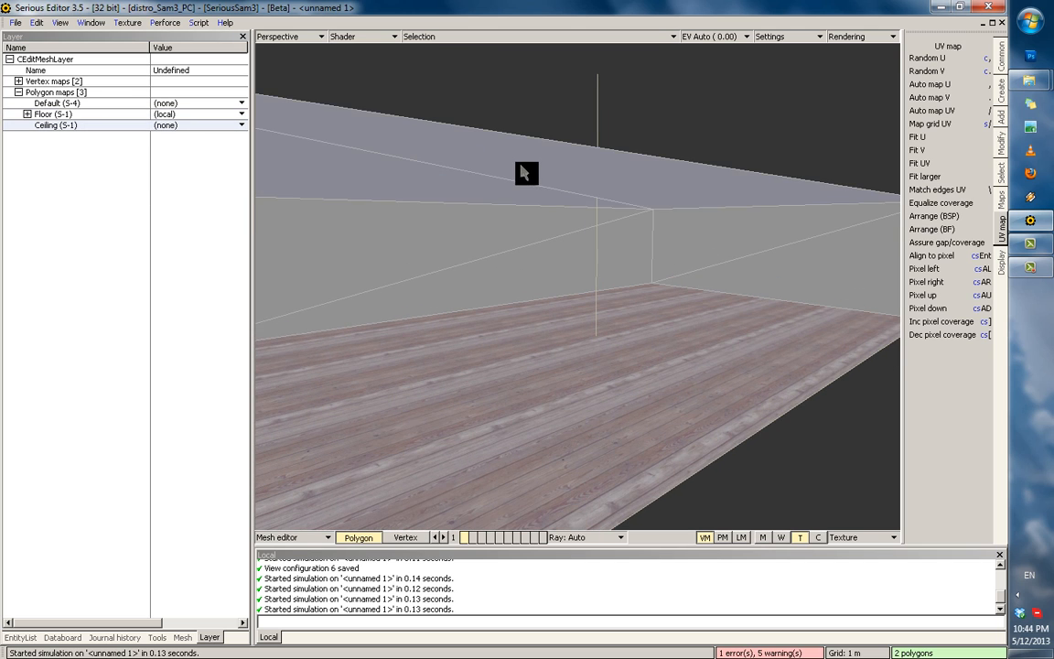
pyautogui.press('Escape')
pyautogui.moveTo(561, 245); pyautogui.dragTo(393, 211, button='middle')
pyautogui.click(54, 104)
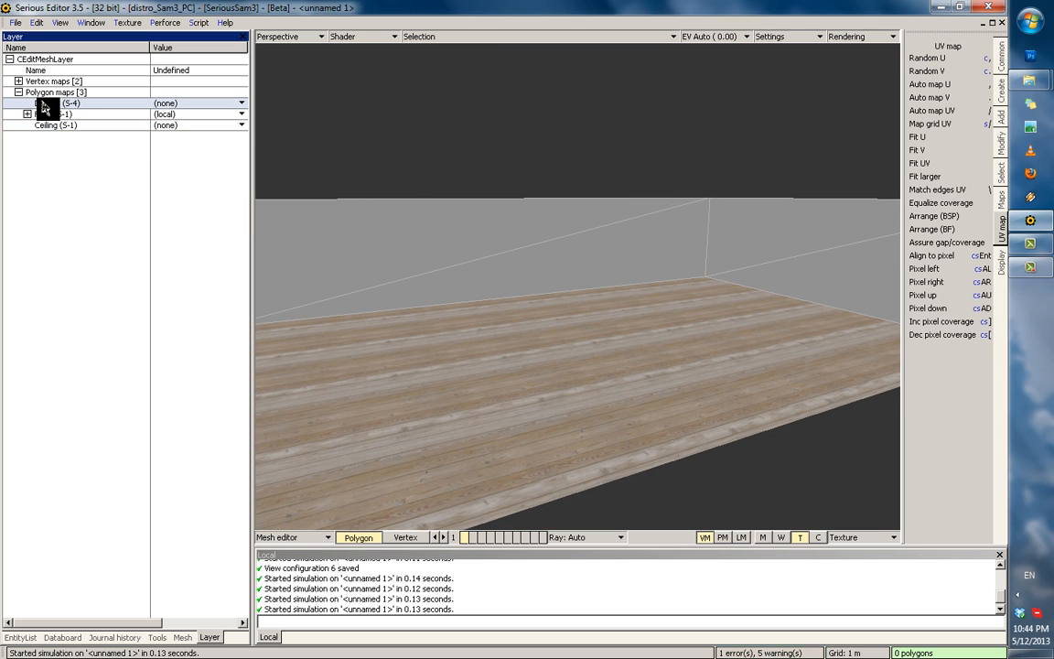
pyautogui.moveTo(684, 249); pyautogui.dragTo(569, 225, button='middle')
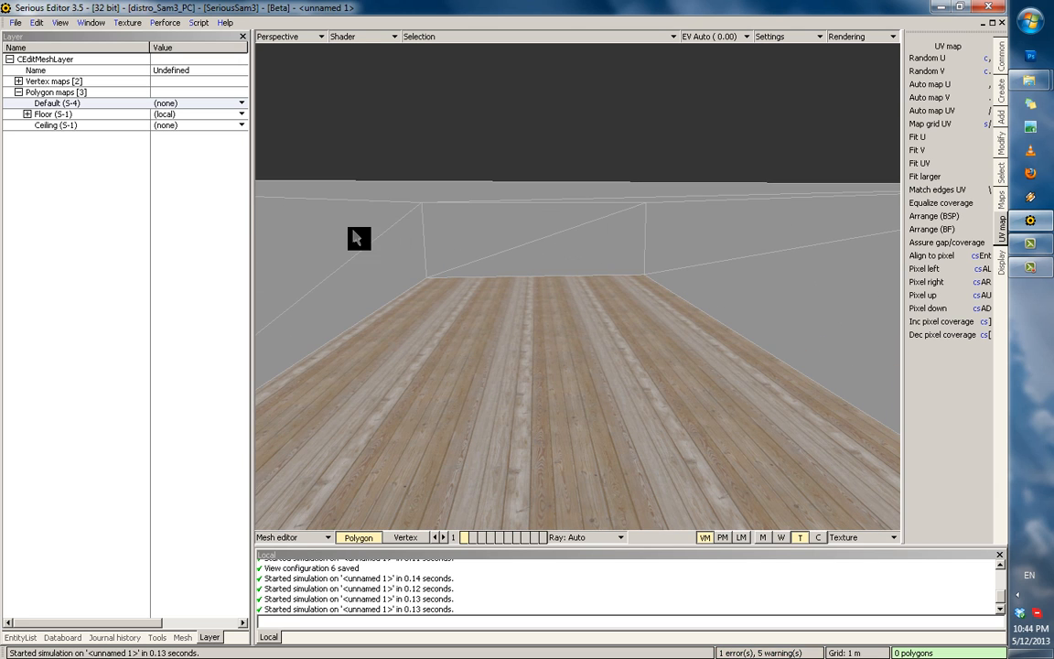
pyautogui.moveTo(671, 247); pyautogui.dragTo(560, 327, button='middle')
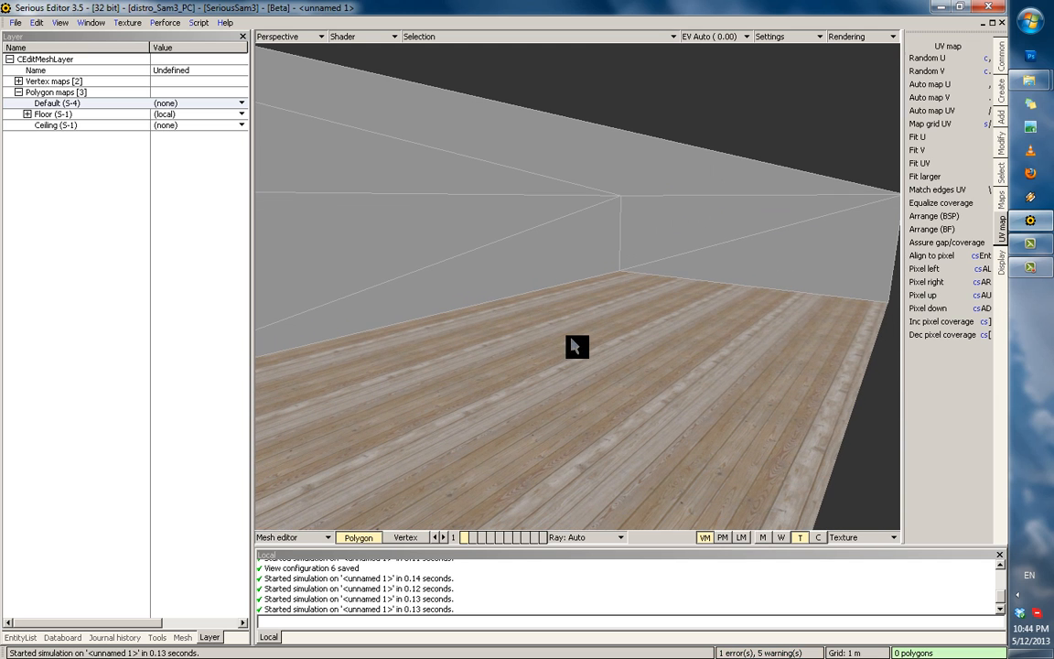
pyautogui.click(586, 351)
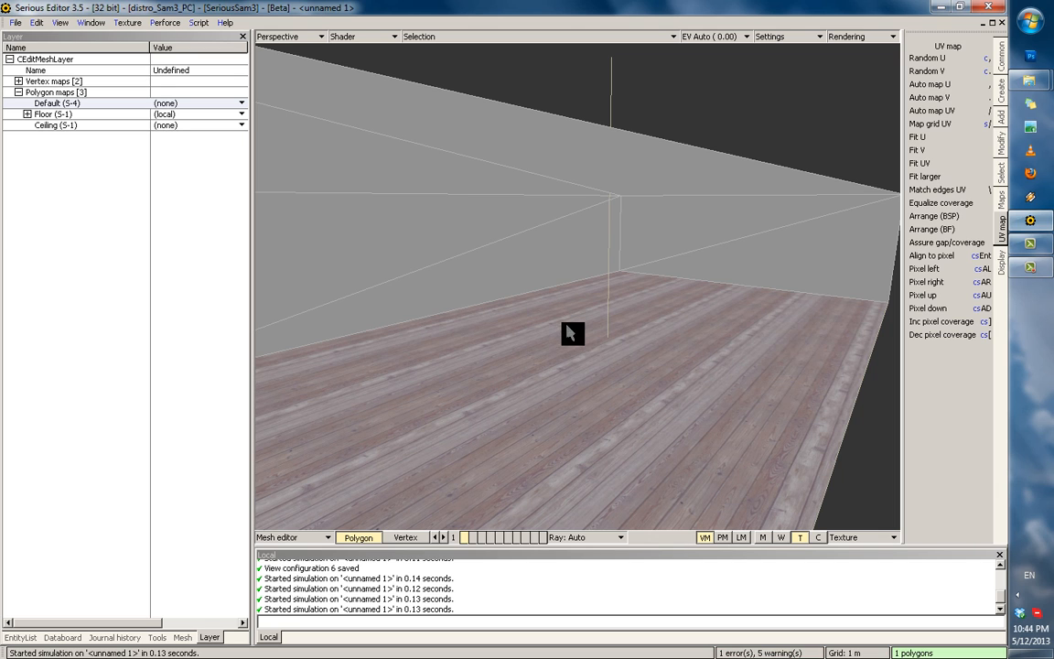
pyautogui.moveTo(597, 348)
pyautogui.mouseDown(button='middle')
pyautogui.moveTo(604, 301)
pyautogui.moveTo(596, 331)
pyautogui.mouseUp(button='middle')
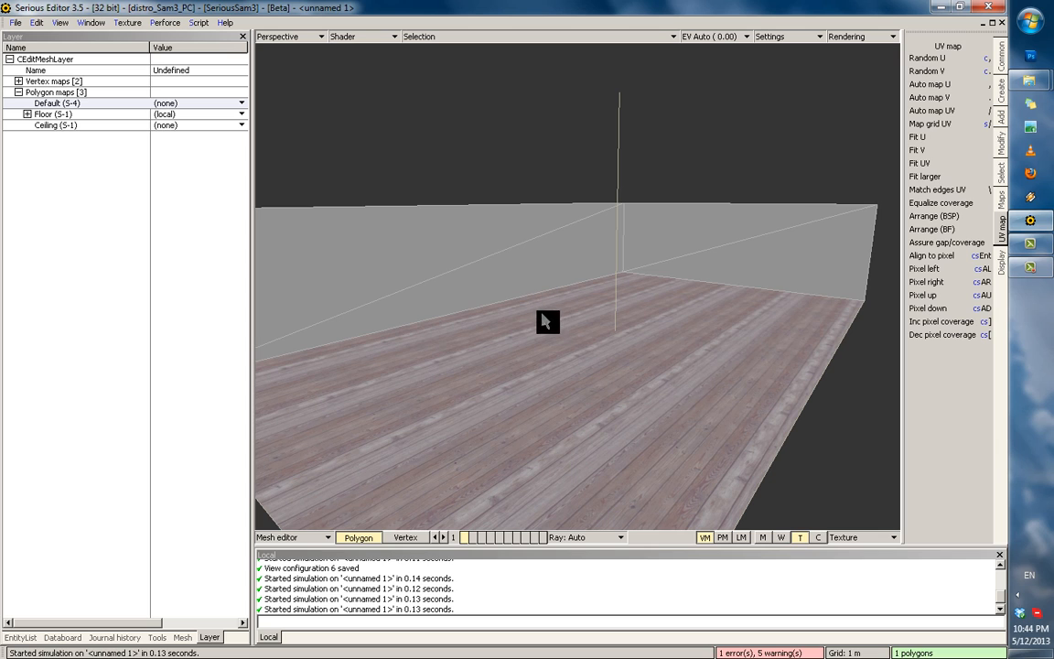
pyautogui.press('Escape')
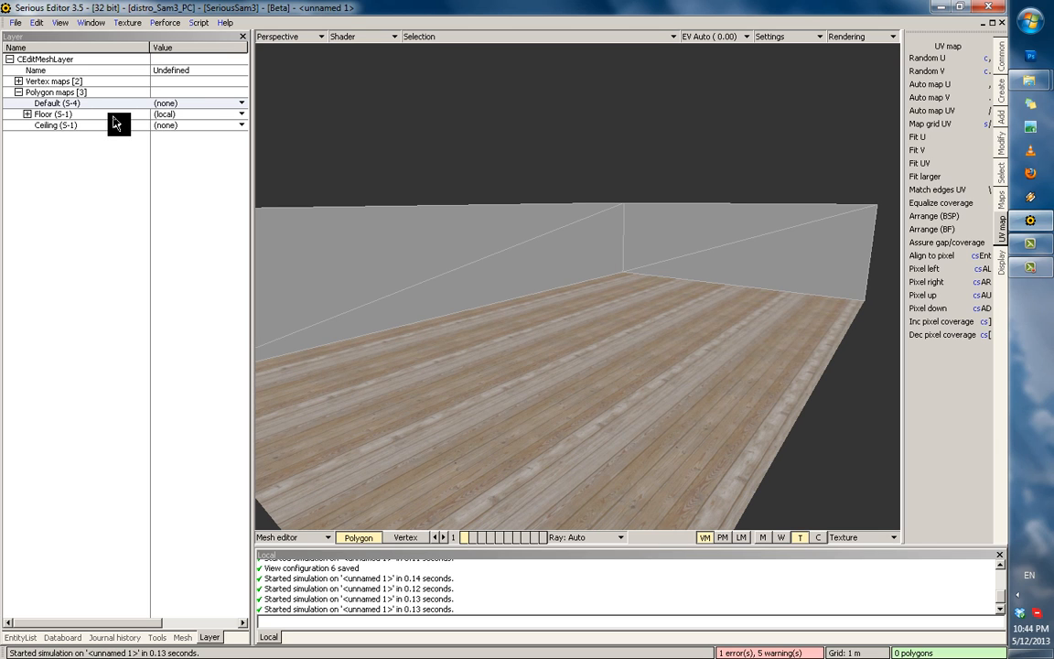
# Create a new shader preset for the Default (S-4) polygon map and expand its properties.
pyautogui.click(173, 108)
pyautogui.moveTo(246, 118)
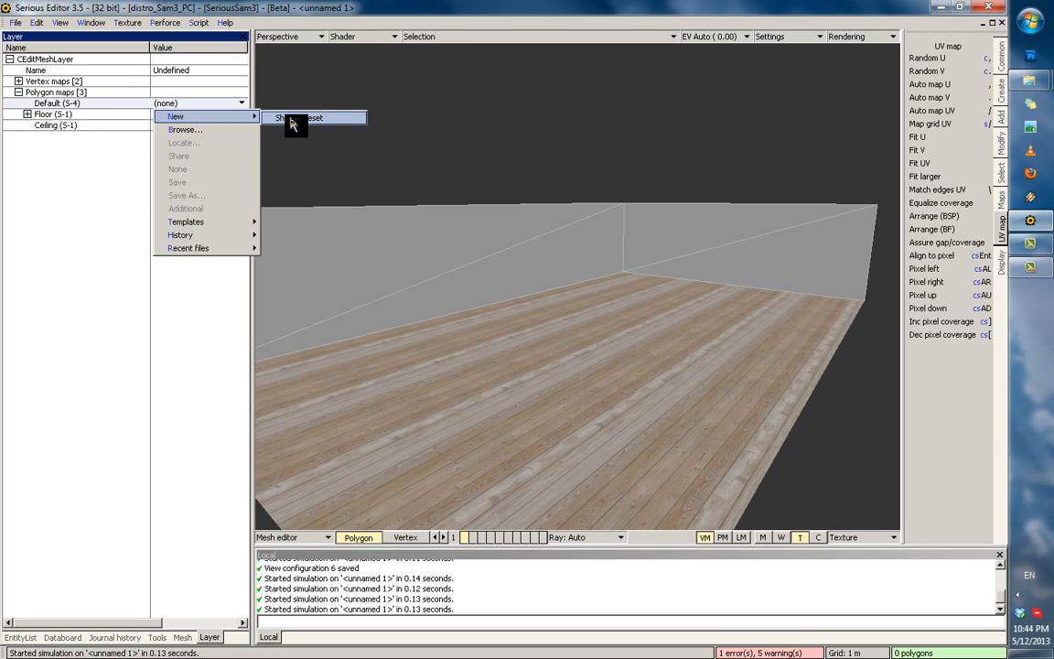
pyautogui.click(291, 123)
pyautogui.click(28, 102)
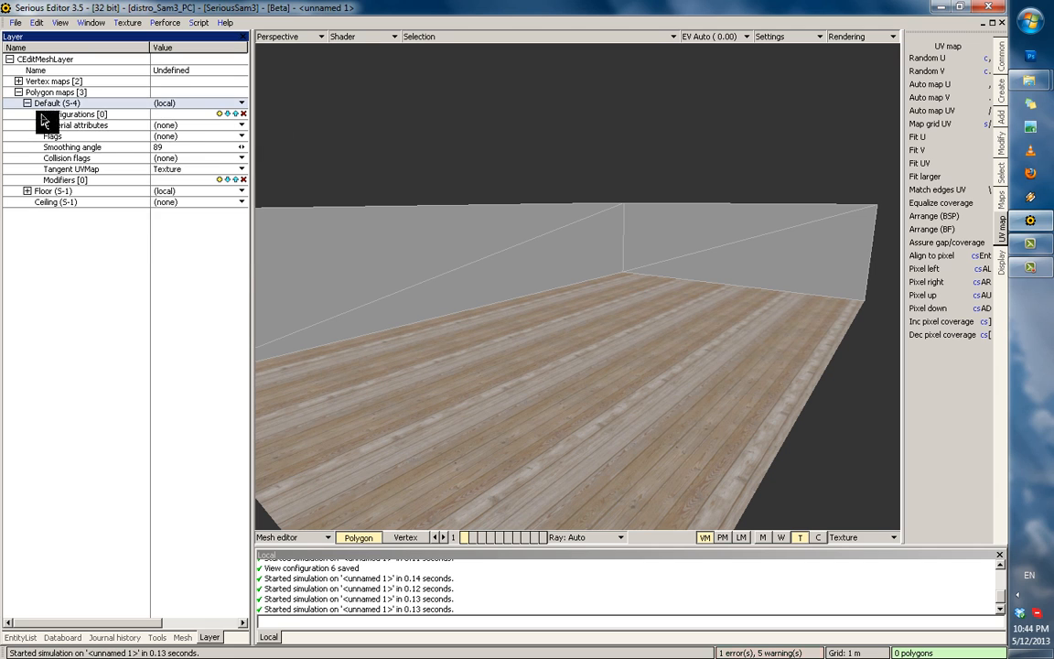
# Assign Standard.mat as the material attributes of the Default polygon map.
pyautogui.click(202, 124)
pyautogui.click(193, 152)
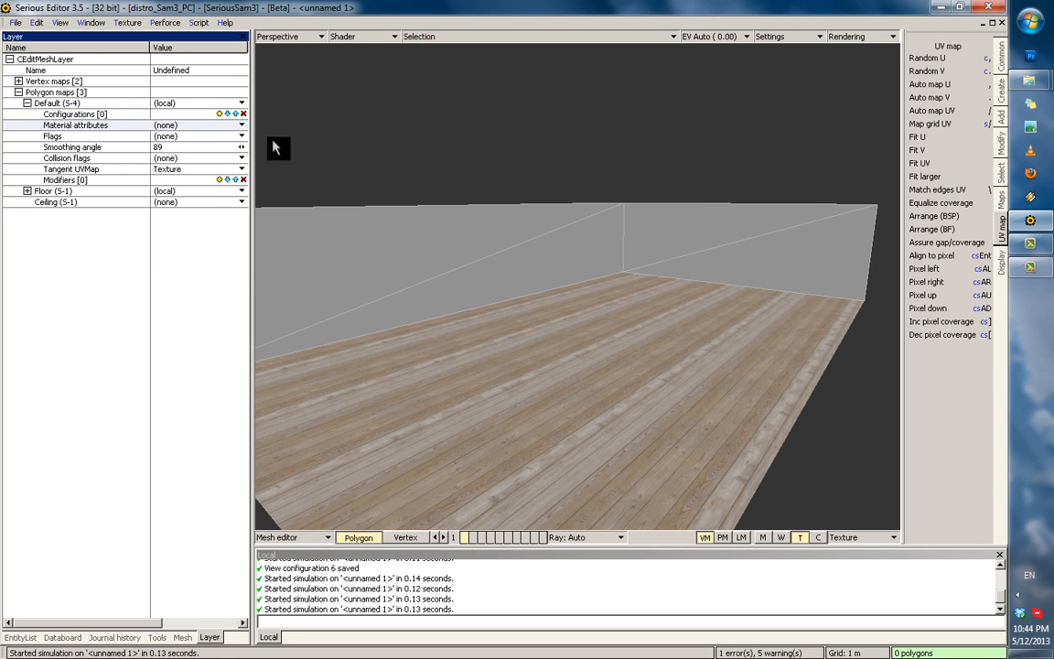
pyautogui.press('s')
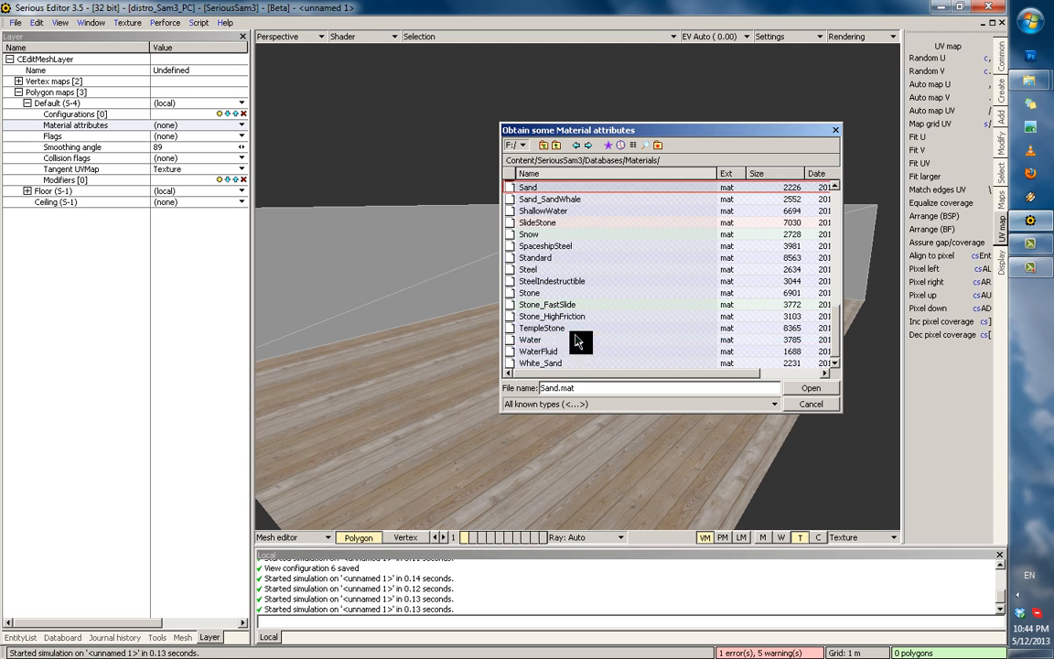
pyautogui.scroll(1, 560, 213)
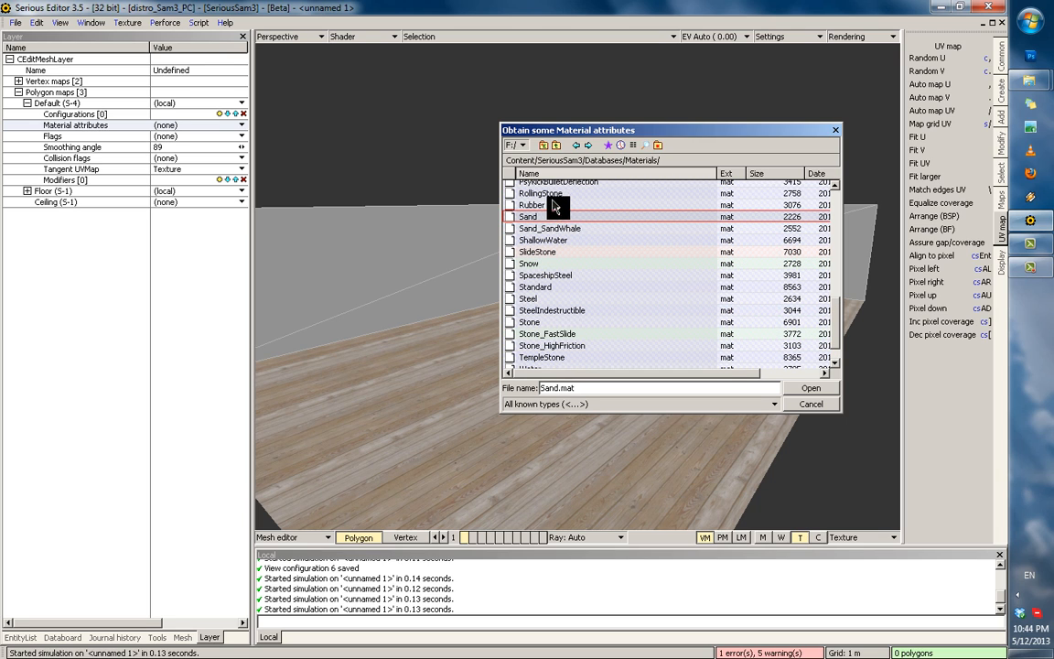
pyautogui.click(553, 276)
pyautogui.doubleClick(553, 287)
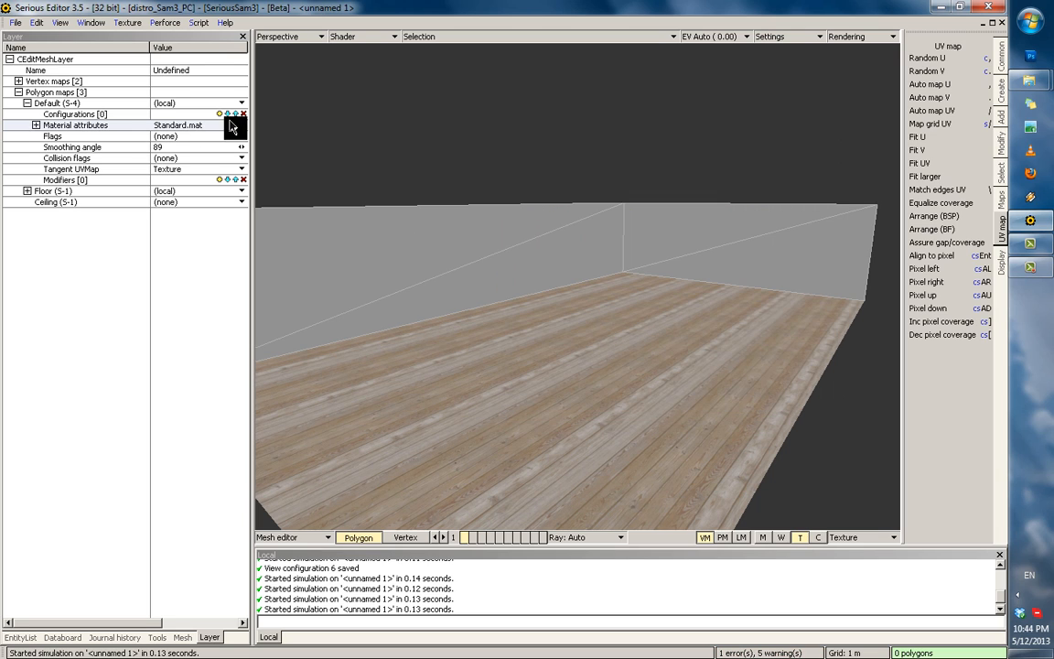
# Add a configuration to the Default polygon map and set its shader to Standard.
pyautogui.click(223, 114)
pyautogui.click(202, 125)
pyautogui.click(202, 155)
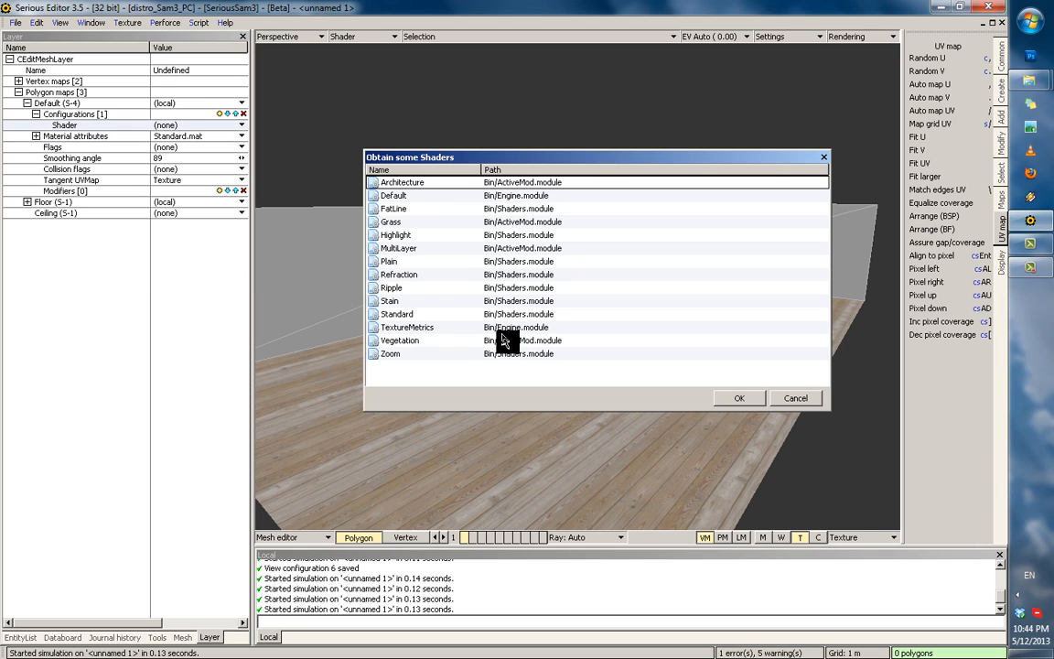
pyautogui.click(398, 314)
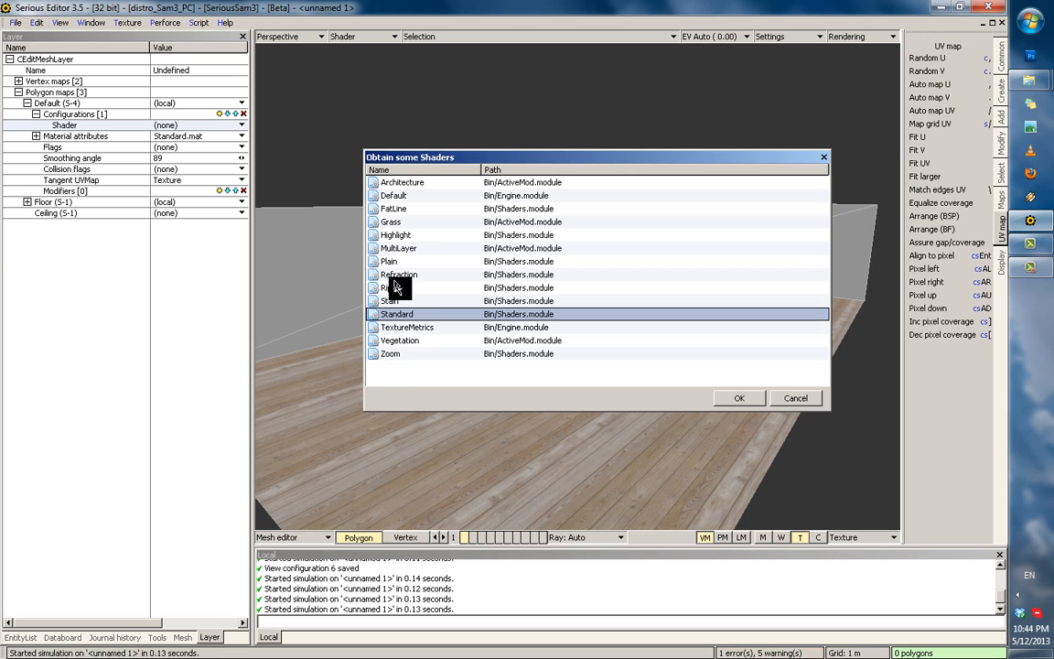
pyautogui.doubleClick(408, 316)
# Start choosing the Default shader's base texture and go to the folder Content/SeriousSam3/Textures/Generic.
pyautogui.moveTo(425, 258); pyautogui.dragTo(304, 243, button='right')
pyautogui.click(176, 180)
pyautogui.click(180, 192)
pyautogui.click(185, 219)
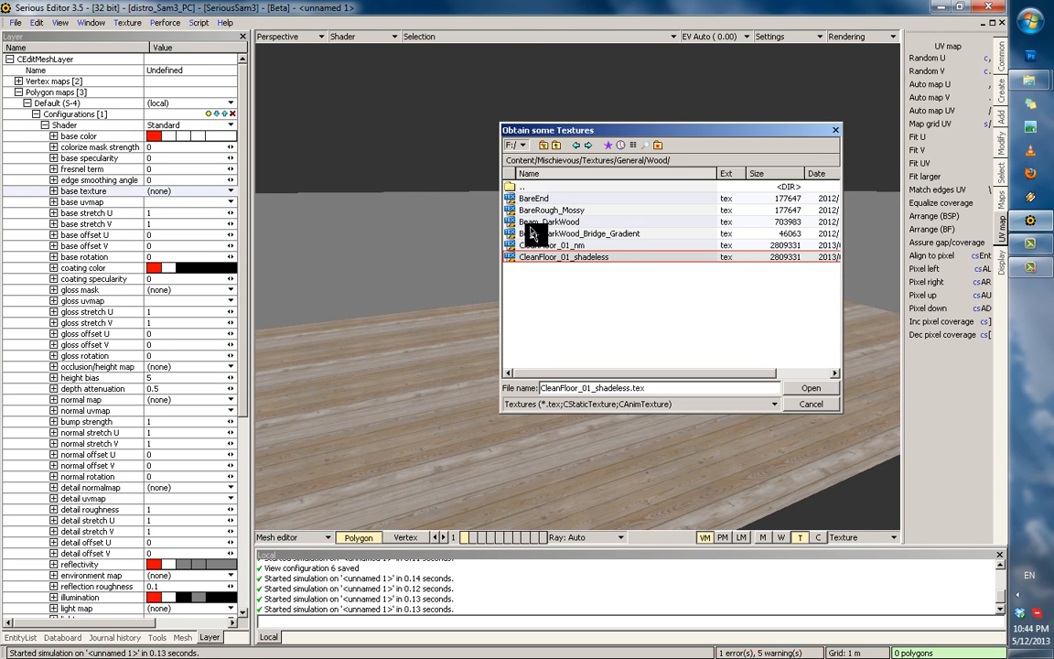
pyautogui.click(609, 144)
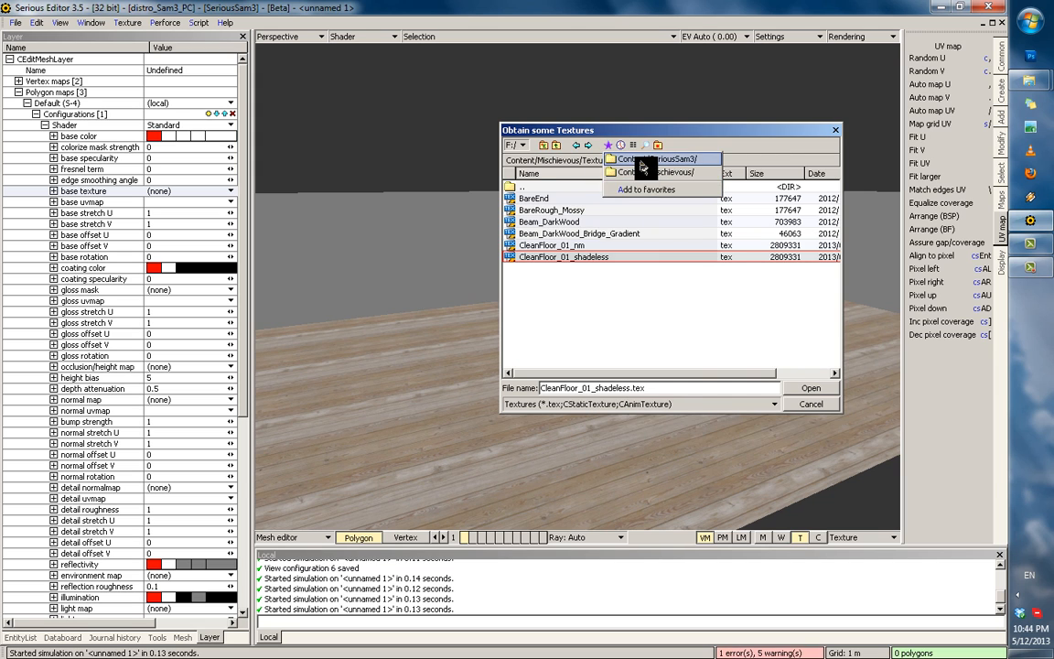
pyautogui.click(633, 169)
pyautogui.scroll(-1, 514, 327)
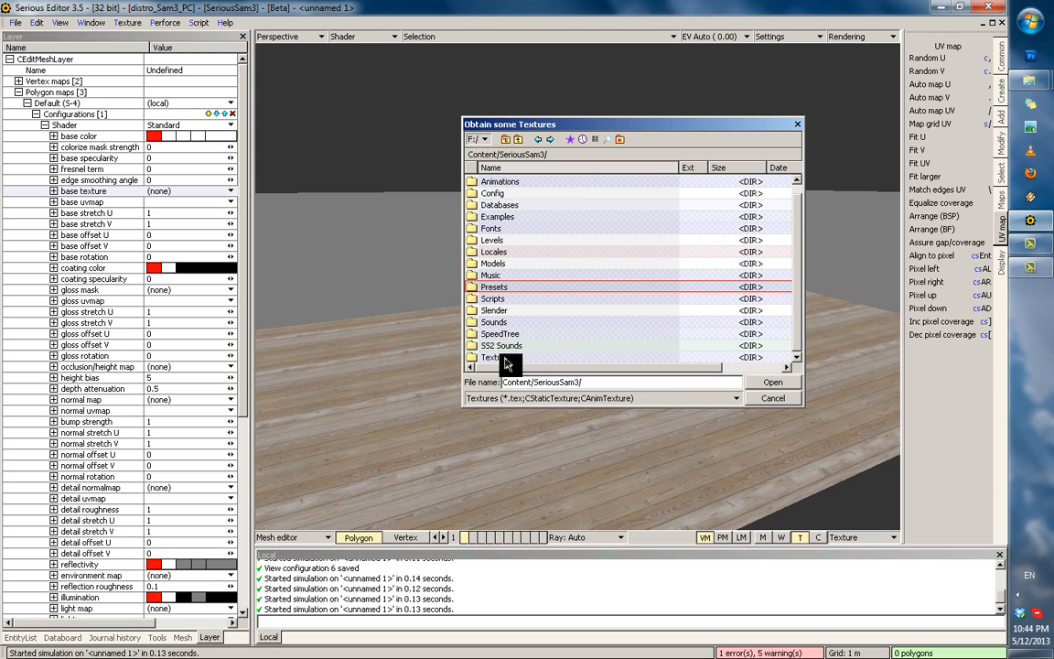
pyautogui.doubleClick(501, 335)
pyautogui.scroll(-1, 512, 322)
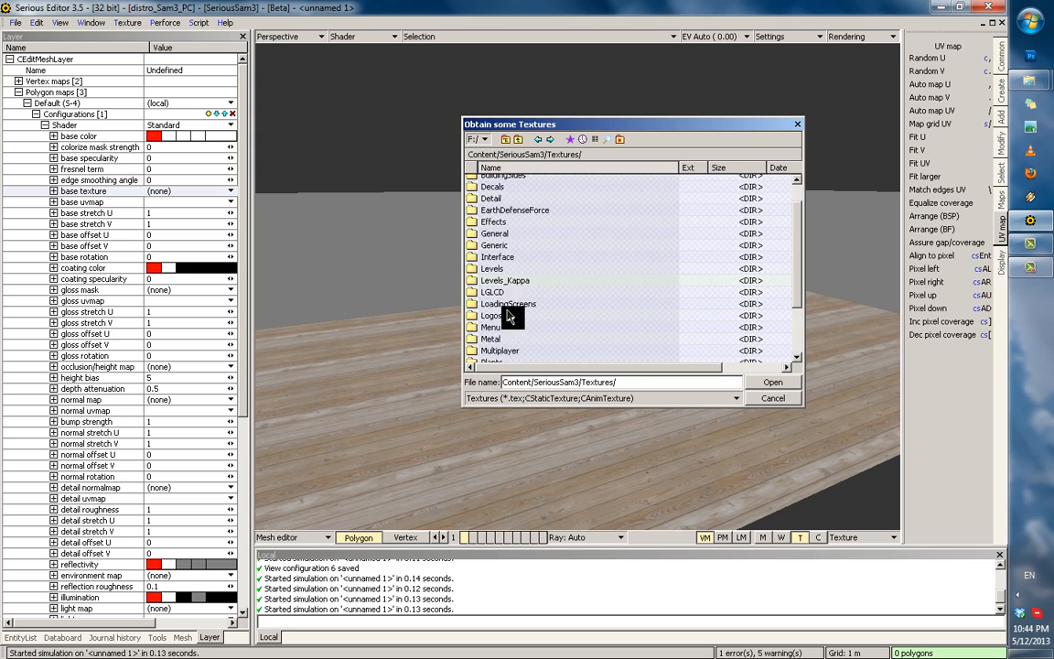
pyautogui.doubleClick(495, 245)
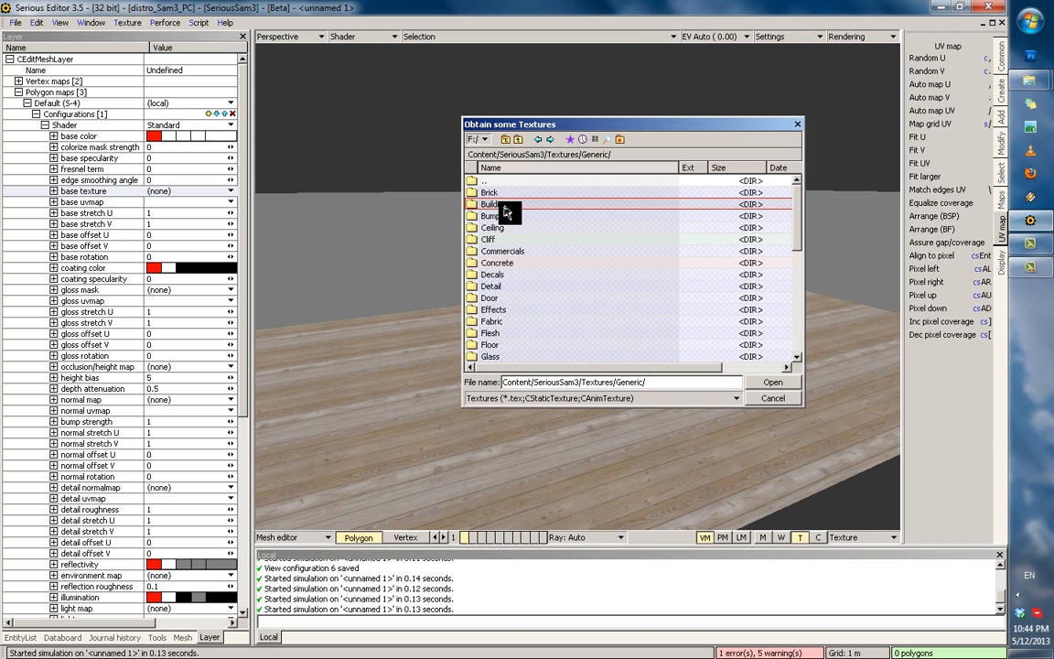
# Browse the generic Brick and Ground texture folders and assign BrickBrown01.tex as the Default shader's base texture.
pyautogui.doubleClick(499, 196)
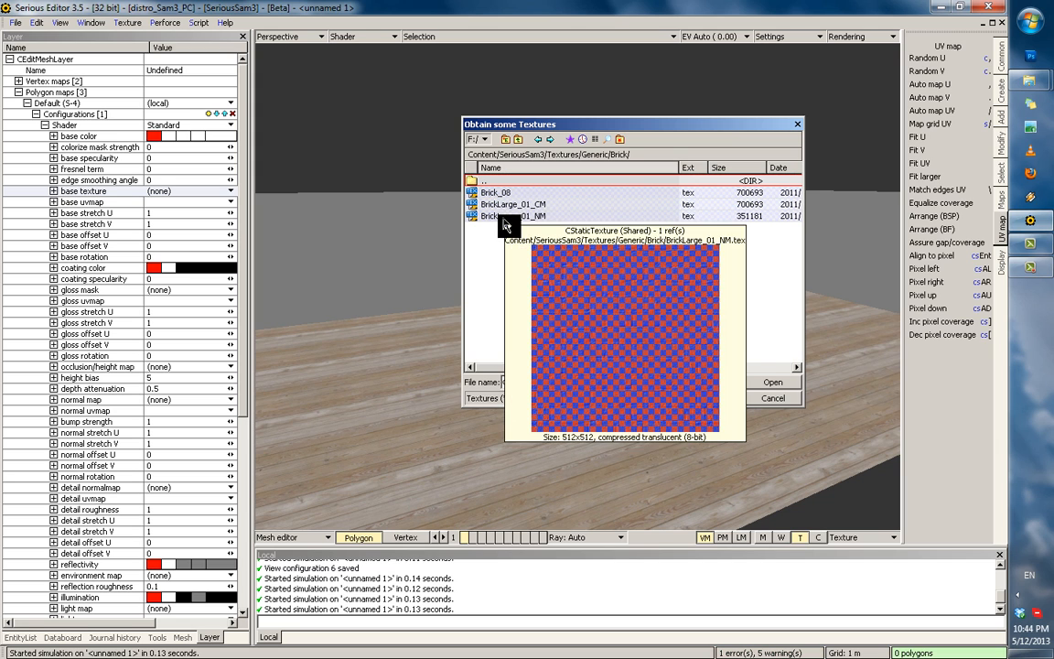
pyautogui.doubleClick(479, 180)
pyautogui.scroll(-8, 538, 240)
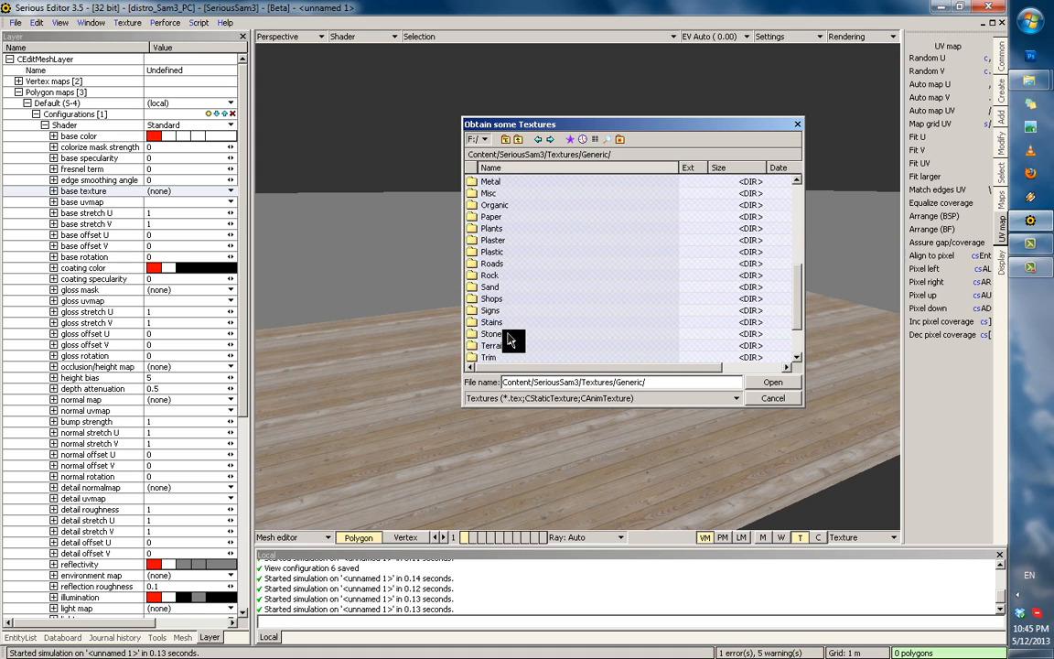
pyautogui.scroll(3, 513, 273)
pyautogui.scroll(3, 512, 274)
pyautogui.doubleClick(511, 220)
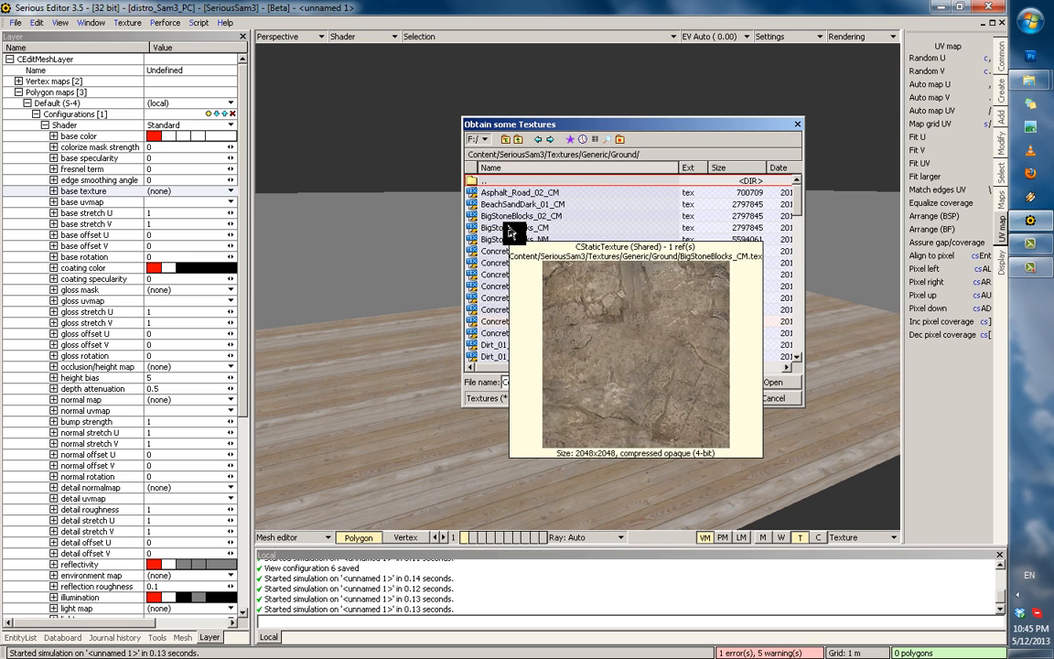
pyautogui.scroll(-15, 517, 348)
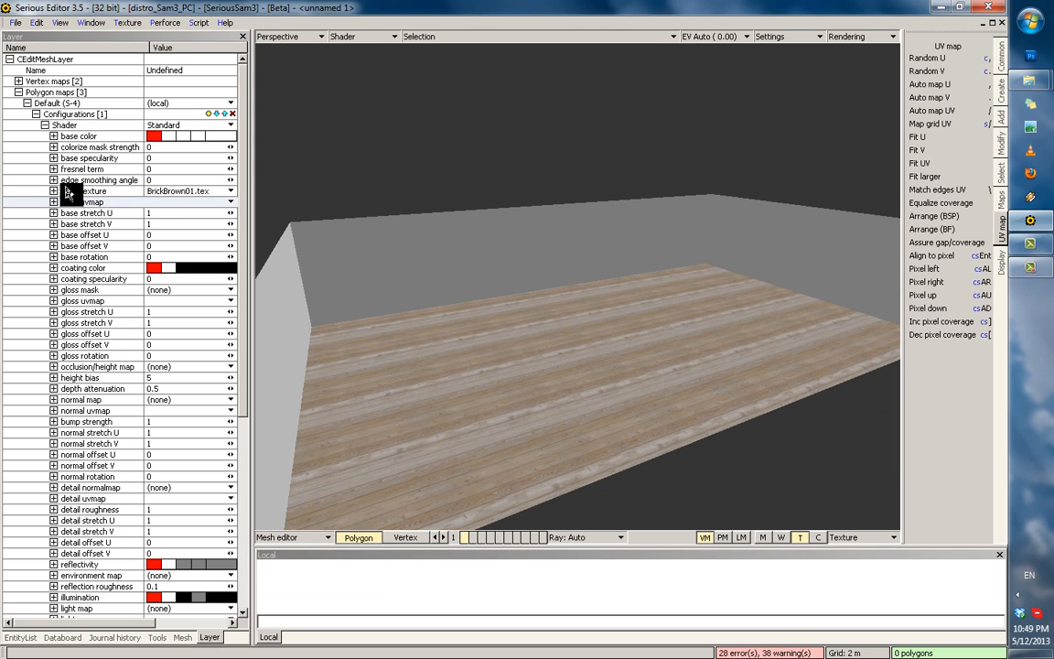
pyautogui.click(147, 192)
pyautogui.moveTo(177, 198)
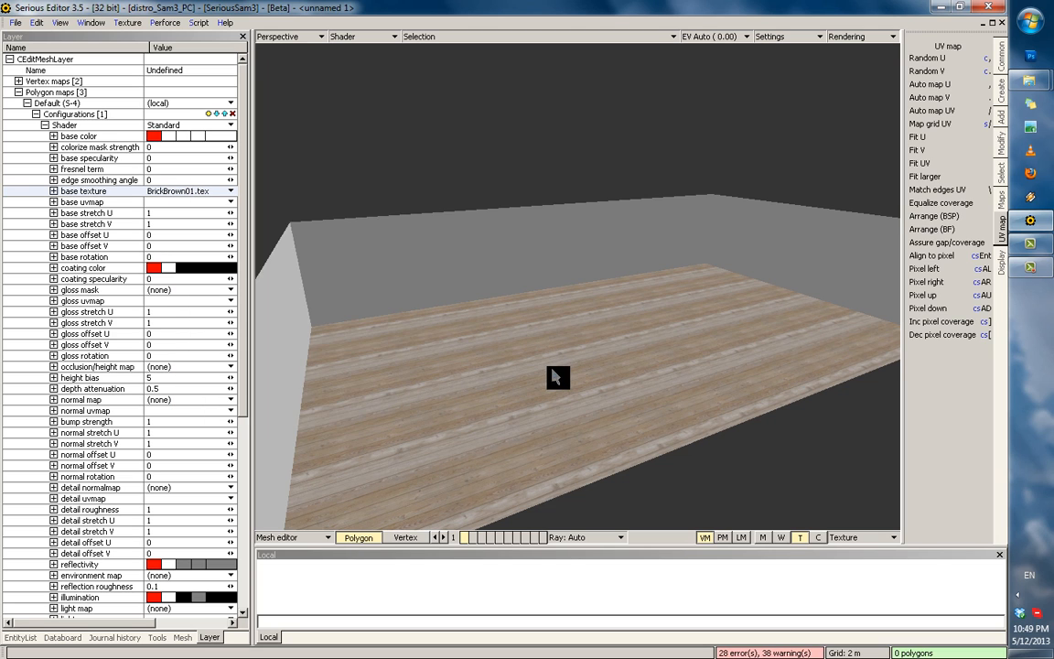
# Examine from several angles how the room's walls look with the base texture assigned.
pyautogui.scroll(-3, 577, 338)
pyautogui.moveTo(598, 301); pyautogui.dragTo(545, 220, button='middle')
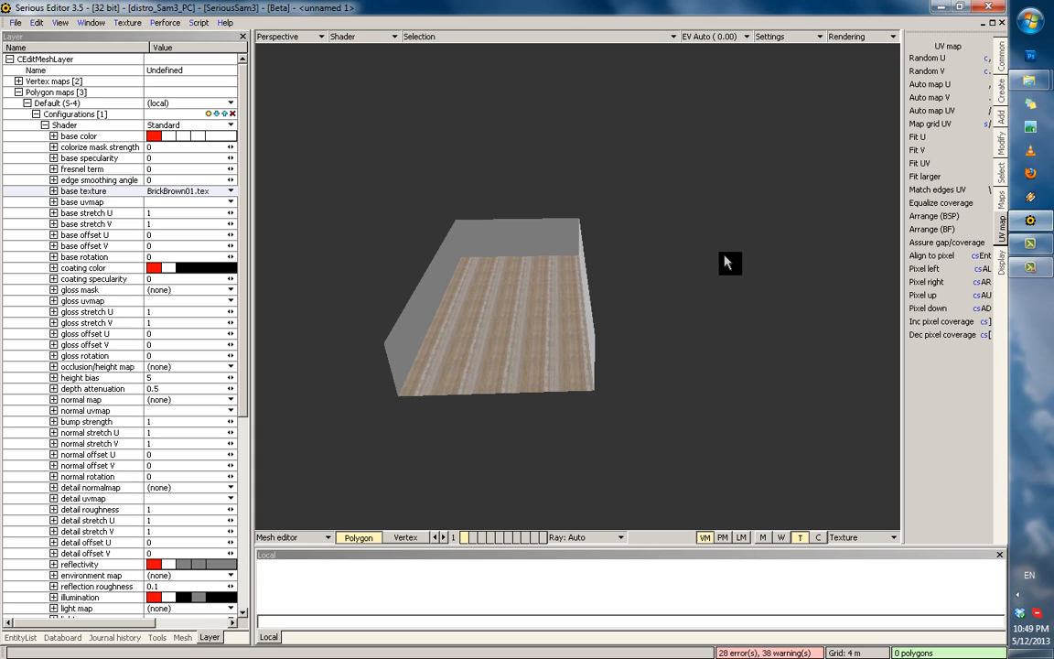
pyautogui.moveTo(711, 305); pyautogui.dragTo(609, 353, button='middle')
pyautogui.scroll(2, 548, 357)
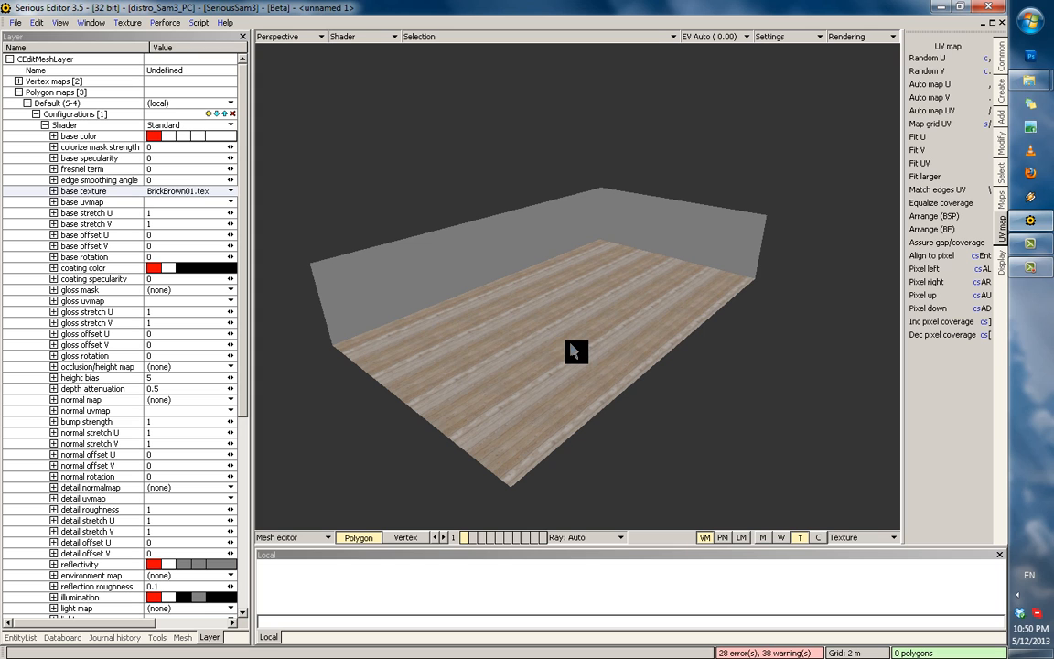
pyautogui.click(452, 271)
pyautogui.click(539, 231)
pyautogui.scroll(2, 562, 346)
pyautogui.moveTo(561, 346)
pyautogui.mouseDown(button='middle')
pyautogui.moveTo(539, 314)
pyautogui.moveTo(550, 331)
pyautogui.mouseUp(button='middle')
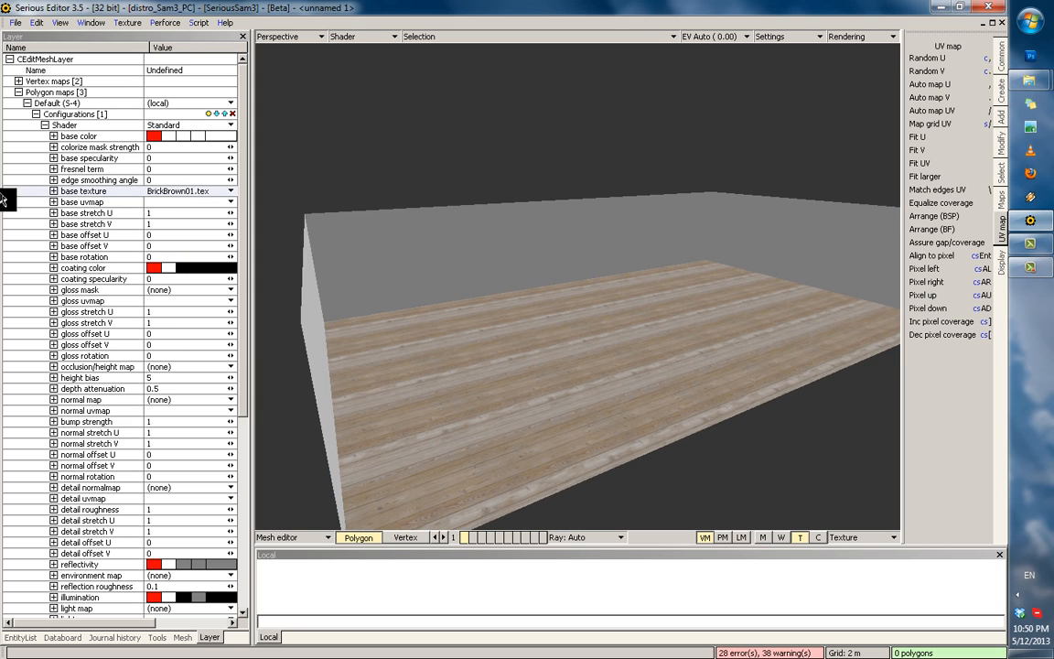
# Set the base UV map of the Default shader to Texture.
pyautogui.click(86, 206)
pyautogui.click(231, 203)
pyautogui.click(211, 214)
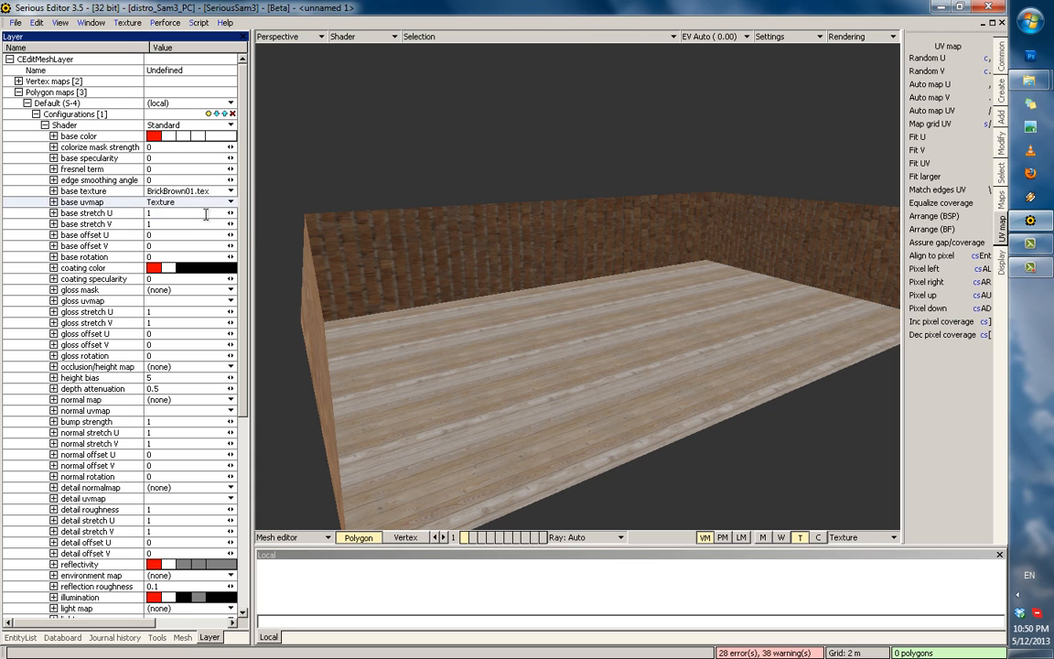
# Select the four brick wall polygons of the room from inside.
pyautogui.scroll(2, 492, 367)
pyautogui.scroll(2, 475, 249)
pyautogui.moveTo(475, 249); pyautogui.dragTo(475, 126, button='middle')
pyautogui.click(555, 324)
pyautogui.click(769, 310)
pyautogui.moveTo(502, 375); pyautogui.dragTo(533, 228, button='middle')
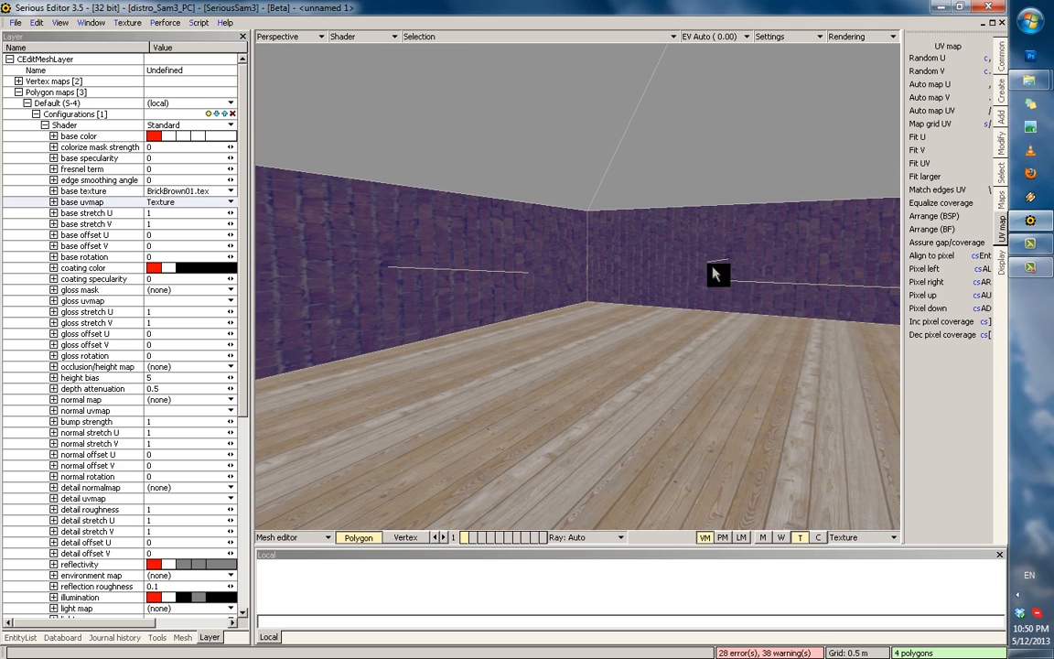
pyautogui.moveTo(716, 273); pyautogui.dragTo(585, 272, button='middle')
pyautogui.press('m')
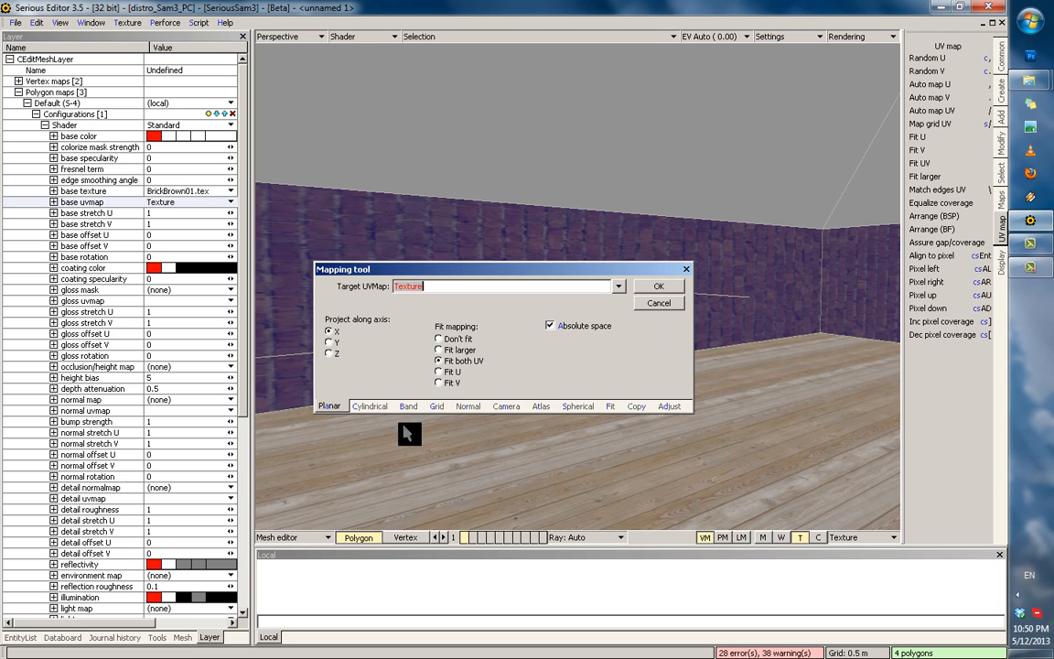
pyautogui.click(464, 406)
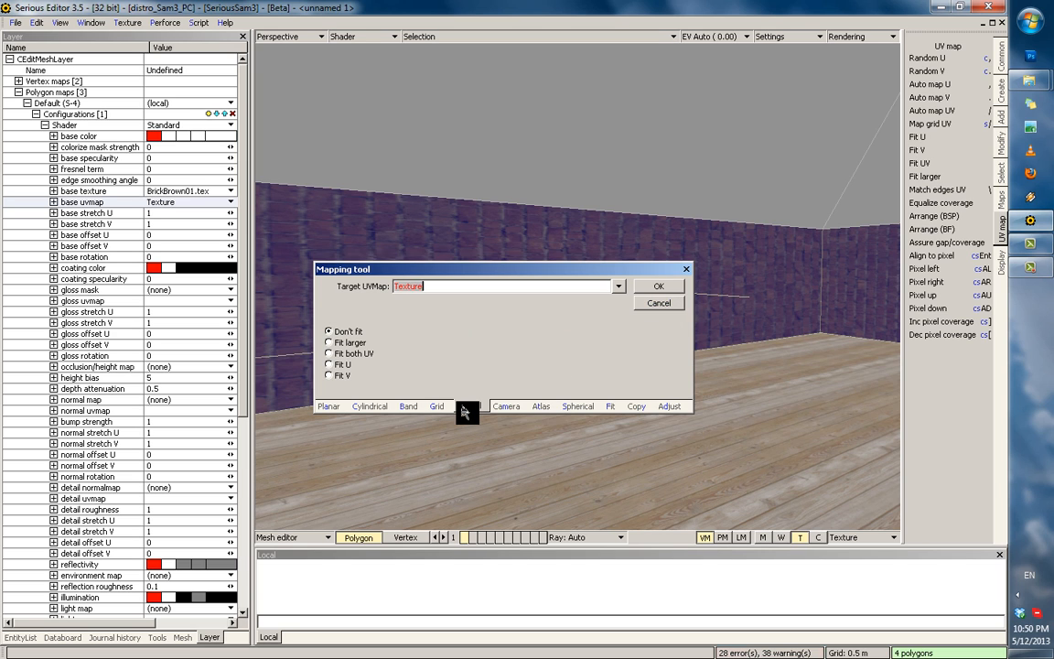
pyautogui.click(672, 307)
# Show the UV view beside the perspective and map the walls with a planar X projection, fit both UV, absolute space.
pyautogui.press('u')
pyautogui.press('m')
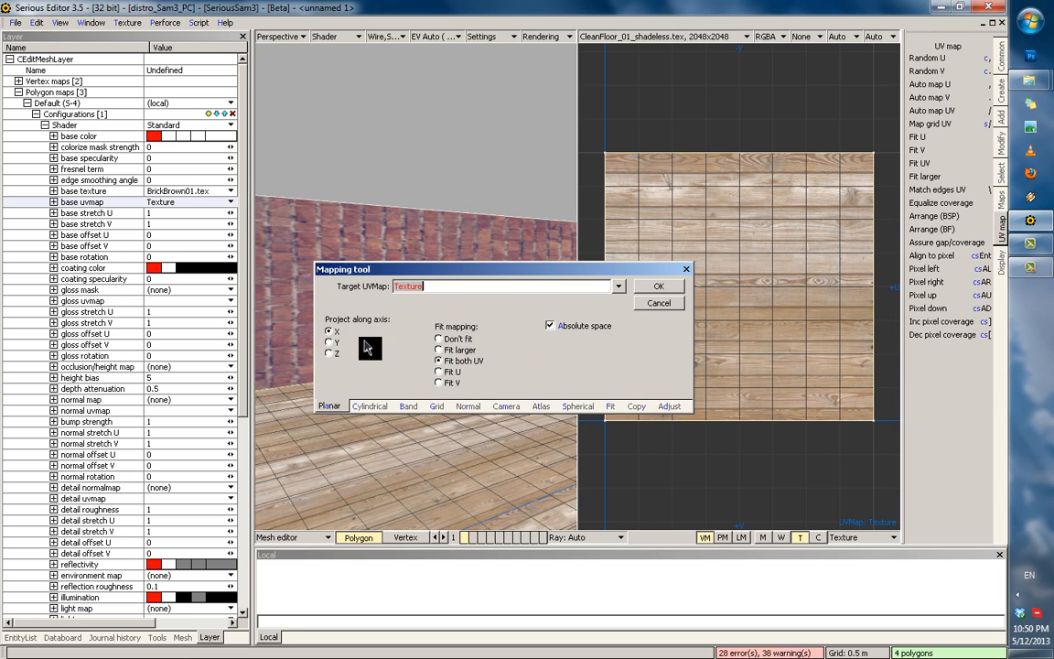
pyautogui.click(662, 287)
pyautogui.moveTo(471, 389); pyautogui.dragTo(671, 416, button='middle')
pyautogui.scroll(-3, 671, 420)
# Remap the four walls on the Texture UV map with Normal mapping and the Don't fit option.
pyautogui.press('m')
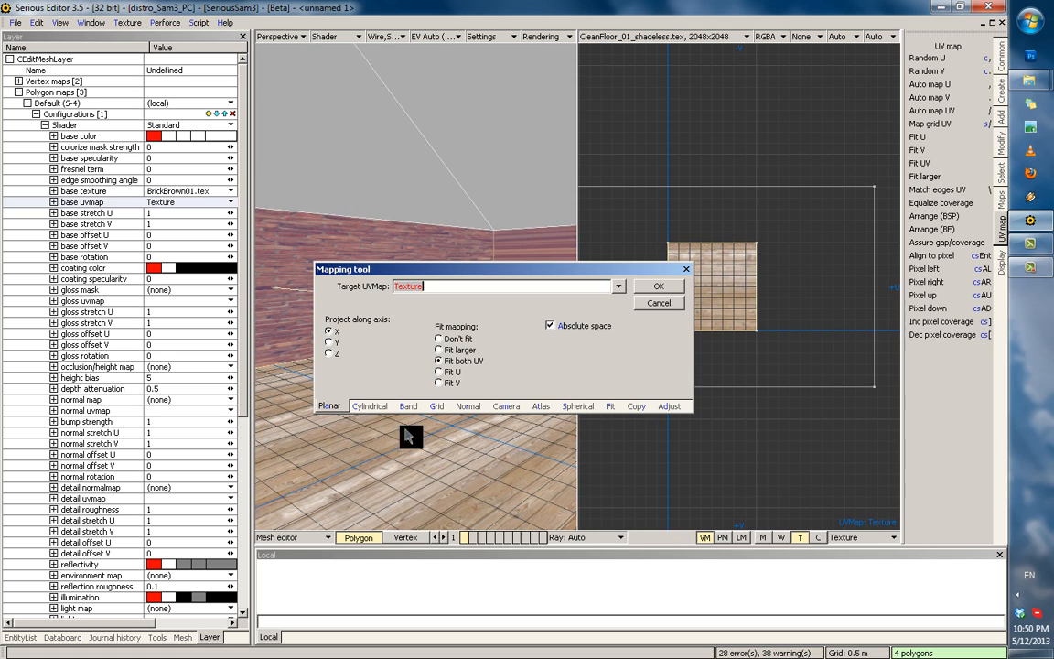
pyautogui.click(467, 405)
pyautogui.click(657, 291)
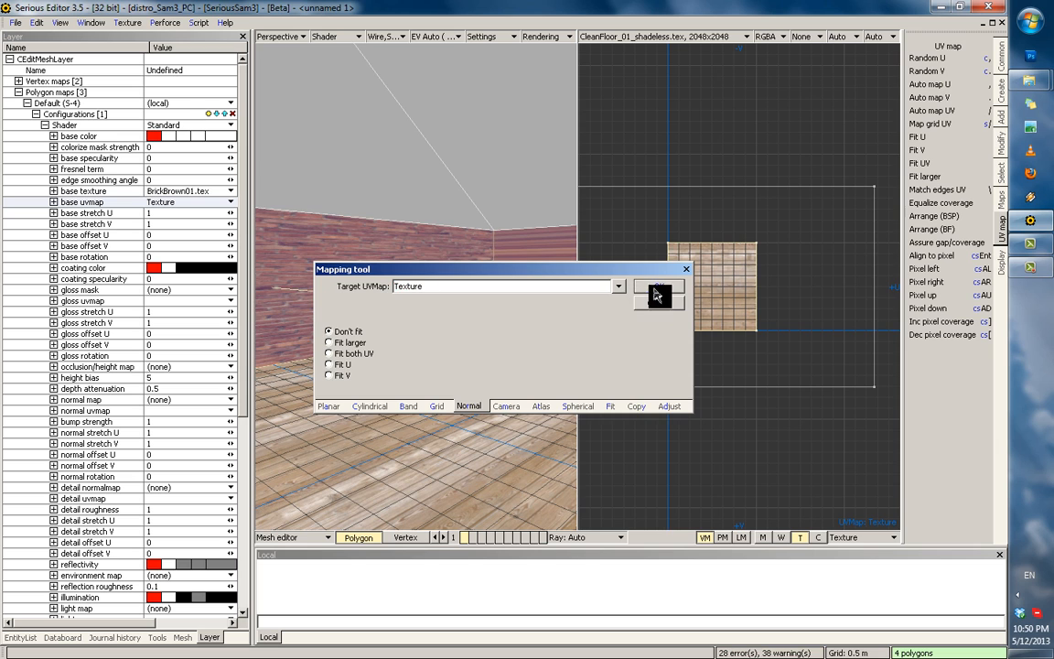
pyautogui.scroll(-2, 644, 238)
pyautogui.scroll(-1, 720, 301)
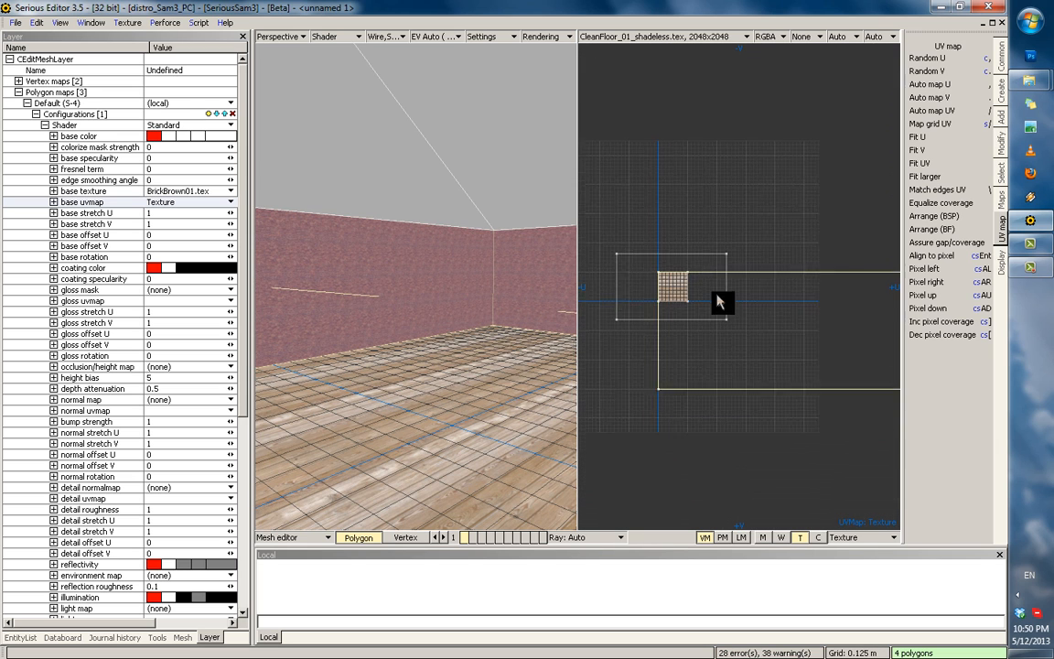
pyautogui.moveTo(719, 301); pyautogui.dragTo(706, 295, button='middle')
pyautogui.moveTo(753, 360); pyautogui.dragTo(589, 264, button='middle')
pyautogui.moveTo(506, 323); pyautogui.dragTo(363, 323, button='middle')
pyautogui.scroll(-2, 632, 318)
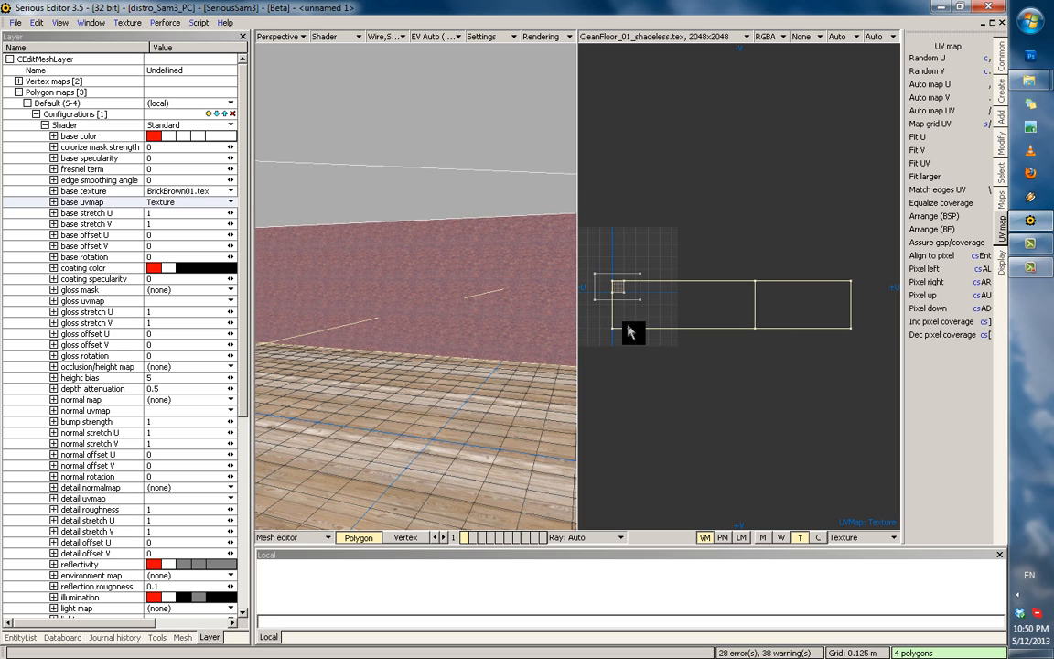
pyautogui.scroll(1, 767, 331)
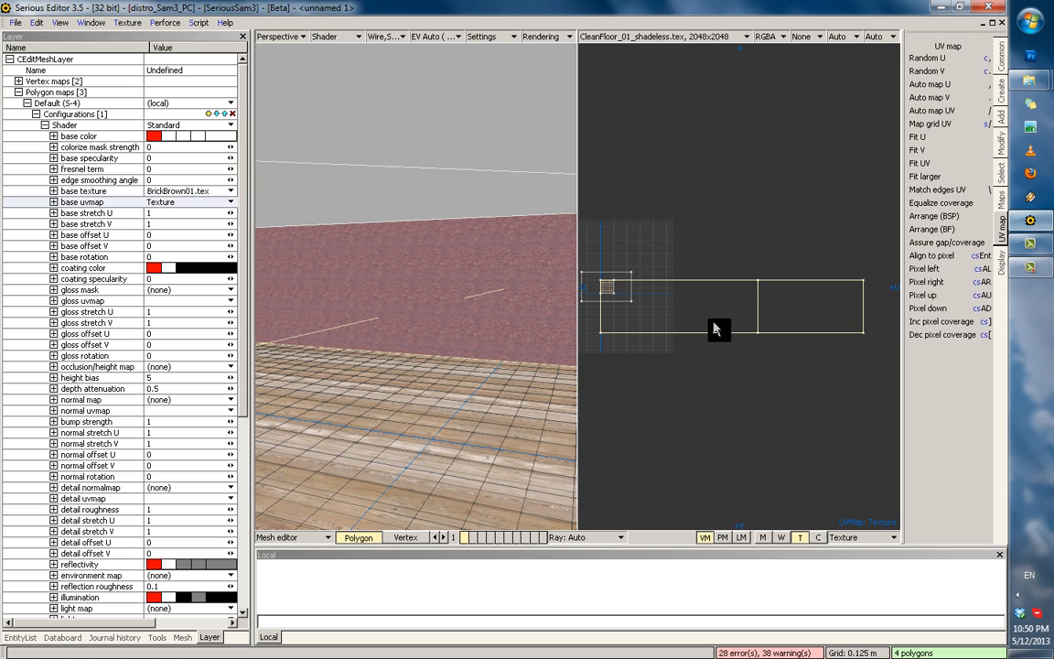
pyautogui.scroll(-6, 410, 328)
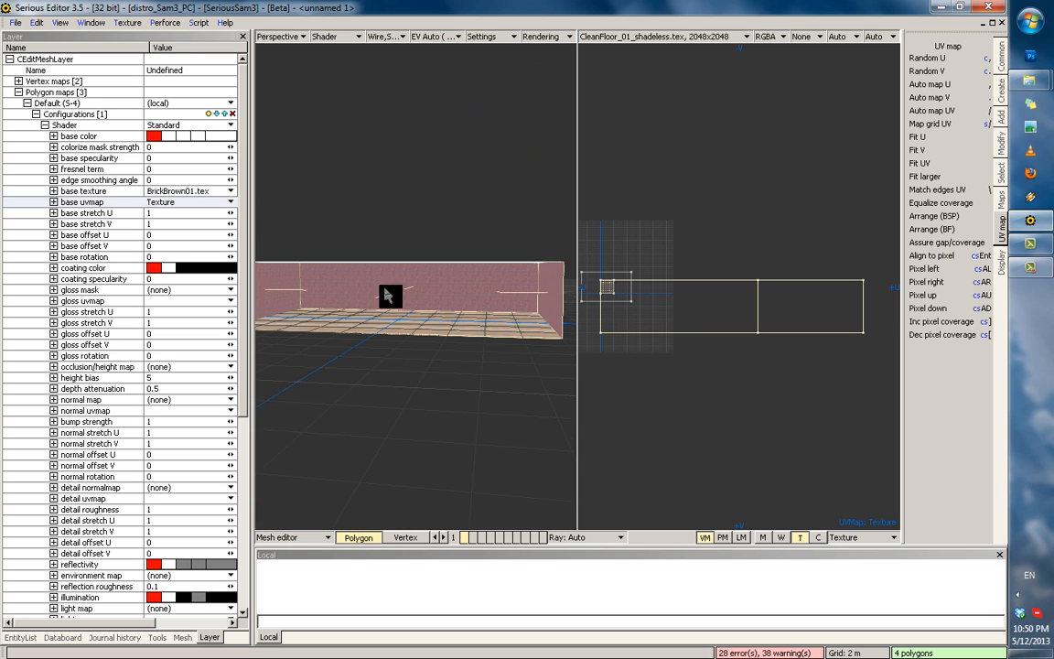
# Remap the four walls on the Texture UV map with Normal mapping and the Fit V option.
pyautogui.press('m')
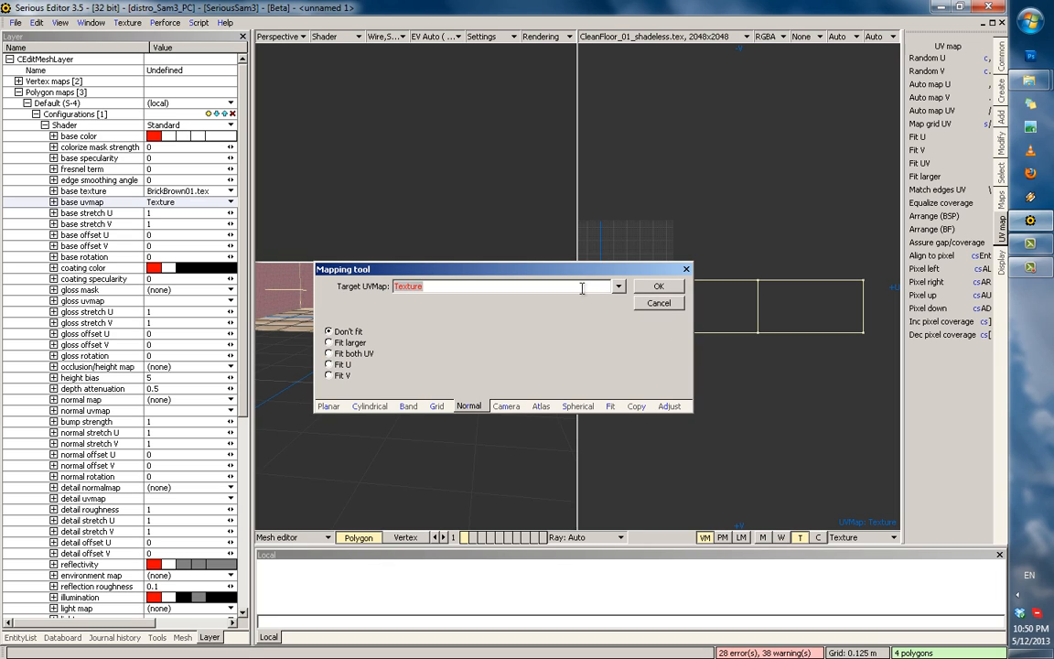
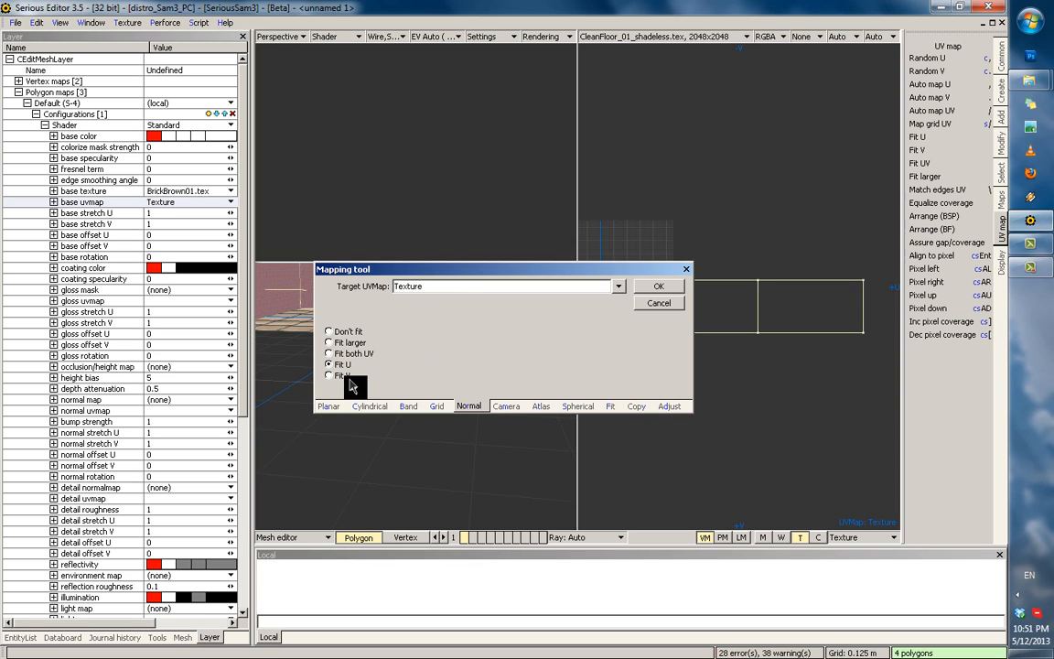
pyautogui.click(661, 291)
pyautogui.moveTo(447, 268); pyautogui.dragTo(389, 338, button='middle')
pyautogui.press('m')
pyautogui.click(659, 286)
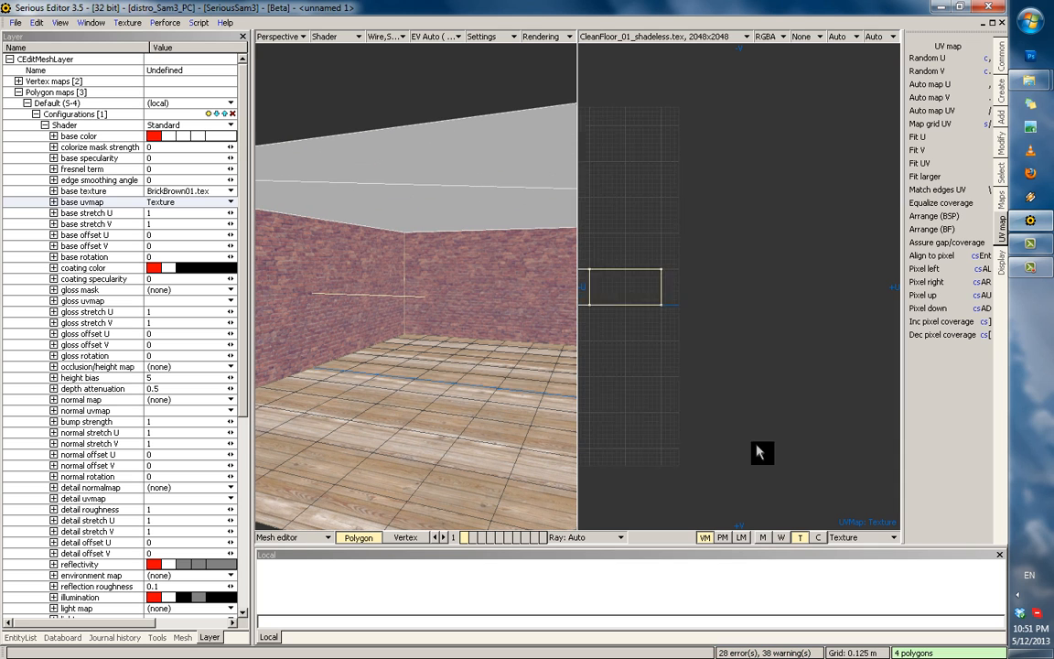
pyautogui.scroll(2, 764, 324)
pyautogui.moveTo(442, 295); pyautogui.dragTo(478, 281, button='middle')
pyautogui.press('m')
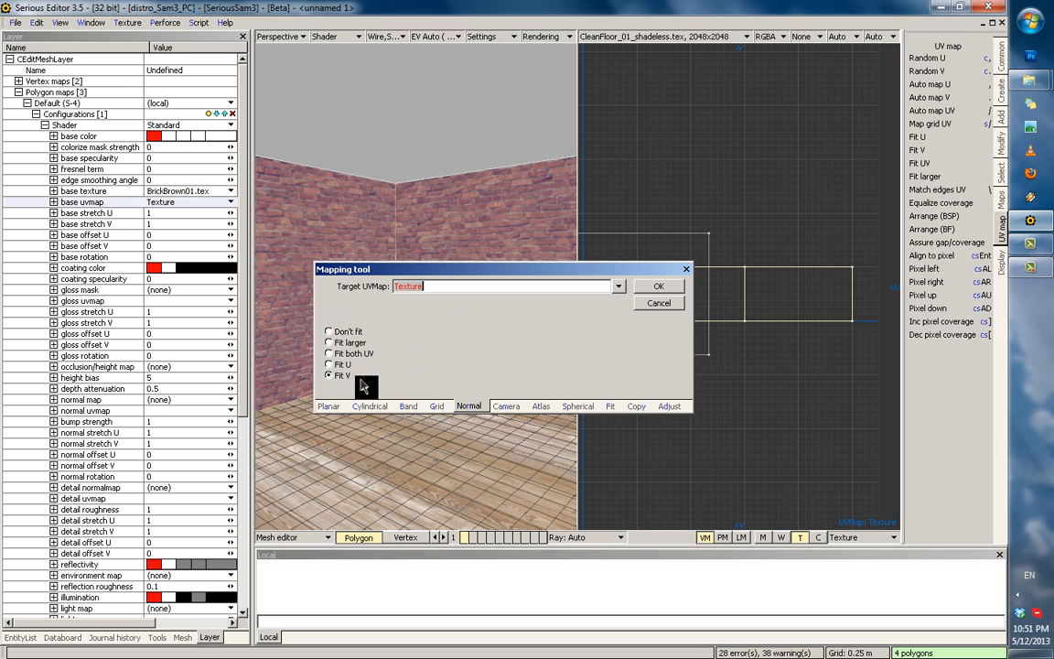
pyautogui.click(462, 408)
pyautogui.click(661, 287)
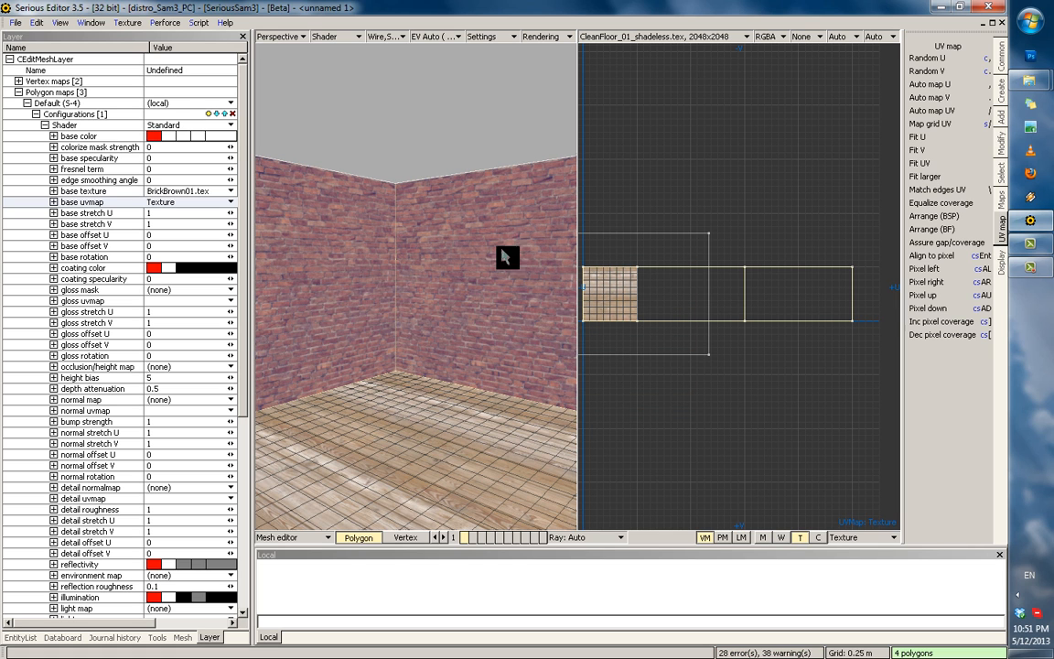
# Examine how the walls' UV layout lines up with the texture tile in the UV view.
pyautogui.moveTo(549, 300); pyautogui.dragTo(447, 325, button='middle')
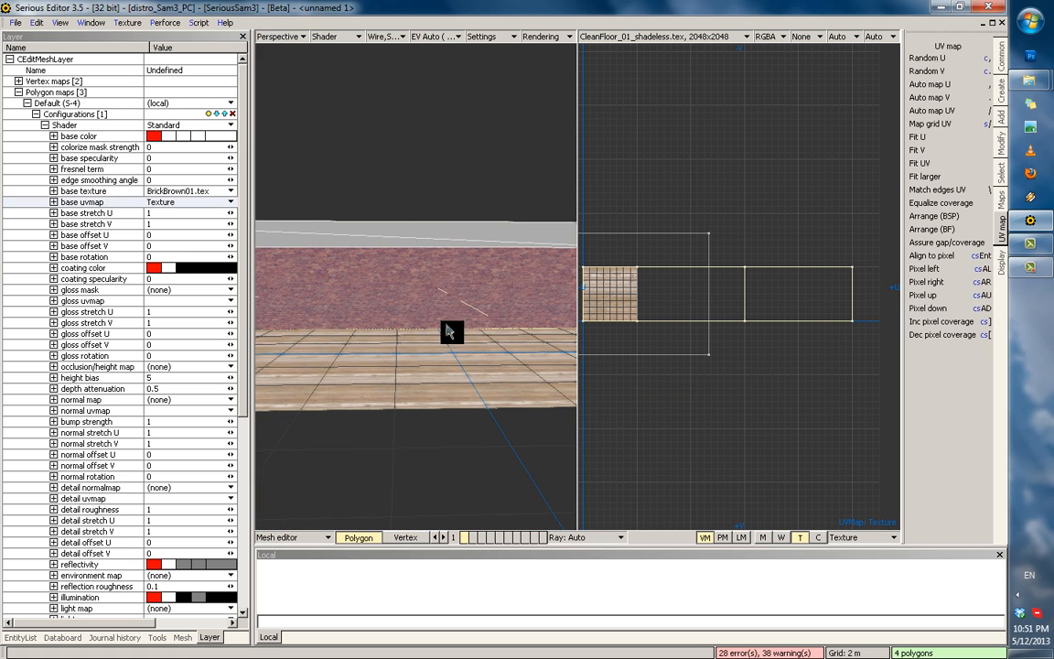
pyautogui.scroll(-2, 671, 280)
pyautogui.scroll(1, 671, 272)
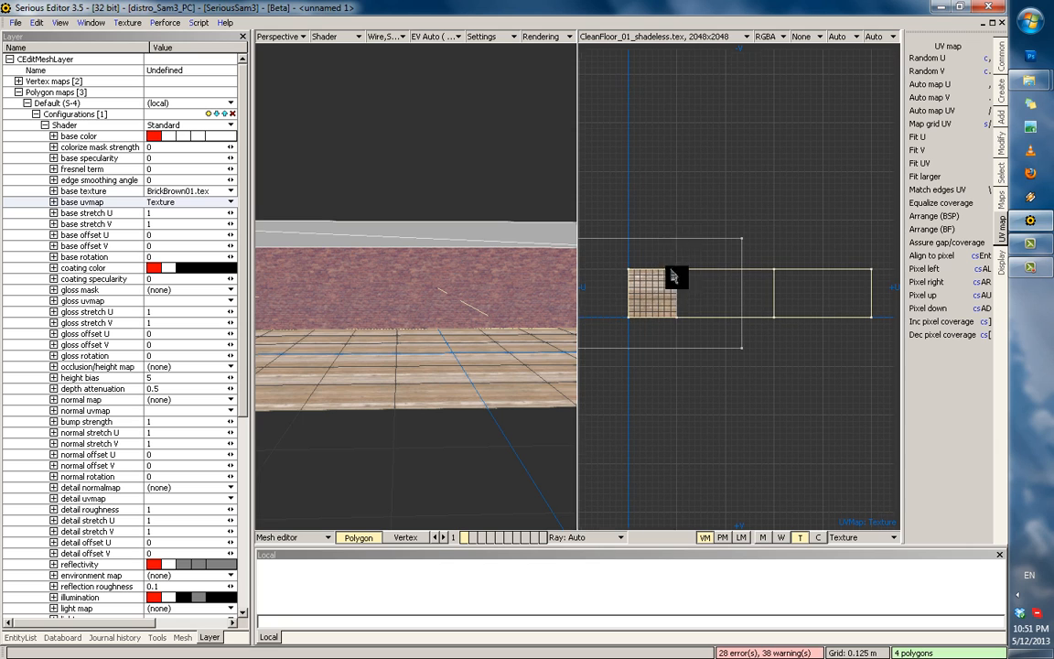
pyautogui.scroll(3, 681, 311)
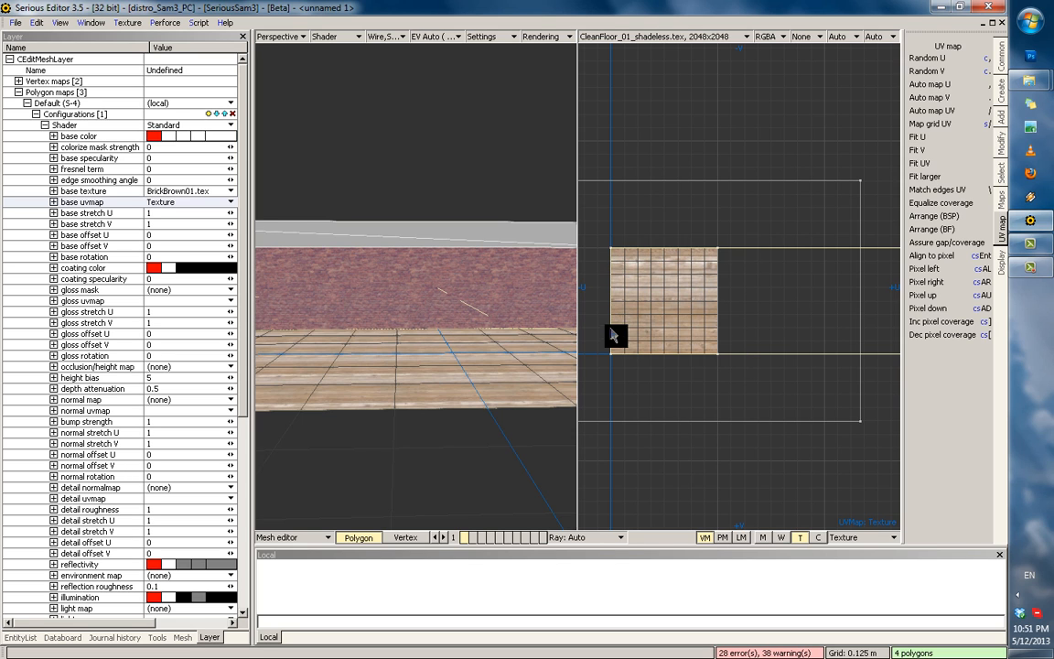
pyautogui.scroll(2, 637, 183)
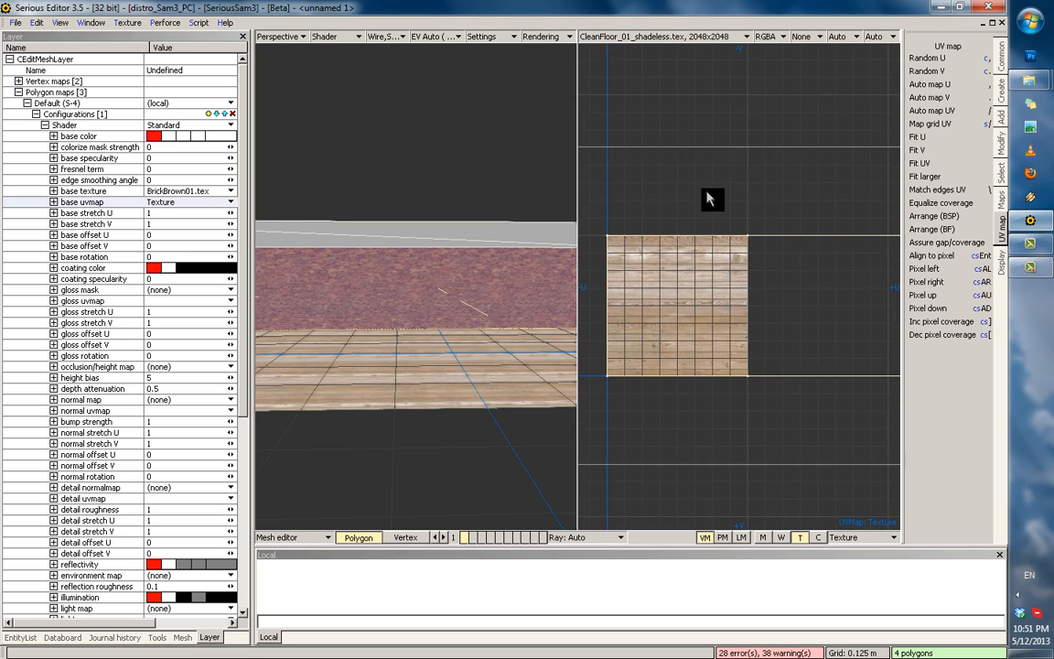
# Examine the walls' UV layout against the texture tile and the brick pattern at the room's corner up close.
pyautogui.scroll(-2, 471, 311)
pyautogui.scroll(-6, 631, 266)
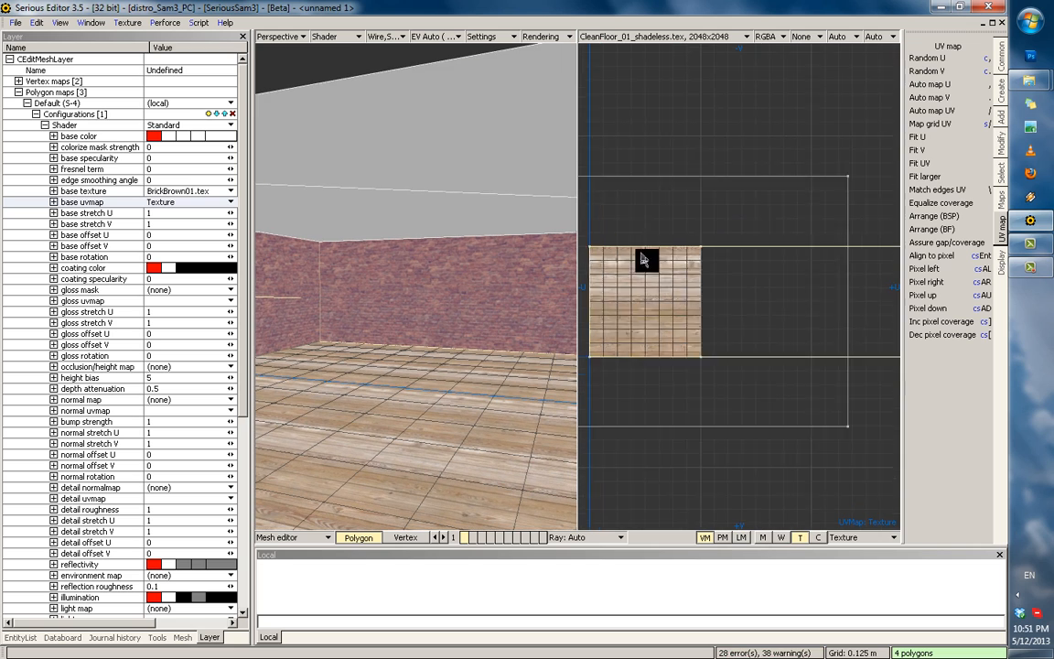
pyautogui.moveTo(684, 298); pyautogui.dragTo(614, 302, button='middle')
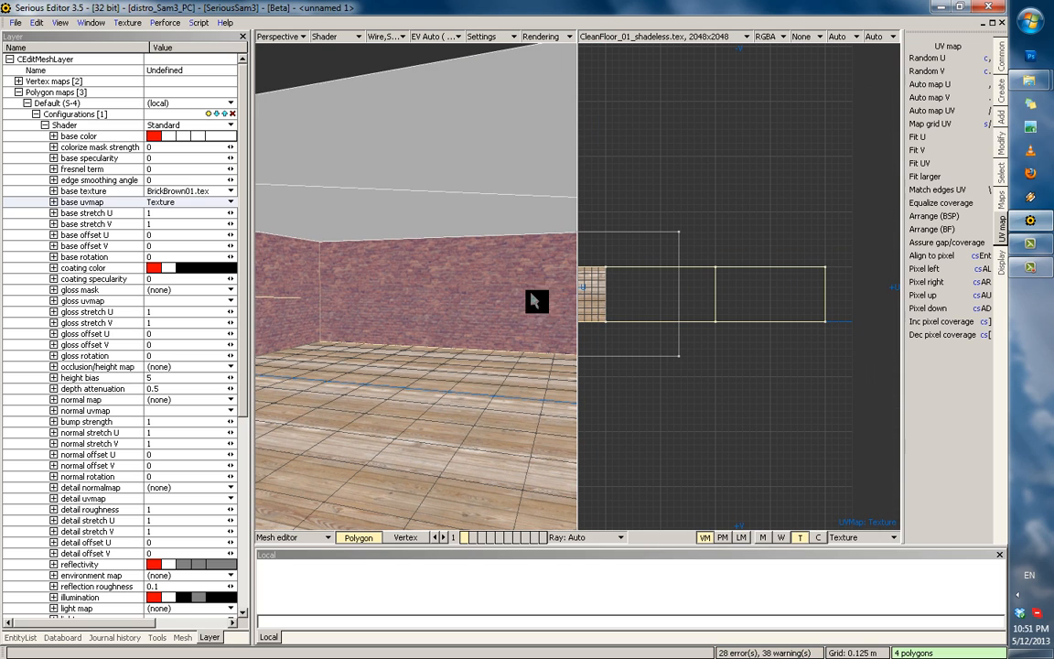
pyautogui.moveTo(537, 301); pyautogui.dragTo(508, 315, button='middle')
pyautogui.press('Escape')
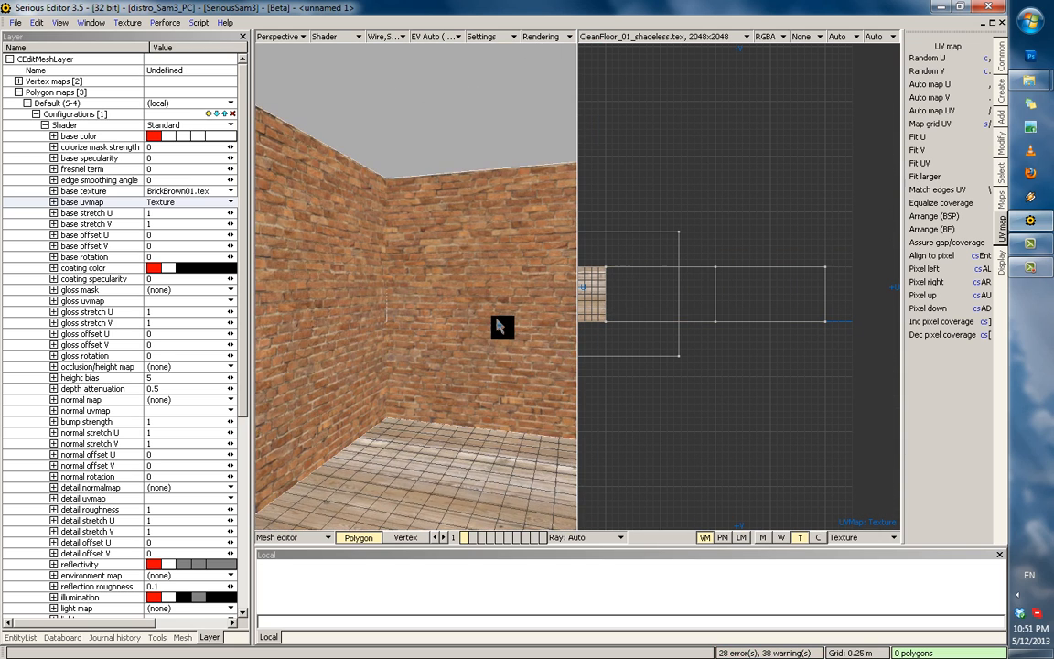
pyautogui.scroll(6, 493, 327)
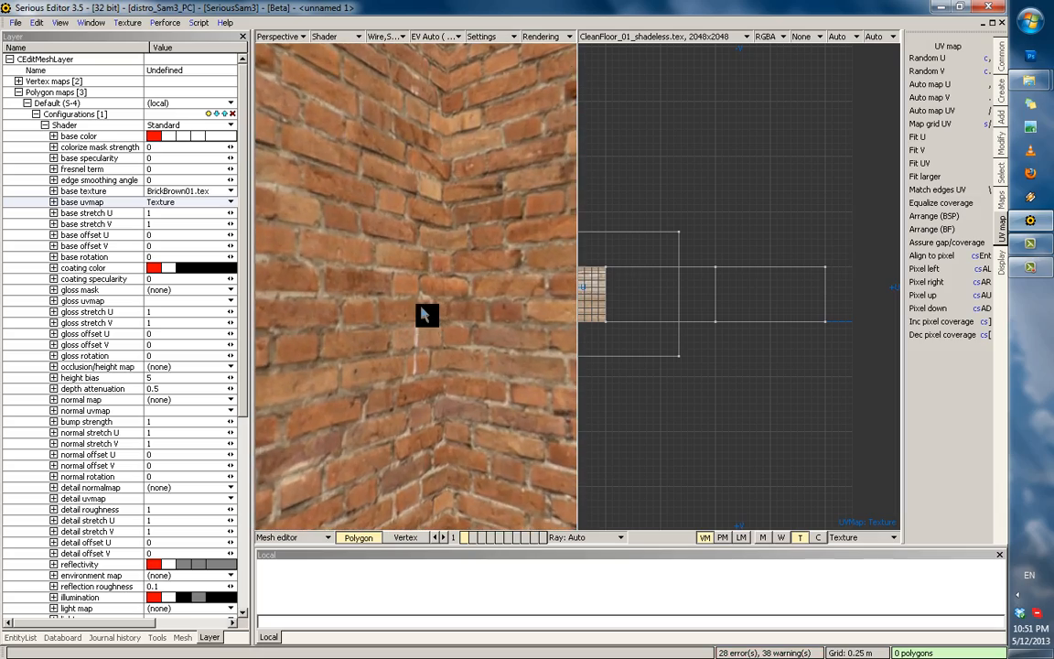
pyautogui.scroll(-8, 425, 316)
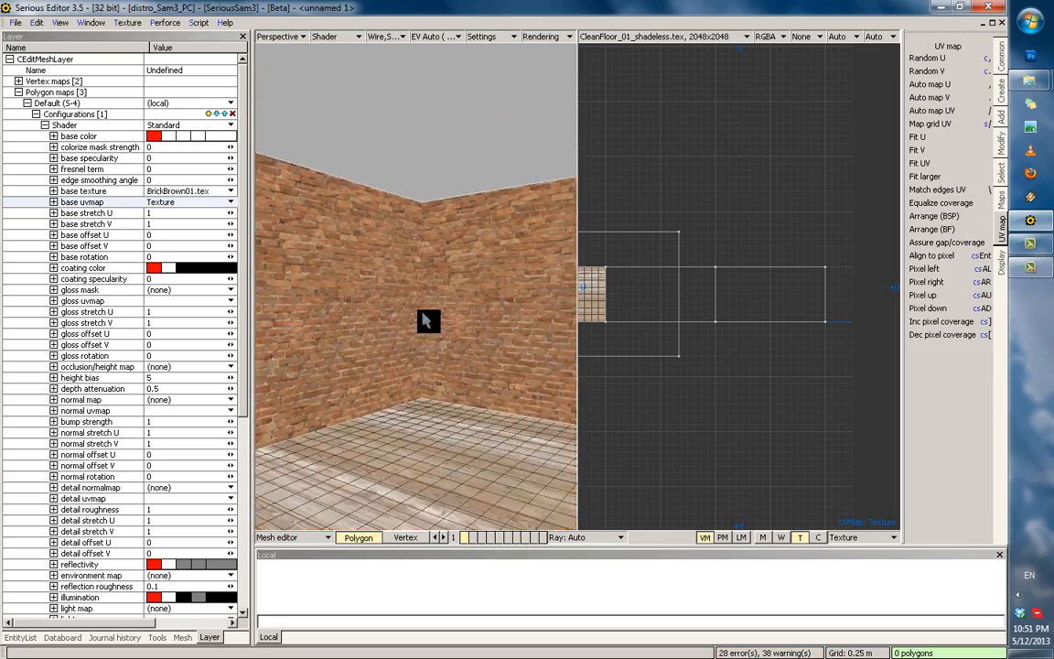
pyautogui.moveTo(424, 321); pyautogui.dragTo(428, 278, button='middle')
pyautogui.scroll(2, 506, 344)
# Select the four walls and remap them on the Texture UV map with Normal mapping and the Don't fit option.
pyautogui.click(463, 289)
pyautogui.keyDown('shift'); pyautogui.click(491, 299); pyautogui.keyUp('shift')
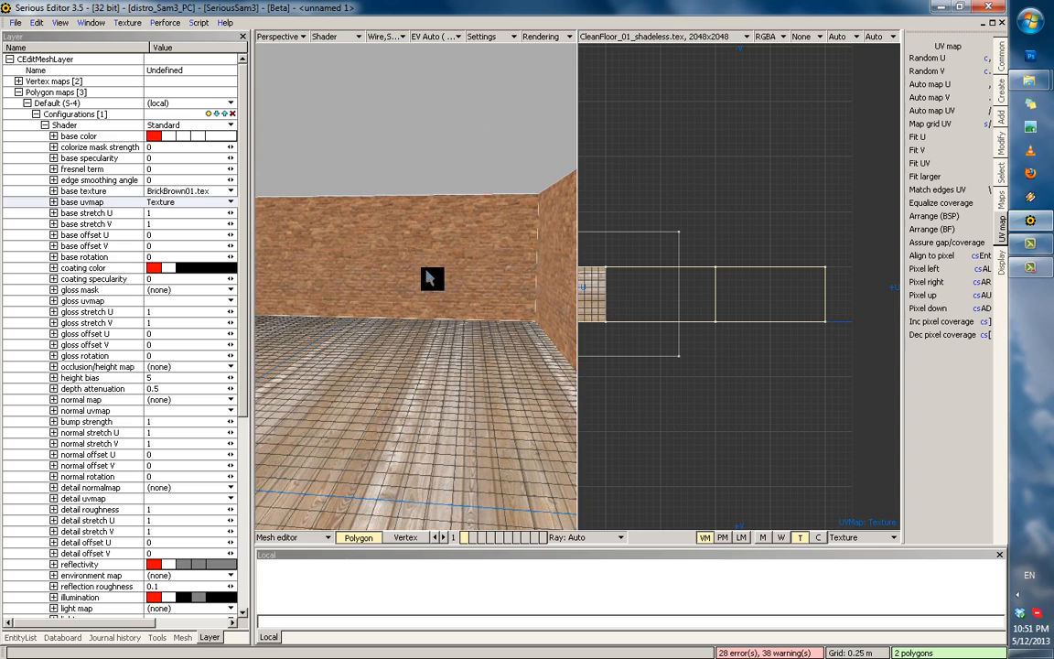
pyautogui.keyDown('shift'); pyautogui.click(547, 292); pyautogui.keyUp('shift')
pyautogui.moveTo(547, 293); pyautogui.dragTo(429, 338, button='middle')
pyautogui.press('m')
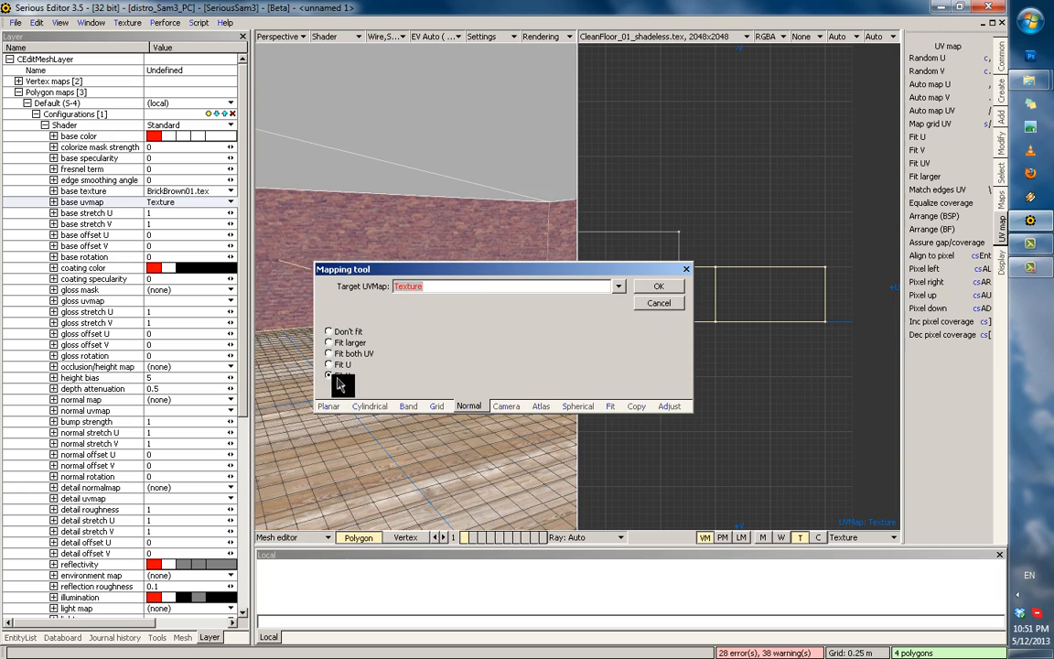
pyautogui.click(656, 303)
pyautogui.moveTo(496, 230); pyautogui.dragTo(450, 277, button='middle')
pyautogui.scroll(-3, 393, 338)
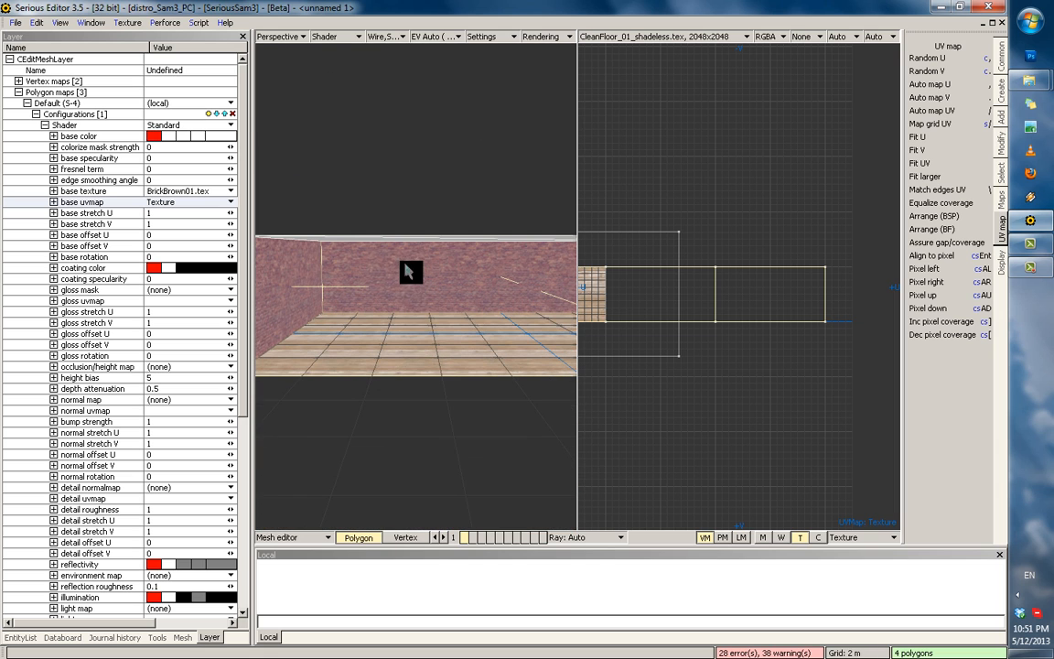
pyautogui.scroll(5, 457, 348)
pyautogui.moveTo(458, 347); pyautogui.dragTo(341, 372, button='middle')
pyautogui.press('m')
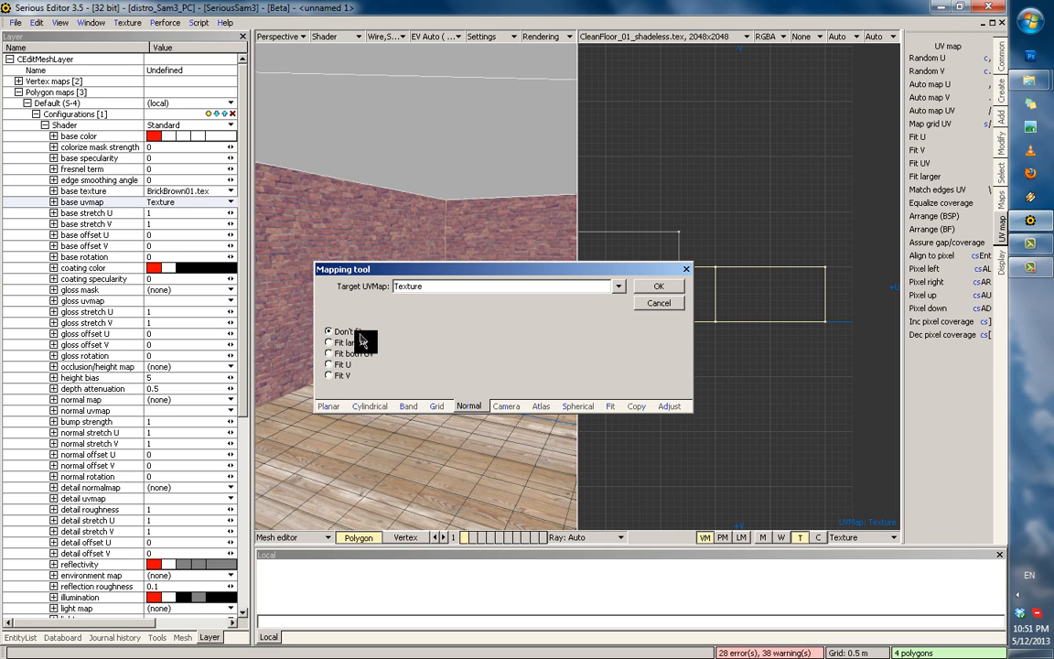
pyautogui.click(669, 289)
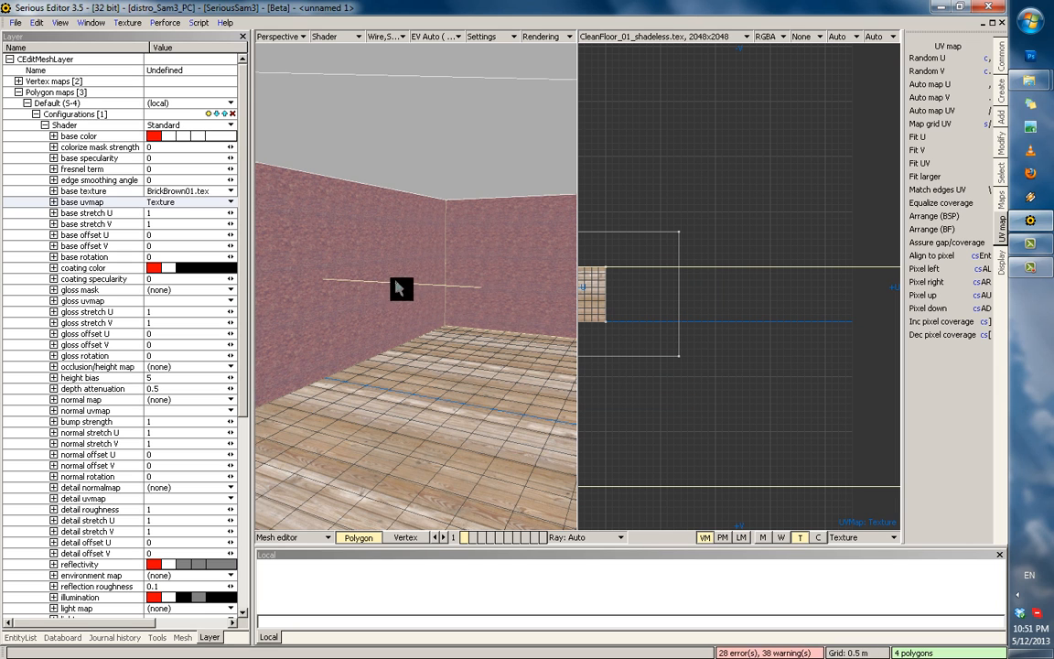
# Examine the size of the brick pattern on the walls from close up and far away, with nothing selected.
pyautogui.scroll(2, 398, 278)
pyautogui.moveTo(402, 270); pyautogui.dragTo(126, 262, button='middle')
pyautogui.click(108, 228)
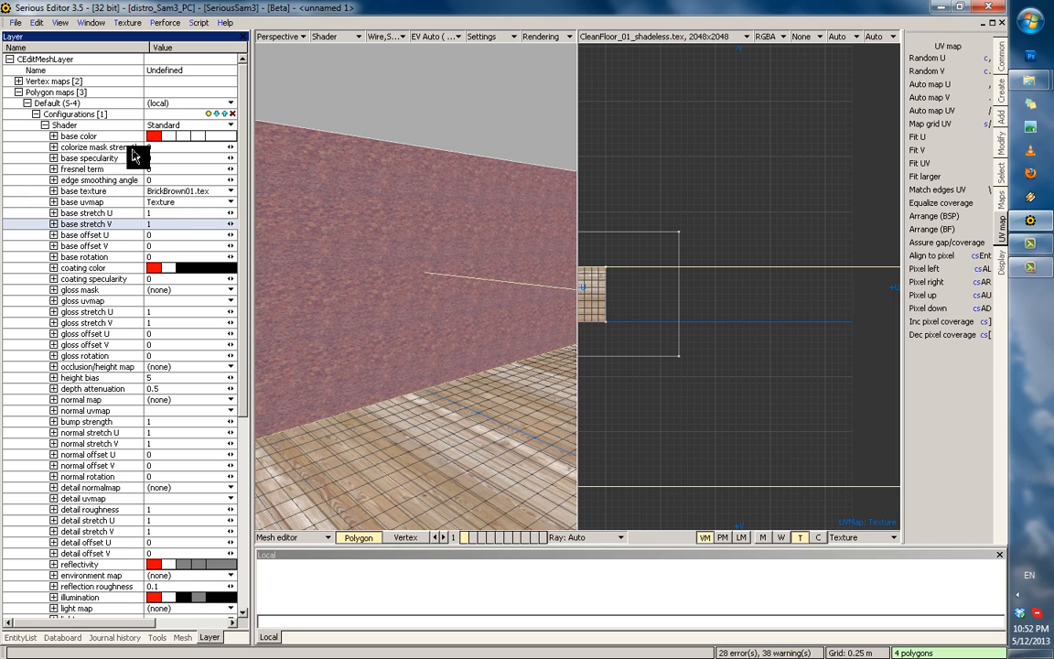
pyautogui.moveTo(403, 280); pyautogui.dragTo(450, 331, button='middle')
pyautogui.scroll(2, 366, 313)
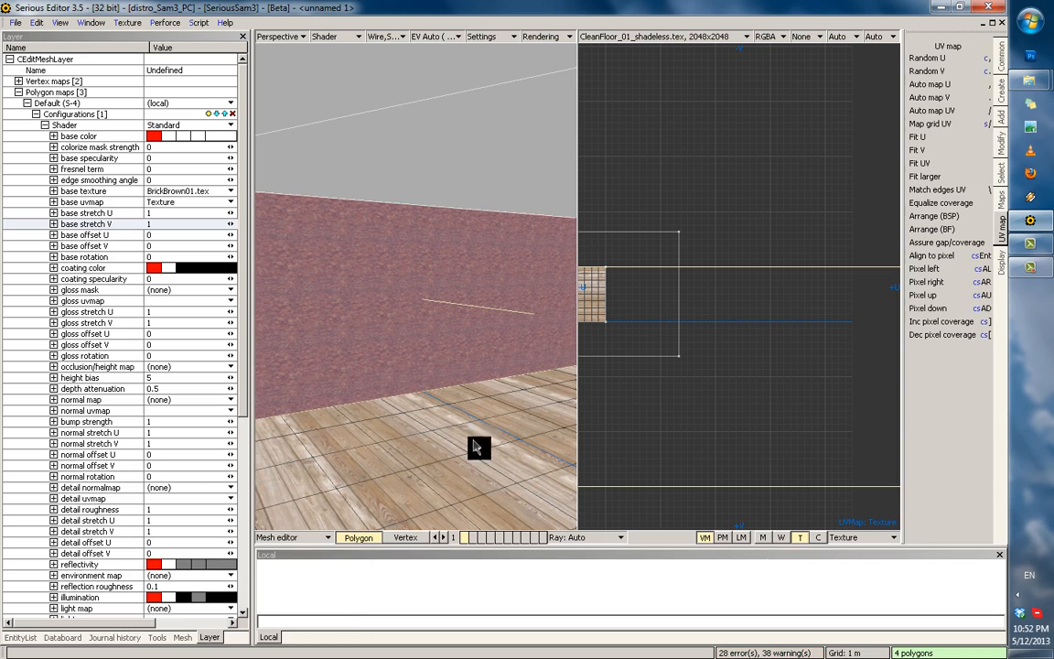
pyautogui.scroll(3, 538, 397)
pyautogui.moveTo(538, 397); pyautogui.dragTo(451, 365, button='middle')
pyautogui.scroll(2, 451, 400)
pyautogui.moveTo(447, 302); pyautogui.dragTo(407, 304, button='middle')
pyautogui.press('Escape')
pyautogui.scroll(-5, 400, 358)
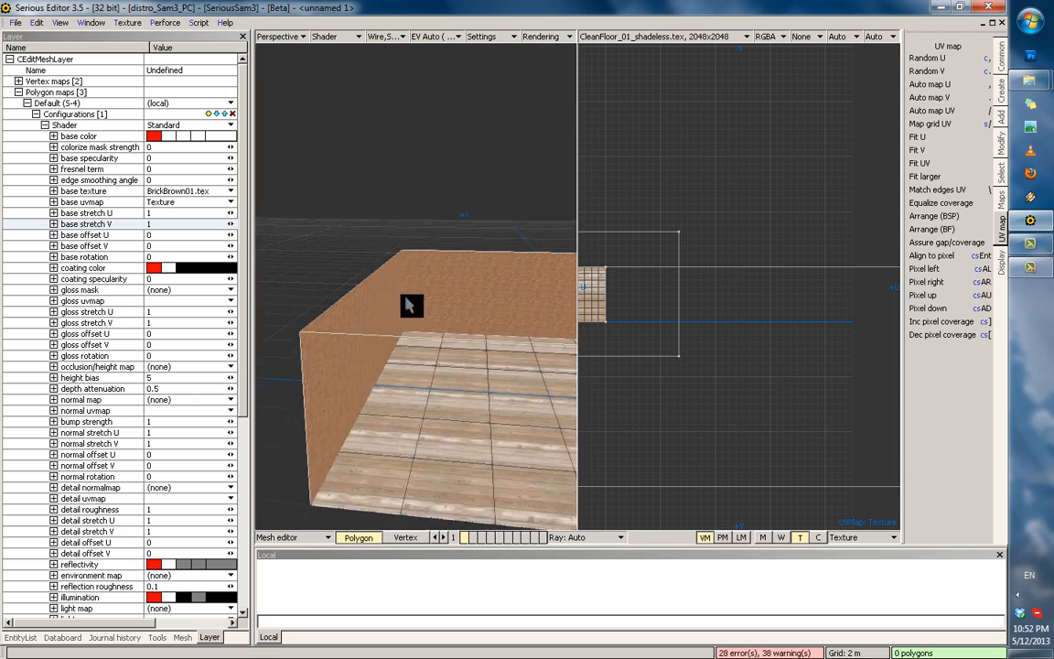
# Reselect all four walls and reapply the unfitted Normal mapping to the Texture UV map.
pyautogui.scroll(-2, 398, 318)
pyautogui.click(337, 317)
pyautogui.moveTo(470, 277); pyautogui.dragTo(423, 311, button='middle')
pyautogui.keyDown('ctrl'); pyautogui.click(400, 280); pyautogui.keyUp('ctrl')
pyautogui.keyDown('ctrl'); pyautogui.click(387, 320); pyautogui.keyUp('ctrl')
pyautogui.scroll(5, 439, 241)
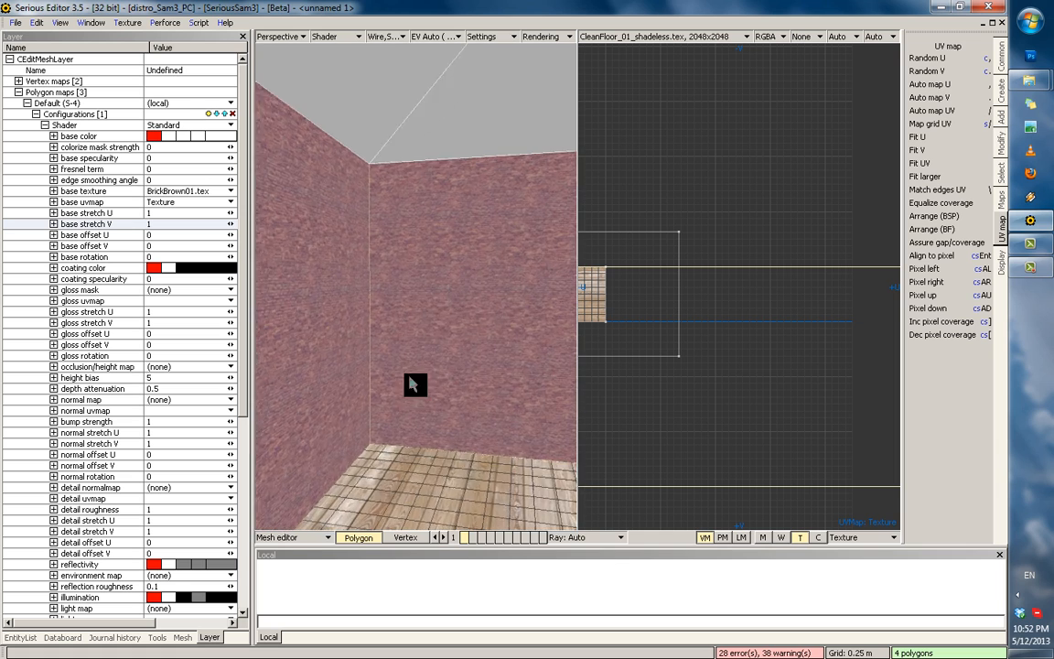
pyautogui.moveTo(414, 383); pyautogui.dragTo(403, 322, button='middle')
pyautogui.press('m')
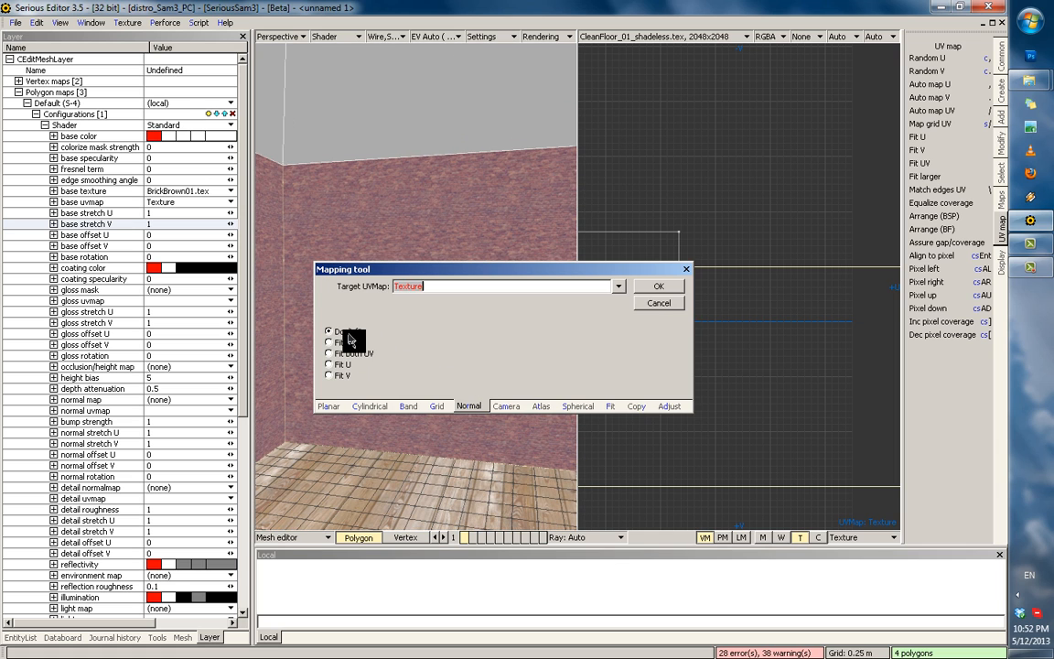
pyautogui.click(657, 286)
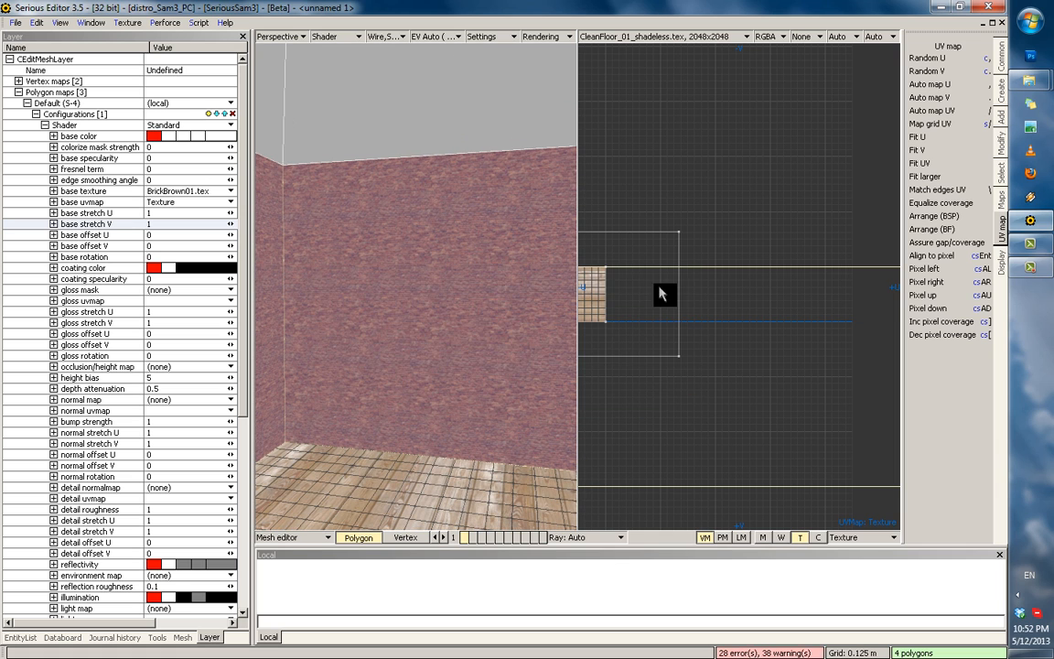
# Clear the selection and set the brick shader's base stretch U and base stretch V to 0.25.
pyautogui.press('Escape')
pyautogui.moveTo(405, 310); pyautogui.dragTo(408, 330, button='middle')
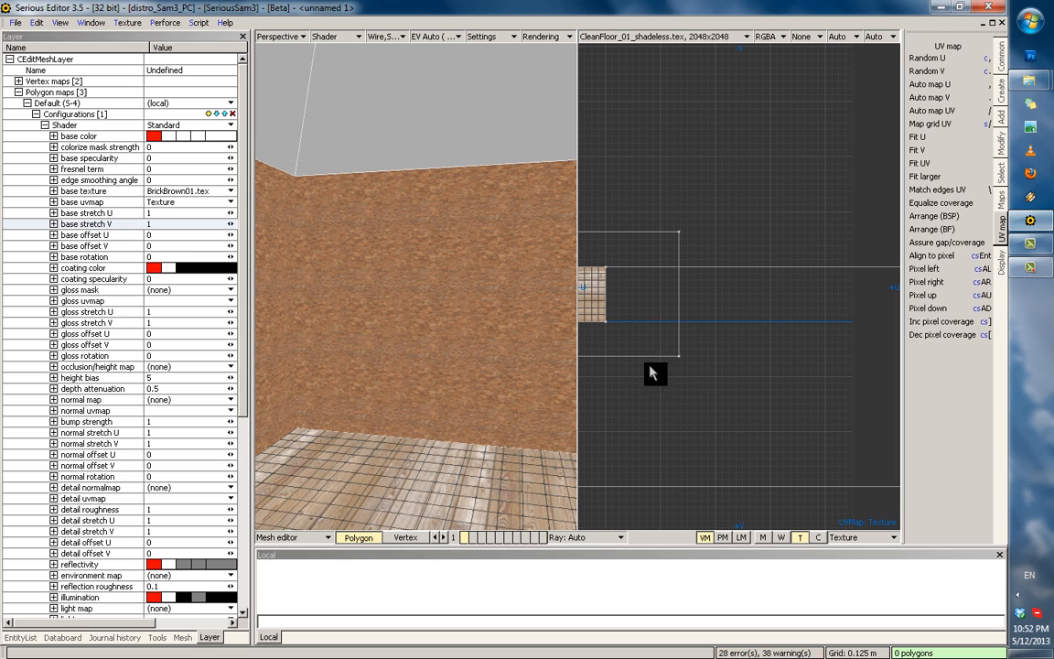
pyautogui.click(168, 213)
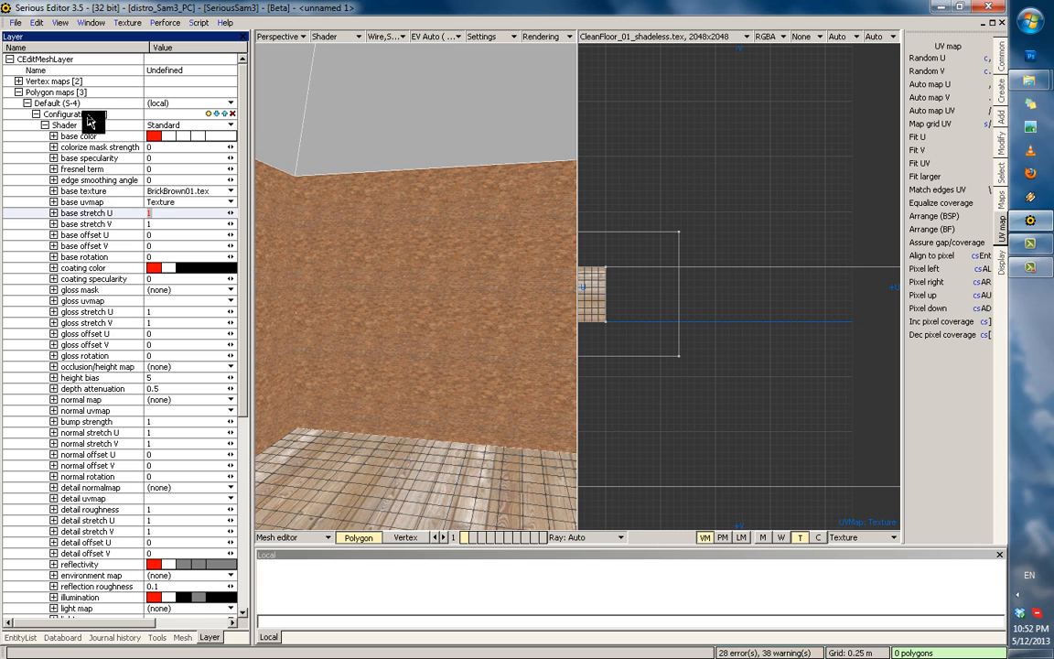
pyautogui.click(166, 224)
pyautogui.write('4')
pyautogui.press('Return')
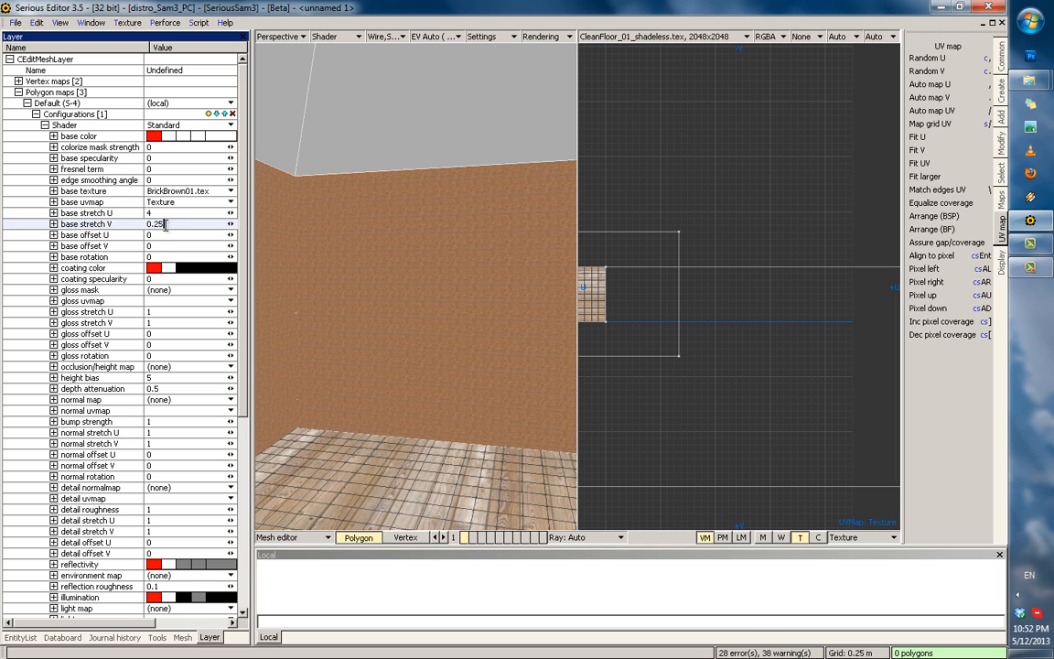
pyautogui.moveTo(155, 214); pyautogui.dragTo(130, 217)
pyautogui.write('0.25')
pyautogui.press('Return')
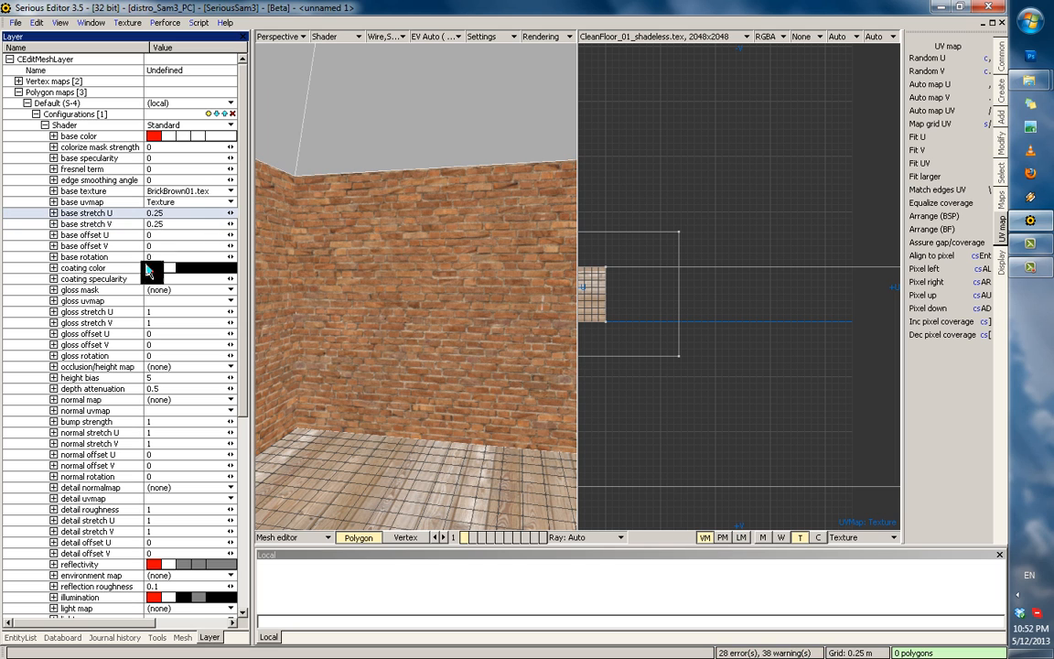
# Run the simulation, walk around the room to inspect the brick walls, and return to the editor.
pyautogui.scroll(-3, 421, 247)
pyautogui.press('F4')
pyautogui.hotkey('ctrl', 'shift', 'x')
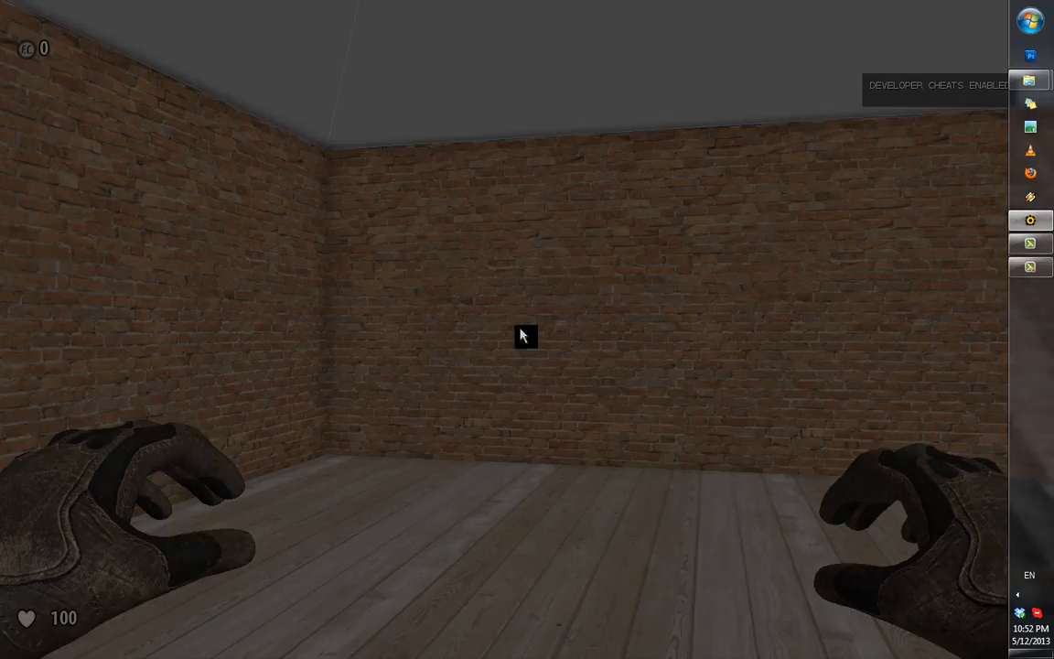
pyautogui.press('w')
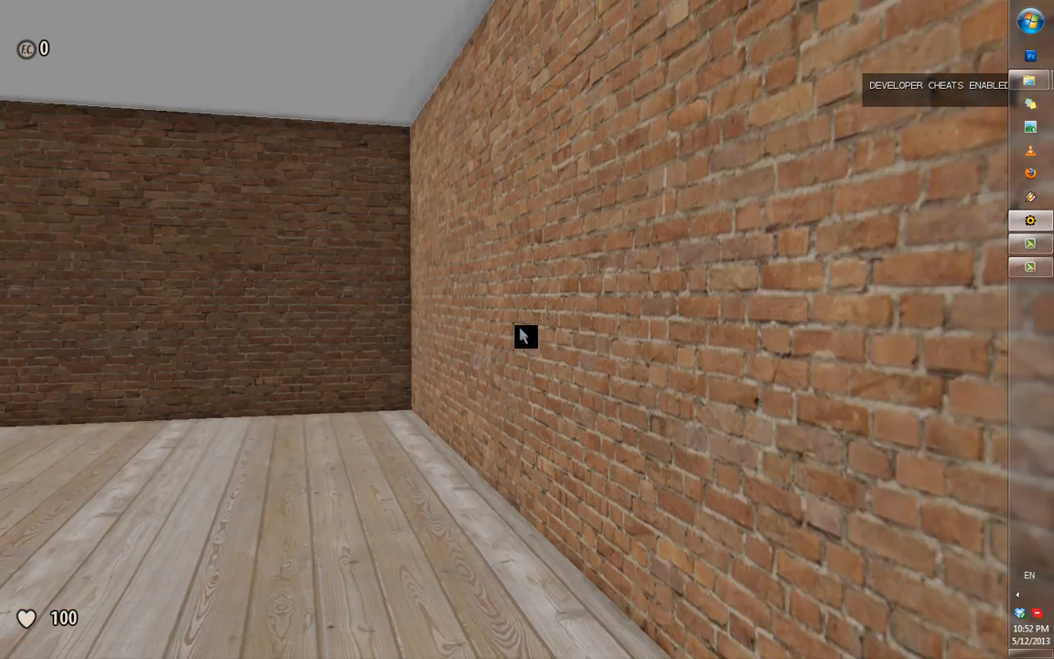
pyautogui.press('Escape')
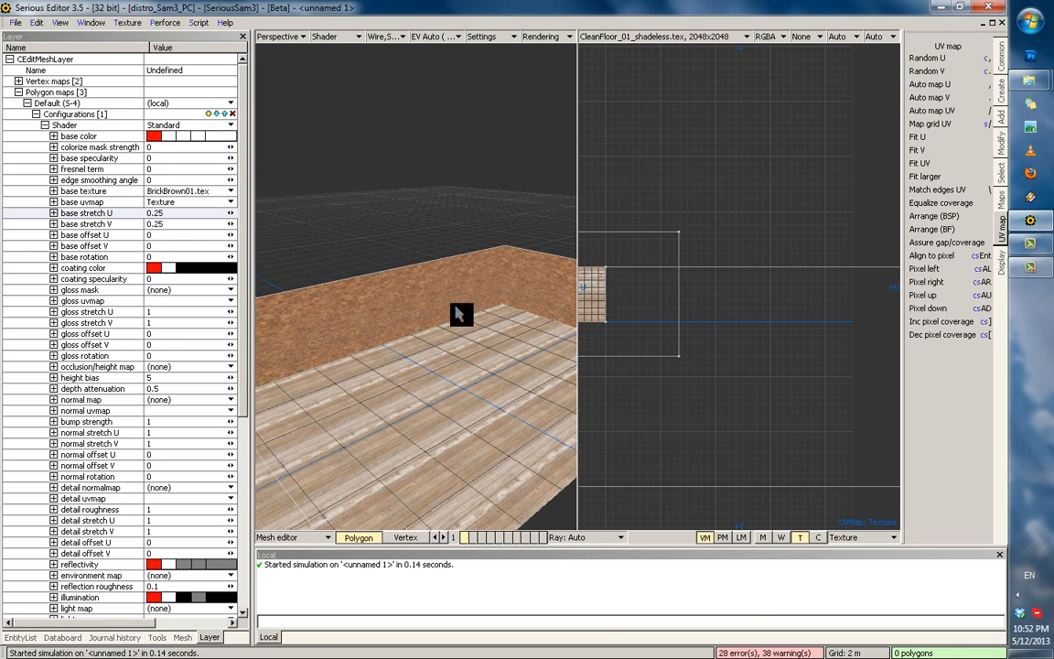
# Compare the Planar and Normal options of the mapping tool for one wall without applying a mapping.
pyautogui.click(460, 314)
pyautogui.press('m')
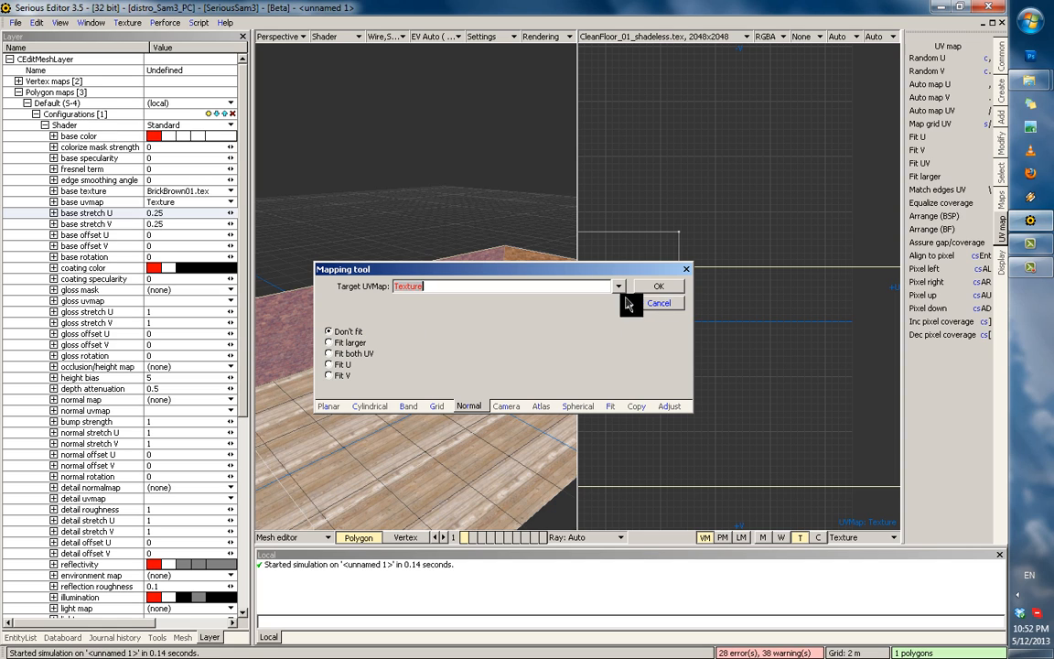
pyautogui.click(328, 406)
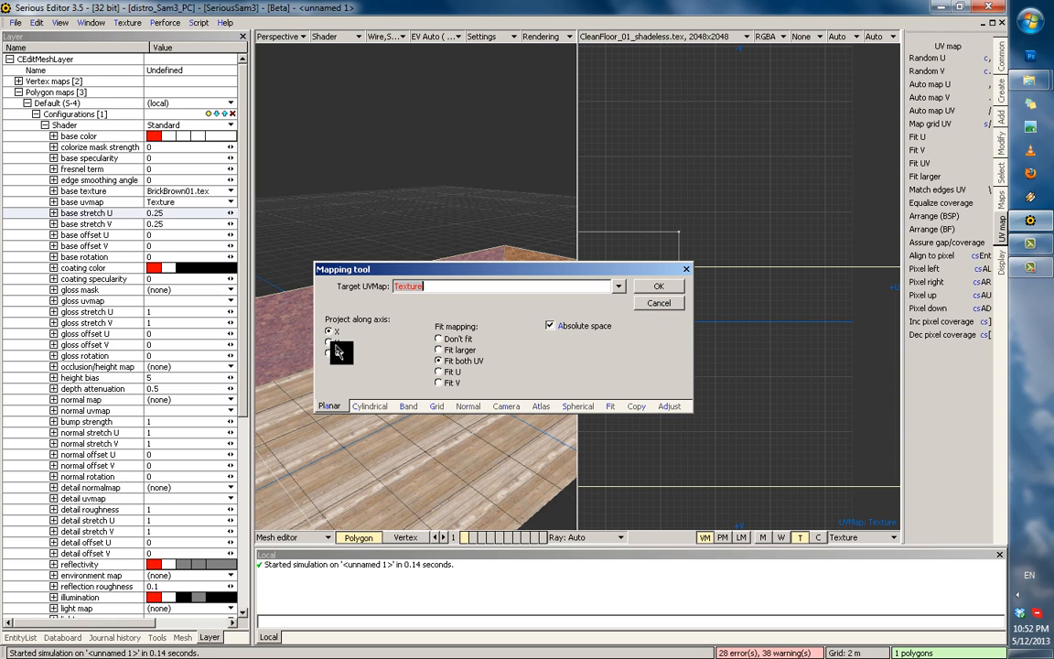
pyautogui.click(466, 407)
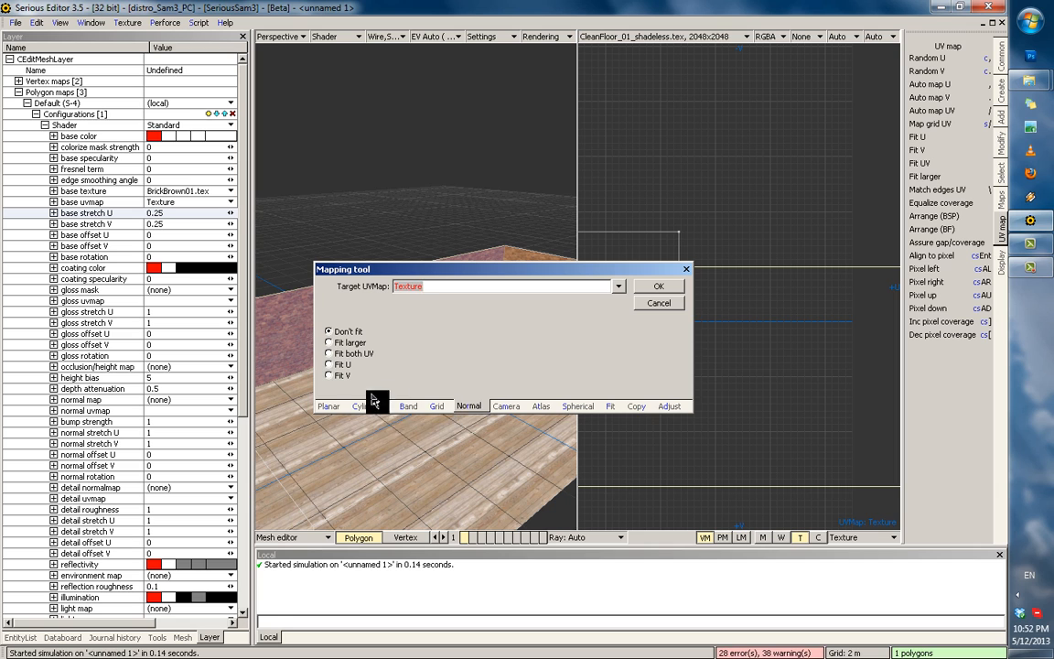
pyautogui.click(328, 406)
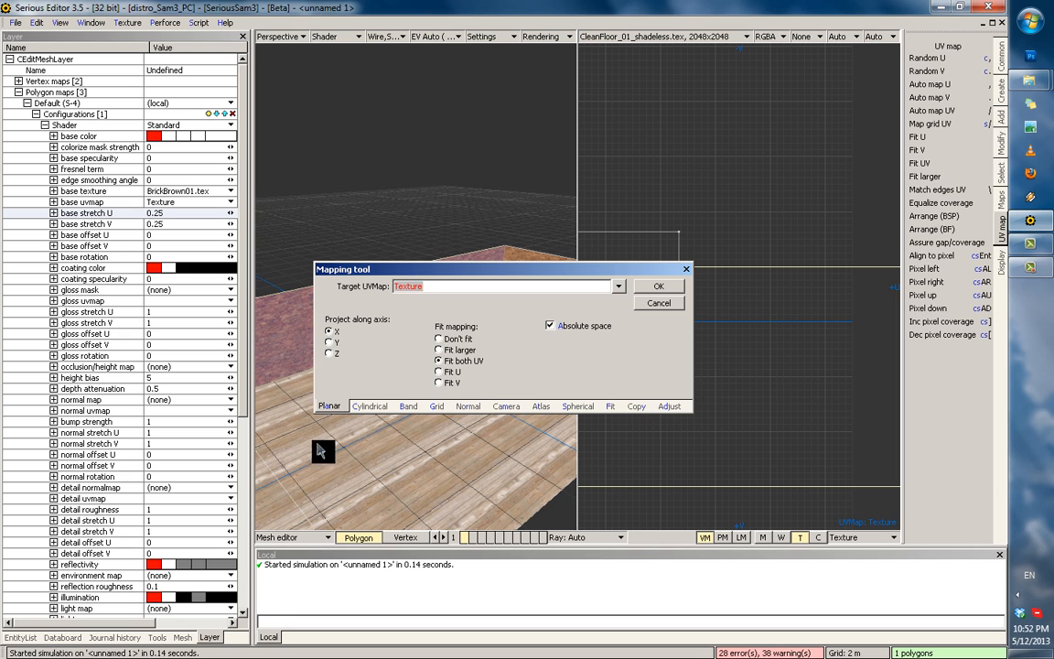
pyautogui.click(645, 305)
# Examine the room from above and check how the bricks meet at an inside corner of the walls.
pyautogui.scroll(-3, 472, 311)
pyautogui.moveTo(472, 300); pyautogui.dragTo(514, 434, button='middle')
pyautogui.scroll(2, 432, 322)
pyautogui.scroll(2, 440, 419)
pyautogui.scroll(-2, 514, 435)
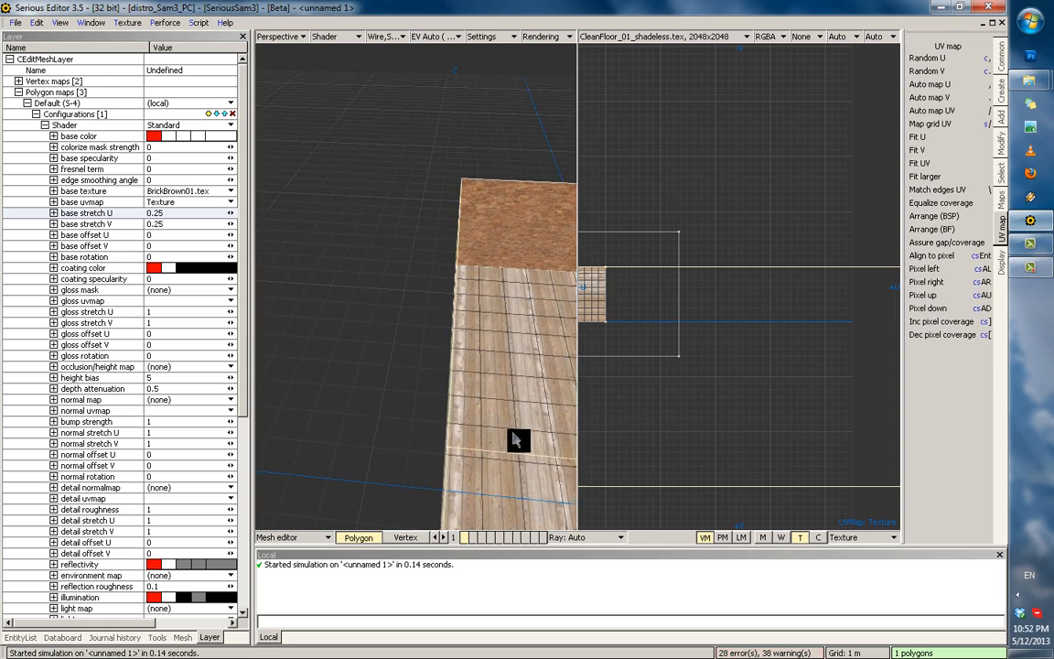
pyautogui.moveTo(495, 396); pyautogui.dragTo(482, 362, button='middle')
pyautogui.scroll(-1, 482, 362)
pyautogui.keyDown('shift'); pyautogui.click(481, 363); pyautogui.keyUp('shift')
pyautogui.scroll(3, 431, 309)
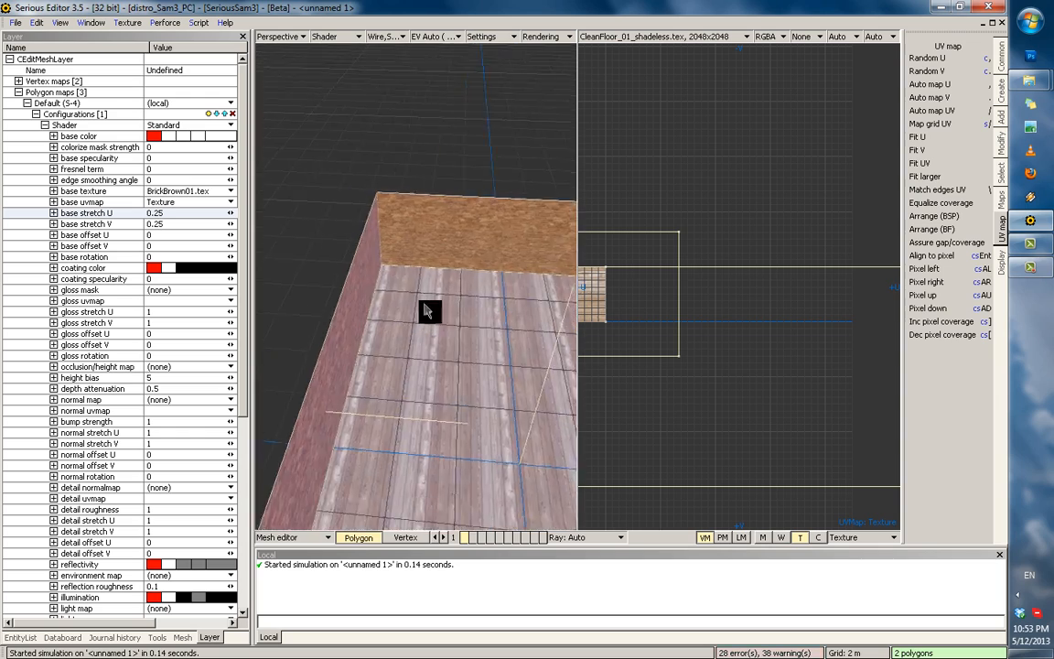
pyautogui.moveTo(431, 308); pyautogui.dragTo(416, 332, button='middle')
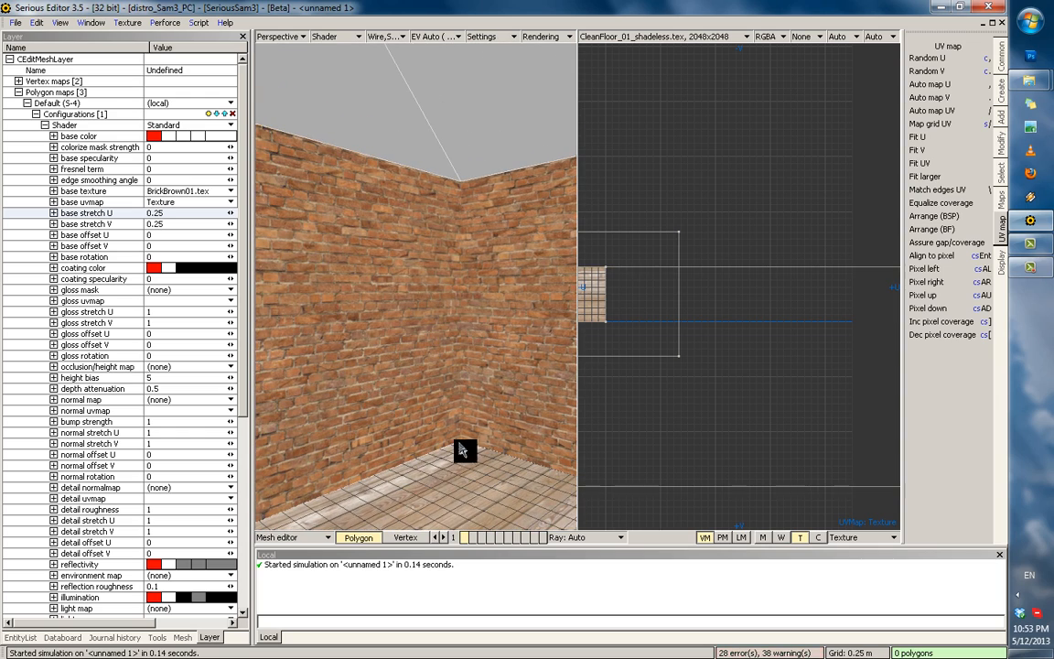
pyautogui.moveTo(463, 422); pyautogui.dragTo(465, 262, button='middle')
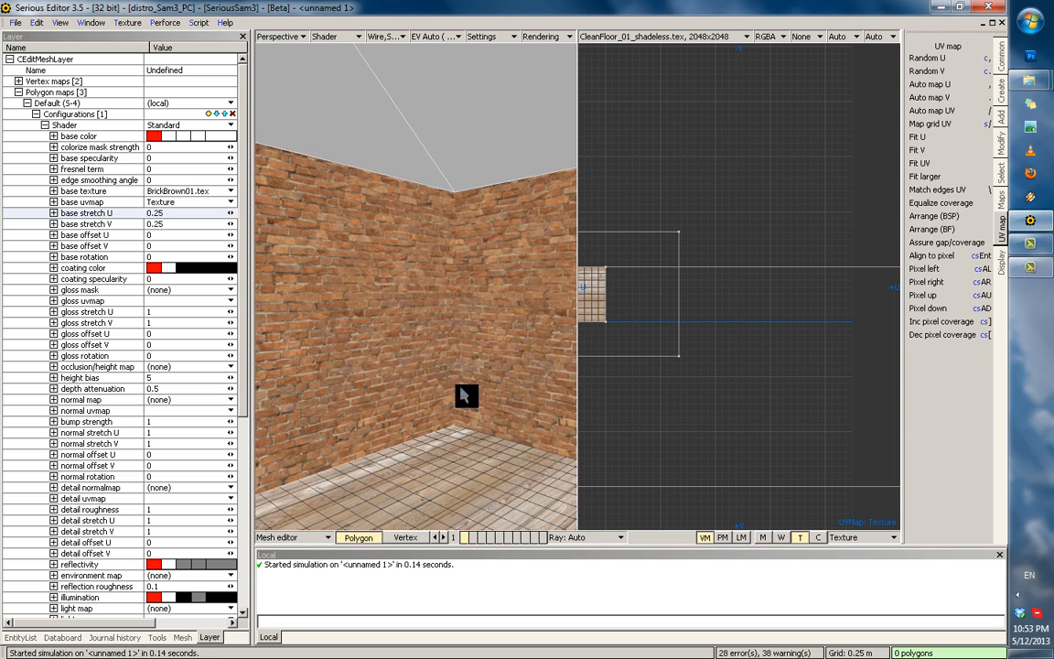
# Select the four walls and apply Normal mapping with Don't fit to the Texture UV map, and clear the selection.
pyautogui.click(462, 394)
pyautogui.moveTo(450, 345); pyautogui.dragTo(301, 330, button='middle')
pyautogui.keyDown('shift'); pyautogui.click(353, 322); pyautogui.keyUp('shift')
pyautogui.keyDown('shift'); pyautogui.click(301, 329); pyautogui.keyUp('shift')
pyautogui.press('m')
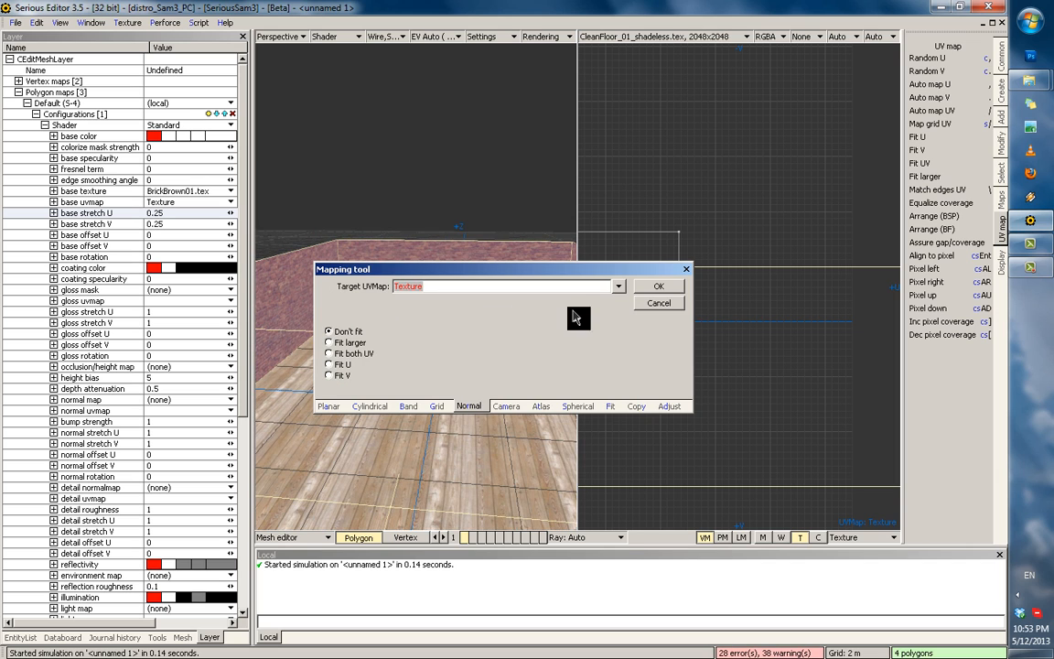
pyautogui.press('Return')
pyautogui.click(180, 214)
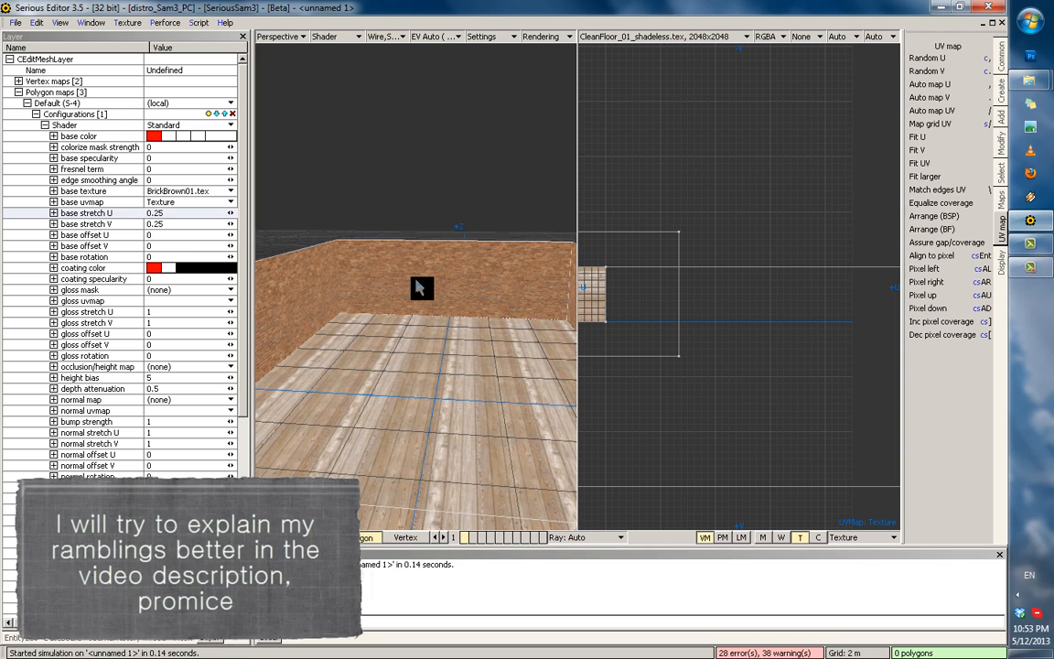
# Show only the perspective view and start the simulation again to inspect the brick walls in the game.
pyautogui.moveTo(418, 289)
pyautogui.mouseDown(button='right')
pyautogui.moveTo(413, 343)
pyautogui.moveTo(452, 278)
pyautogui.moveTo(376, 325)
pyautogui.moveTo(343, 318)
pyautogui.moveTo(594, 410)
pyautogui.moveTo(625, 382)
pyautogui.mouseUp(button='right')
pyautogui.press('1')
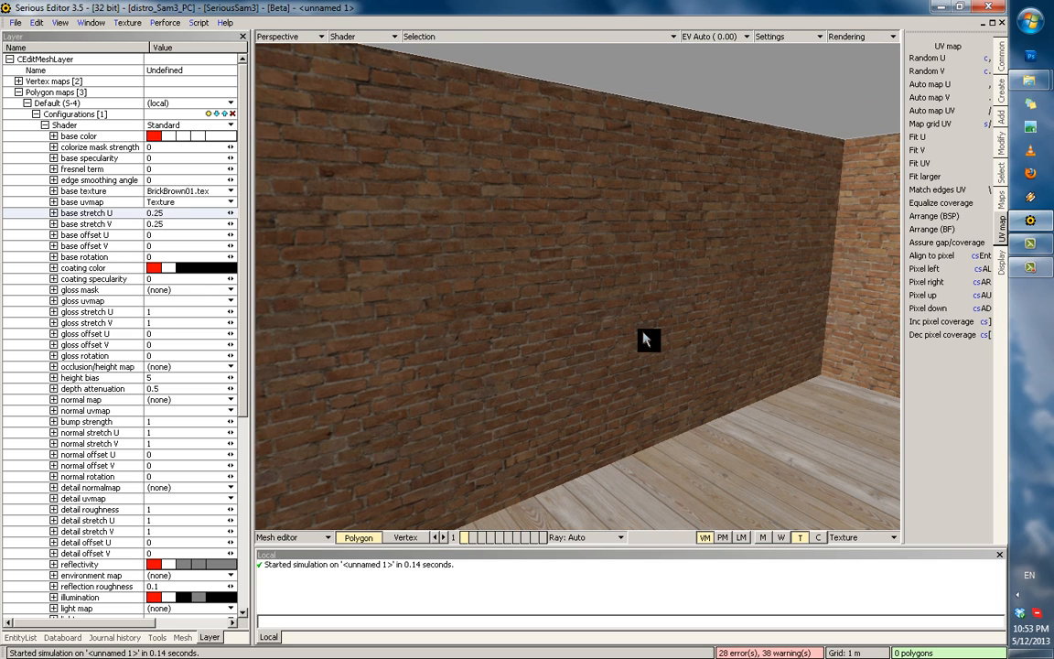
pyautogui.press('Escape')
pyautogui.hotkey('ctrl', 't')
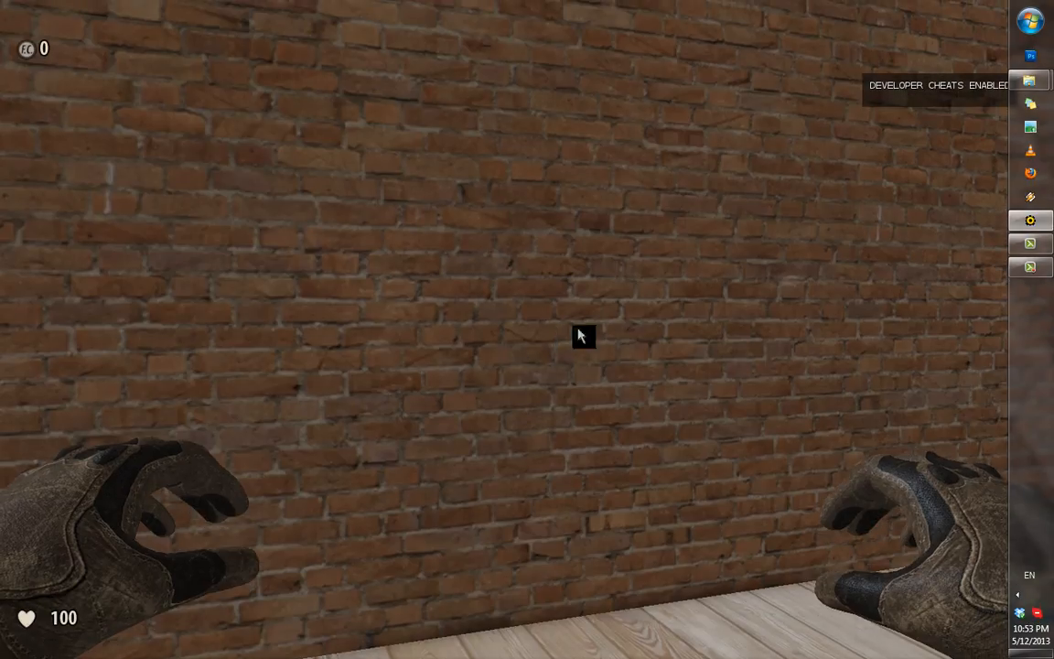
# Walk back and forth in front of the brick wall in the simulation to inspect its texture up close, and stop the simulation.
pyautogui.press('w')
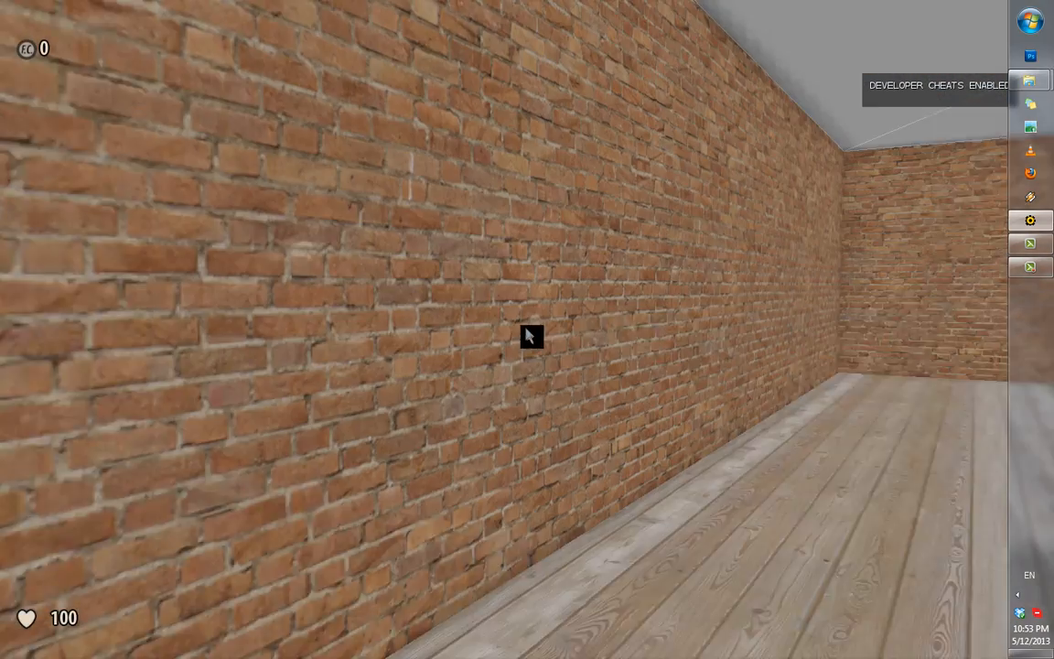
pyautogui.press('w')
pyautogui.press('s')
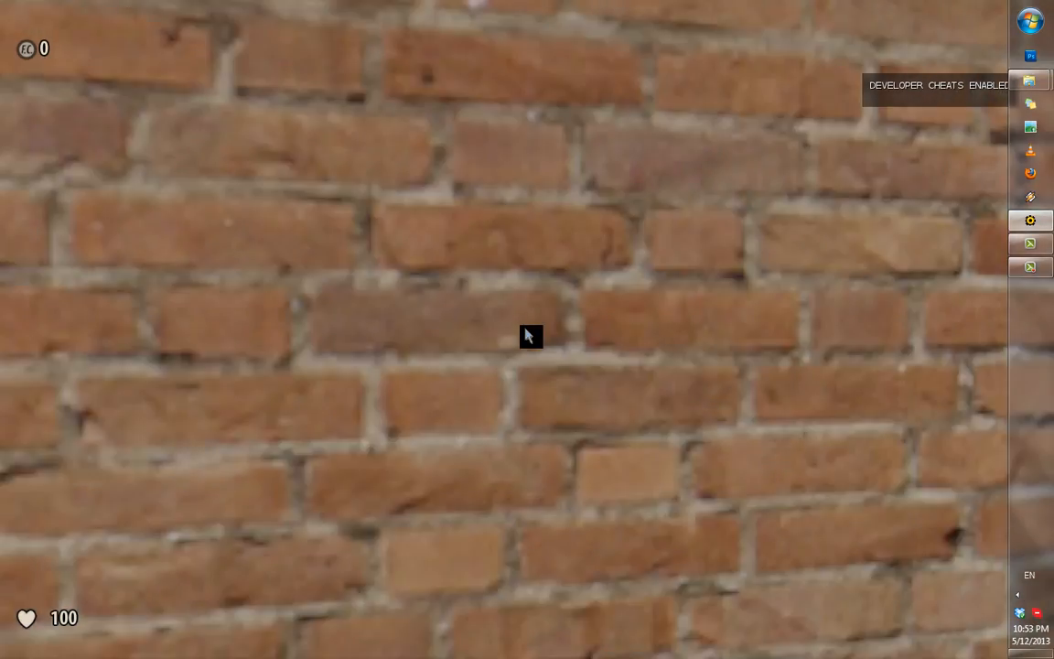
pyautogui.press('s')
pyautogui.press('w')
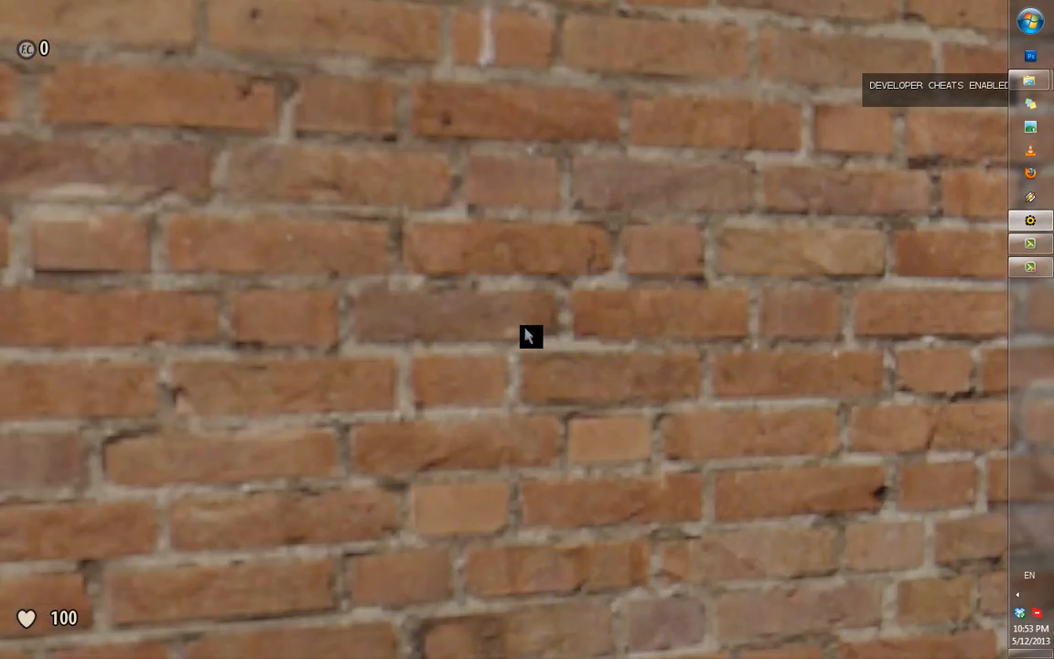
pyautogui.press('w')
pyautogui.press('s')
pyautogui.press('w')
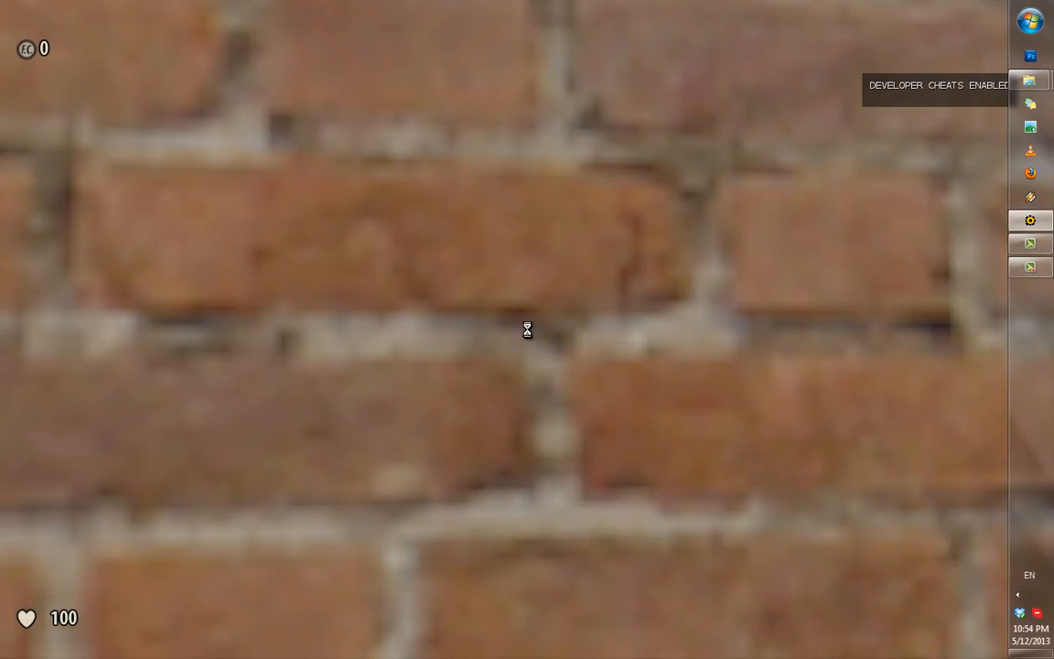
pyautogui.press('Escape')
pyautogui.moveTo(626, 355); pyautogui.dragTo(450, 336, button='middle')
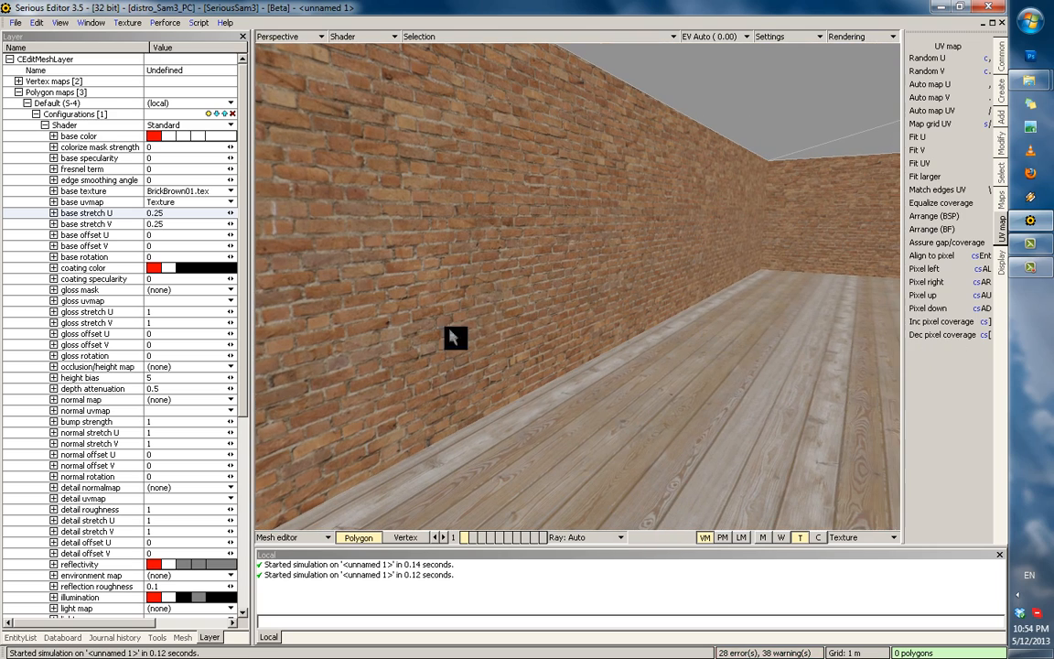
# Add a second configuration to the Default polygon map and assign the Stain shader to it.
pyautogui.click(43, 126)
pyautogui.click(220, 116)
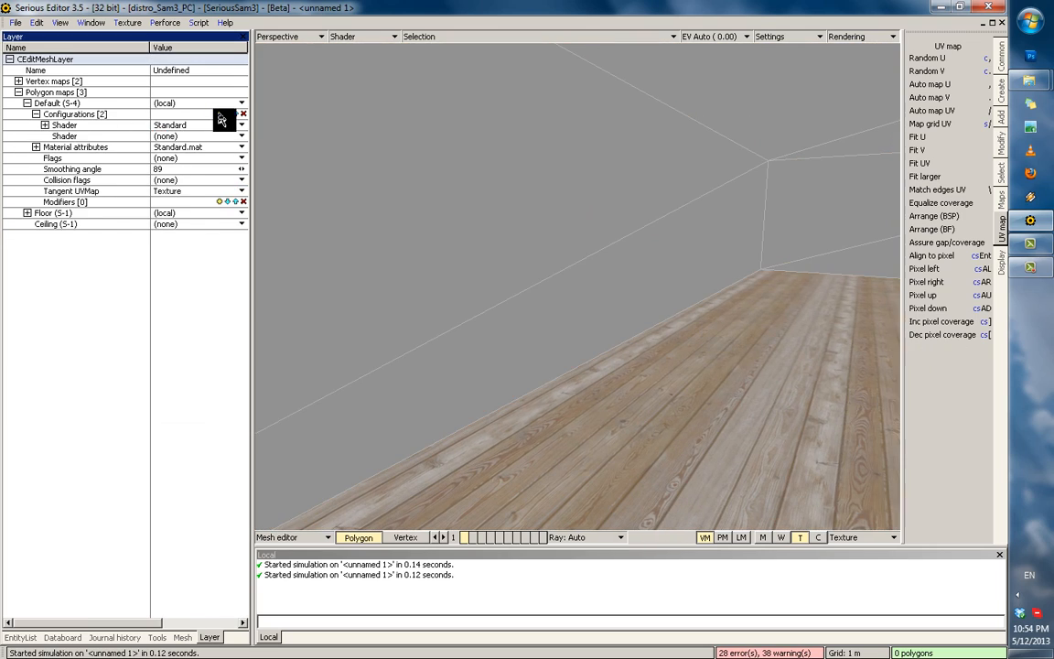
pyautogui.click(124, 137)
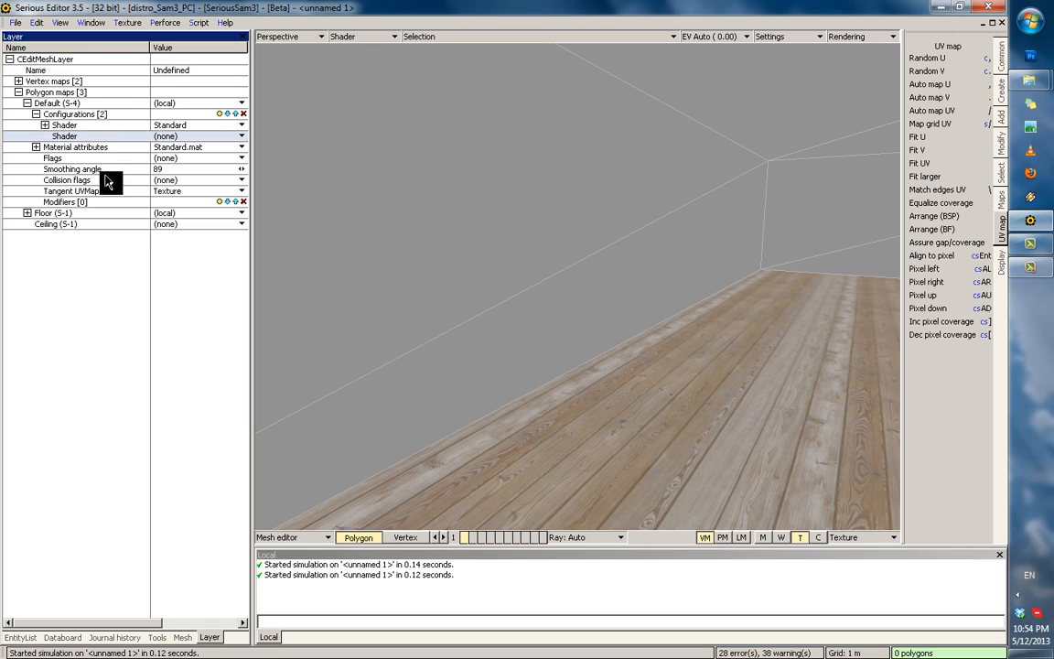
pyautogui.click(145, 137)
pyautogui.click(176, 152)
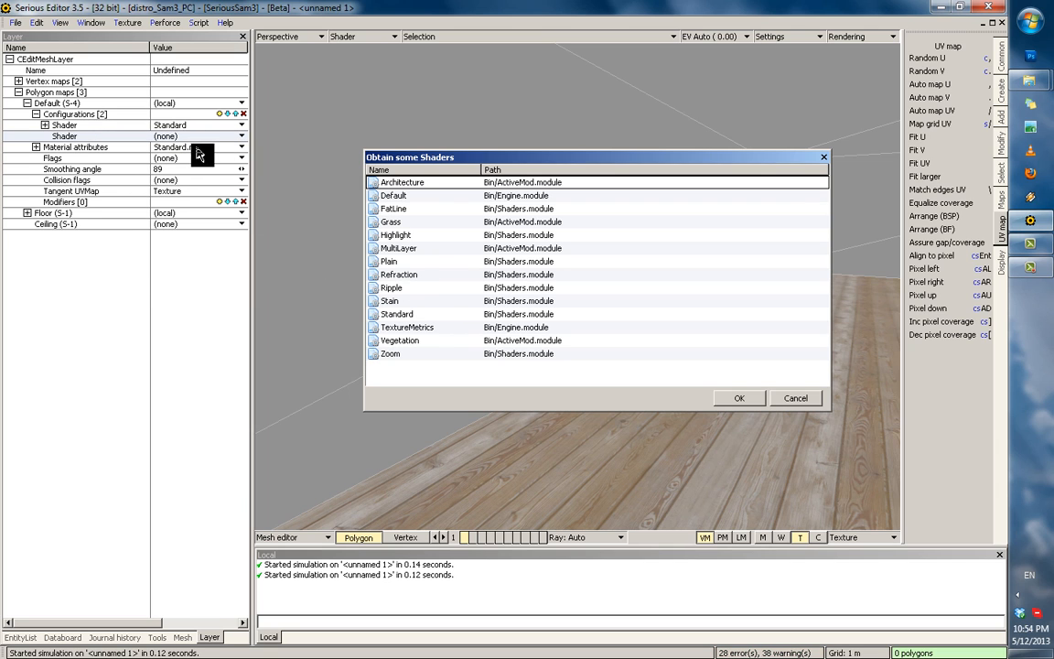
pyautogui.click(403, 302)
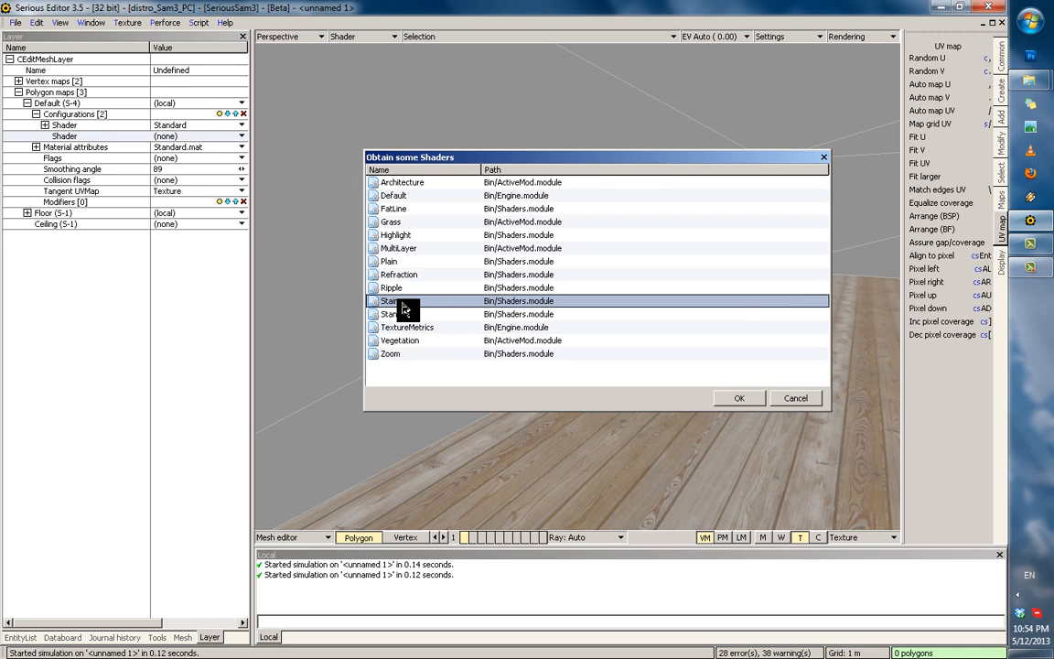
pyautogui.click(402, 314)
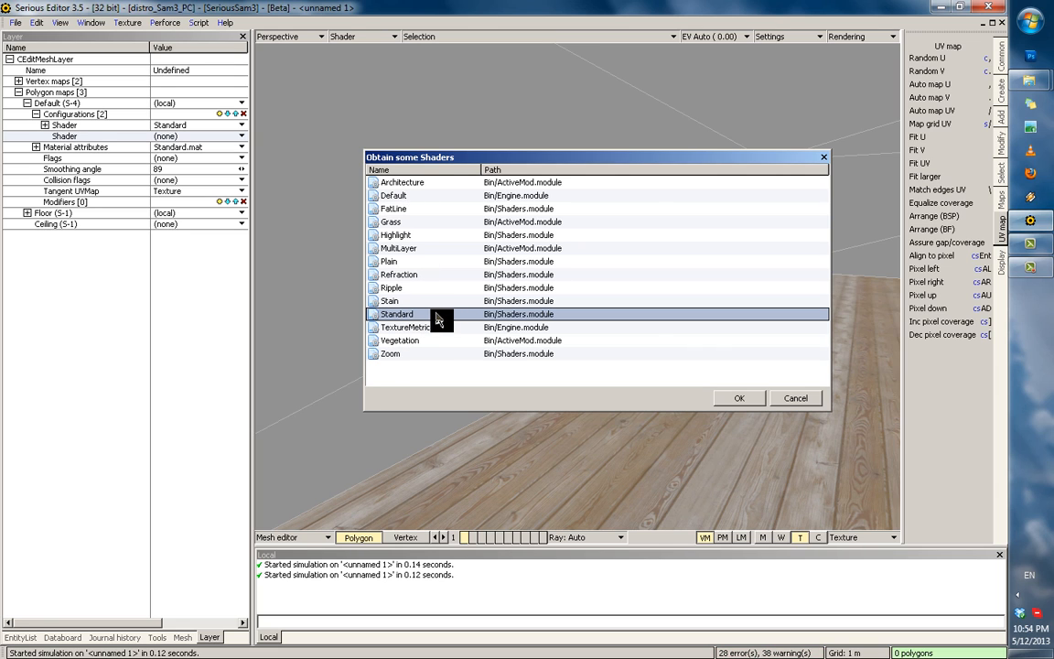
pyautogui.click(407, 303)
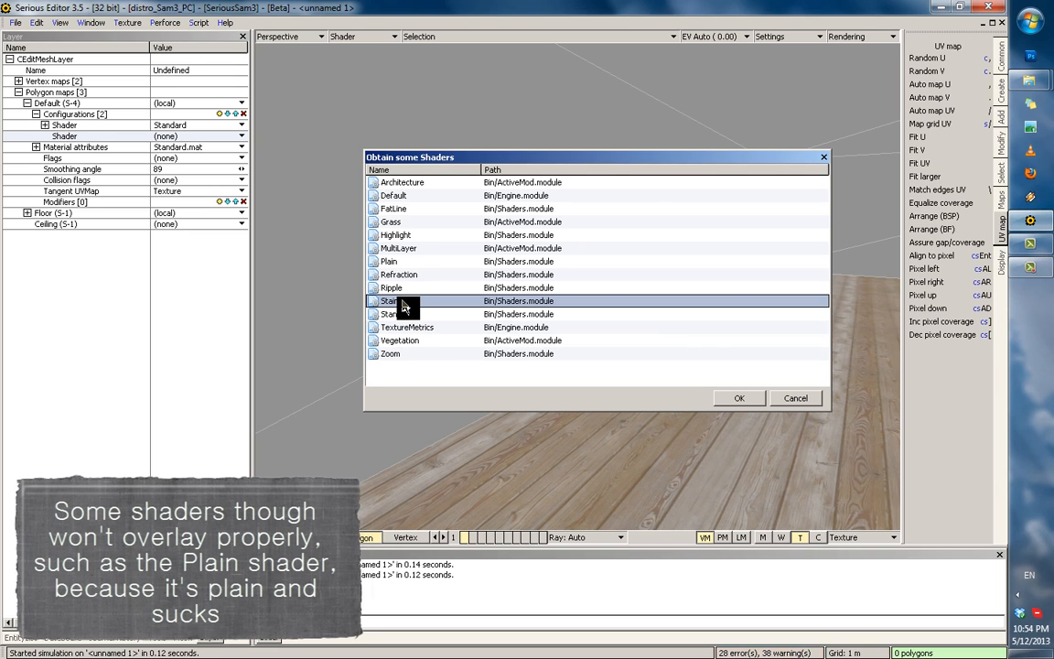
pyautogui.doubleClick(404, 306)
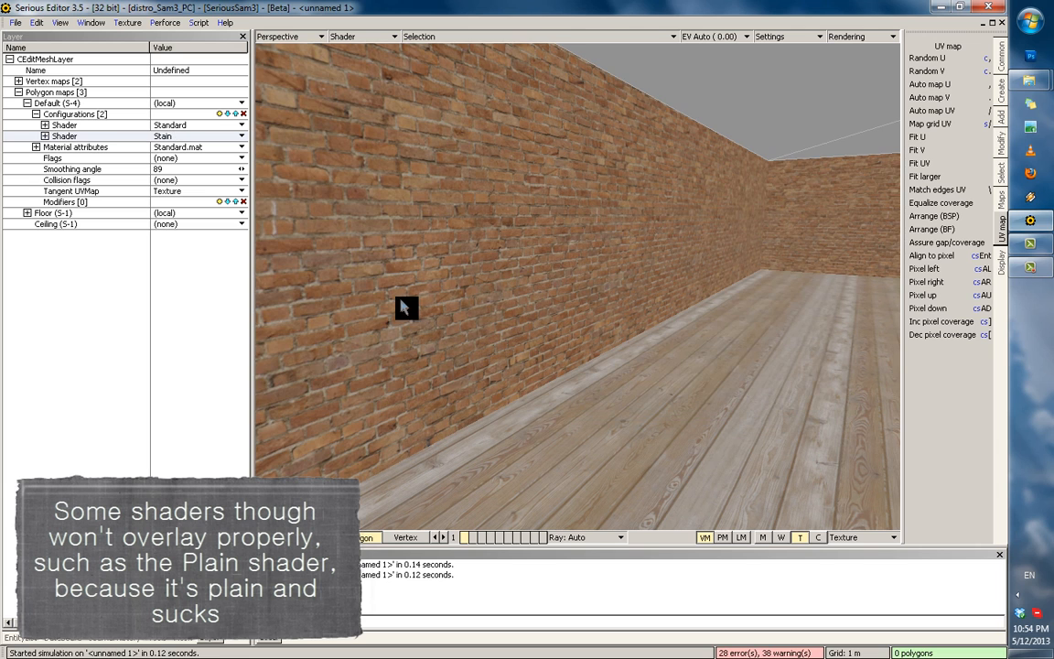
# Expand the Stain shader's settings and browse to Content/SeriousSam3/Textures for its stains texture.
pyautogui.click(45, 136)
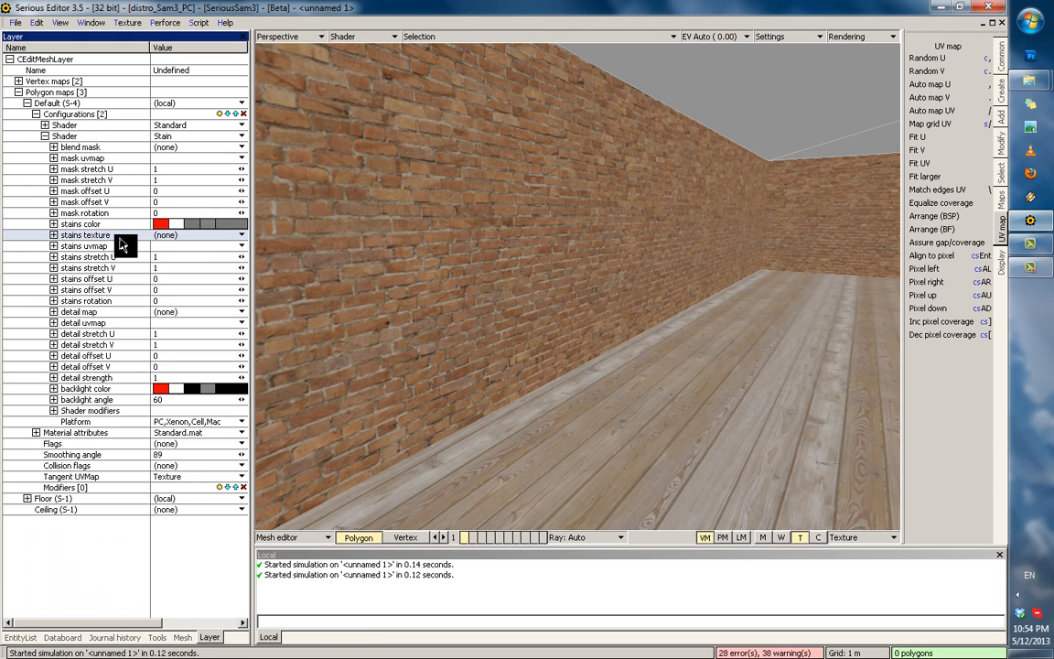
pyautogui.click(184, 237)
pyautogui.click(186, 260)
pyautogui.click(568, 142)
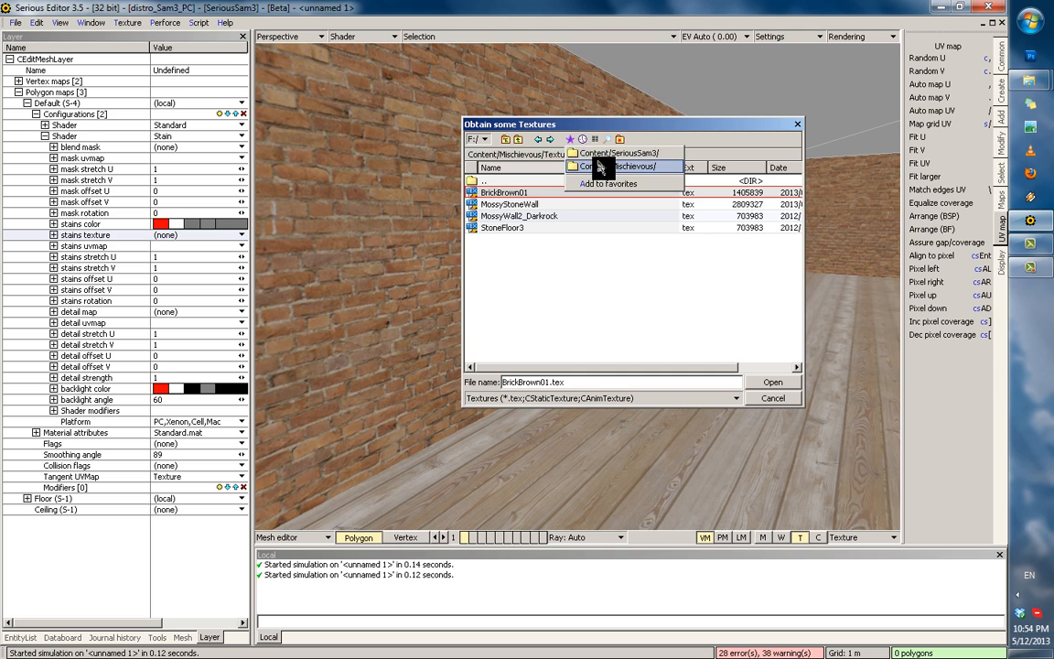
pyautogui.click(594, 169)
pyautogui.click(570, 139)
pyautogui.click(592, 228)
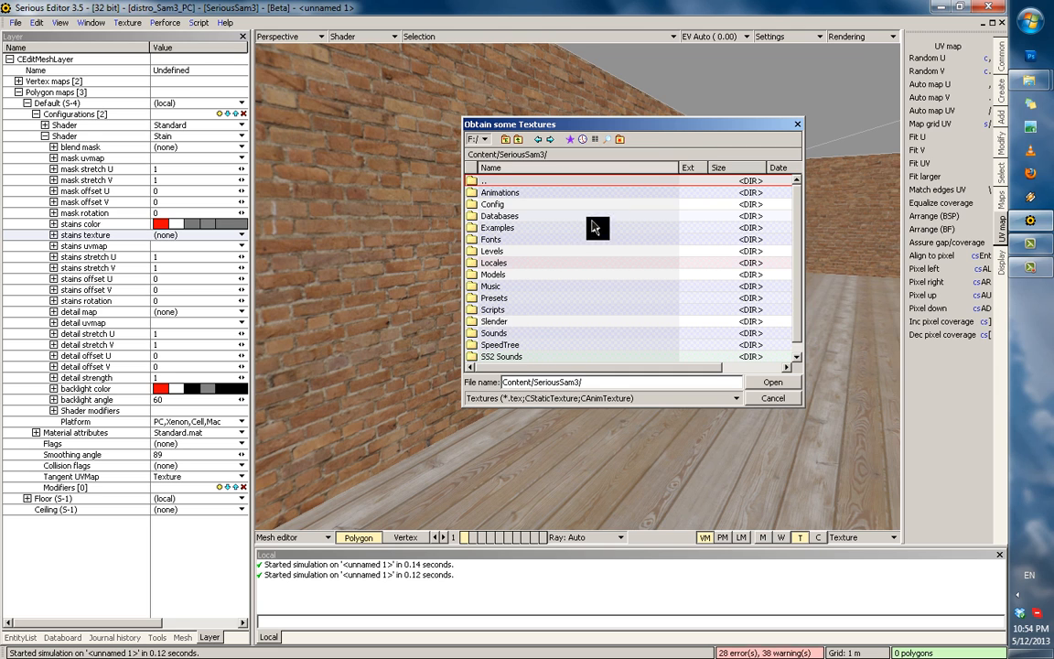
pyautogui.click(509, 314)
pyautogui.scroll(-1, 513, 322)
pyautogui.doubleClick(507, 358)
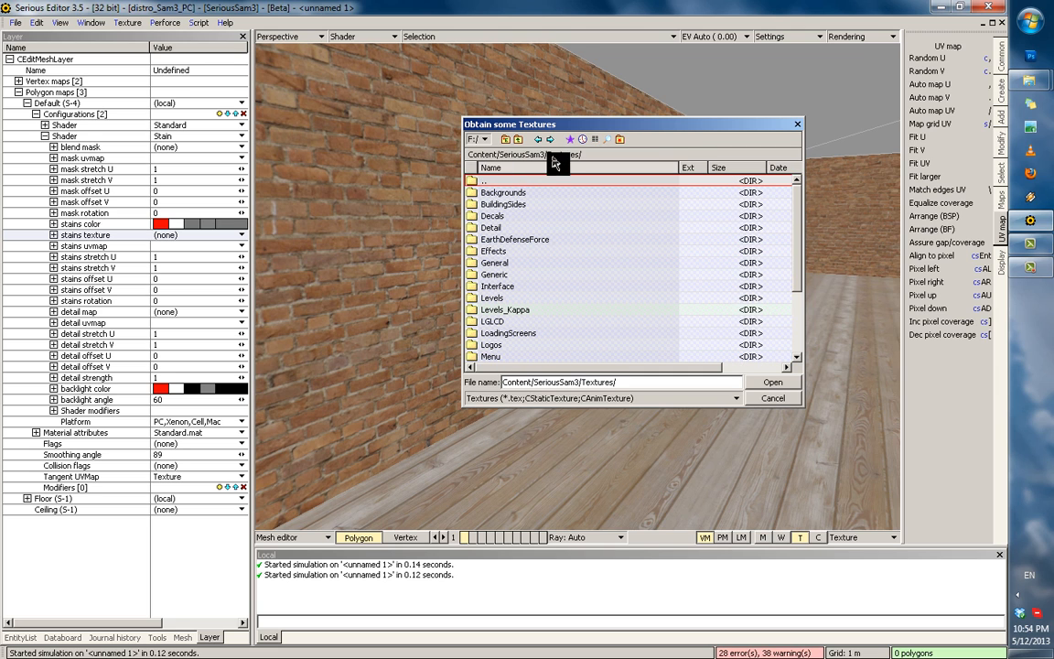
# Look through the Detail, General and Generic/Bump texture folders and open the Generic/Detail folder.
pyautogui.doubleClick(510, 229)
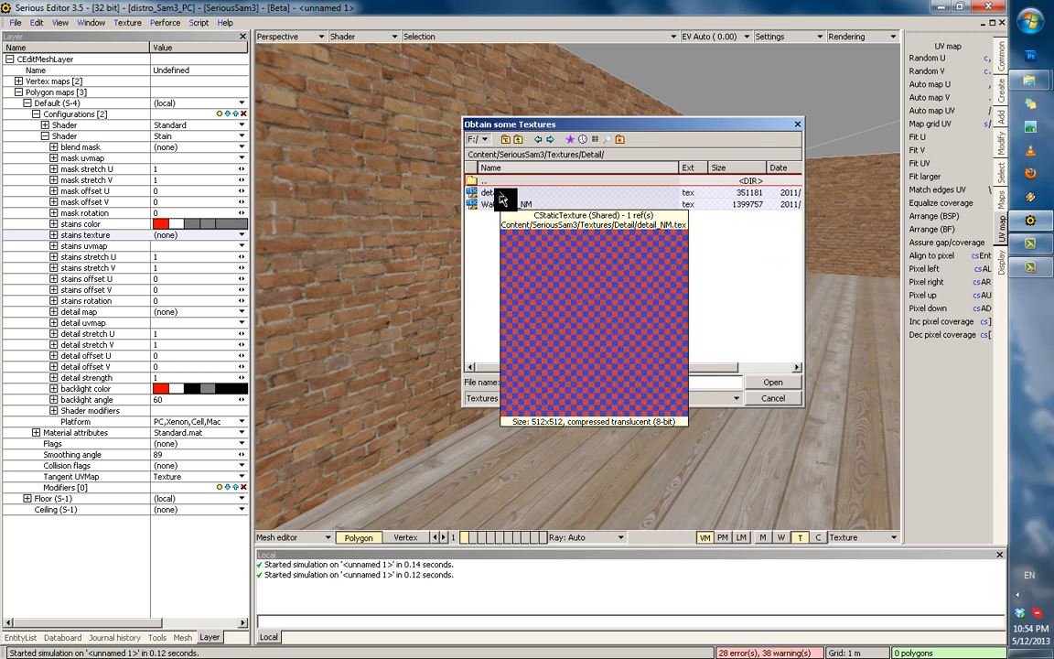
pyautogui.press('BackSpace')
pyautogui.doubleClick(507, 263)
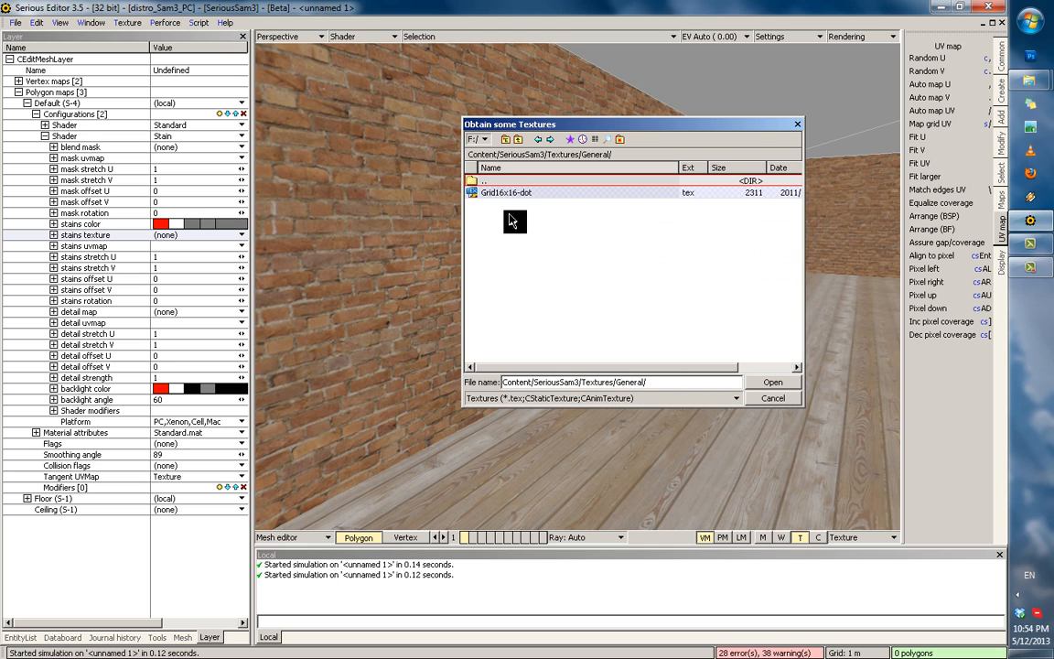
pyautogui.doubleClick(510, 183)
pyautogui.doubleClick(509, 273)
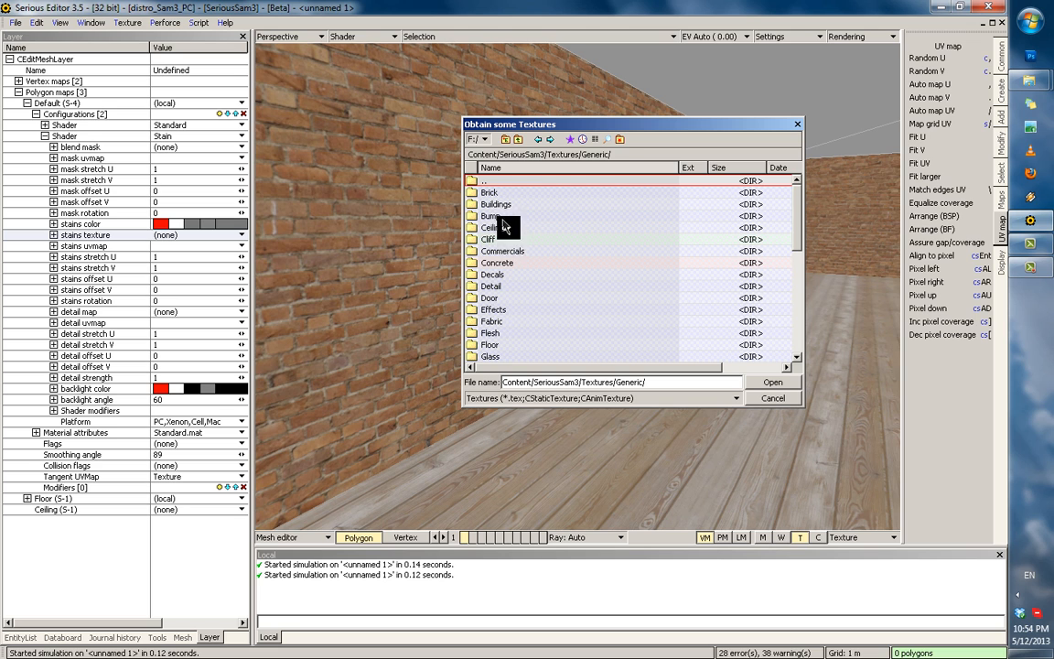
pyautogui.doubleClick(502, 219)
pyautogui.press('BackSpace')
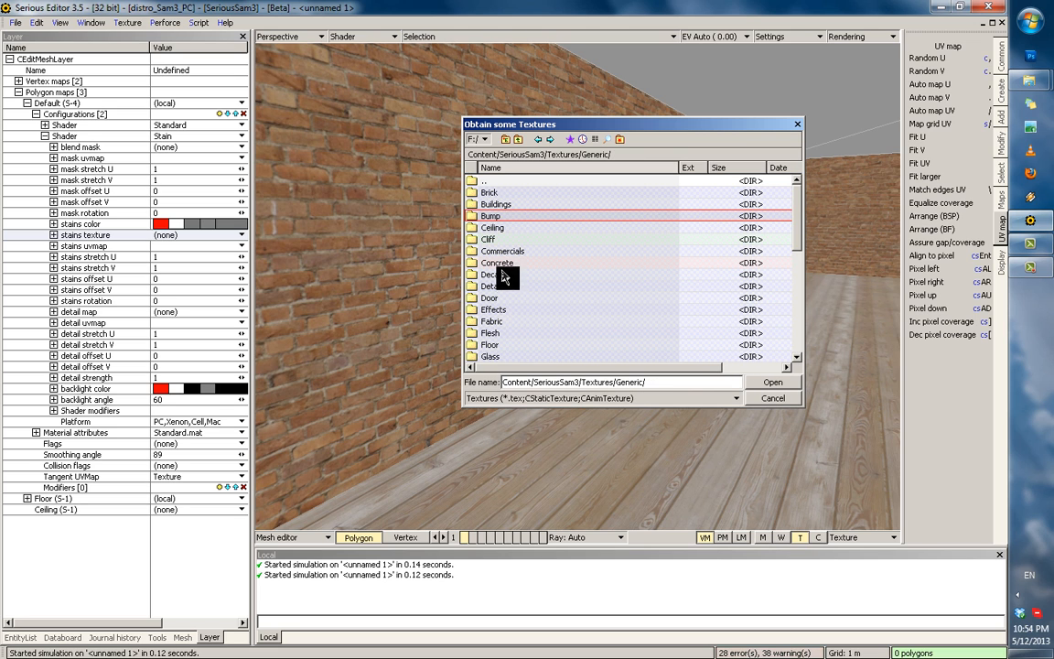
pyautogui.doubleClick(499, 288)
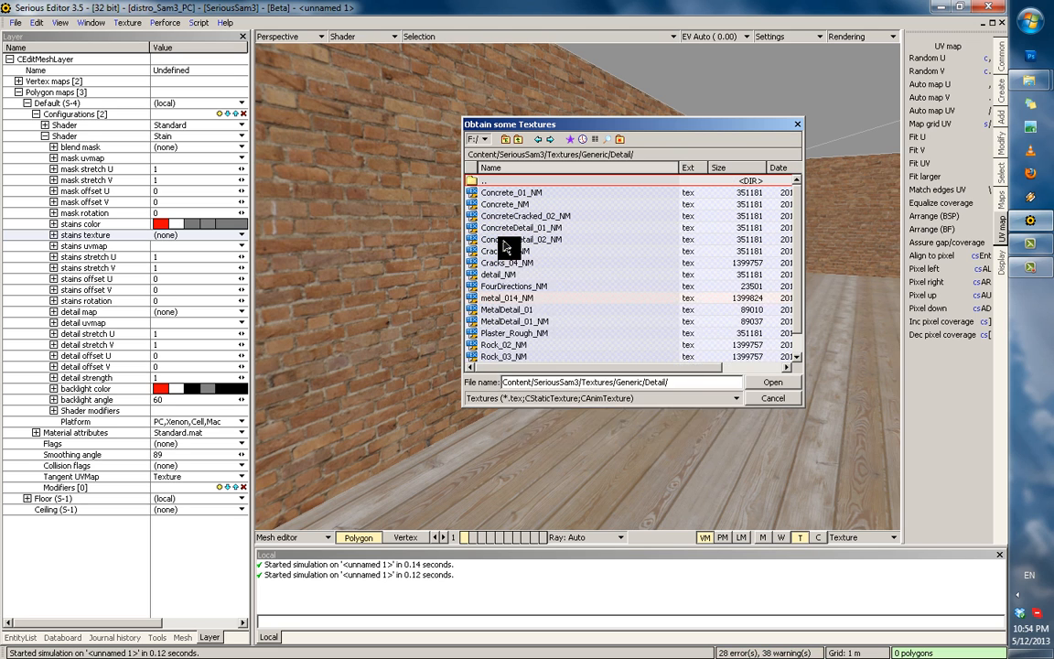
# Assign Plaster_Rough_NM.tex as the stains texture and set the stains uvmap to Texture.
pyautogui.moveTo(511, 265)
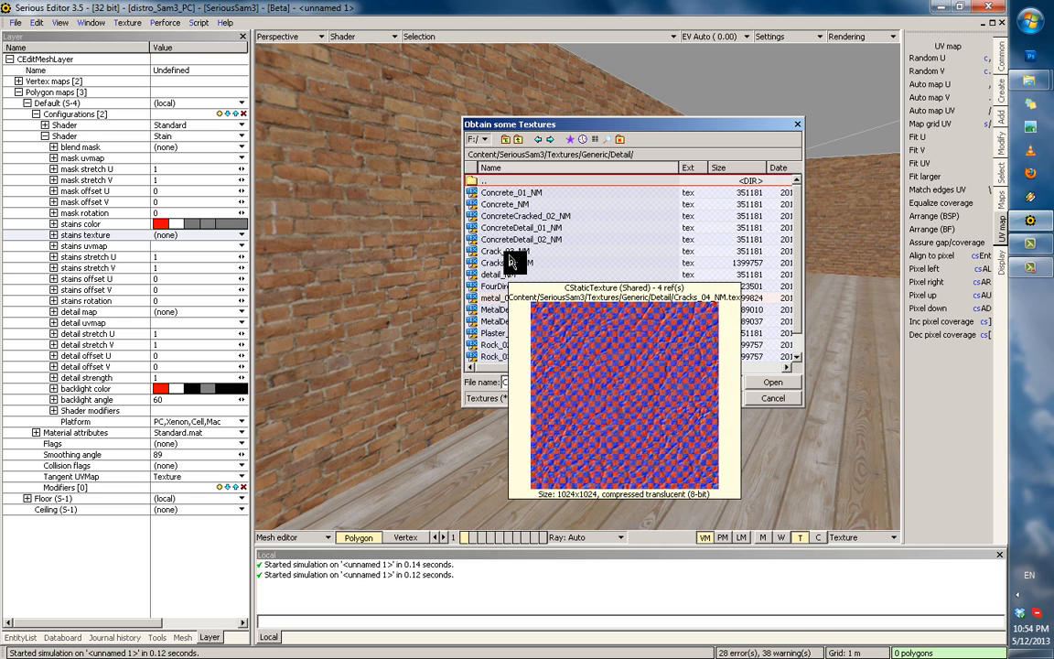
pyautogui.moveTo(511, 323)
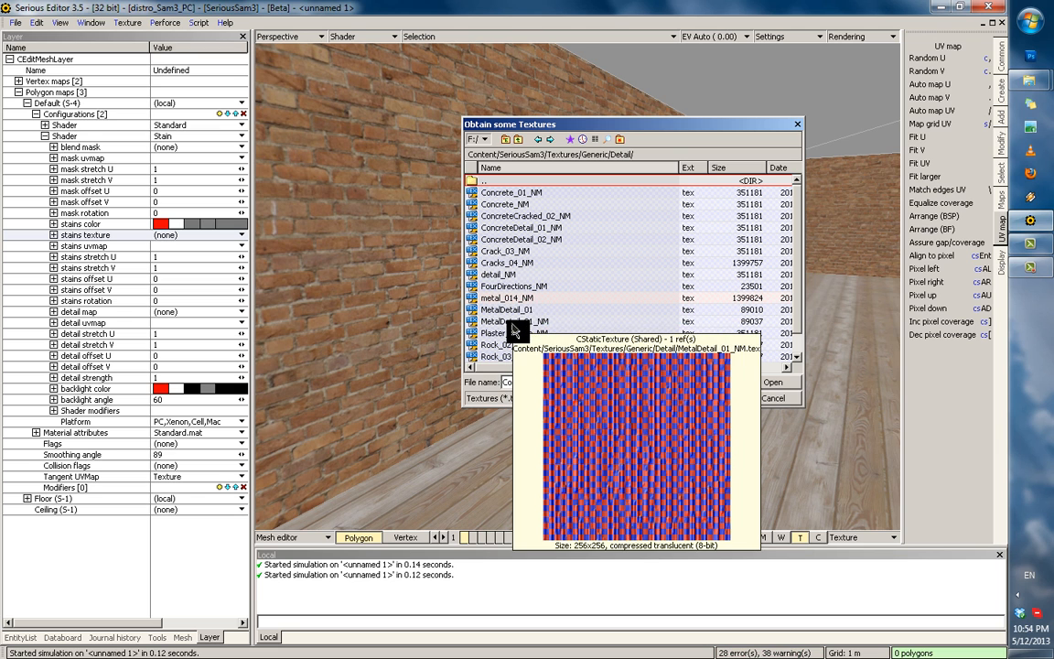
pyautogui.scroll(-1, 512, 326)
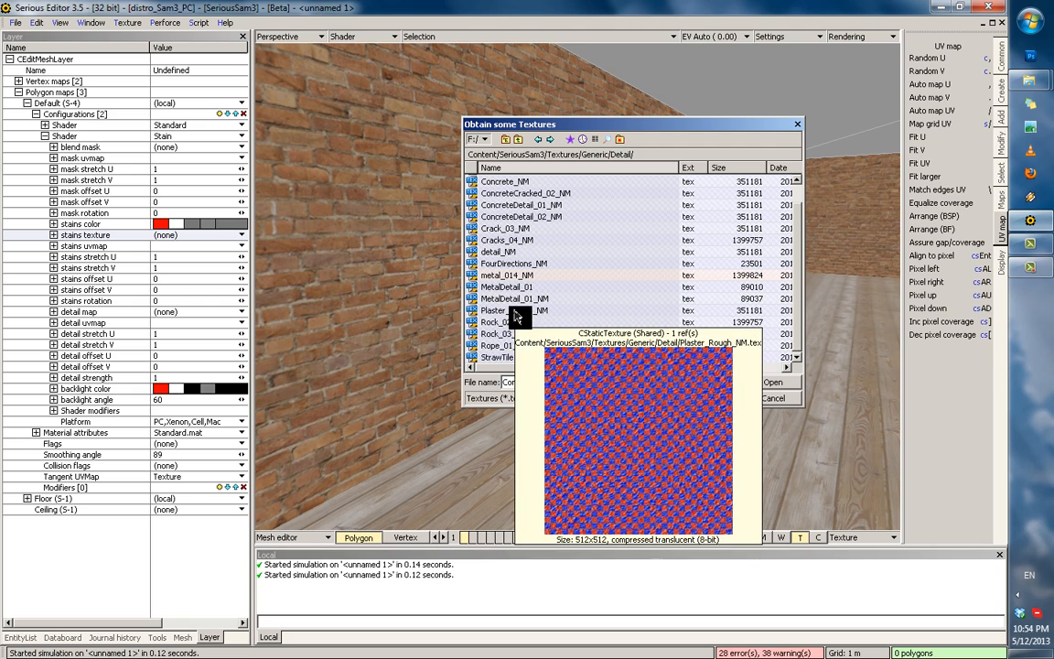
pyautogui.doubleClick(515, 316)
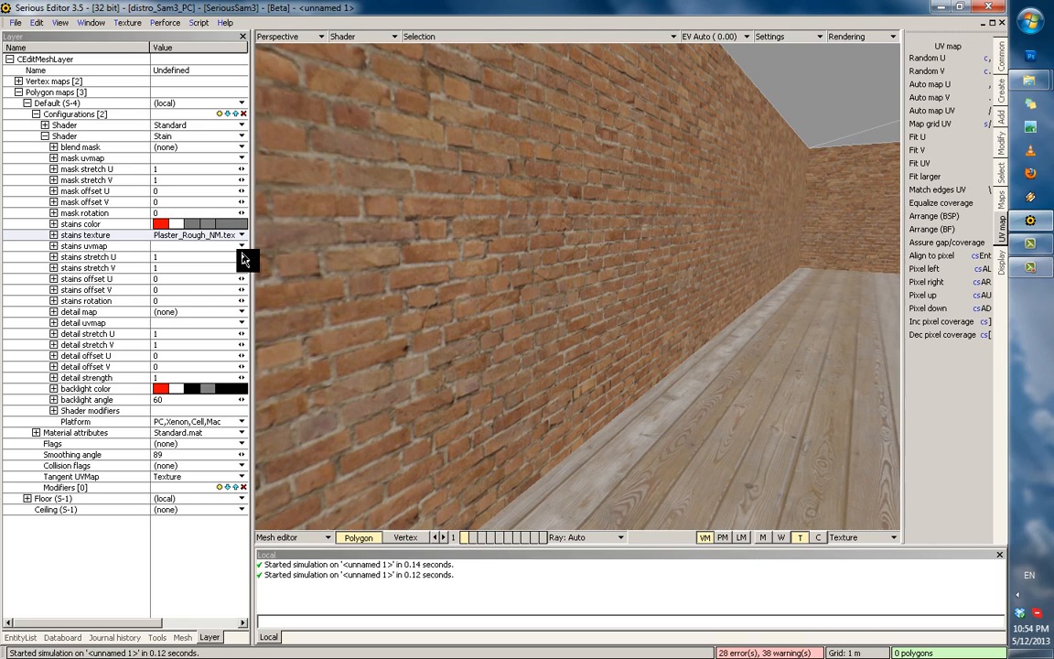
pyautogui.click(243, 247)
pyautogui.click(217, 259)
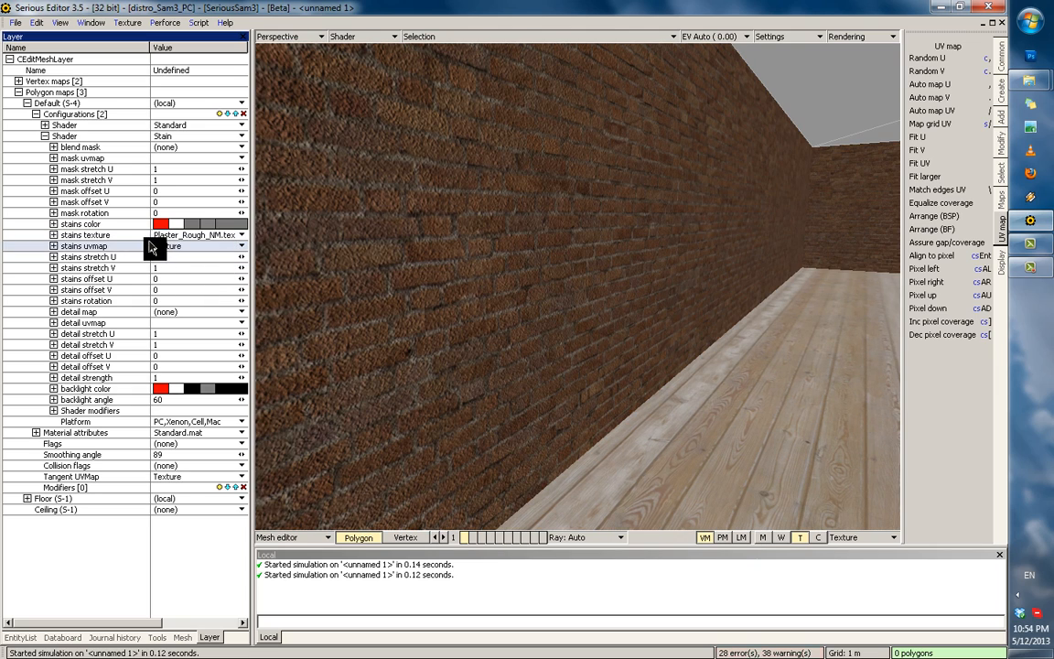
# Replace the stains texture with Concrete_NM.tex and examine the wall up close.
pyautogui.click(165, 236)
pyautogui.click(179, 275)
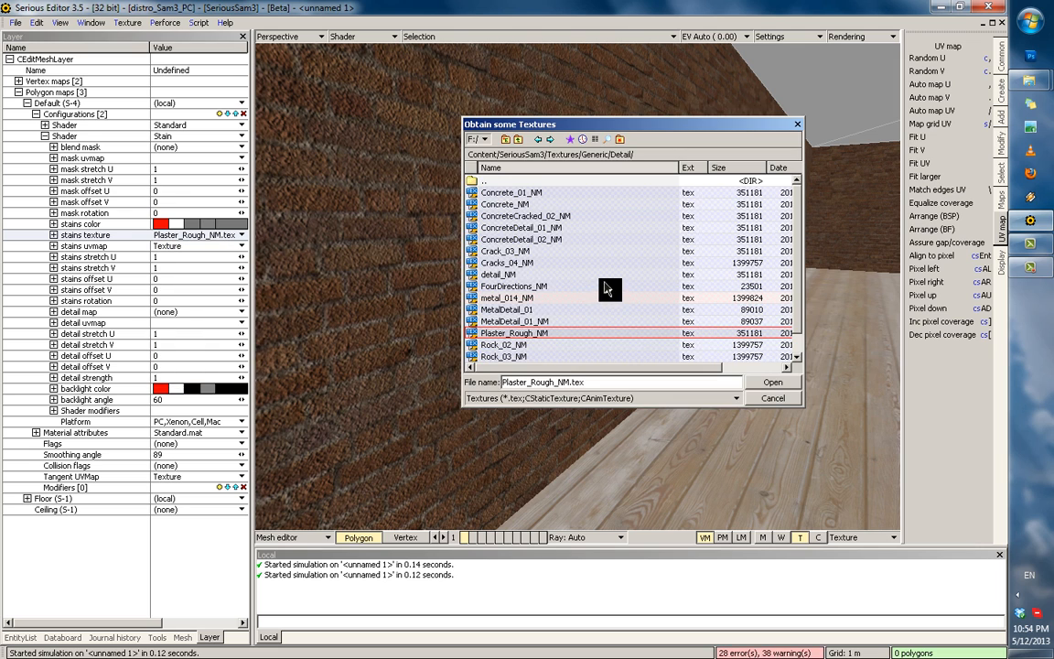
pyautogui.click(521, 274)
pyautogui.moveTo(524, 234)
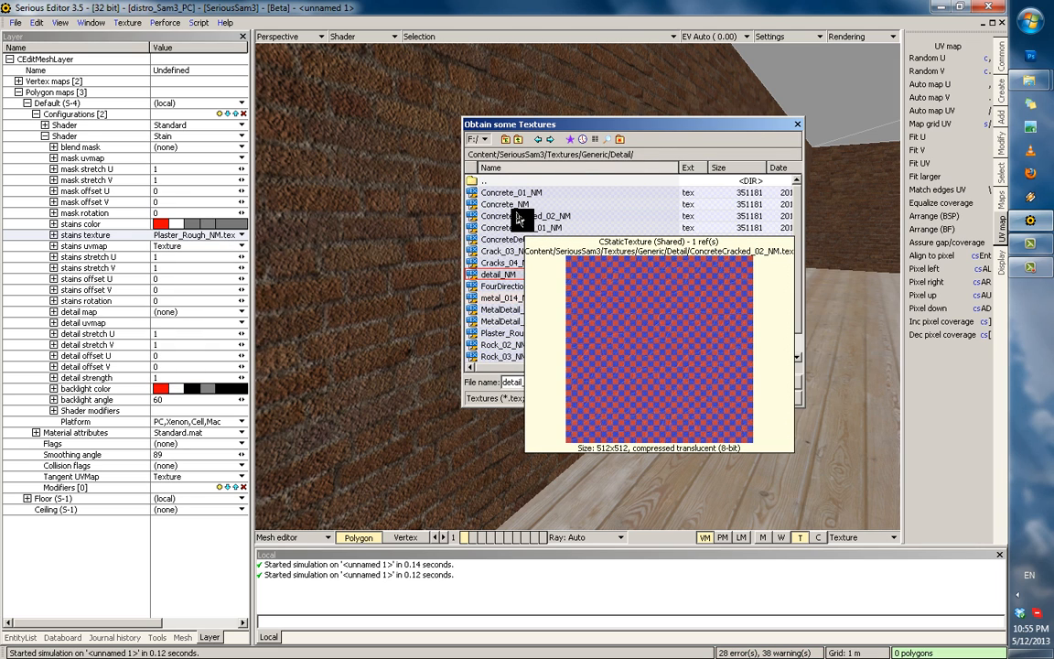
pyautogui.doubleClick(518, 203)
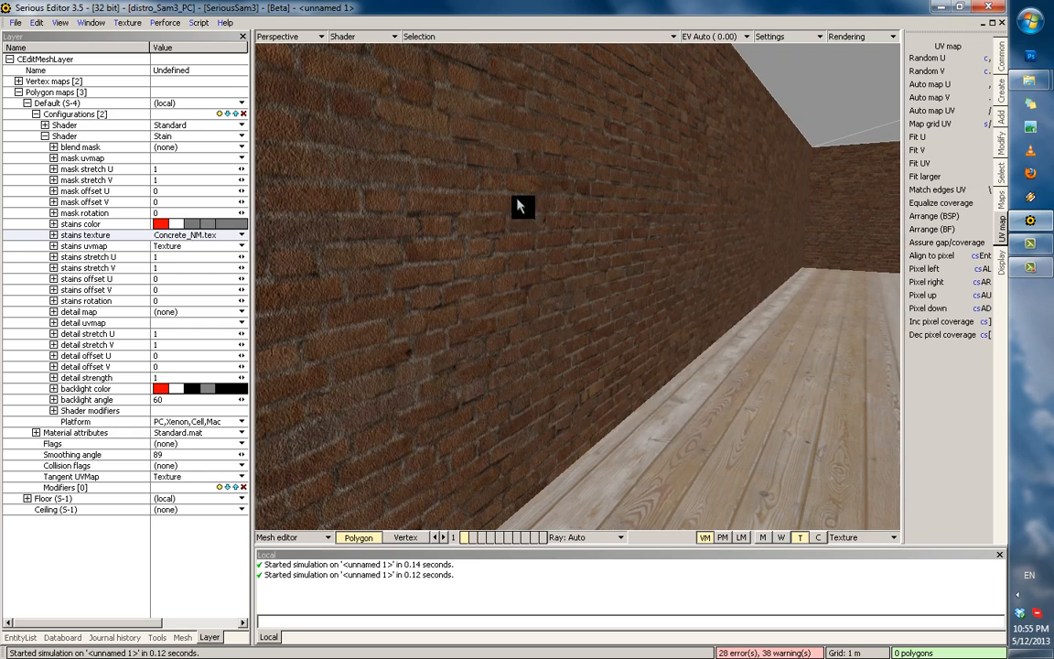
pyautogui.scroll(3, 528, 276)
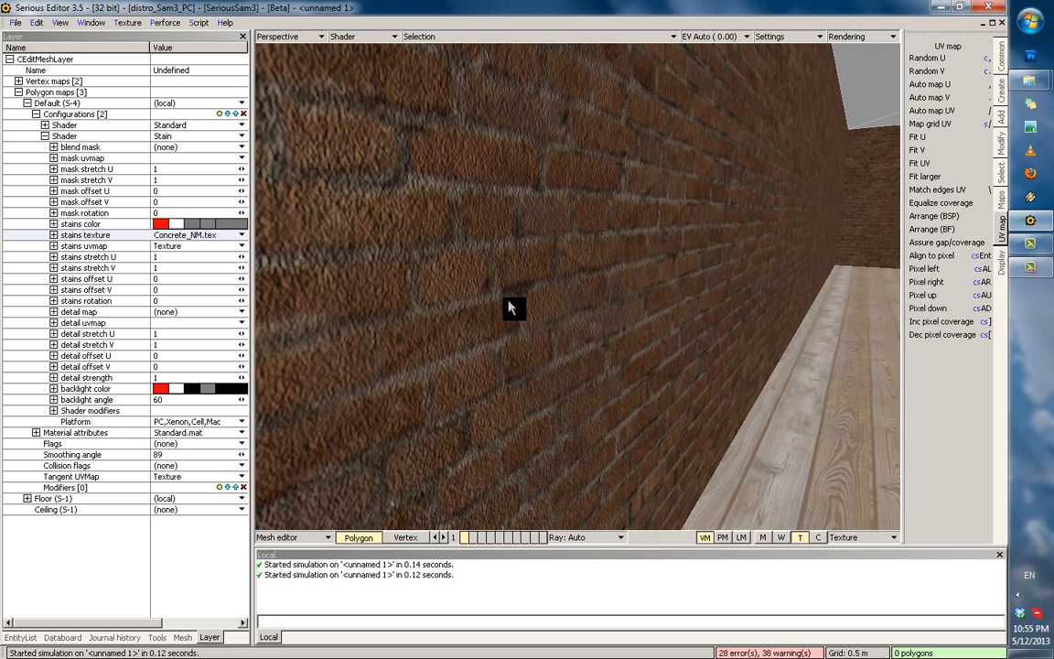
# Try Concrete_01_NM.tex as the stains texture and switch back to Concrete_NM.tex.
pyautogui.doubleClick(177, 235)
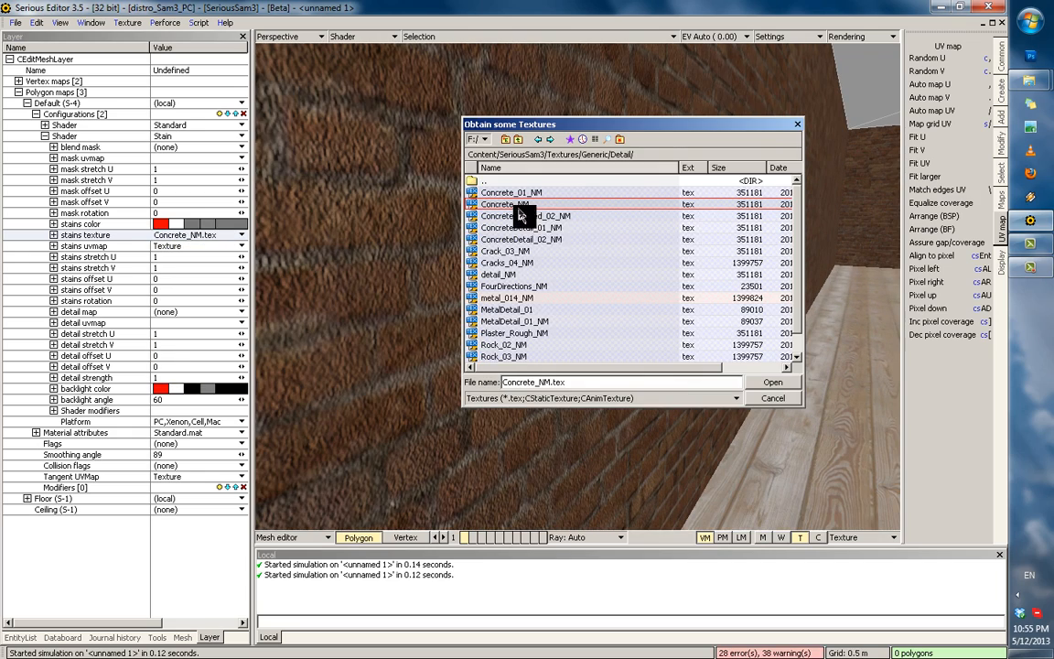
pyautogui.doubleClick(516, 194)
pyautogui.scroll(-3, 508, 288)
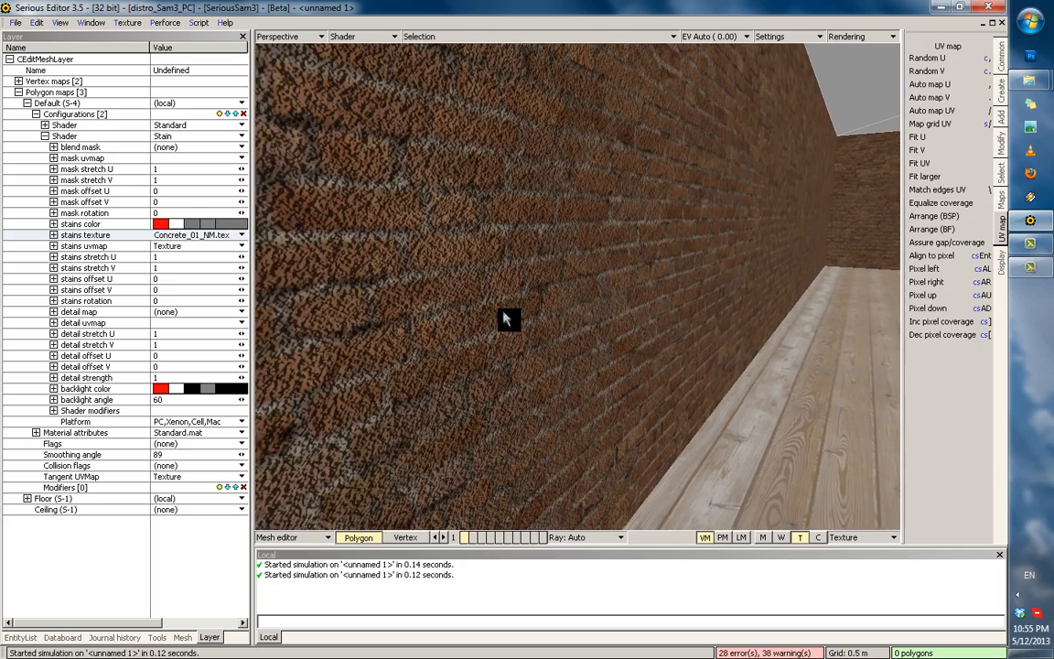
pyautogui.click(240, 235)
pyautogui.click(211, 265)
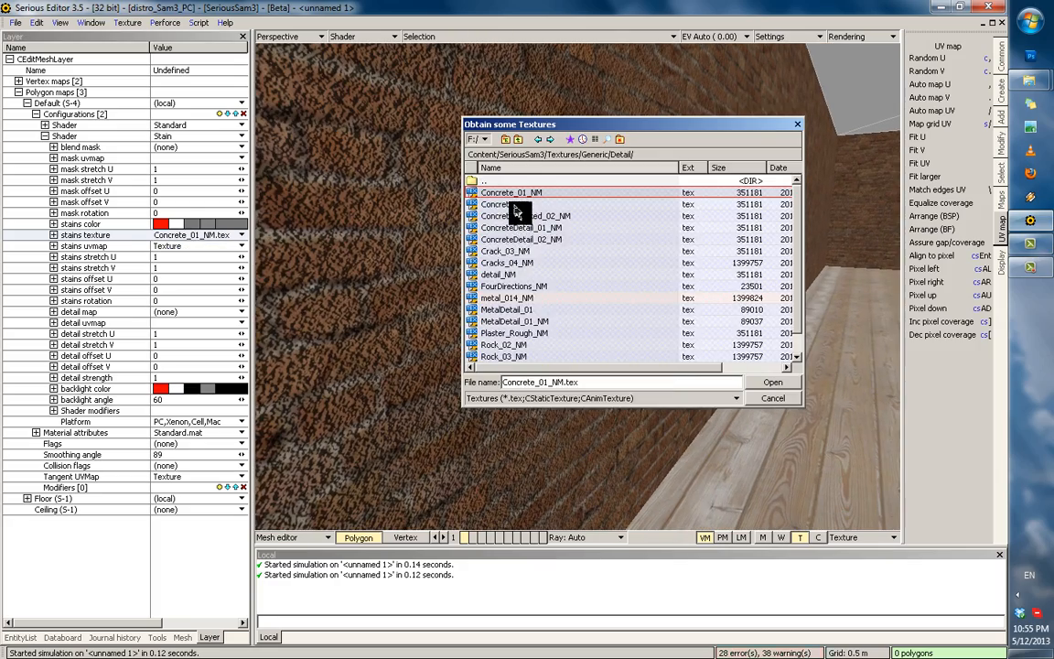
pyautogui.doubleClick(515, 212)
pyautogui.moveTo(514, 212); pyautogui.dragTo(230, 219, button='middle')
# Adjust the Stain shader's stains color to a lighter grey to brighten the brick walls.
pyautogui.moveTo(188, 224); pyautogui.dragTo(215, 224)
pyautogui.moveTo(446, 297); pyautogui.dragTo(265, 233, button='middle')
pyautogui.click(81, 137)
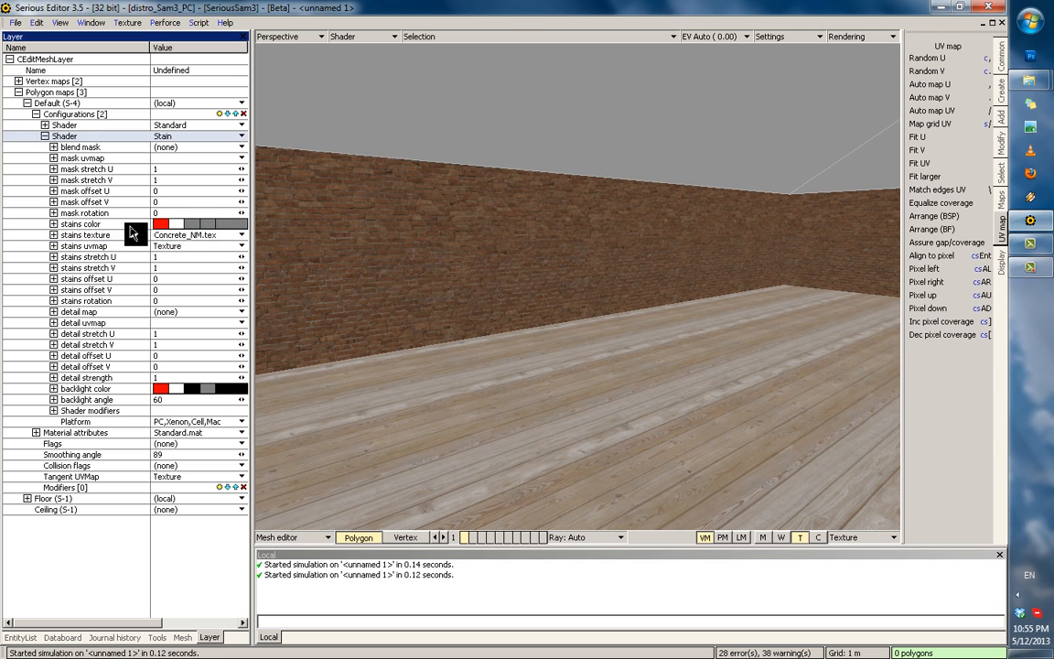
pyautogui.click(130, 226)
pyautogui.scroll(-2, 359, 261)
pyautogui.moveTo(183, 223); pyautogui.dragTo(151, 215)
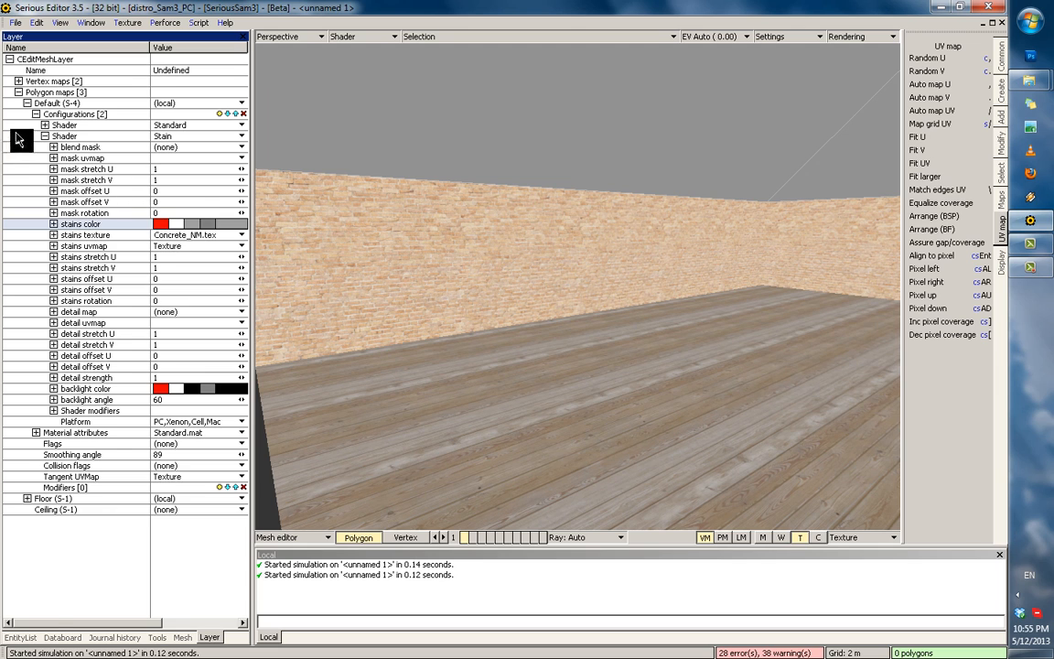
# Set the Stain shader's stains stretch V to 0.5 and check the brick wall up close.
pyautogui.click(45, 126)
pyautogui.click(85, 138)
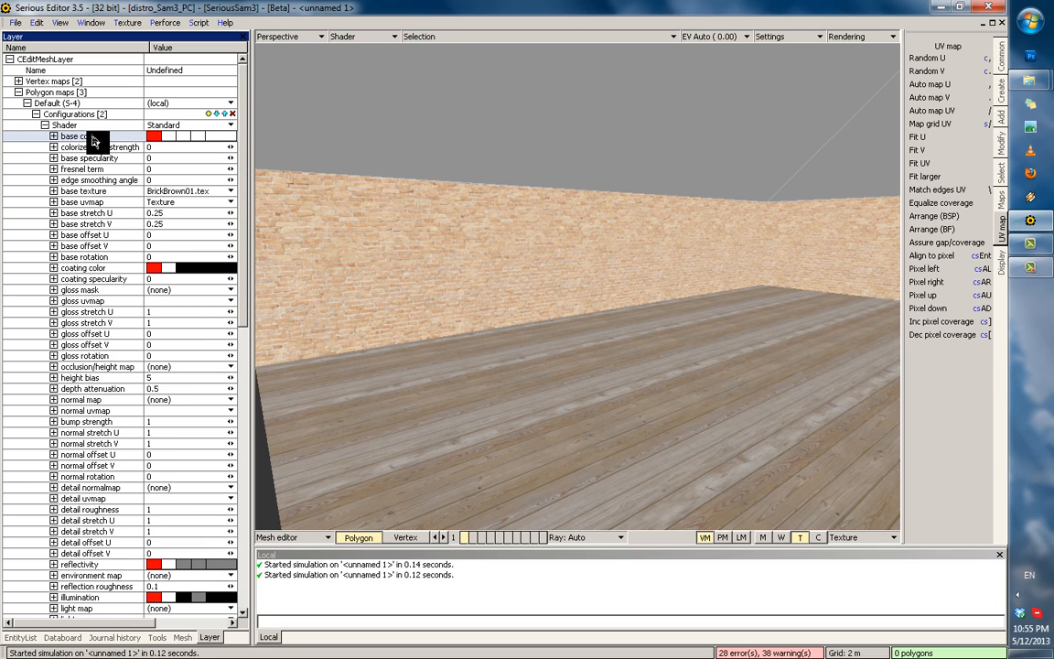
pyautogui.click(45, 125)
pyautogui.moveTo(199, 235); pyautogui.dragTo(117, 282)
pyautogui.scroll(5, 543, 351)
pyautogui.scroll(4, 513, 265)
pyautogui.write('0.5')
pyautogui.click(167, 282)
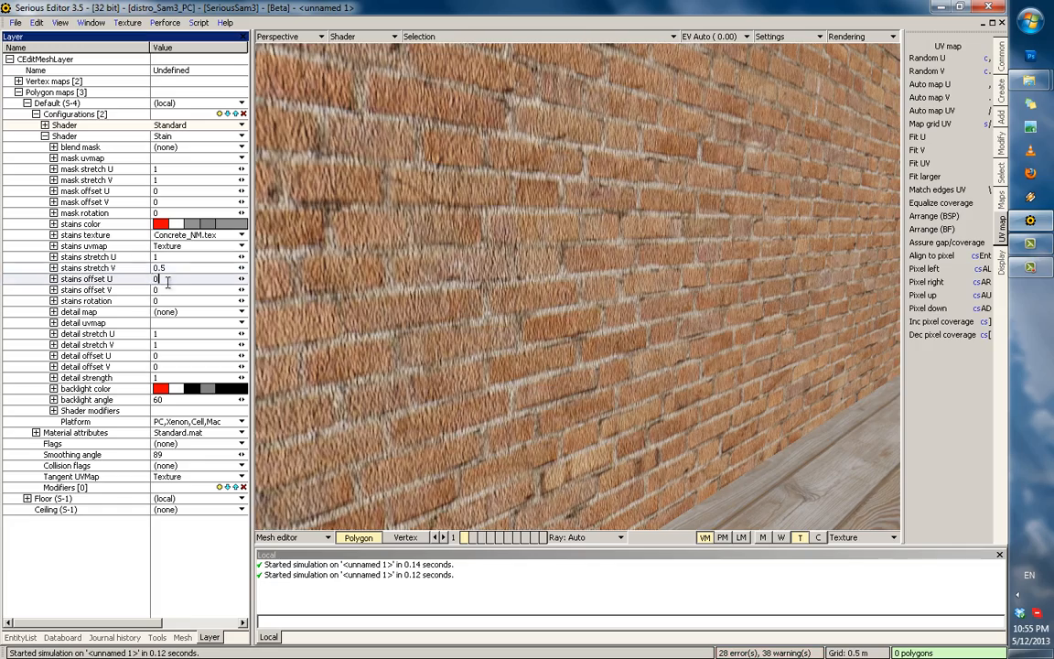
# Set the Stain shader's stains stretch U and stains stretch V to 3.
pyautogui.moveTo(186, 272); pyautogui.dragTo(131, 271)
pyautogui.write('22')
pyautogui.press('Return')
pyautogui.write('3')
pyautogui.moveTo(171, 260); pyautogui.dragTo(124, 262)
pyautogui.write('3')
pyautogui.press('Return')
pyautogui.scroll(-4, 557, 226)
# Run the level in-game, examine the stained brick wall from near and far, and return to mesh editing.
pyautogui.press('Escape')
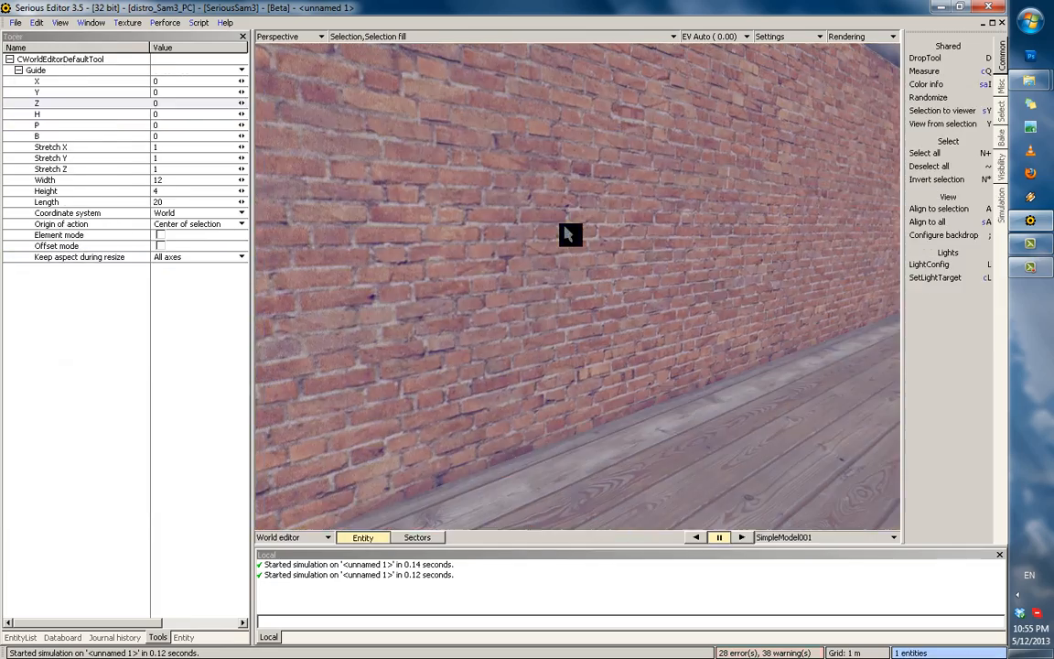
pyautogui.hotkey('ctrl', 'g')
pyautogui.press('w')
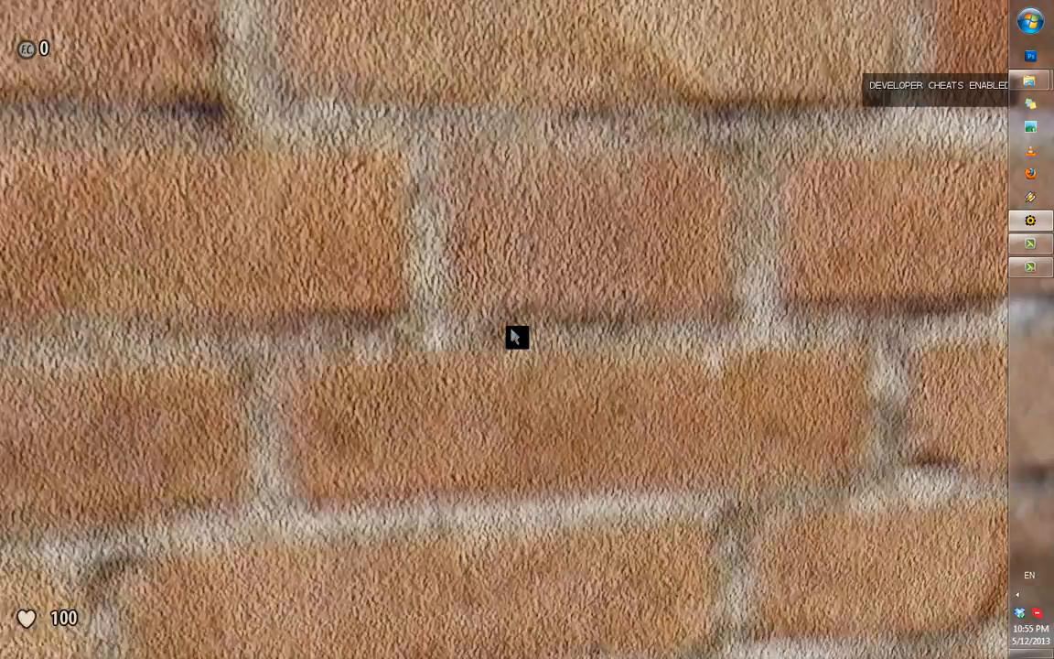
pyautogui.press('s')
pyautogui.press('s')
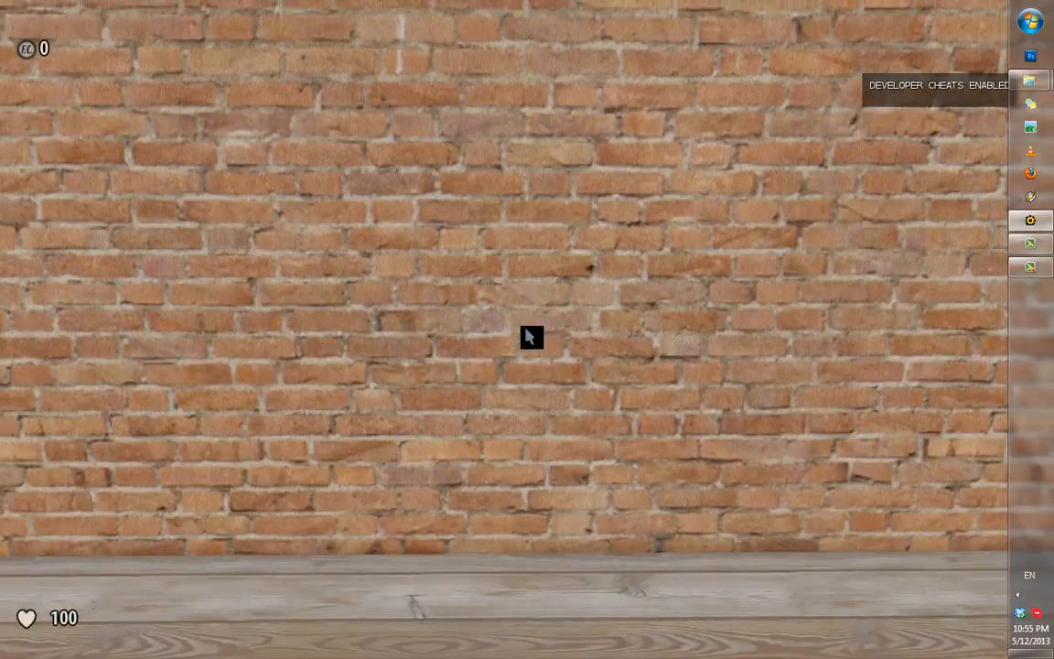
pyautogui.press('w')
pyautogui.press('w')
pyautogui.press('Escape')
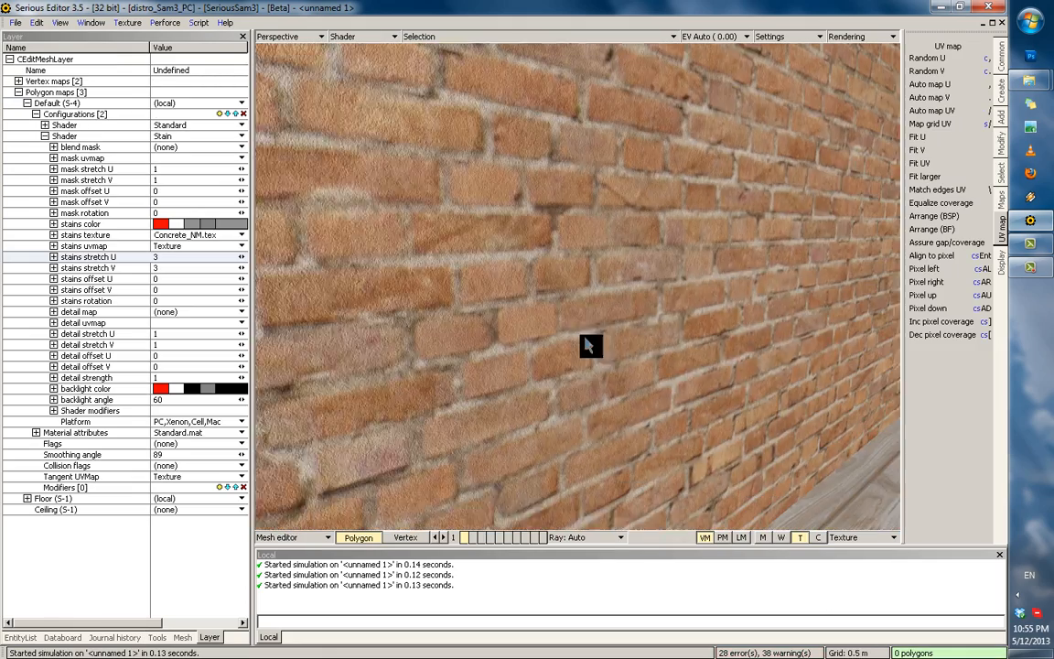
pyautogui.scroll(-2, 585, 337)
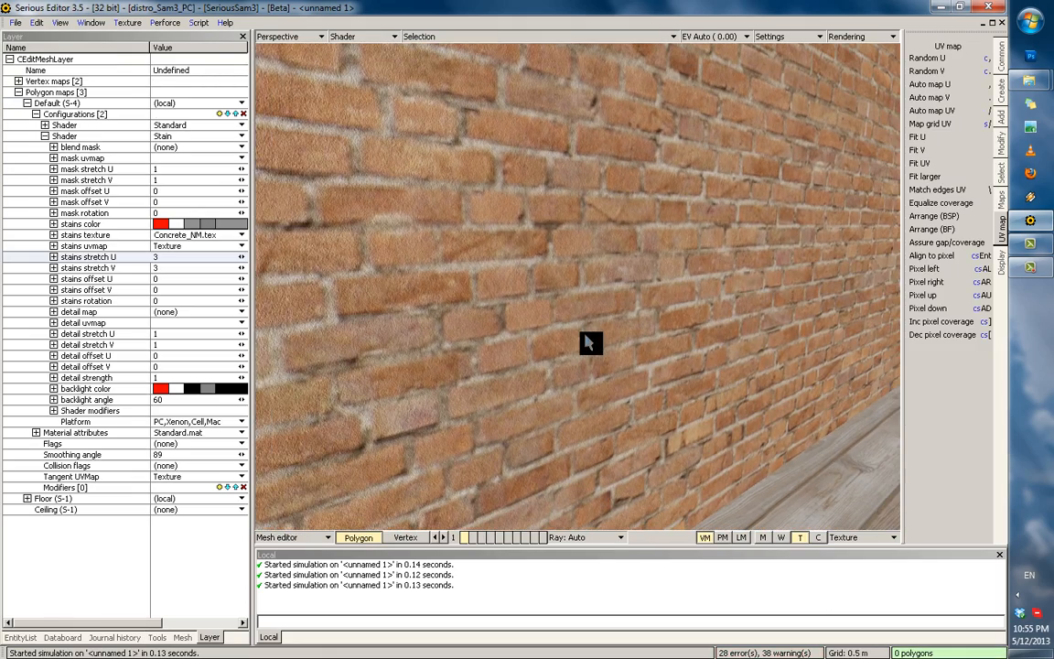
# Remove the Stain shader configuration from the walls and assign Concrete_NM.tex as the Standard shader's detail normalmap.
pyautogui.click(45, 137)
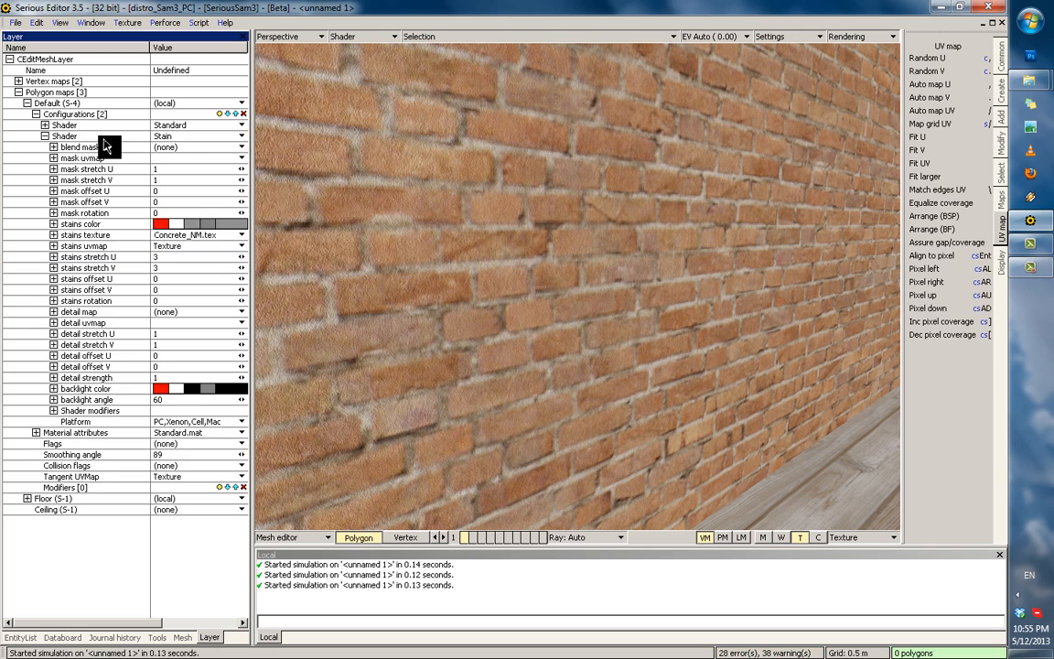
pyautogui.click(243, 114)
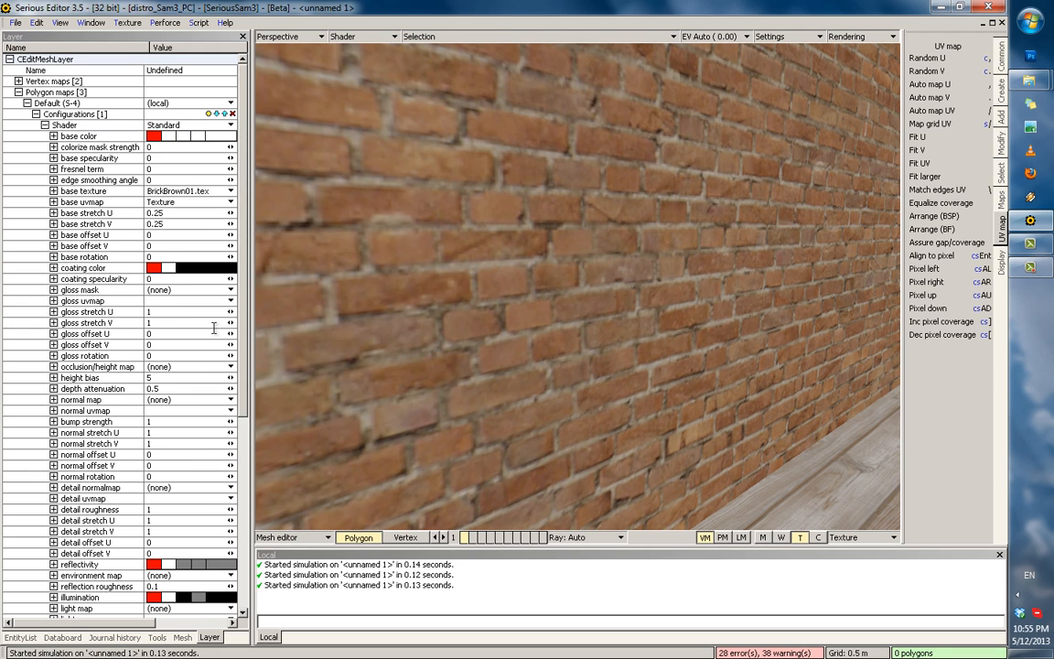
pyautogui.click(91, 489)
pyautogui.scroll(-3, 71, 485)
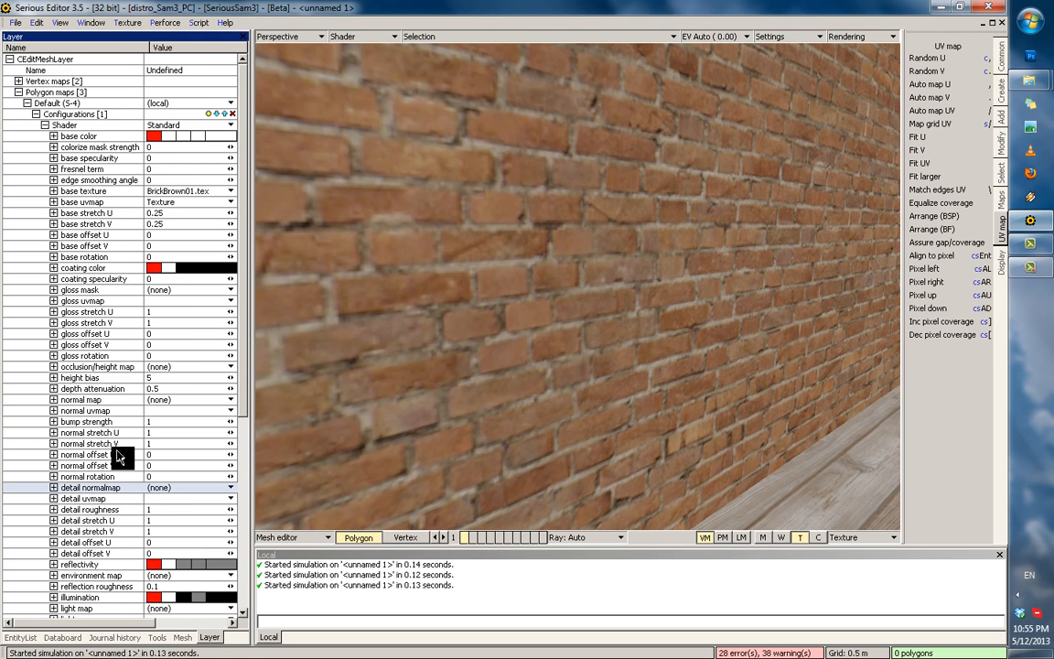
pyautogui.click(168, 430)
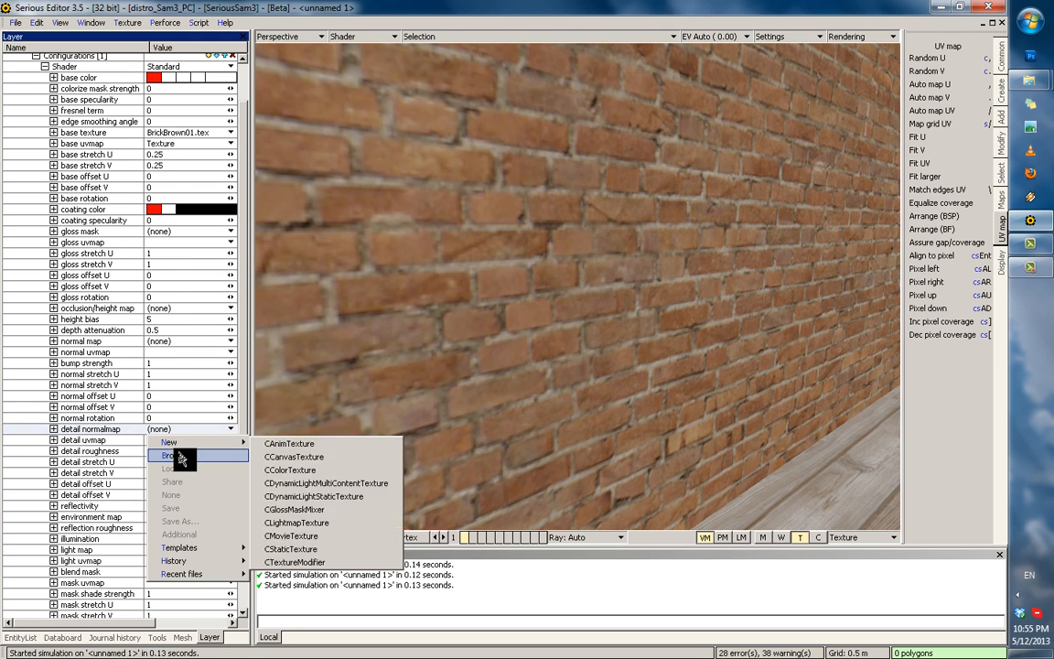
pyautogui.click(179, 454)
pyautogui.doubleClick(515, 205)
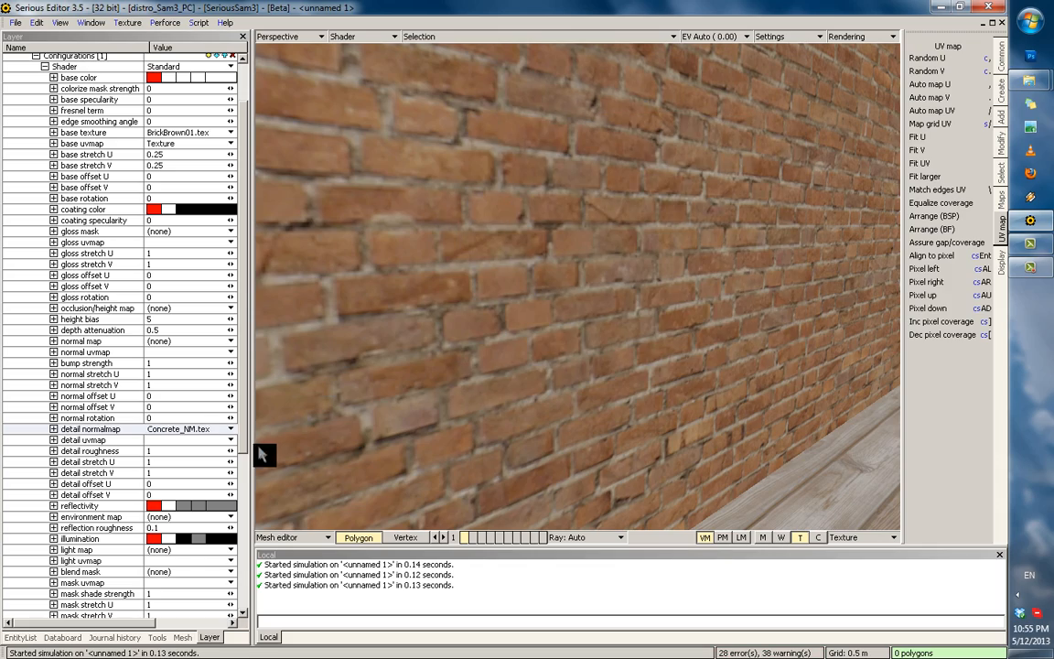
# Set the brick shader's detail uvmap to Texture and inspect the bricks up close.
pyautogui.click(192, 439)
pyautogui.click(183, 450)
pyautogui.scroll(-4, 511, 347)
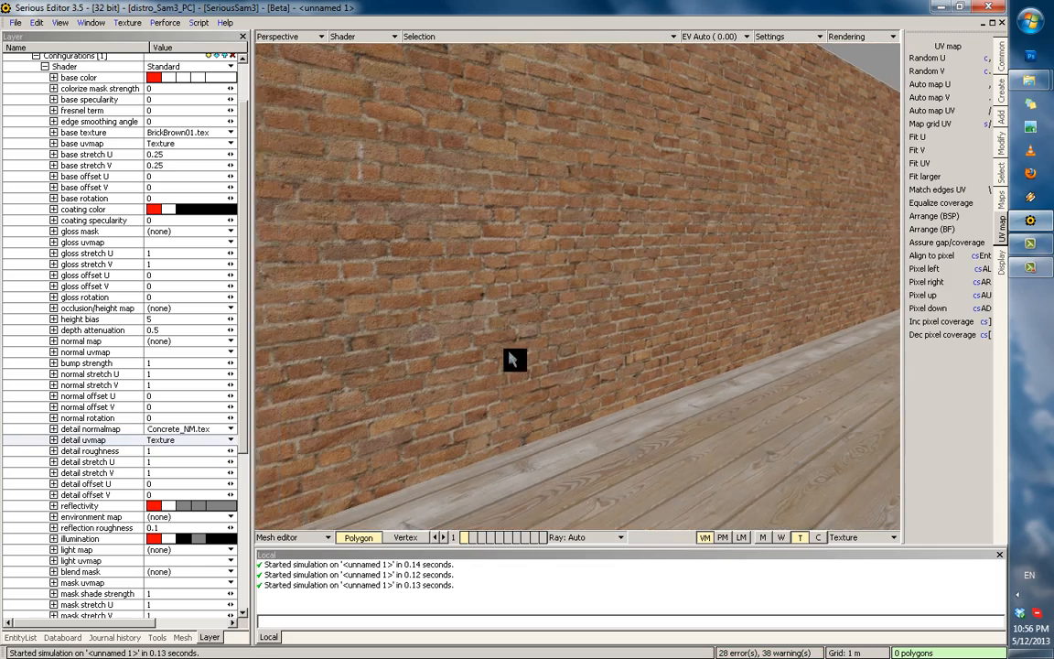
pyautogui.scroll(6, 514, 391)
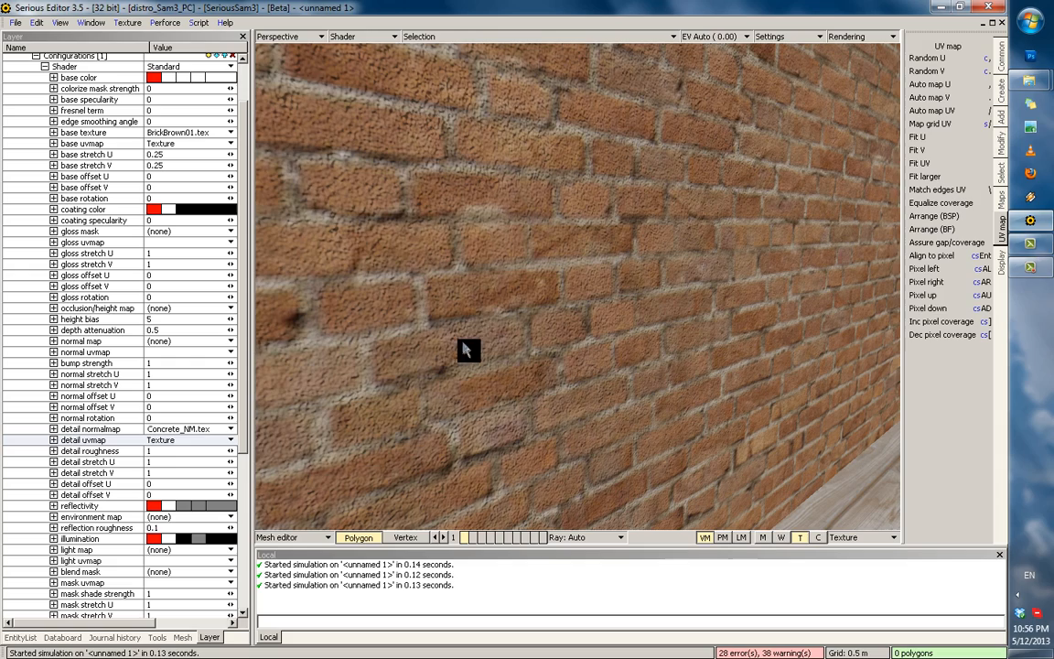
# Set the brick shader's detail stretch U and detail stretch V to 3 and examine the wall's surface.
pyautogui.click(159, 451)
pyautogui.click(158, 463)
pyautogui.write('3')
pyautogui.click(158, 474)
pyautogui.write('3')
pyautogui.press('Return')
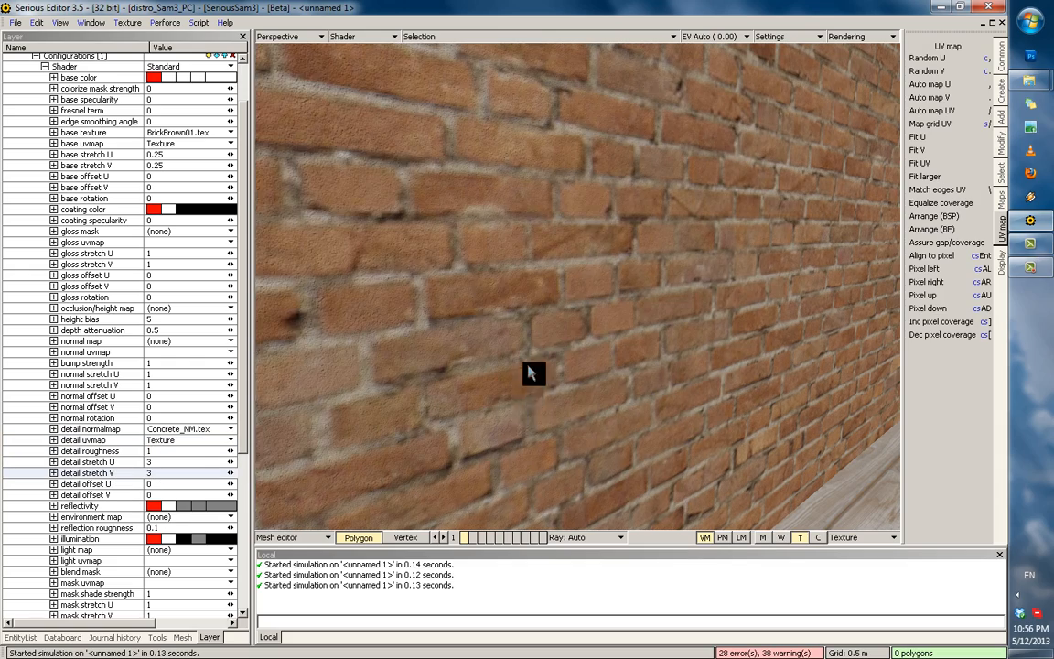
pyautogui.scroll(3, 532, 416)
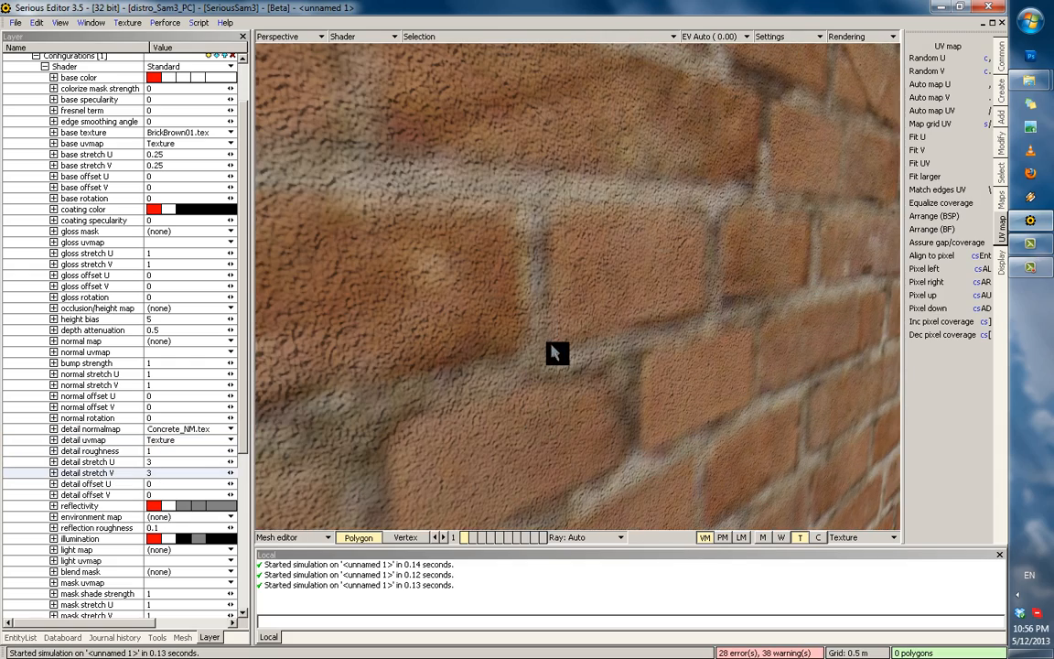
pyautogui.scroll(-3, 554, 348)
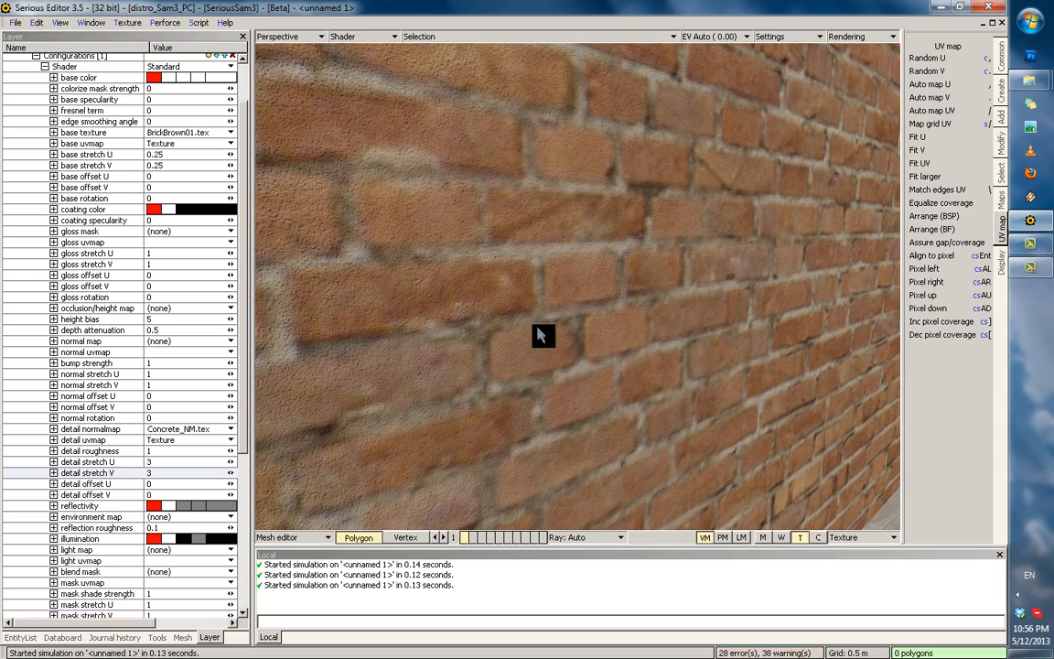
pyautogui.scroll(-3, 565, 293)
pyautogui.moveTo(536, 289); pyautogui.dragTo(543, 308, button='middle')
pyautogui.scroll(2, 544, 309)
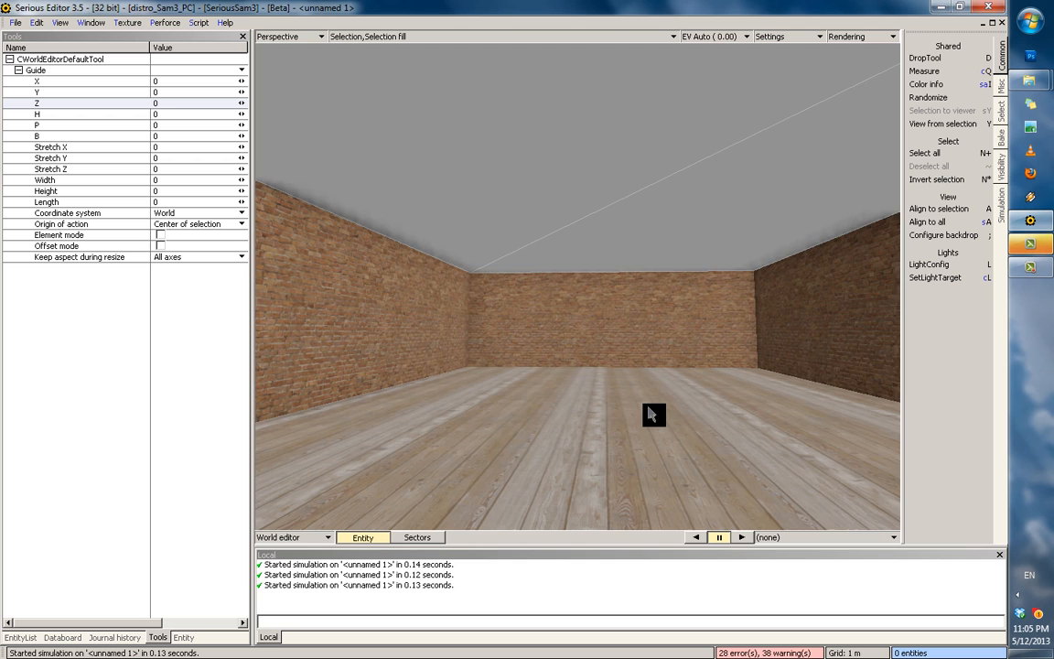
# Open the room mesh for editing and create a new local surface for the Ceiling polygon map.
pyautogui.moveTo(648, 408); pyautogui.dragTo(672, 415, button='middle')
pyautogui.doubleClick(524, 242)
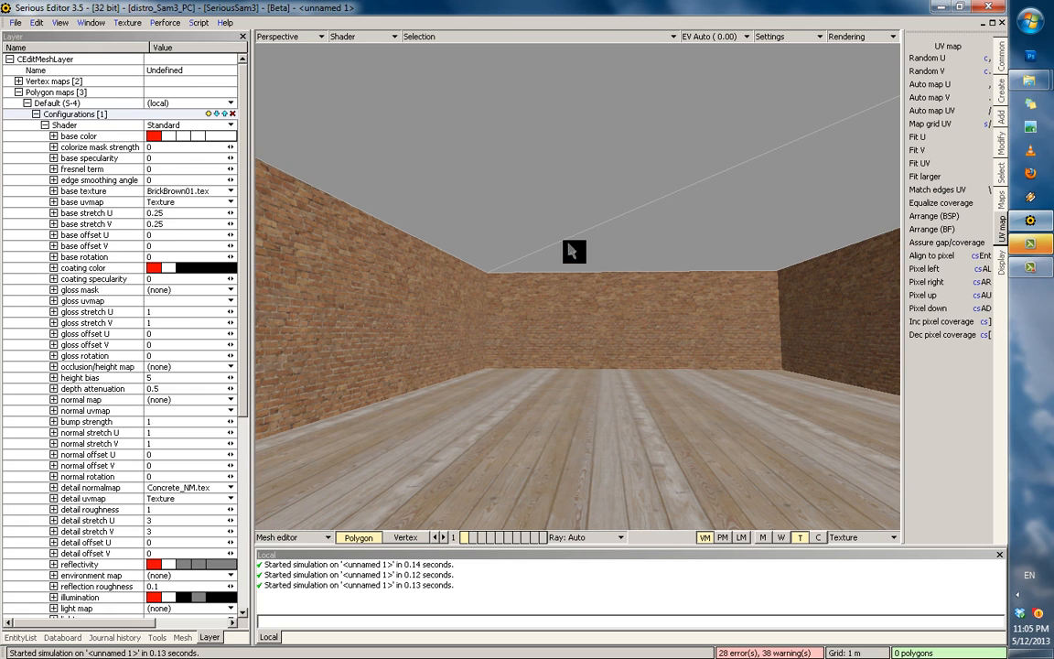
pyautogui.click(36, 113)
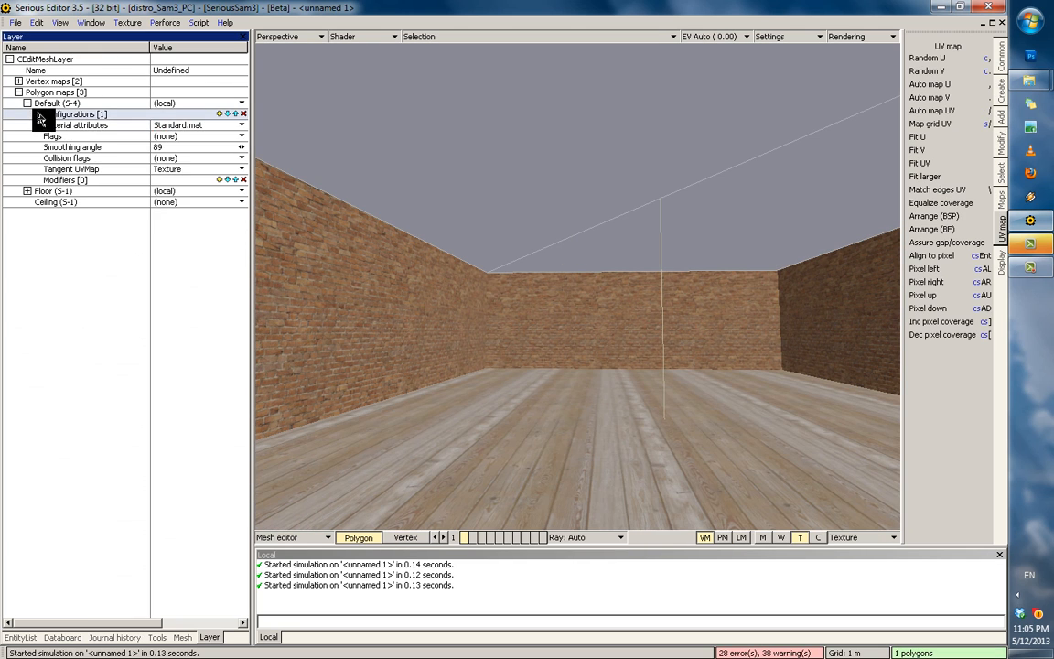
pyautogui.click(28, 102)
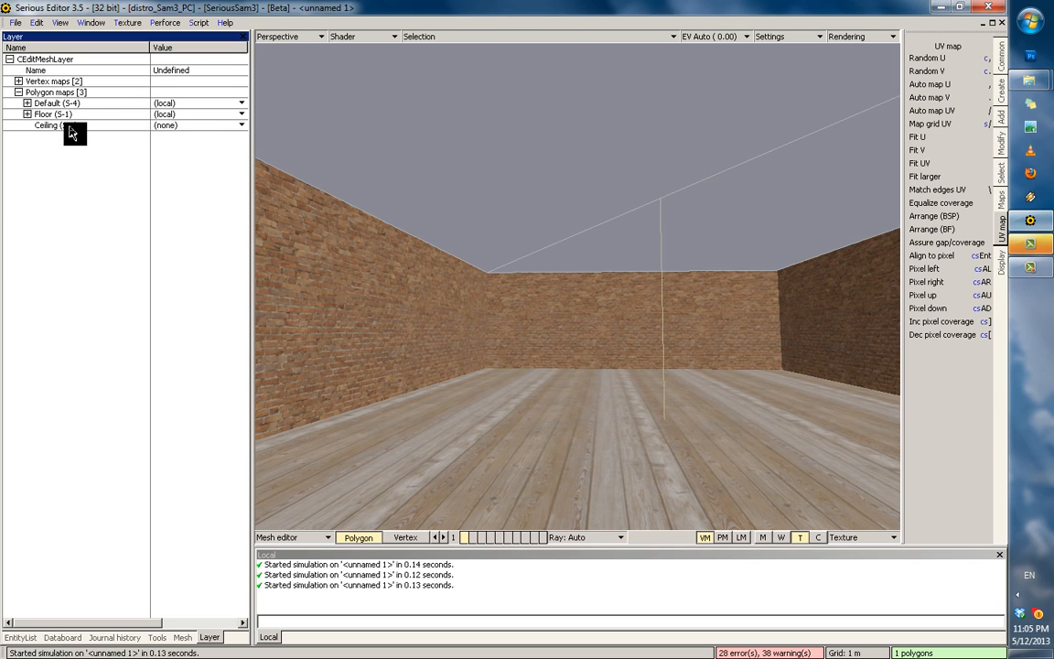
pyautogui.click(124, 128)
pyautogui.rightClick(174, 128)
pyautogui.click(277, 145)
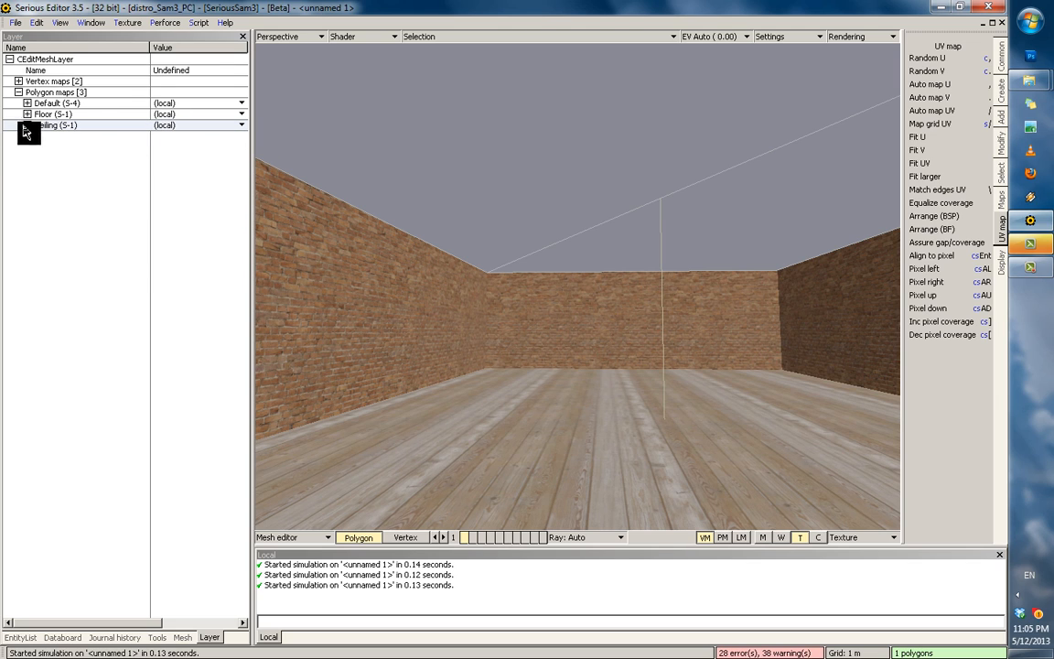
# Assign Standard.mat as the Ceiling's material attributes and add a configuration with the Standard shader.
pyautogui.click(27, 125)
pyautogui.rightClick(190, 147)
pyautogui.click(565, 345)
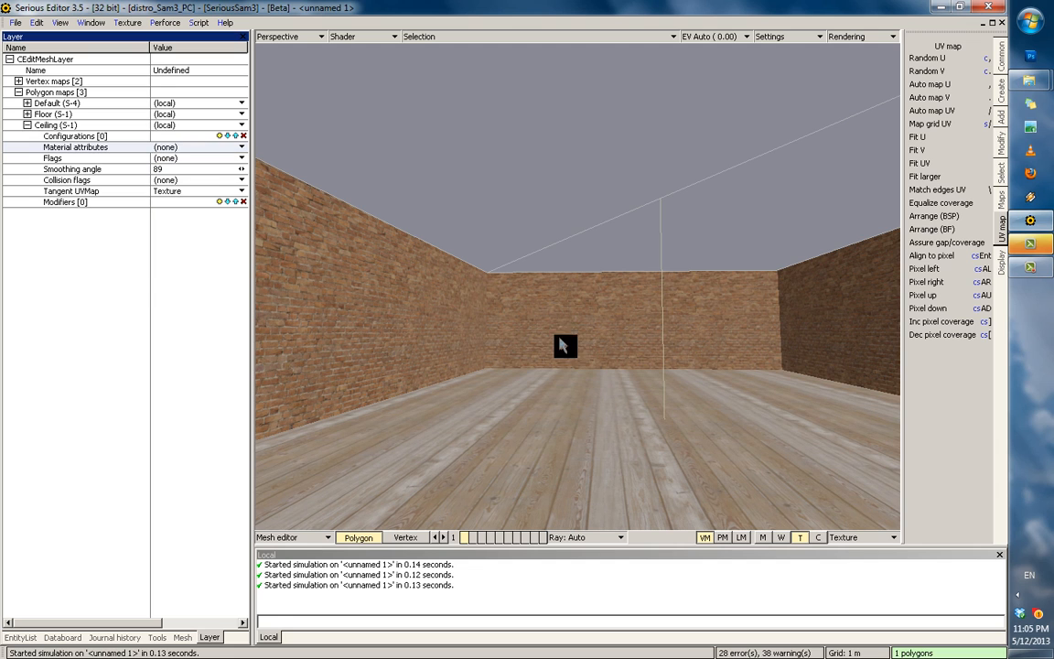
pyautogui.doubleClick(501, 355)
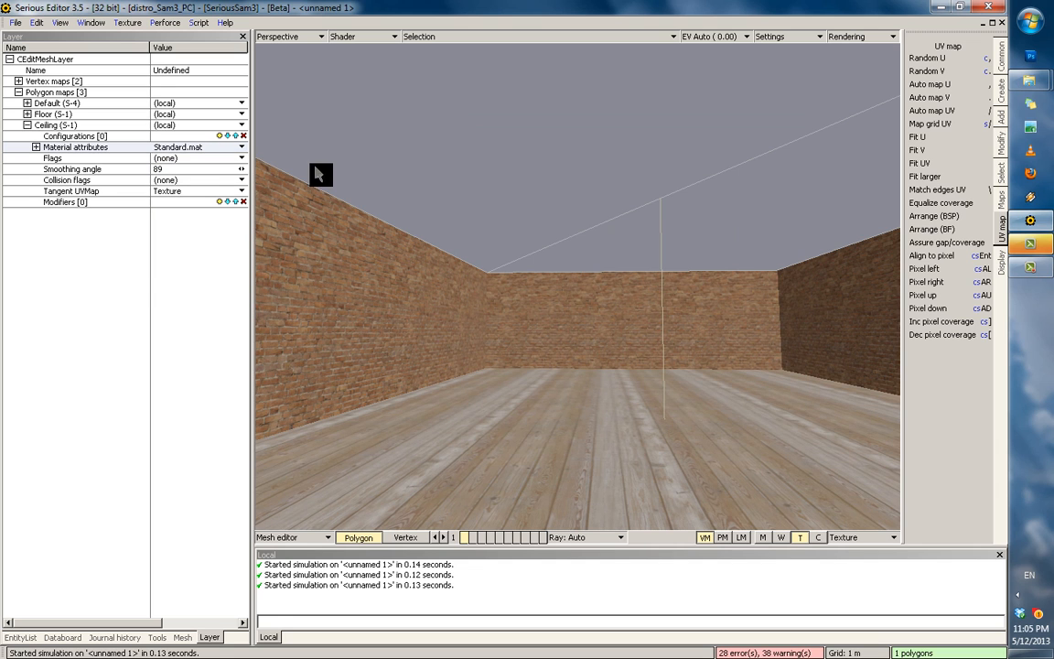
pyautogui.click(227, 136)
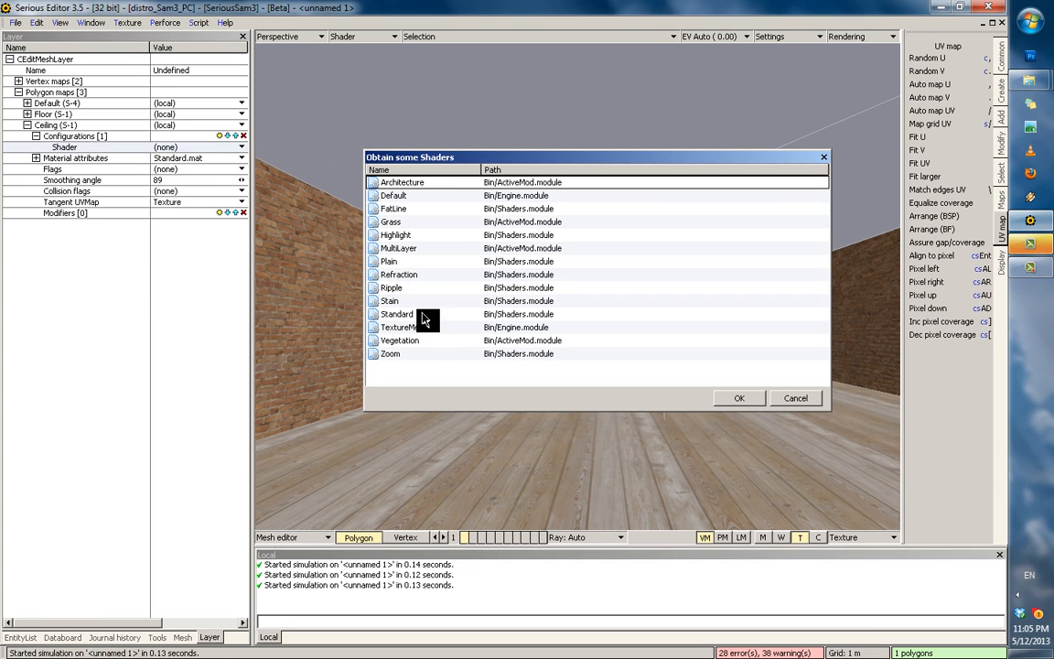
pyautogui.doubleClick(419, 370)
# Start choosing the ceiling shader's base texture and browse to the Content/SeriousSam3/Textures/Generic folder.
pyautogui.rightClick(173, 214)
pyautogui.click(169, 235)
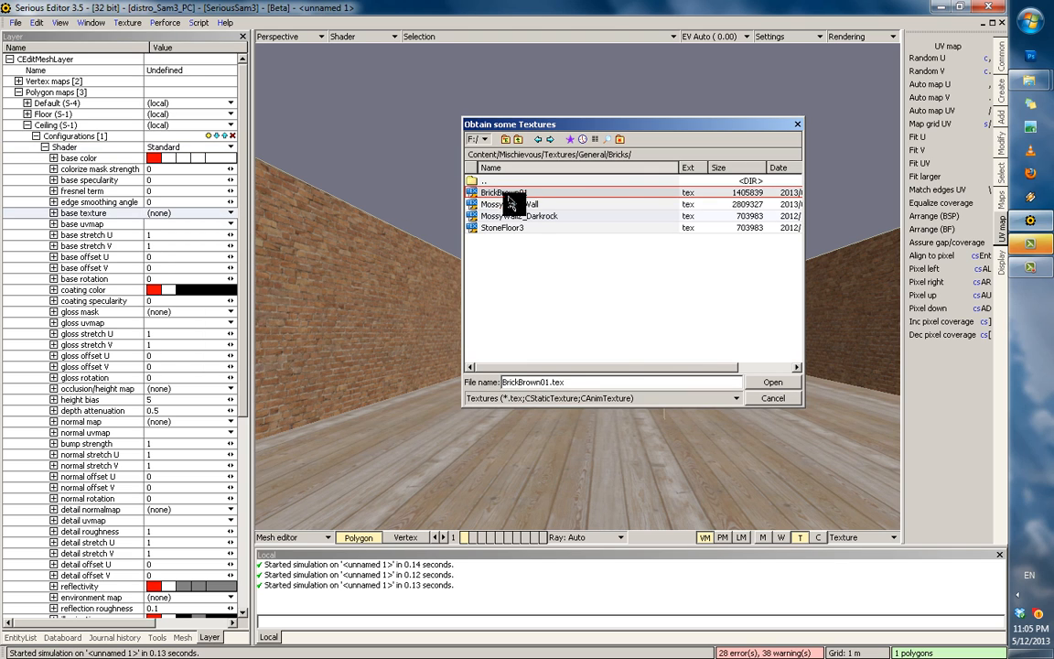
pyautogui.click(569, 139)
pyautogui.click(553, 153)
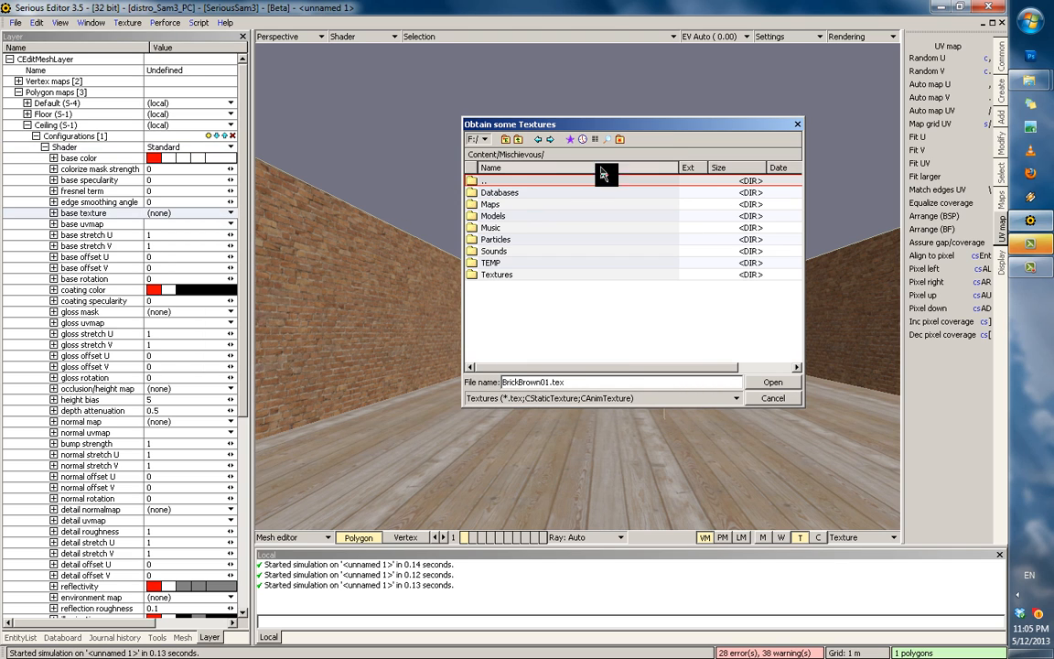
pyautogui.click(585, 141)
pyautogui.click(604, 168)
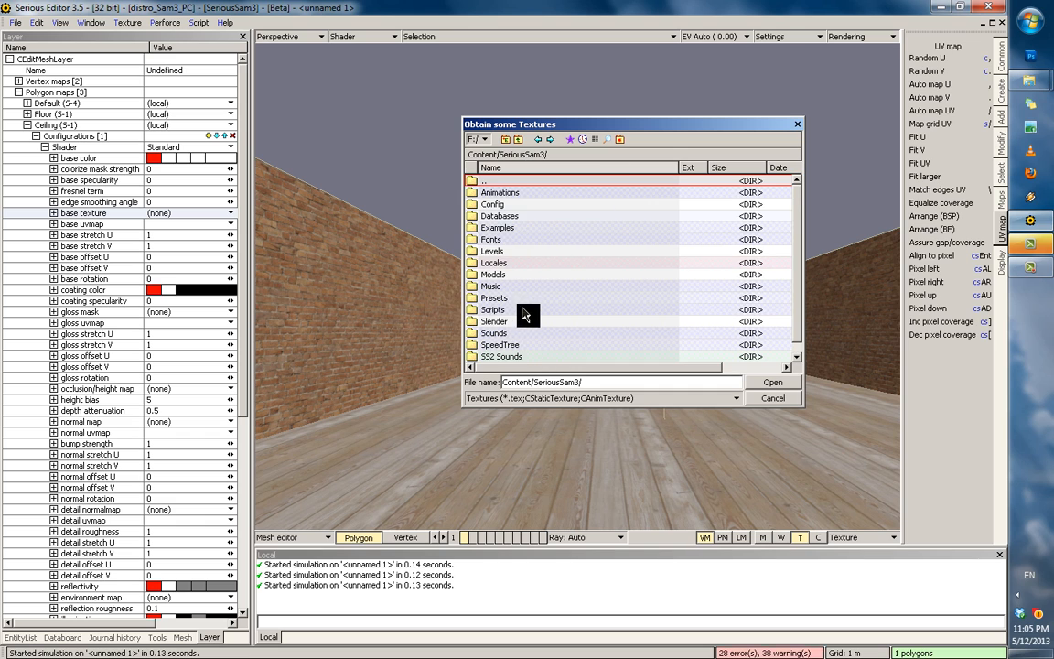
pyautogui.scroll(-1, 526, 317)
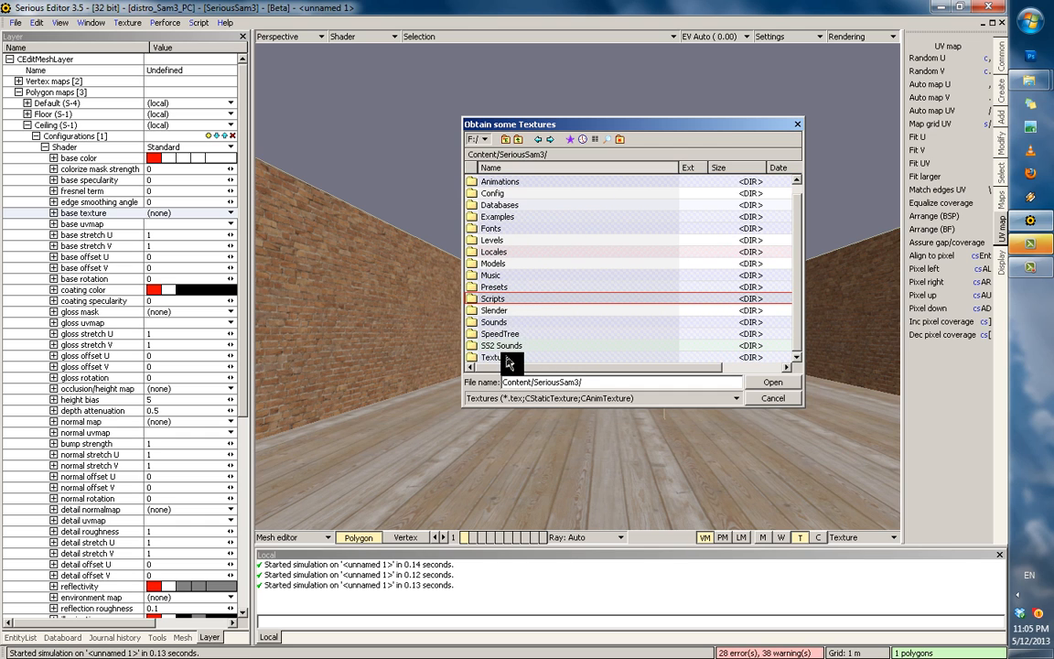
pyautogui.doubleClick(506, 358)
pyautogui.doubleClick(502, 276)
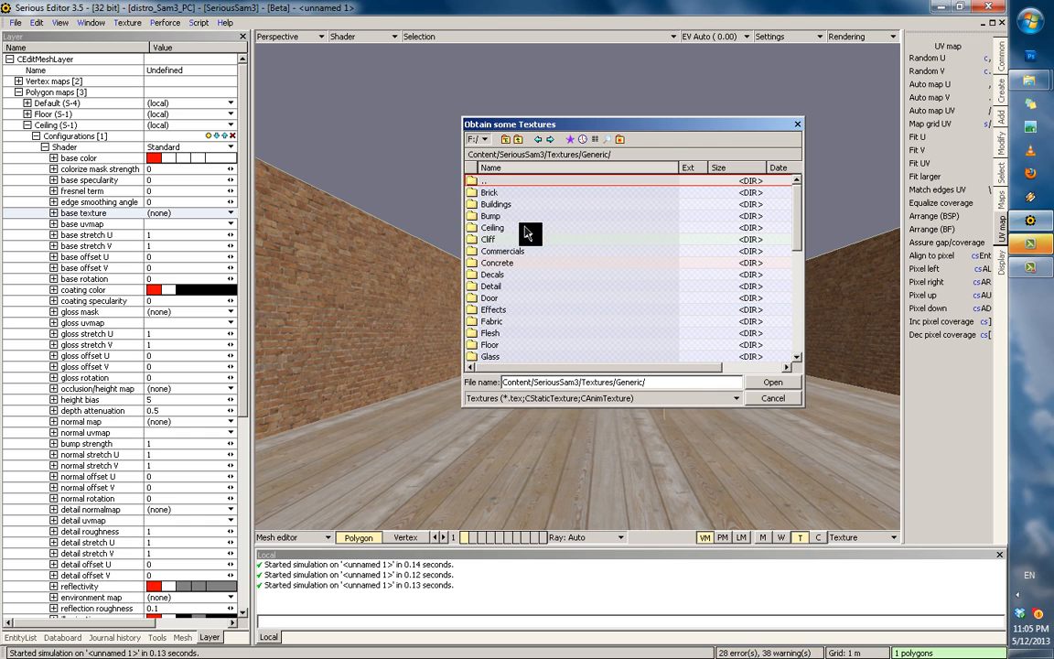
# Look through the Ceiling, Plastic and Plaster texture folders for a suitable ceiling base texture.
pyautogui.doubleClick(514, 228)
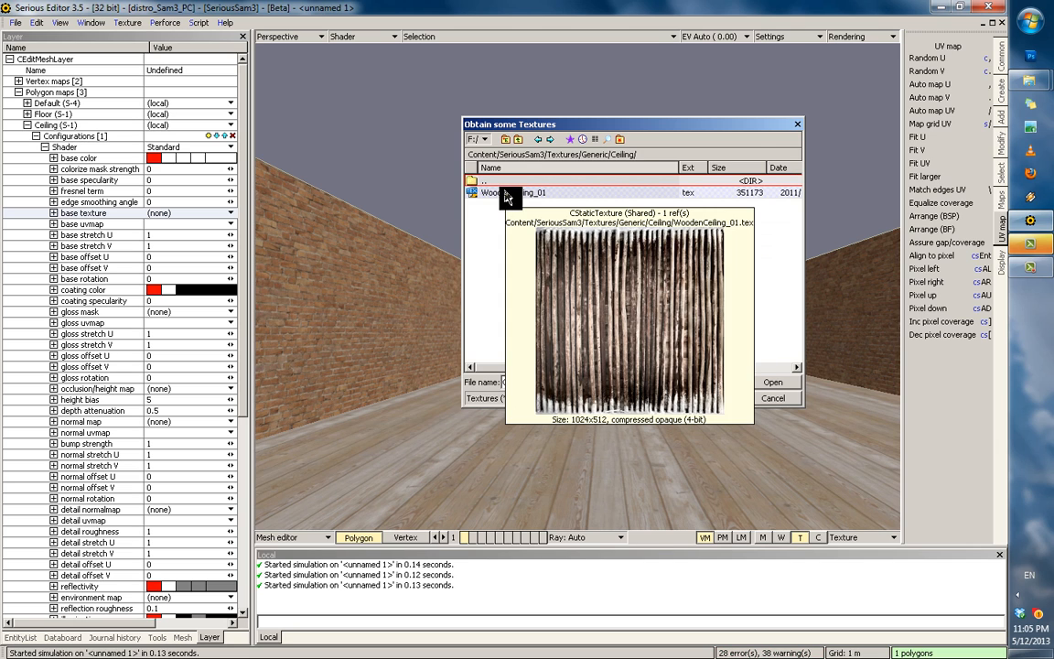
pyautogui.doubleClick(499, 178)
pyautogui.scroll(-2, 540, 253)
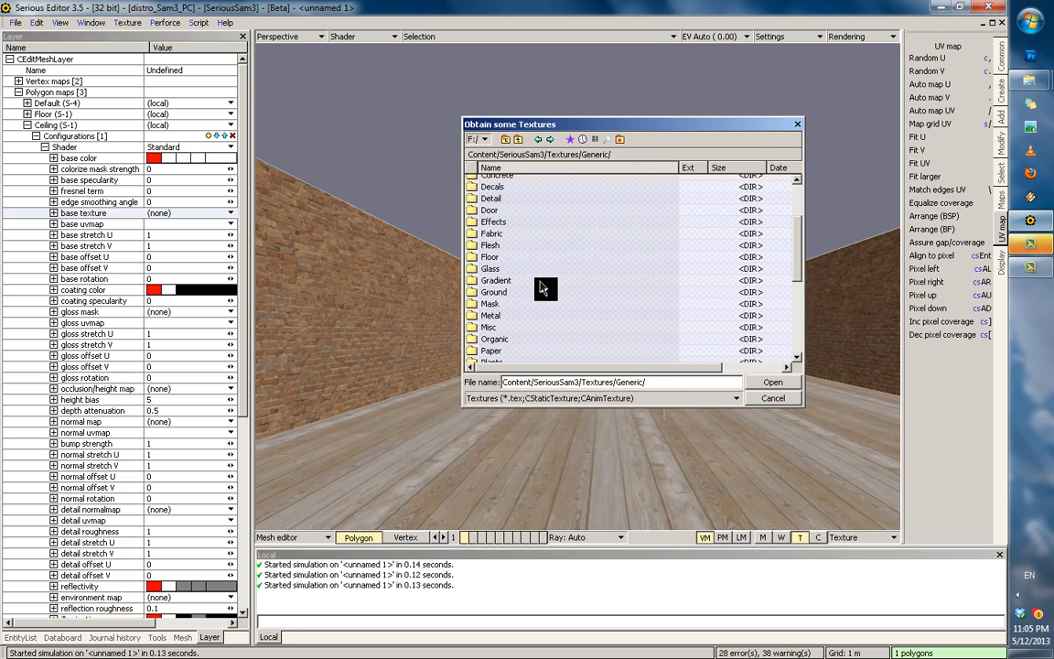
pyautogui.scroll(-5, 505, 266)
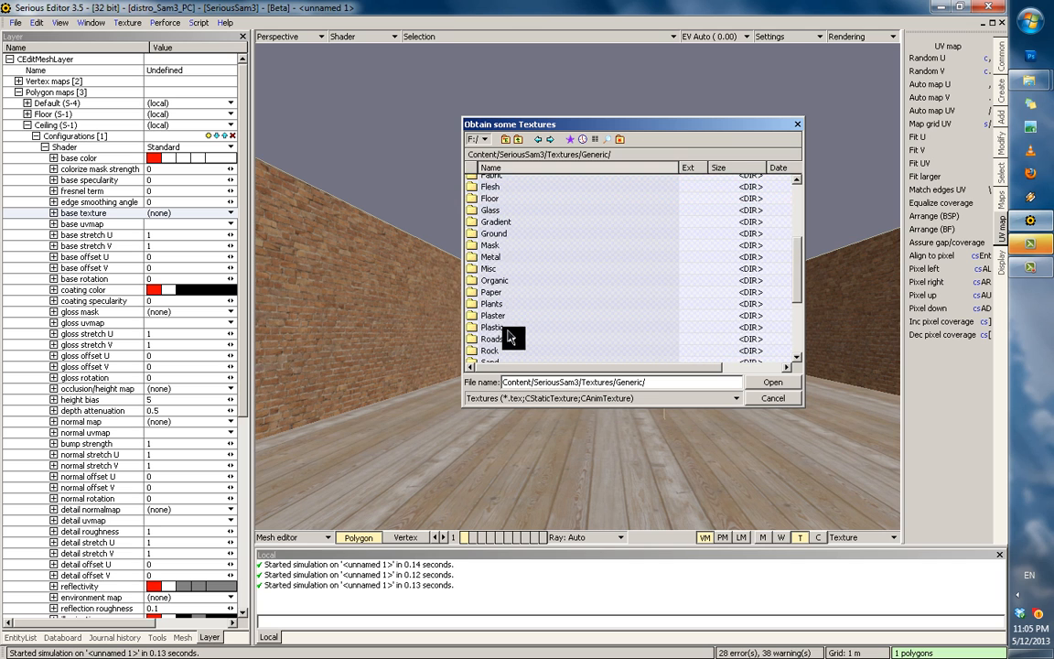
pyautogui.doubleClick(500, 240)
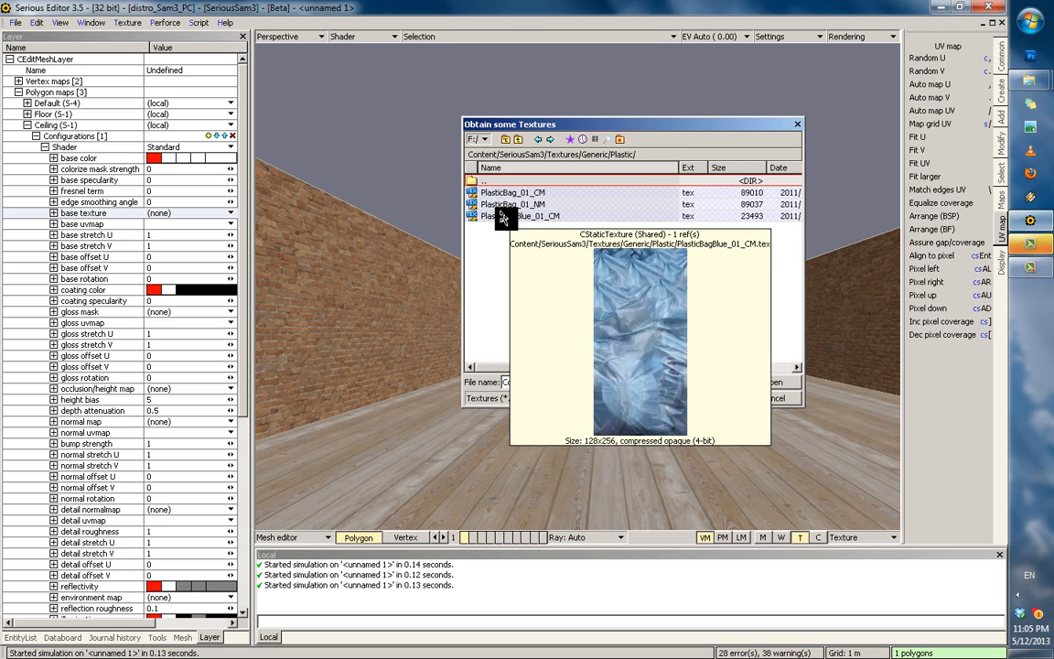
pyautogui.doubleClick(505, 187)
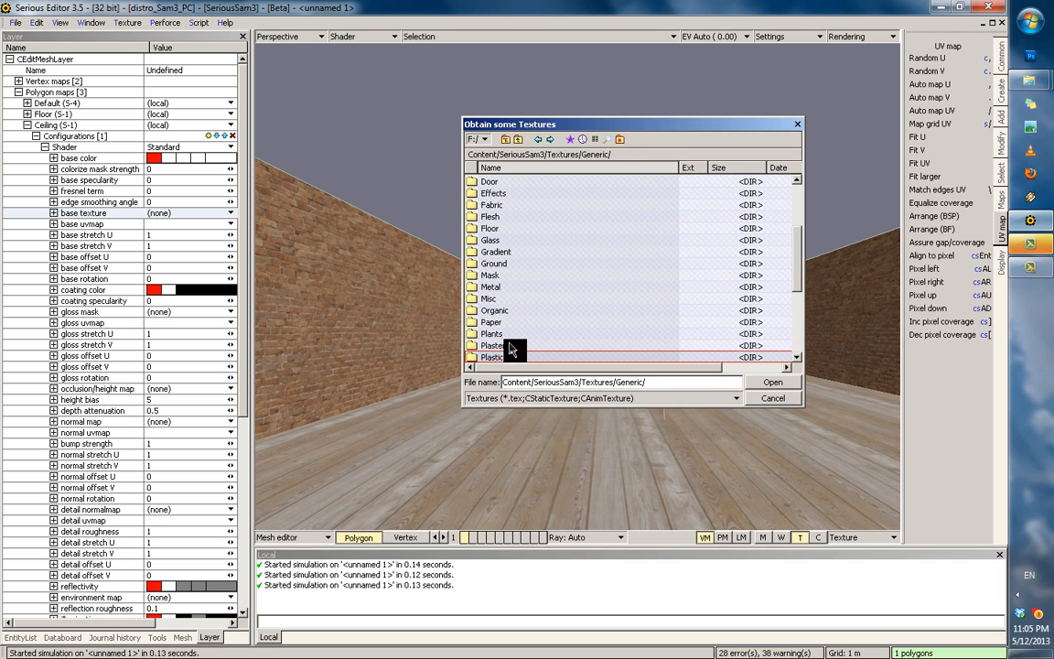
pyautogui.doubleClick(512, 335)
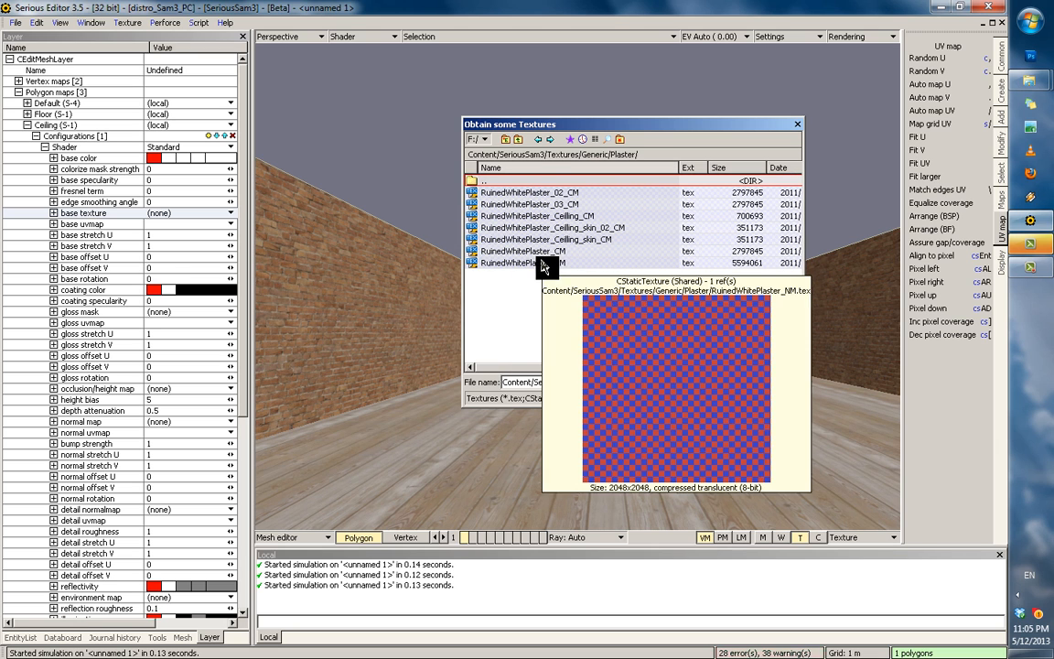
pyautogui.doubleClick(504, 183)
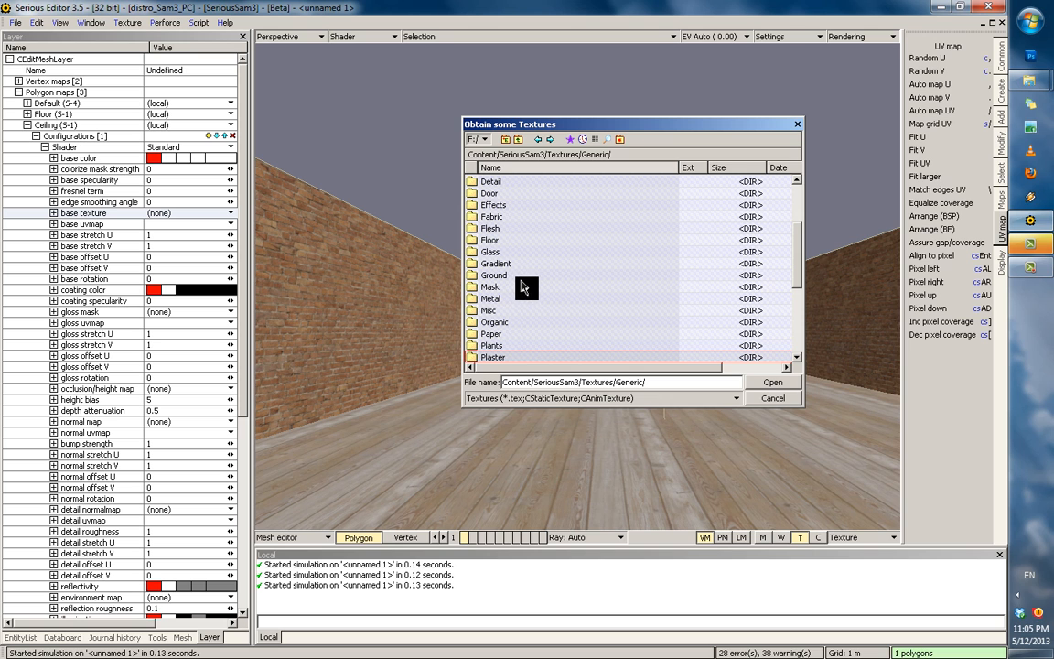
# Assign Concrete_002 from the Ground folder as the ceiling's base texture and set its base uvmap to Texture.
pyautogui.doubleClick(510, 279)
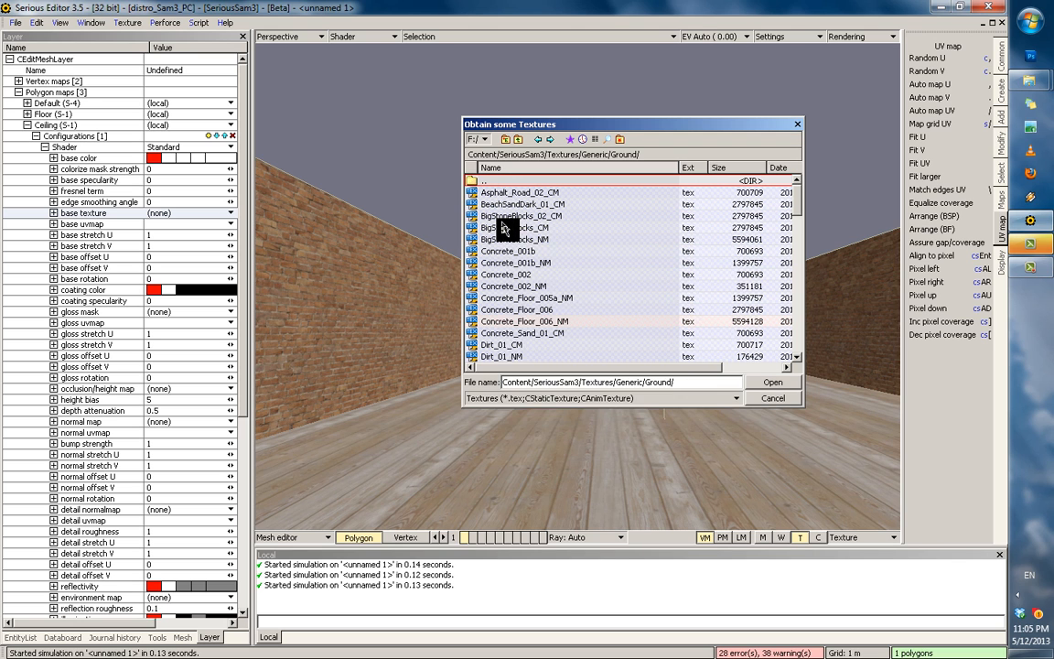
pyautogui.scroll(-3, 526, 279)
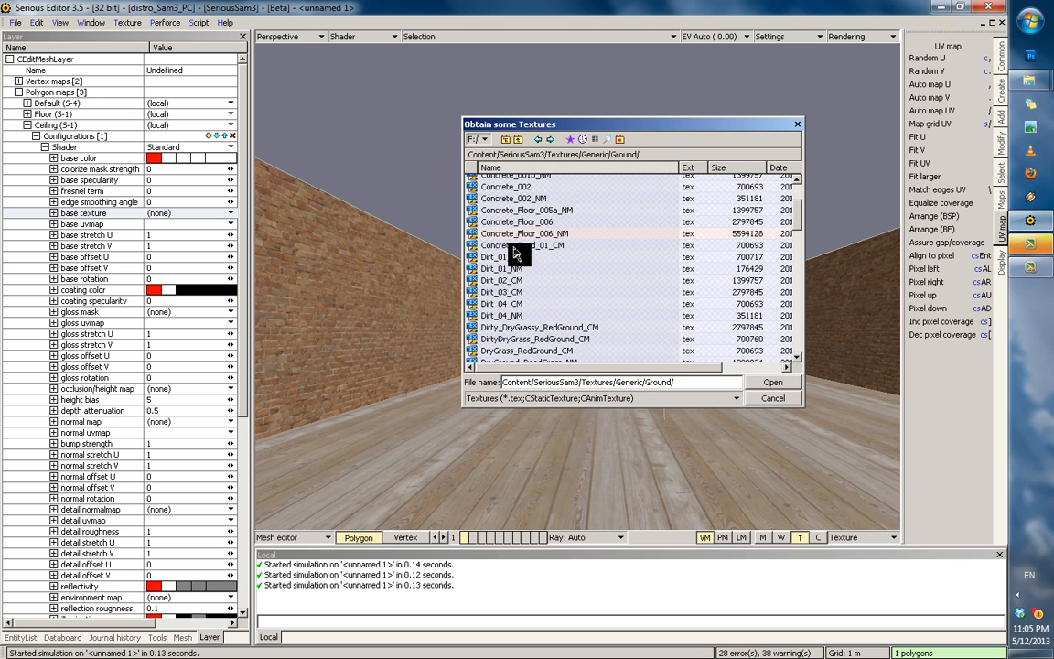
pyautogui.doubleClick(503, 187)
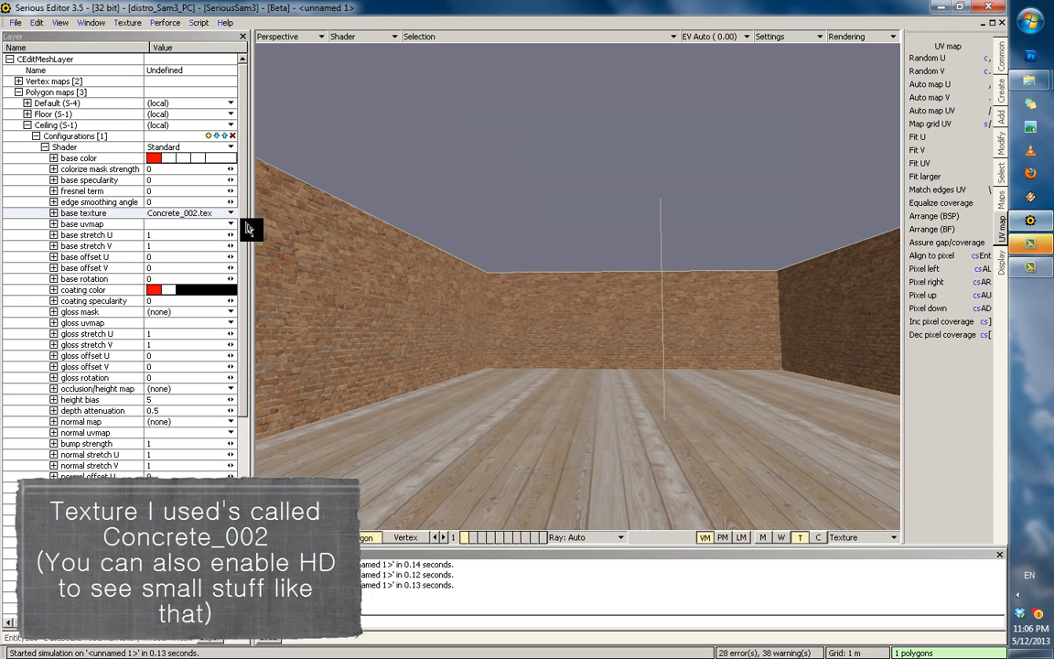
pyautogui.click(230, 224)
pyautogui.click(183, 216)
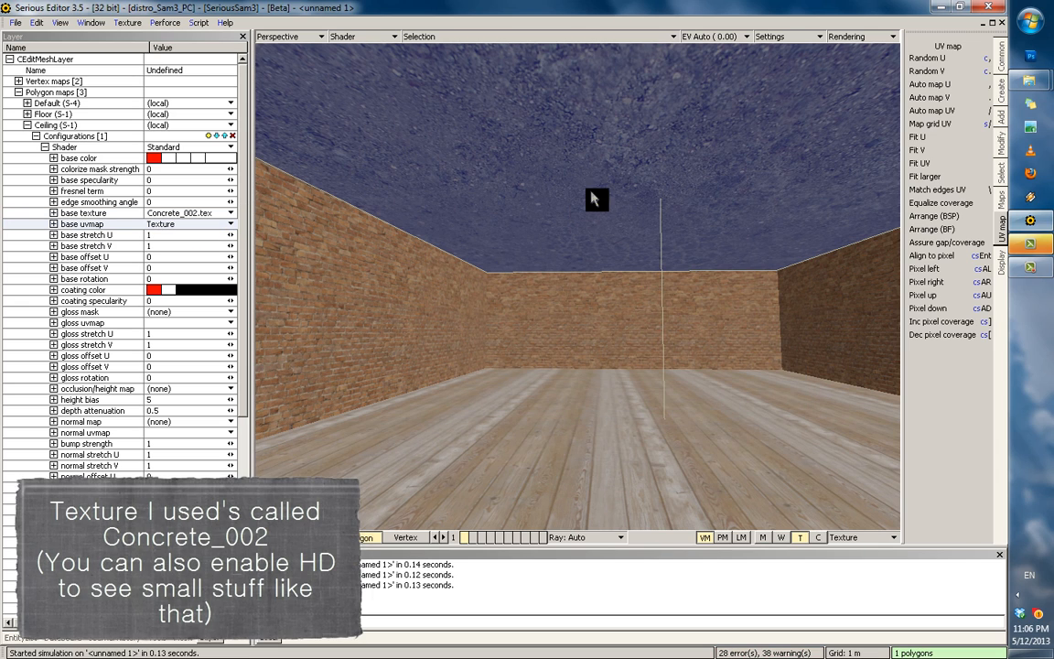
# Apply planar mapping to the ceiling's Texture UV map, projected along Y with Fit U in absolute space.
pyautogui.press('m')
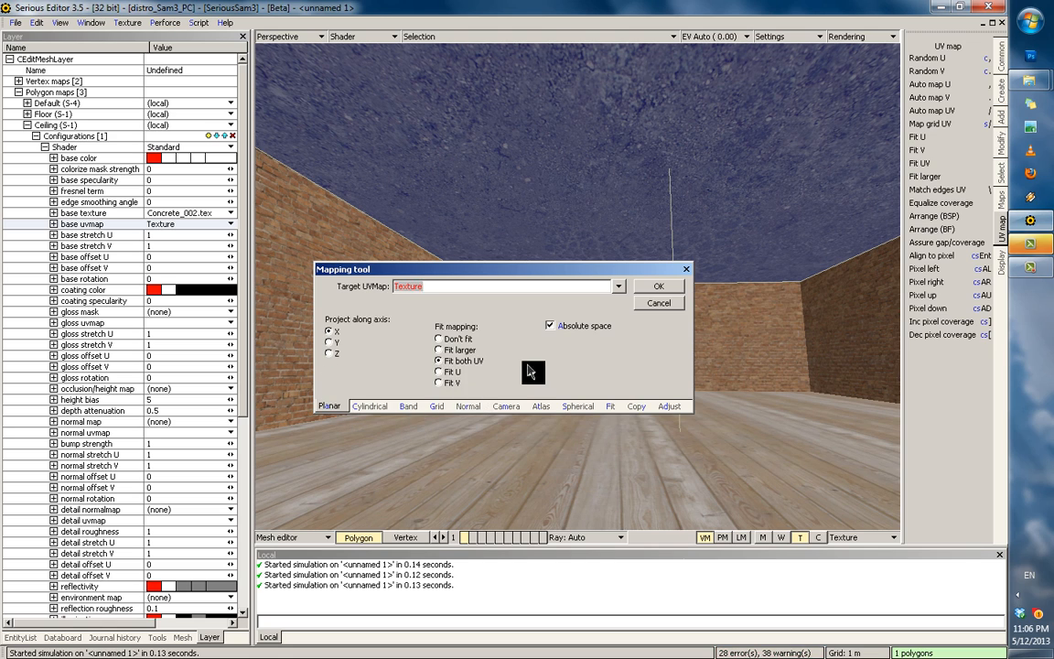
pyautogui.click(328, 341)
pyautogui.click(448, 382)
pyautogui.click(655, 291)
pyautogui.press('m')
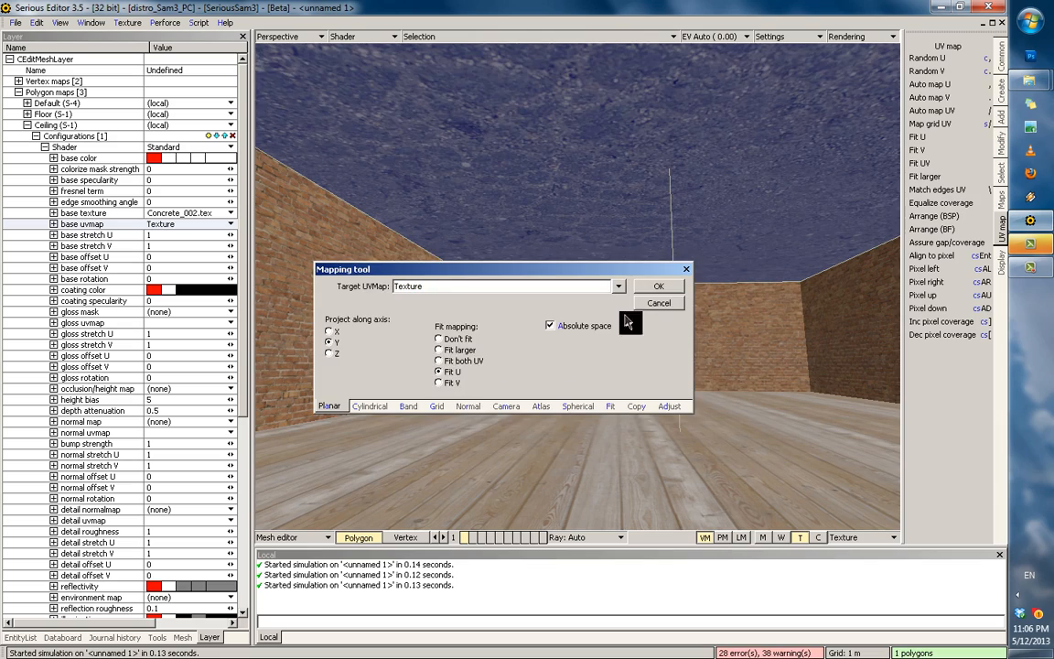
pyautogui.click(652, 298)
pyautogui.keyDown('alt'); pyautogui.moveTo(606, 212); pyautogui.dragTo(642, 281); pyautogui.keyUp('alt')
pyautogui.press('Escape')
pyautogui.press('Tab')
pyautogui.keyDown('alt'); pyautogui.moveTo(614, 326); pyautogui.dragTo(621, 362); pyautogui.keyUp('alt')
pyautogui.press('Tab')
pyautogui.press('Tab')
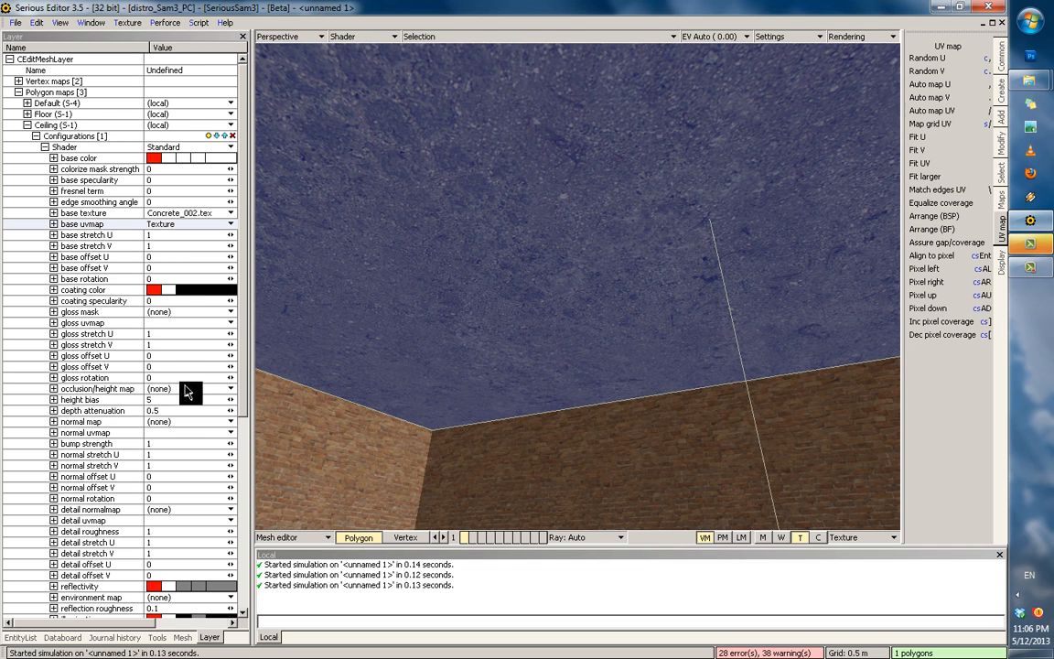
# Assign Concrete_002_NM as the ceiling's normal map and set the normal uvmap to Texture.
pyautogui.click(93, 421)
pyautogui.click(174, 430)
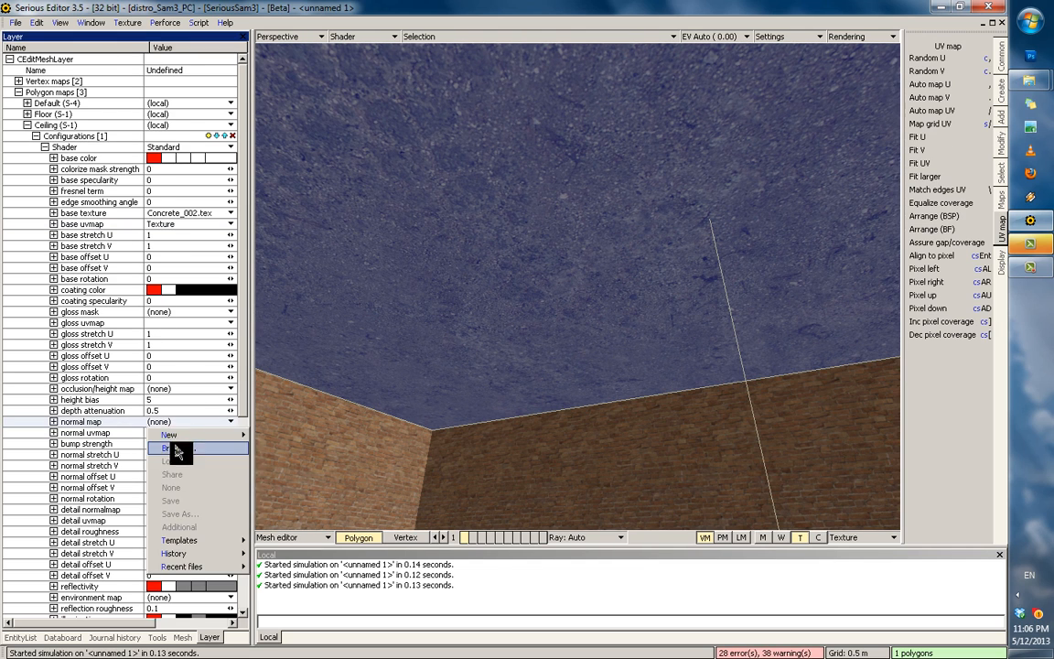
pyautogui.click(178, 452)
pyautogui.doubleClick(541, 294)
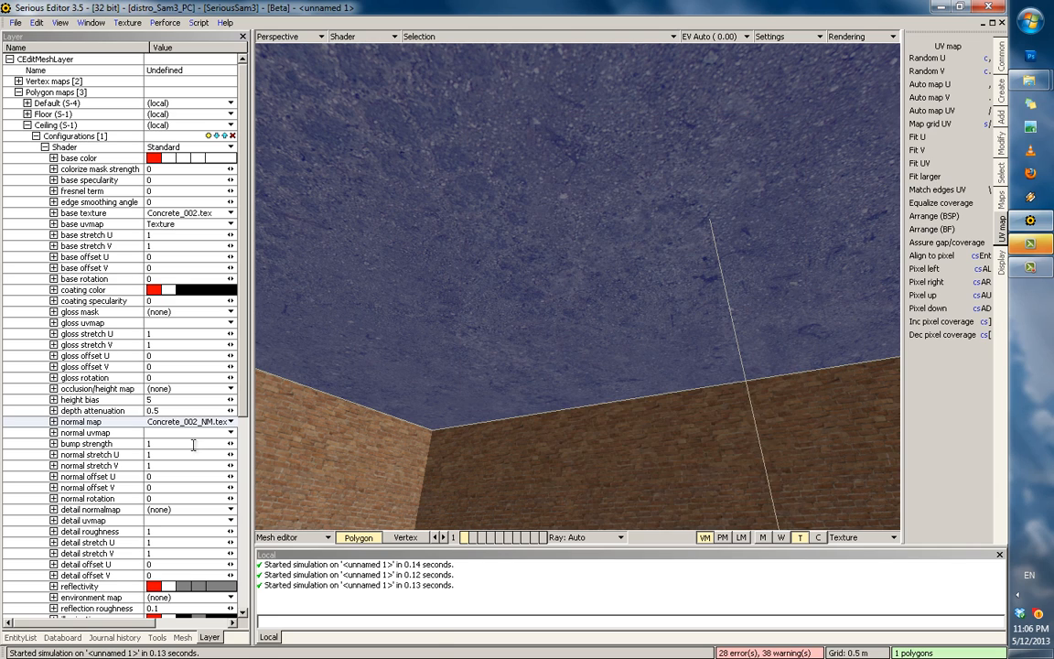
pyautogui.click(188, 422)
pyautogui.click(293, 441)
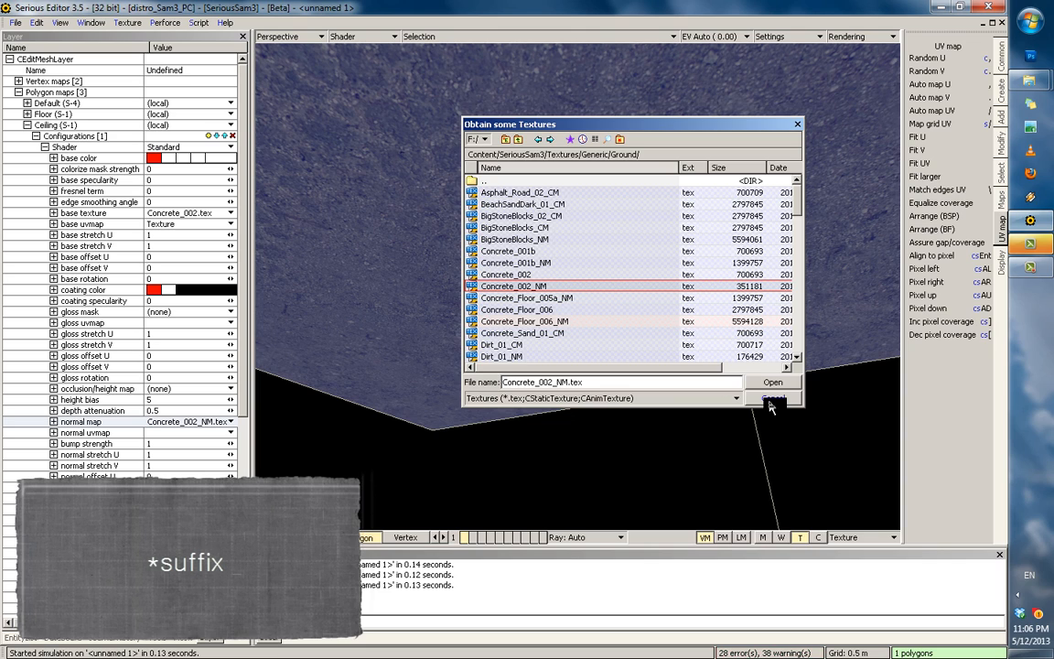
pyautogui.click(771, 400)
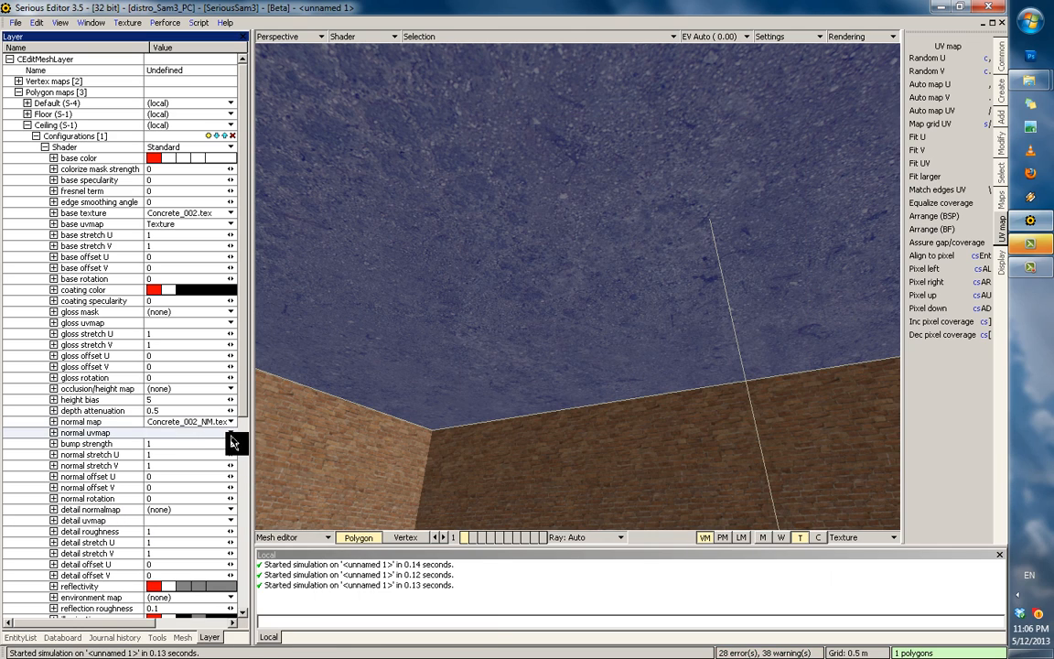
pyautogui.click(231, 437)
pyautogui.click(192, 445)
# Leave mesh editing and place an Omni light in the room just below the ceiling.
pyautogui.press('Escape')
pyautogui.press('`')
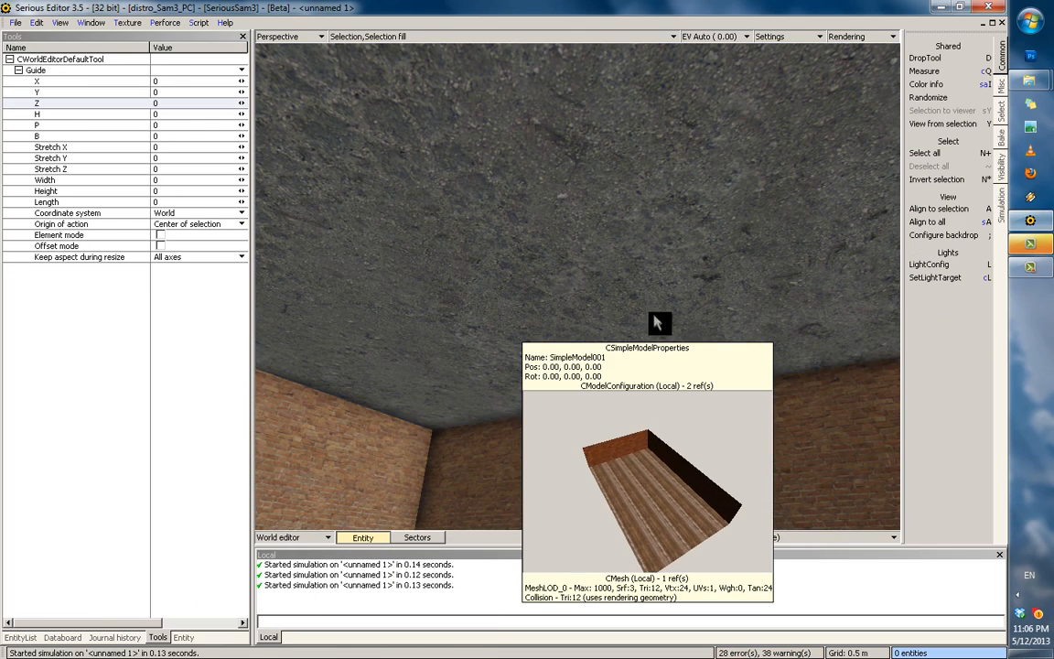
pyautogui.moveTo(655, 322); pyautogui.dragTo(656, 370, button='middle')
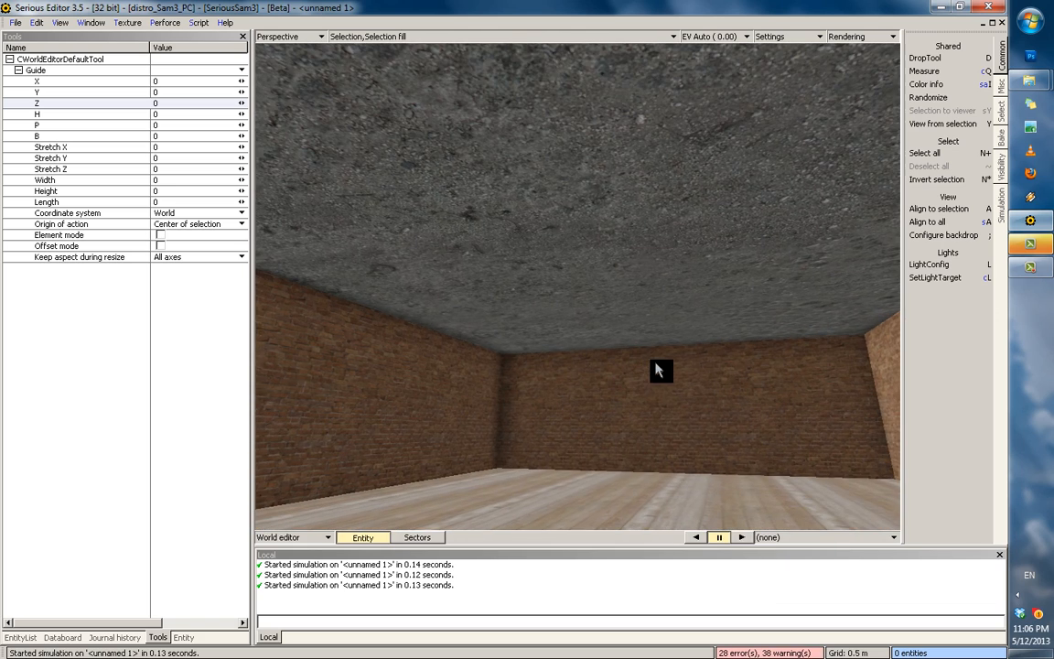
pyautogui.click(22, 637)
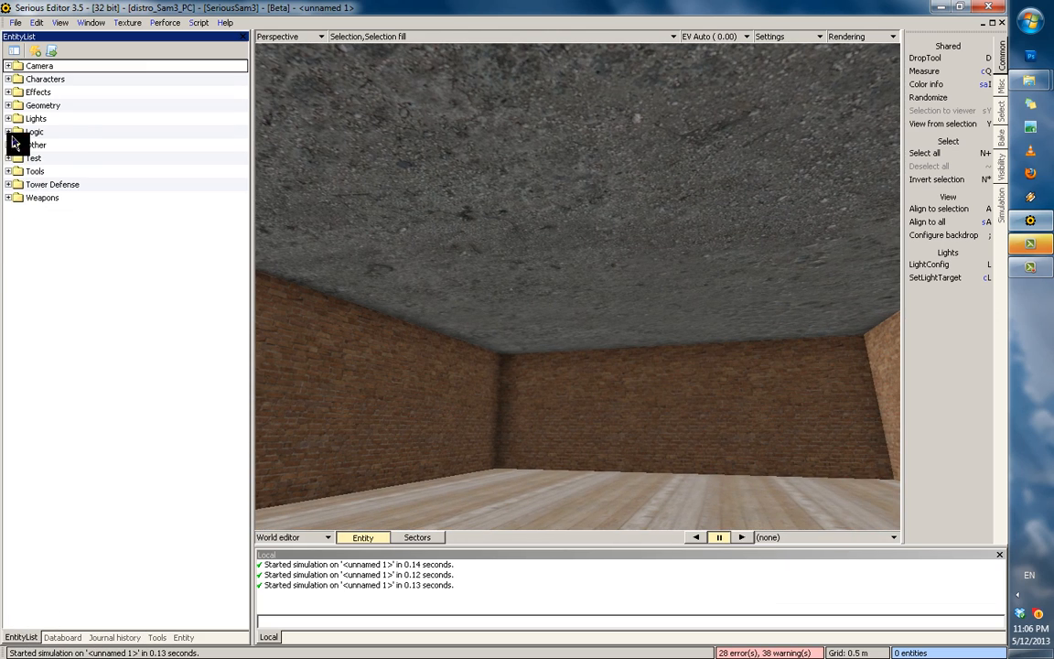
pyautogui.click(8, 118)
pyautogui.moveTo(51, 158); pyautogui.dragTo(723, 291)
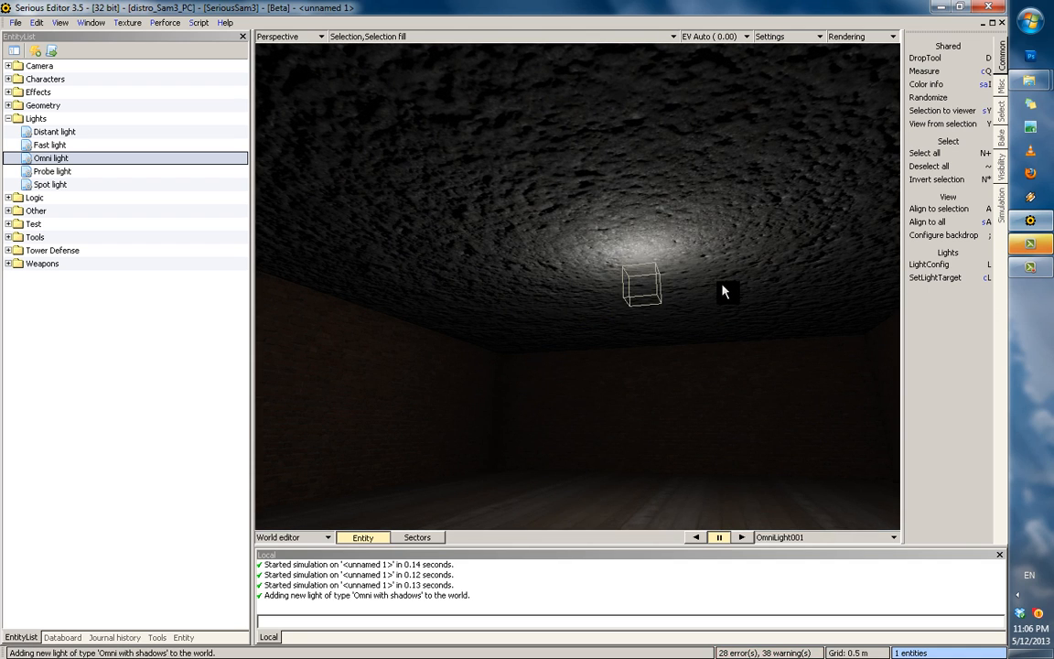
# Reopen the room mesh for editing and show its layer properties with the lit ceiling in view.
pyautogui.doubleClick(723, 291)
pyautogui.click(182, 637)
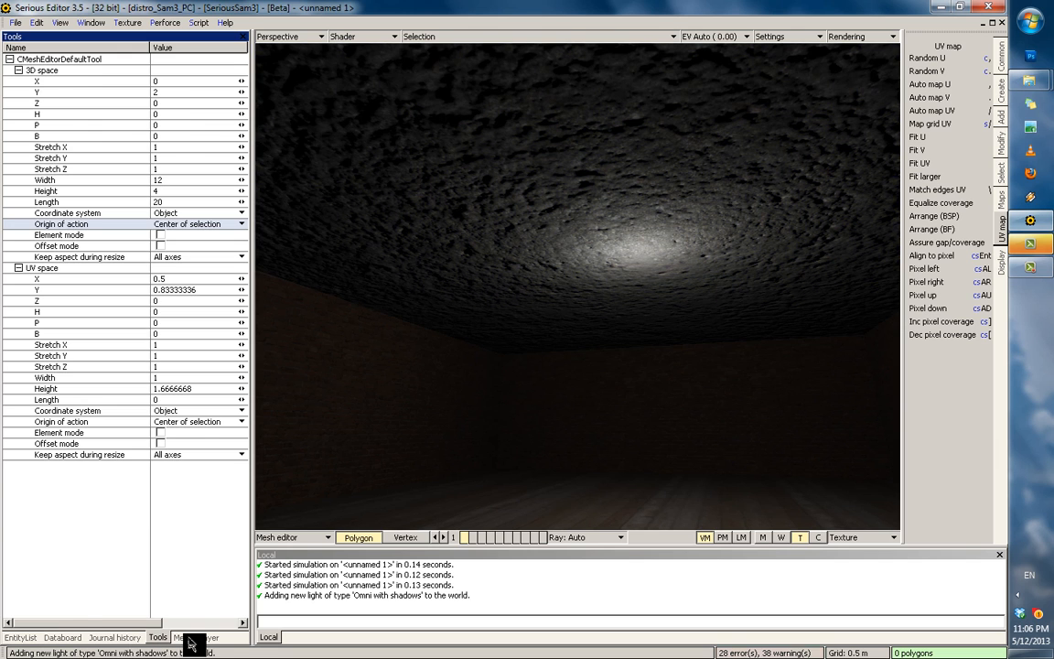
pyautogui.click(206, 637)
pyautogui.moveTo(675, 337); pyautogui.dragTo(620, 331, button='middle')
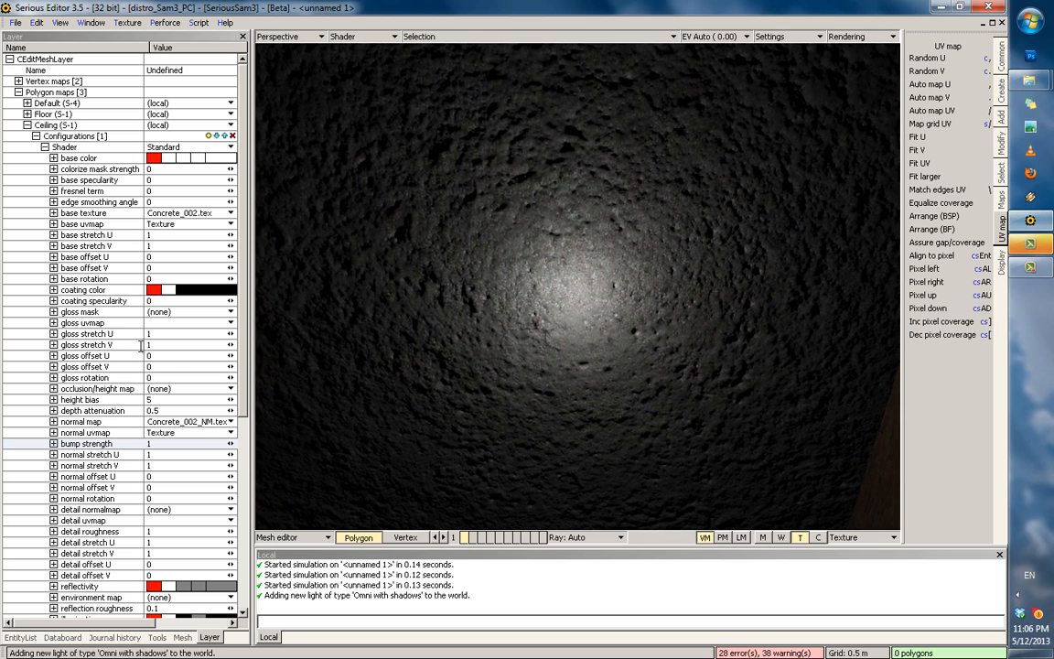
# Set the ceiling shader's bump strength to 0 for comparison, and restore it to 1.
pyautogui.click(150, 453)
pyautogui.press('Return')
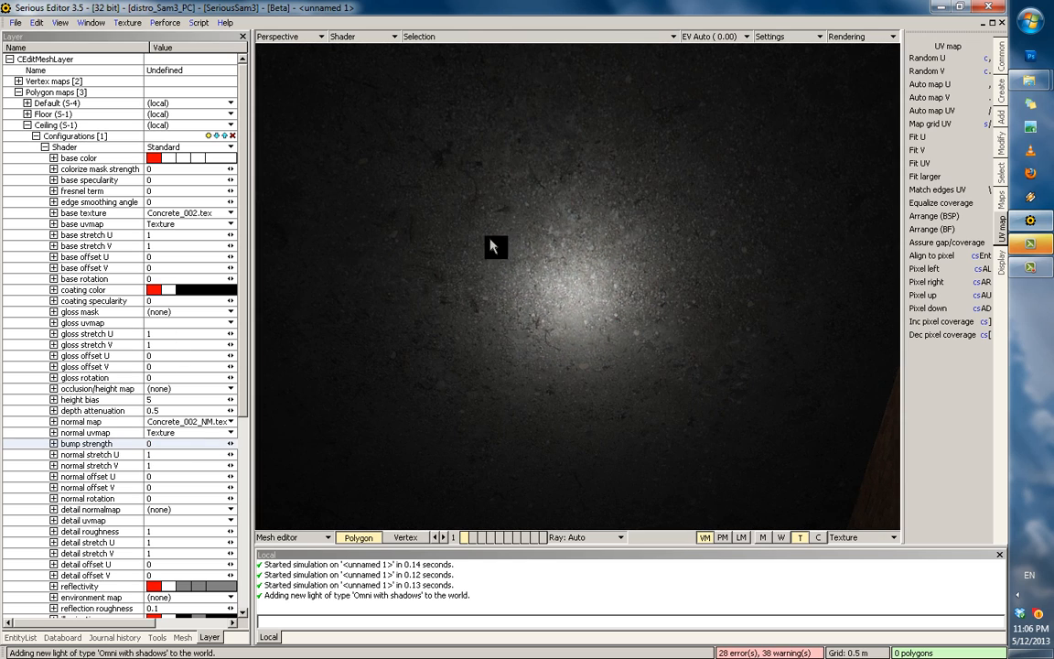
pyautogui.moveTo(154, 447); pyautogui.dragTo(123, 456)
pyautogui.write('1')
pyautogui.press('Return')
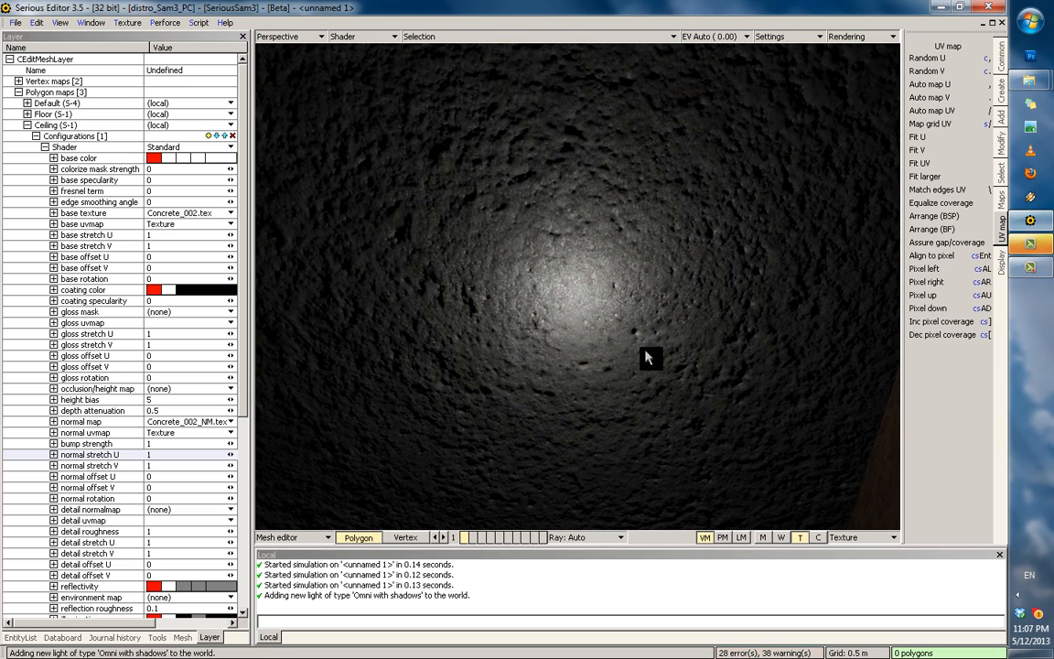
# Examine the lit ceiling from several angles and raise the ceiling shader's coating color to white.
pyautogui.moveTo(625, 300); pyautogui.dragTo(611, 404, button='middle')
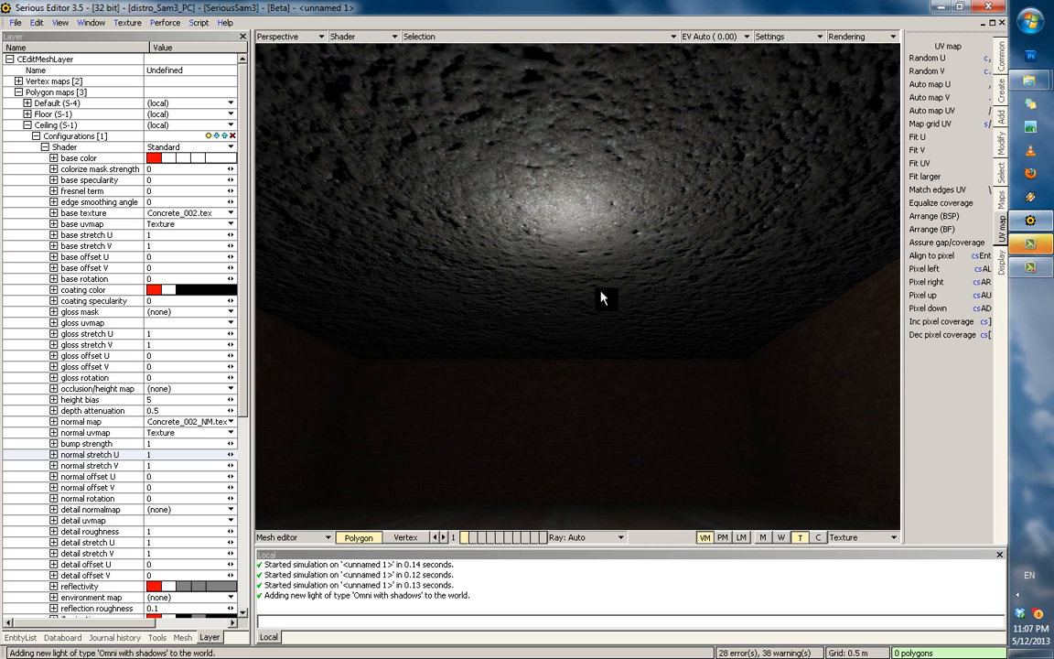
pyautogui.moveTo(601, 296); pyautogui.dragTo(501, 136, button='middle')
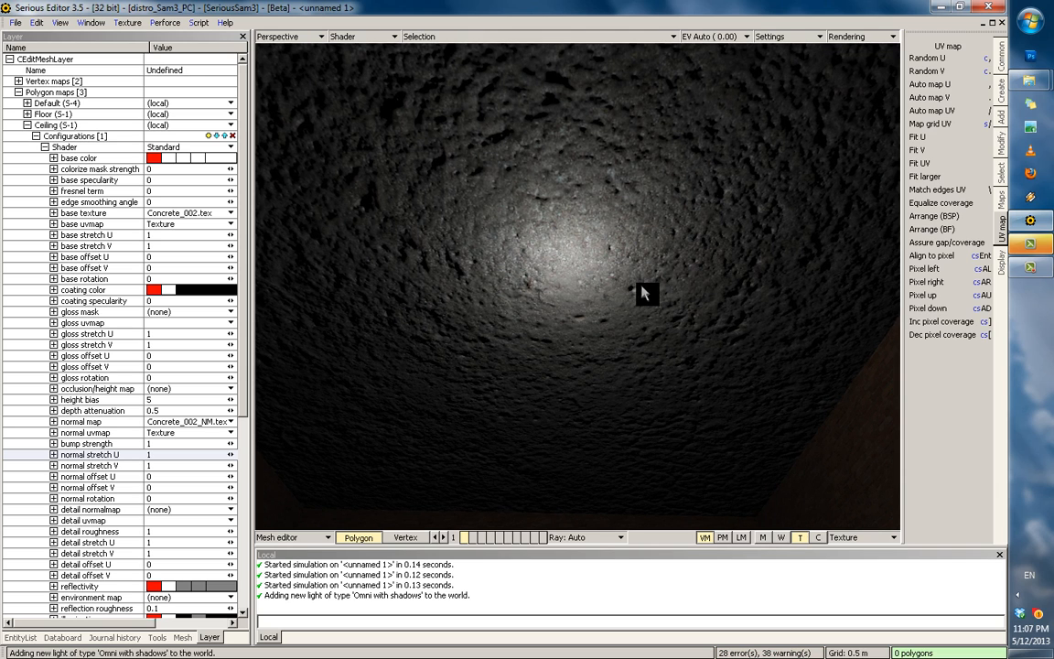
pyautogui.moveTo(590, 334); pyautogui.dragTo(555, 338, button='middle')
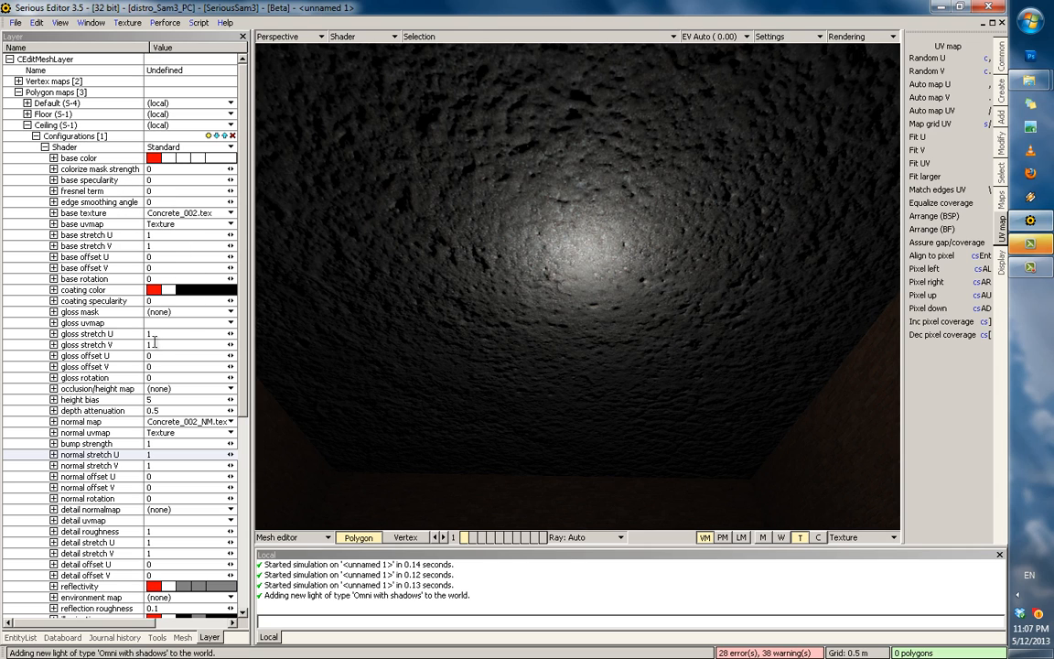
pyautogui.click(106, 290)
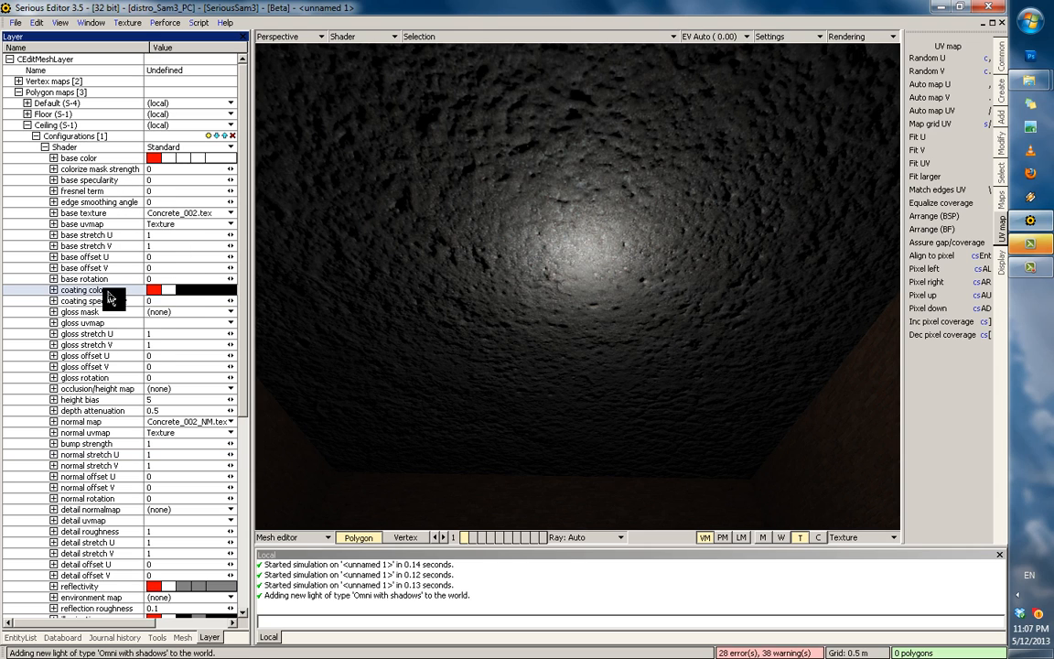
pyautogui.moveTo(182, 291); pyautogui.dragTo(375, 294)
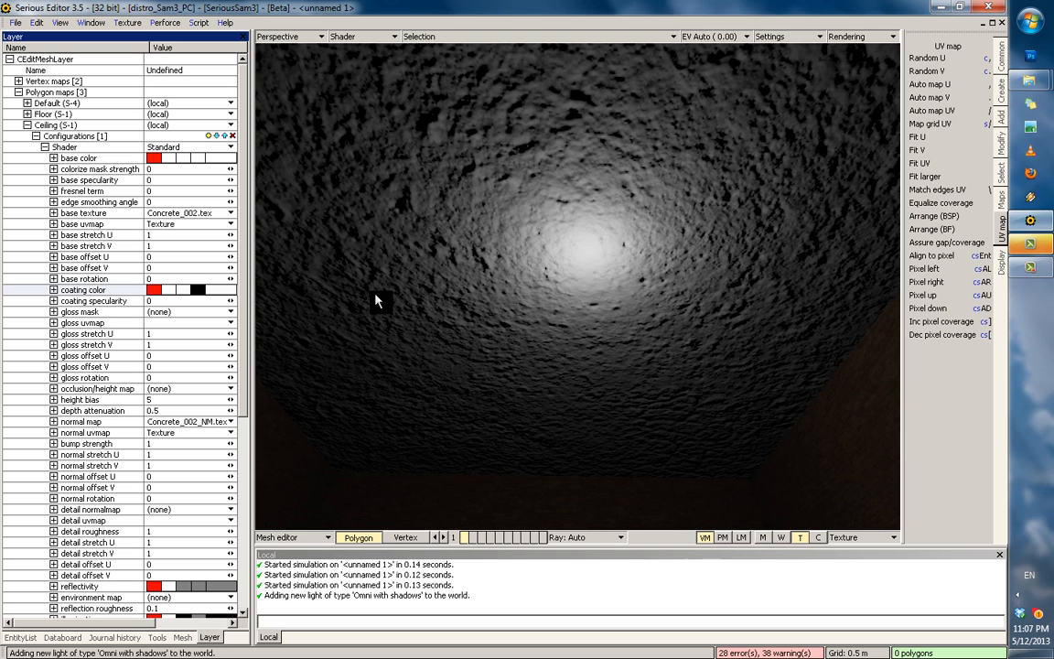
# Try a coating specularity of 1 and of 0.5 on the ceiling shader.
pyautogui.click(126, 305)
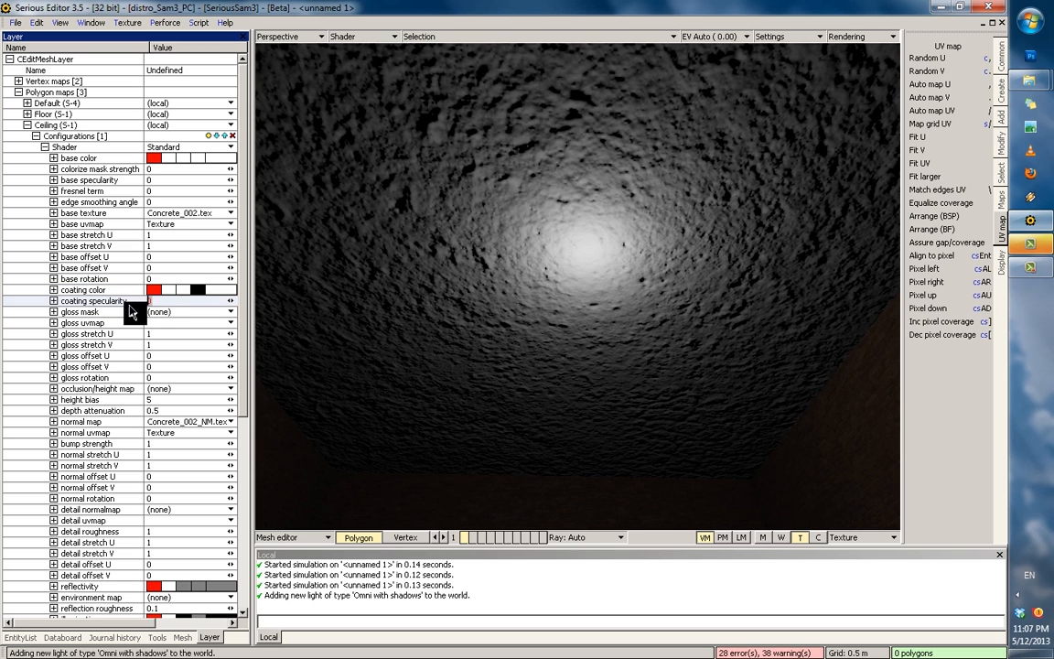
pyautogui.write('1')
pyautogui.press('Return')
pyautogui.click(130, 305)
pyautogui.write('0.5')
pyautogui.press('Return')
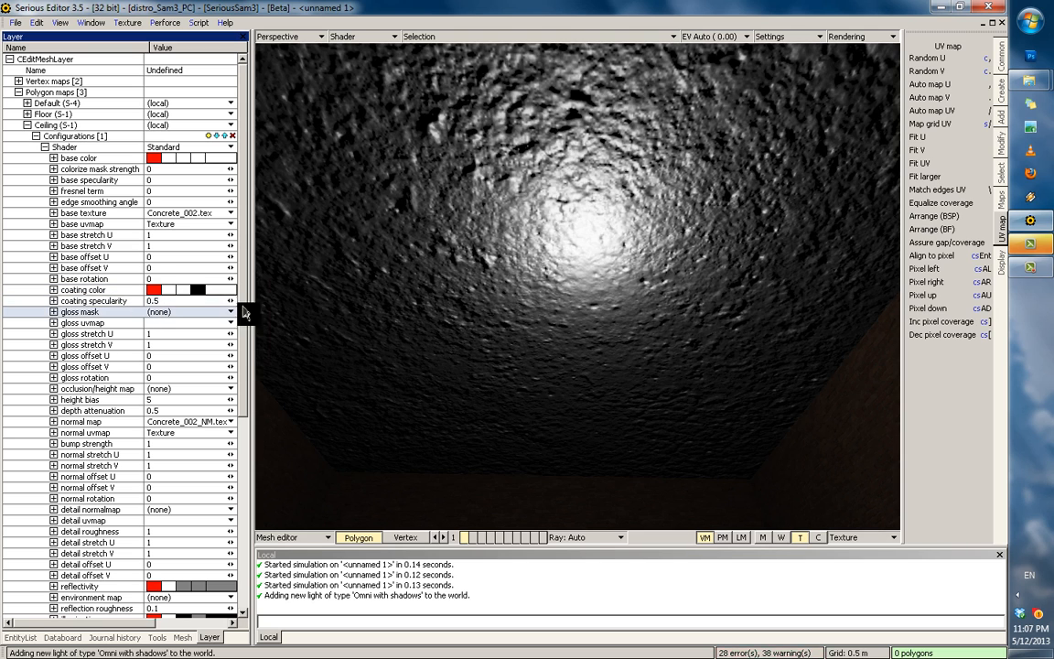
# Set the ceiling's coating specularity to 0.761, darken the coating color to dark grey, and examine the highlights under the light.
pyautogui.moveTo(231, 305); pyautogui.dragTo(34, 292)
pyautogui.moveTo(609, 232); pyautogui.dragTo(530, 219, button='middle')
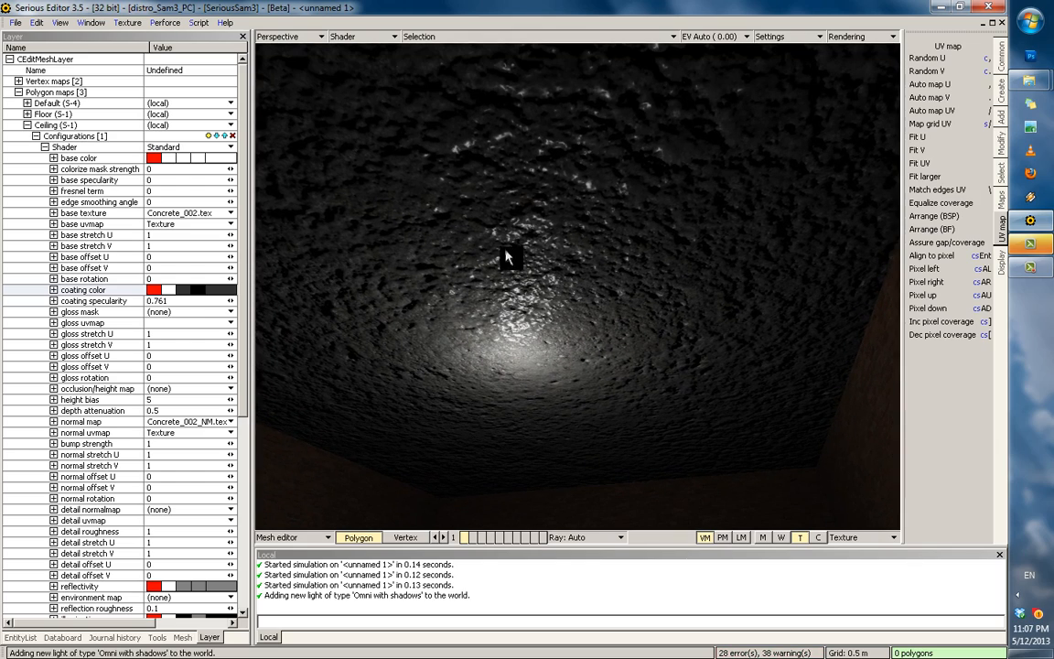
pyautogui.moveTo(508, 258); pyautogui.dragTo(541, 246, button='middle')
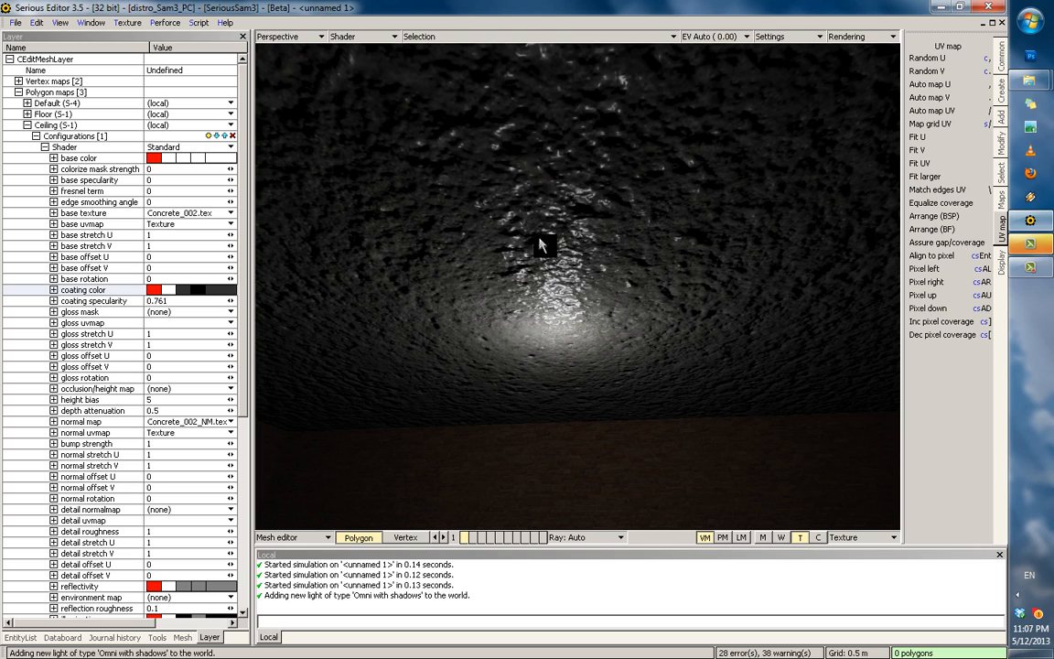
# Assign the Concrete_001b_NM texture as the ceiling shader's detail normal map, using the Texture UV map.
pyautogui.click(169, 509)
pyautogui.click(200, 383)
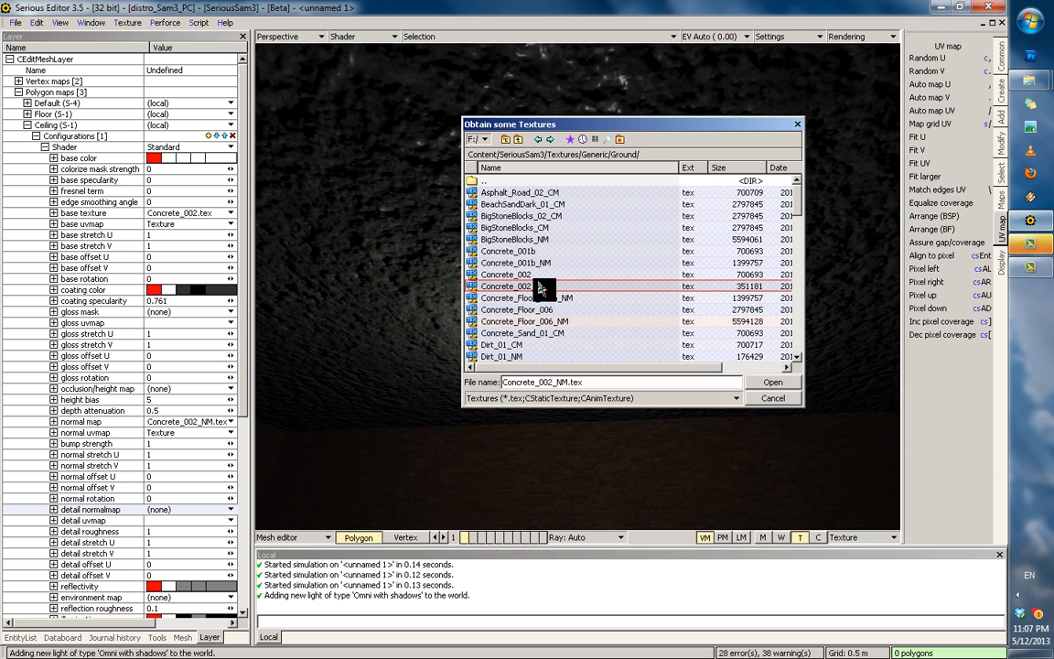
pyautogui.moveTo(540, 289)
pyautogui.doubleClick(531, 286)
pyautogui.click(231, 520)
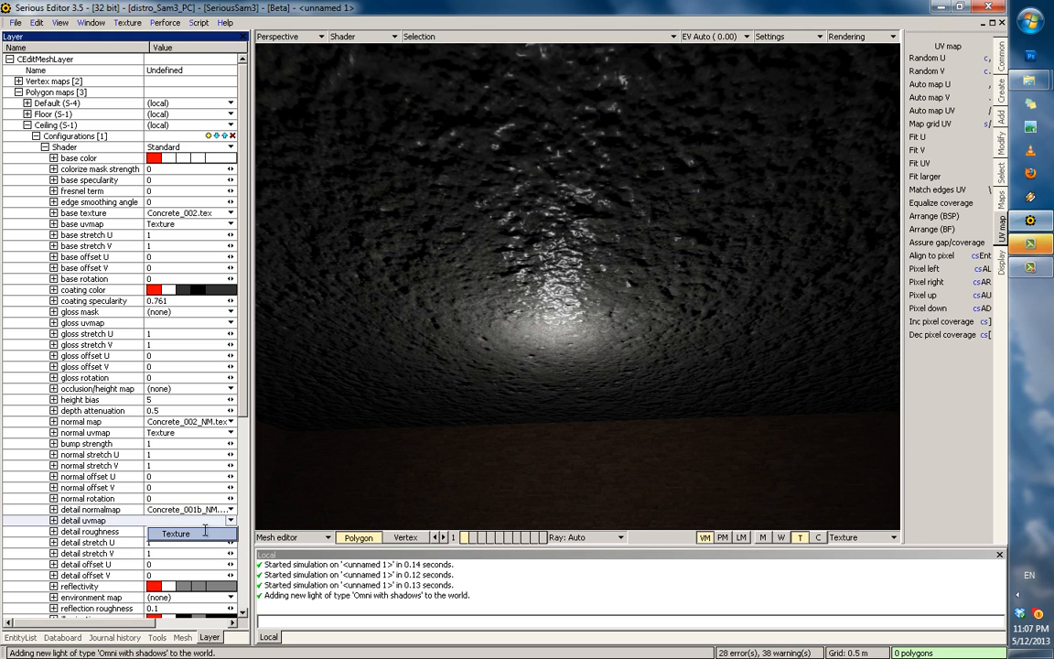
pyautogui.click(203, 531)
# Set the ceiling shader's detail roughness to 2 and its detail stretch U and V to 5.
pyautogui.click(155, 534)
pyautogui.write('4')
pyautogui.press('Return')
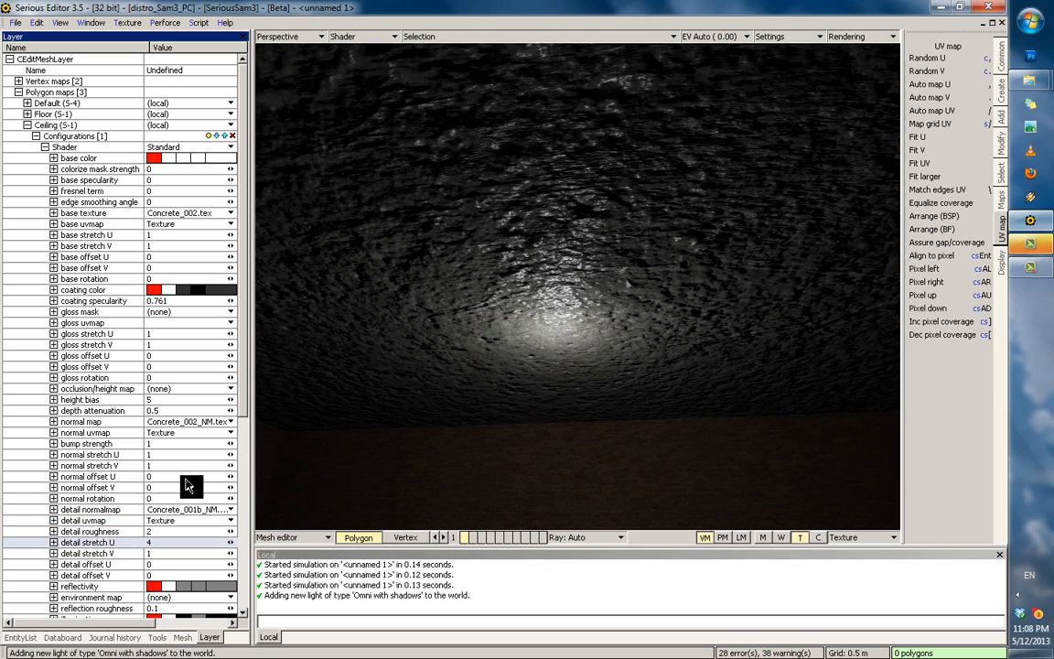
pyautogui.click(174, 542)
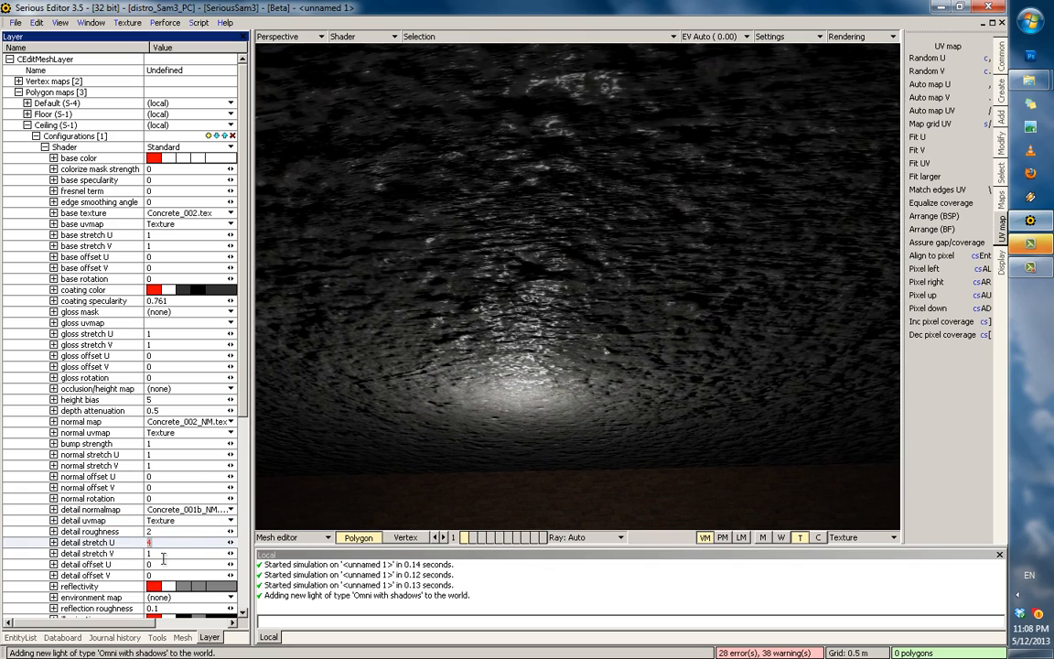
pyautogui.click(163, 554)
pyautogui.write('5')
pyautogui.press('Return')
pyautogui.moveTo(575, 321); pyautogui.dragTo(571, 283, button='middle')
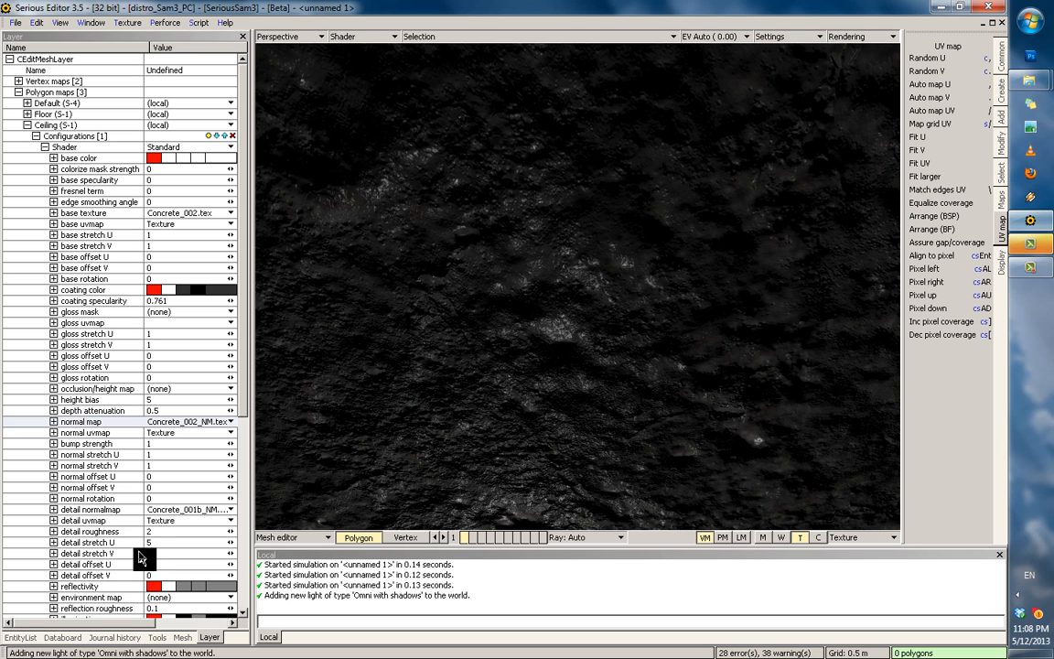
# Set the ceiling shader's detail roughness to 1 and examine the lit ceiling up close and from farther away.
pyautogui.click(102, 508)
pyautogui.click(174, 534)
pyautogui.write('1')
pyautogui.click(108, 540)
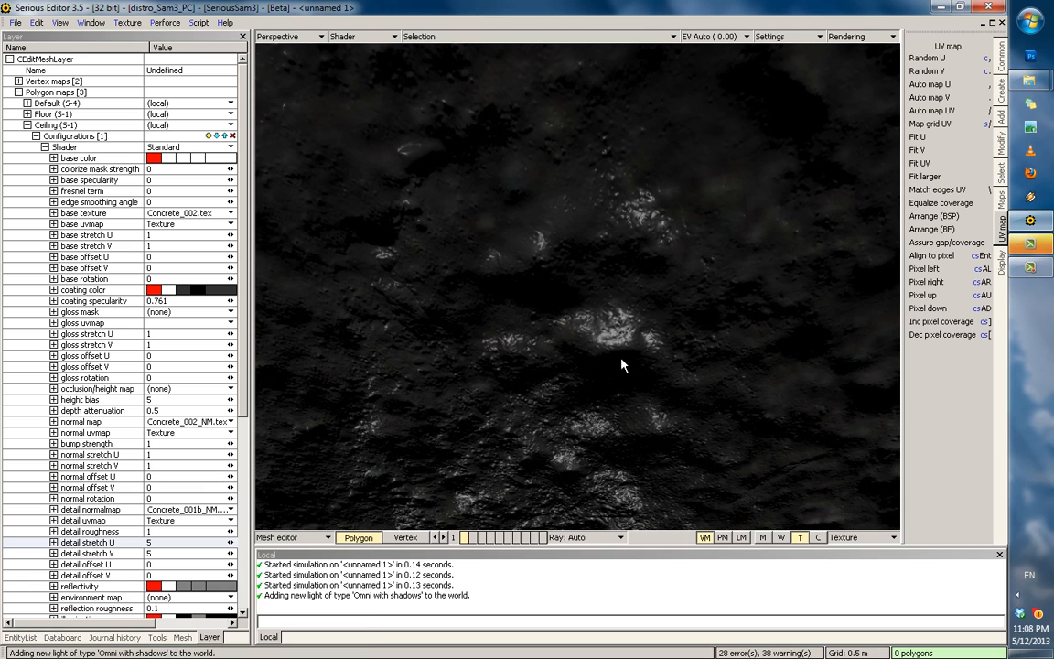
pyautogui.moveTo(631, 309); pyautogui.dragTo(629, 369, button='middle')
pyautogui.moveTo(611, 413); pyautogui.dragTo(593, 309, button='middle')
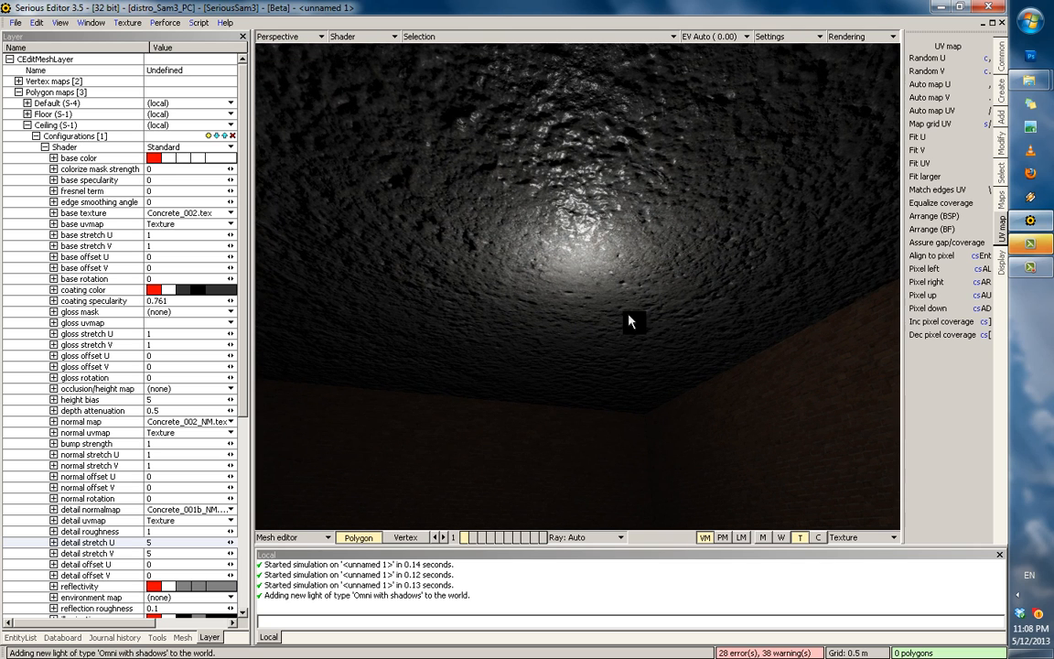
pyautogui.moveTo(630, 365); pyautogui.dragTo(528, 293, button='middle')
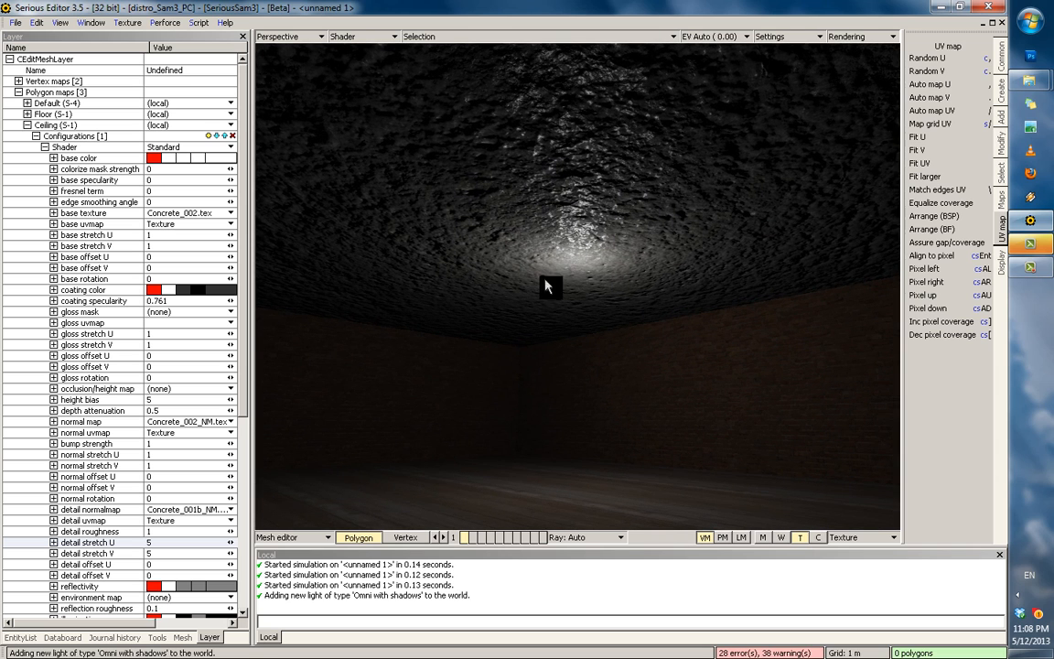
# Clear the ceiling shader's detail normal map and detail UV map, and return its detail stretch U and V to 1.
pyautogui.click(44, 147)
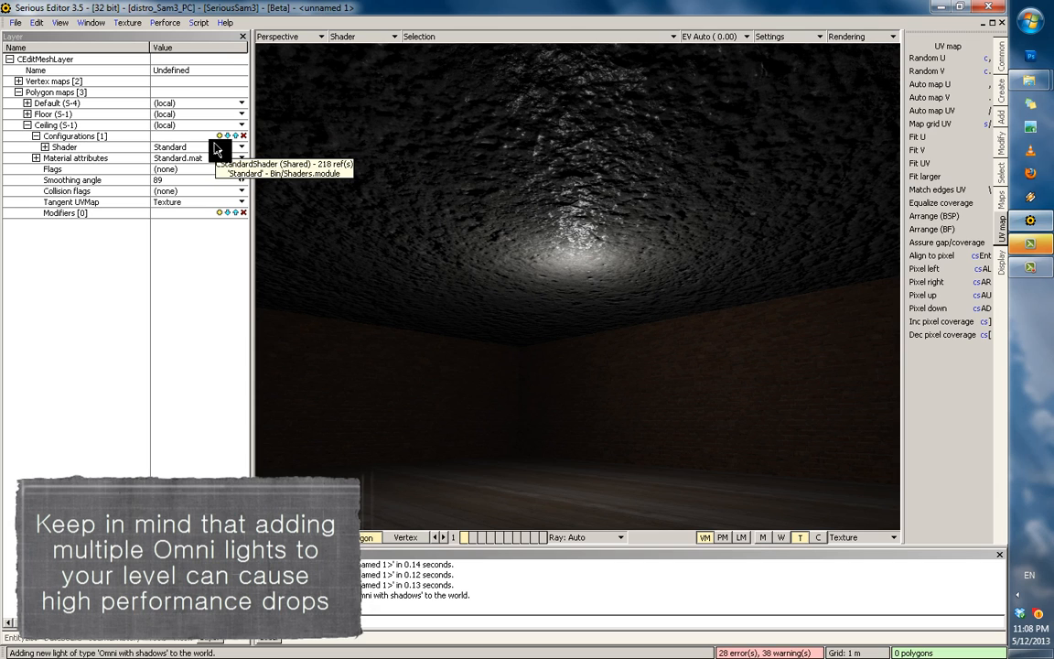
pyautogui.click(45, 147)
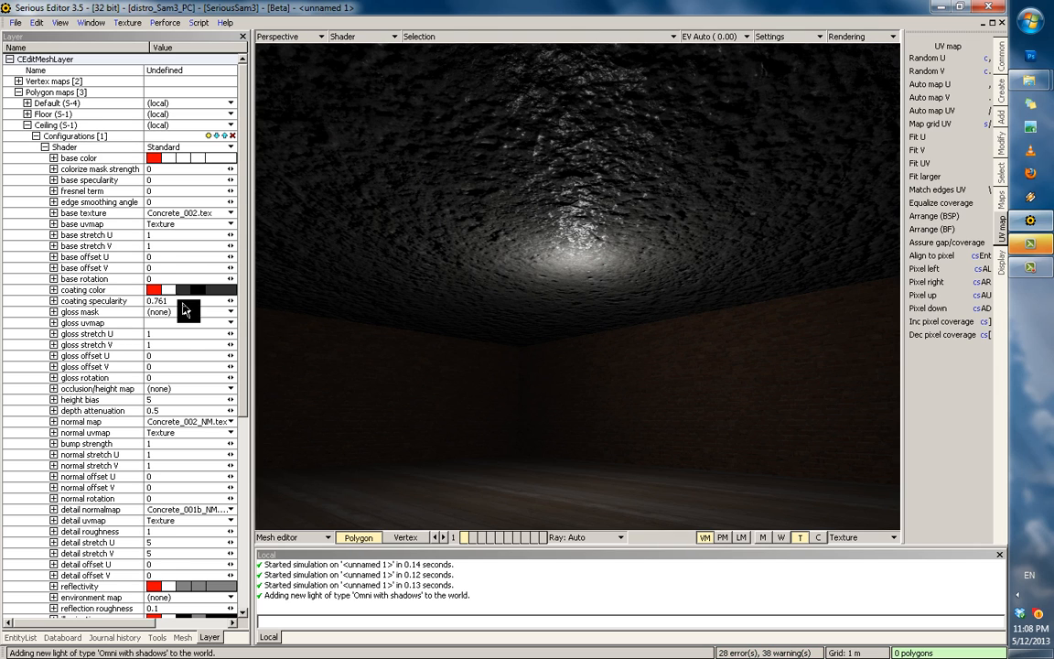
pyautogui.scroll(-3, 183, 309)
pyautogui.click(172, 335)
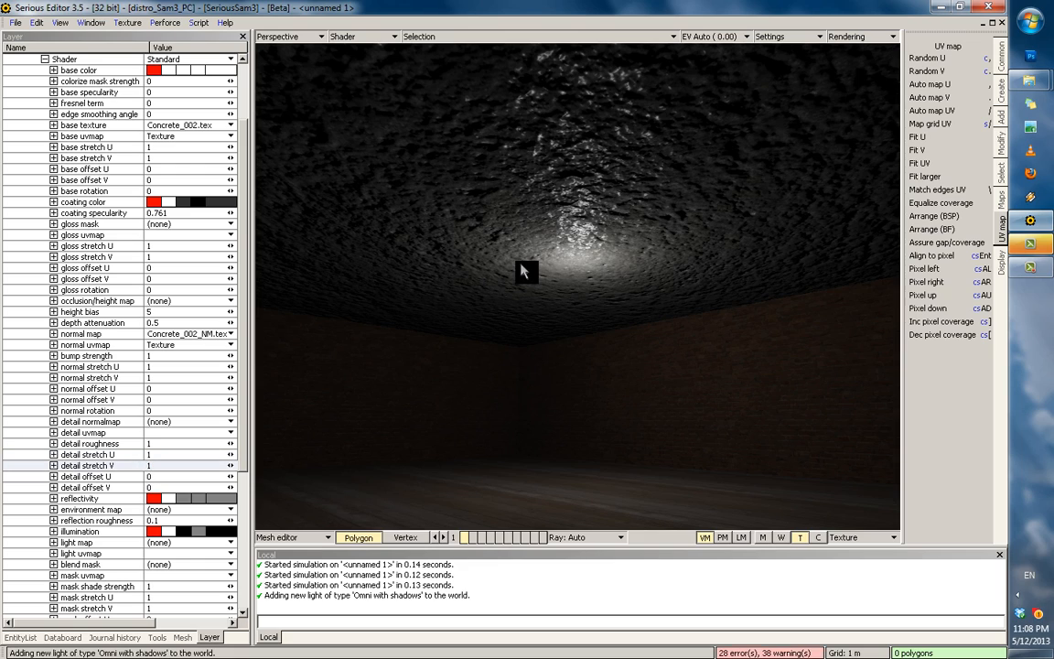
# Leave mesh editing and delete the Omni light below the ceiling.
pyautogui.press('Escape')
pyautogui.click(583, 292)
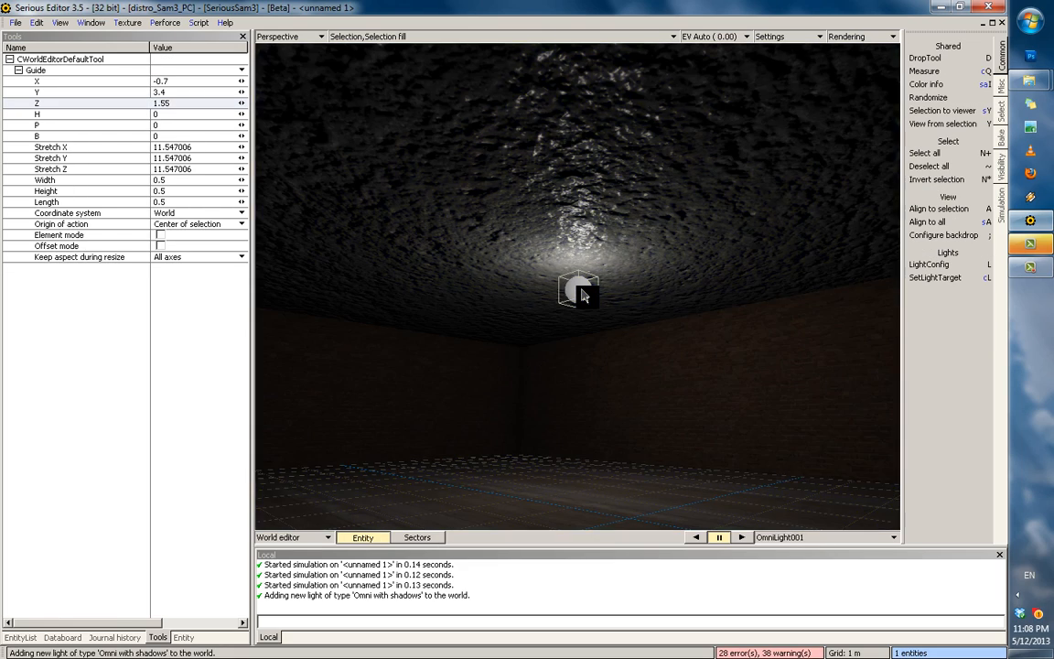
pyautogui.press('Delete')
# Reopen the room mesh and scale the ceiling's UV mapping so the concrete texture tiles more densely.
pyautogui.moveTo(599, 315); pyautogui.dragTo(613, 292, button='middle')
pyautogui.doubleClick(593, 272)
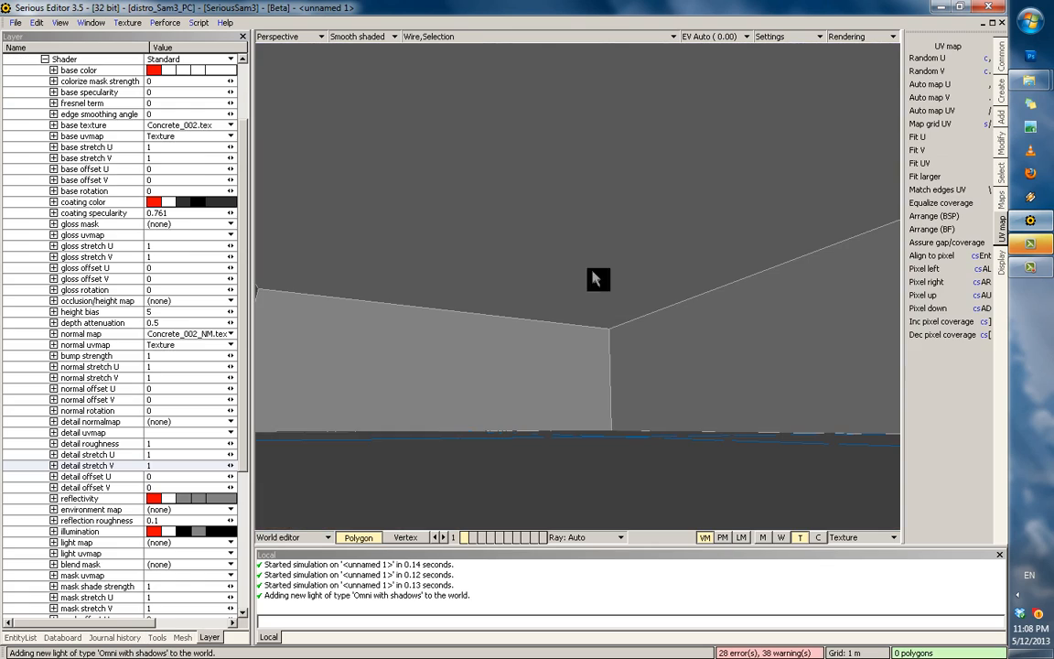
pyautogui.press('5')
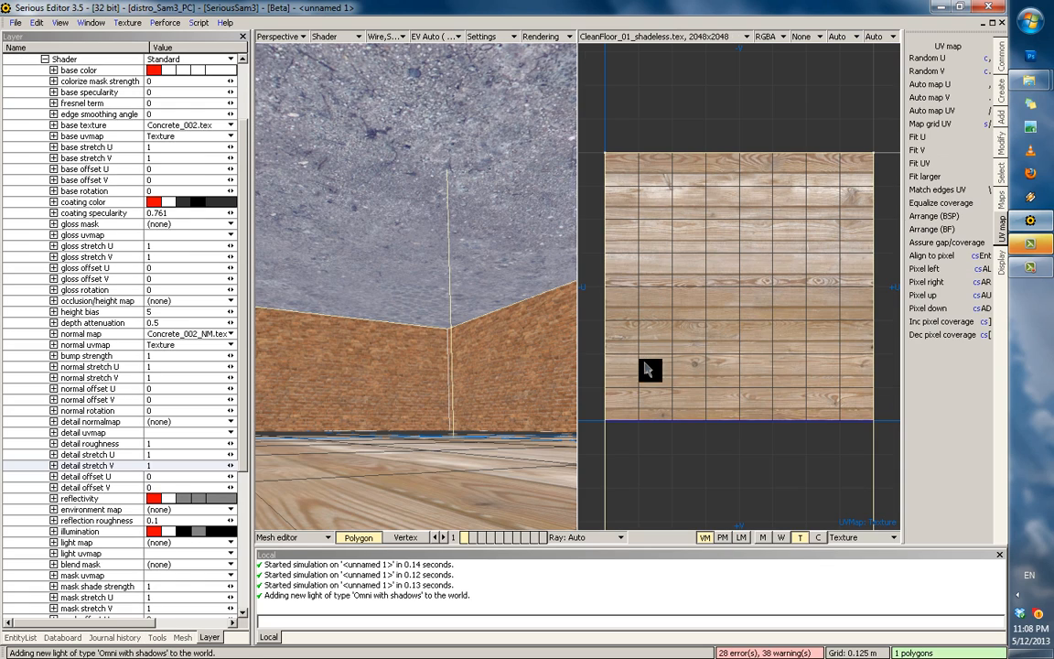
pyautogui.scroll(-2, 649, 283)
pyautogui.moveTo(667, 293); pyautogui.dragTo(718, 264)
pyautogui.press('Escape')
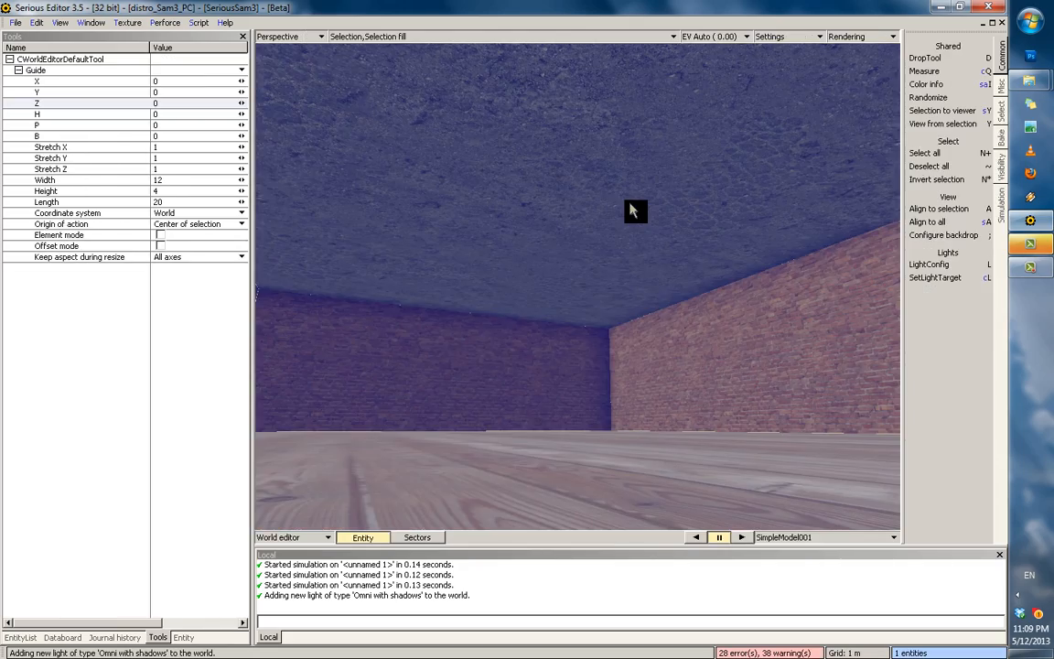
# Test the level in the game simulation to view the ceiling, and check the floor's UV mapping in the mesh editor.
pyautogui.hotkey('ctrl', 'g')
pyautogui.press('Escape')
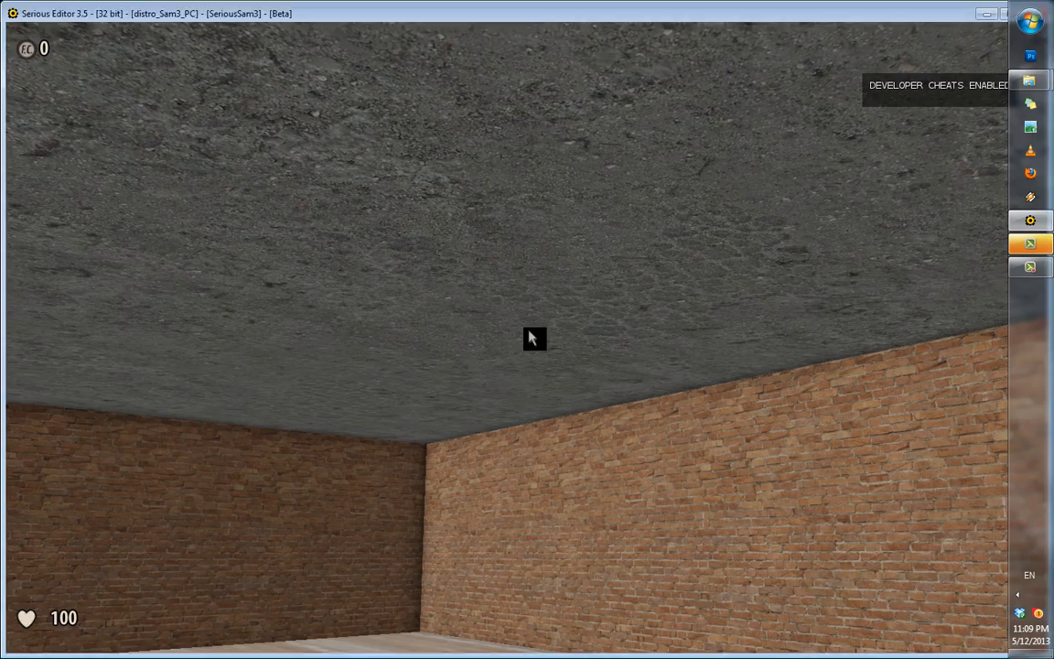
pyautogui.press('2')
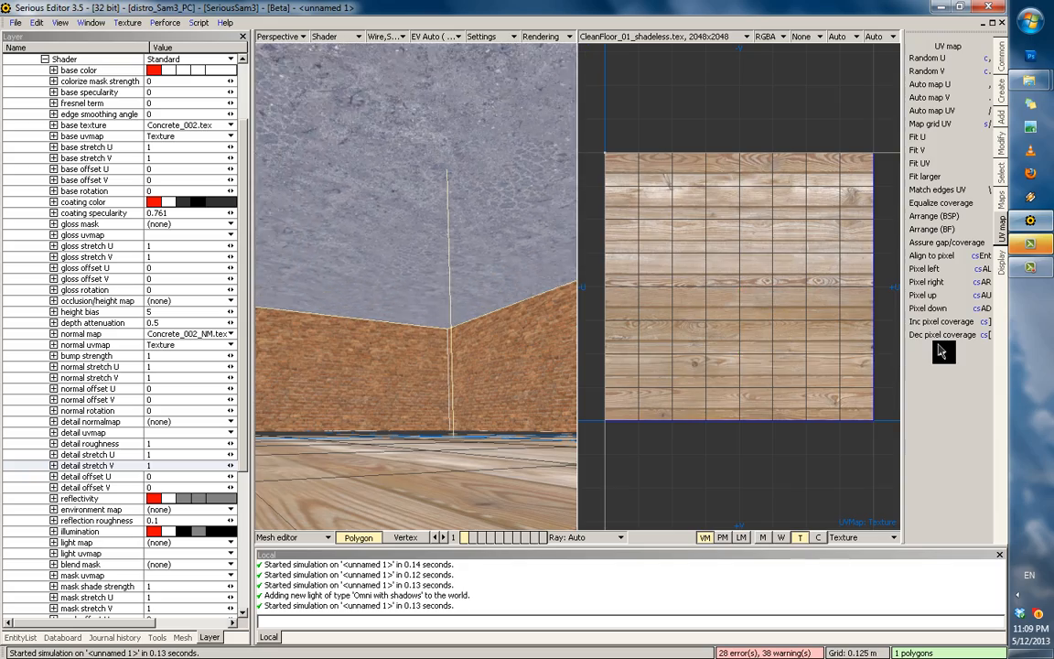
pyautogui.press('Escape')
# Walk through the room in the game simulation to inspect its surfaces, and examine the room in the world editor.
pyautogui.hotkey('ctrl', 'g')
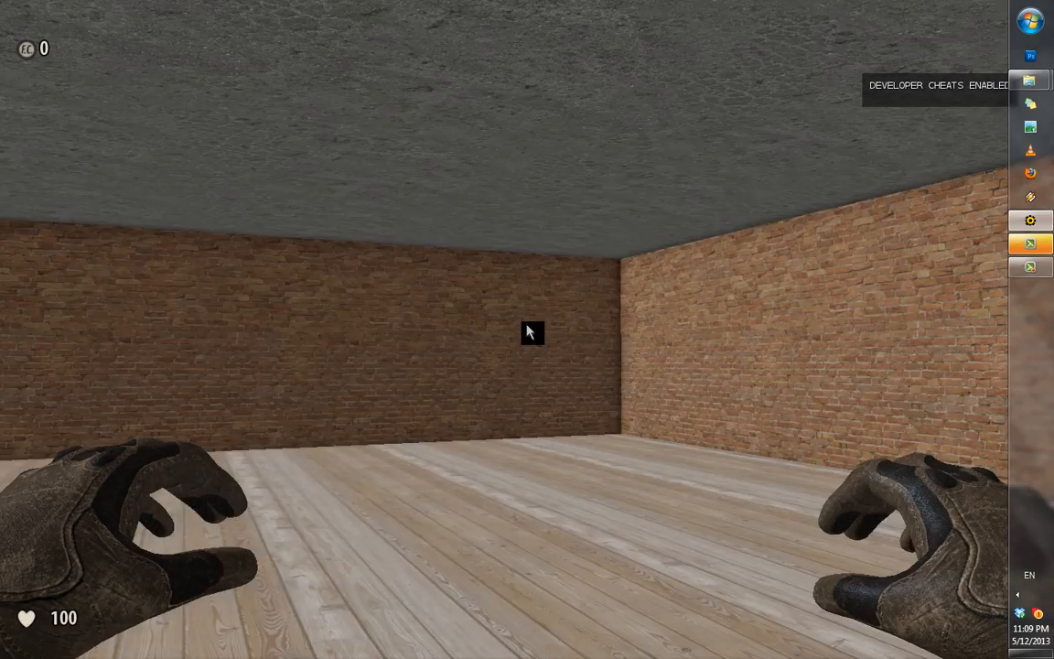
pyautogui.press('w')
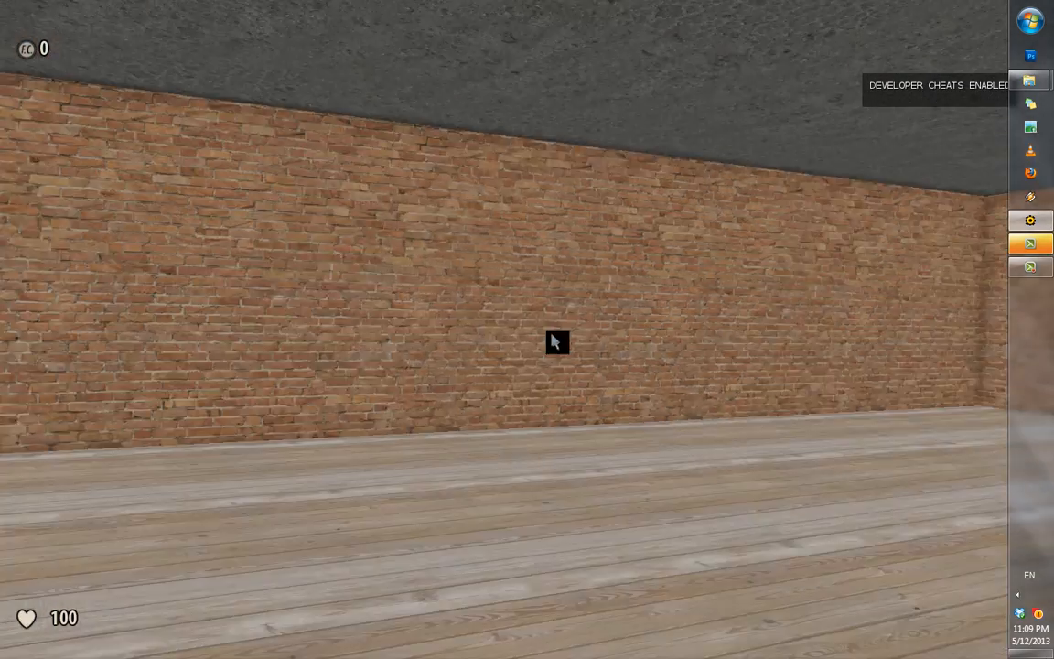
pyautogui.press('s')
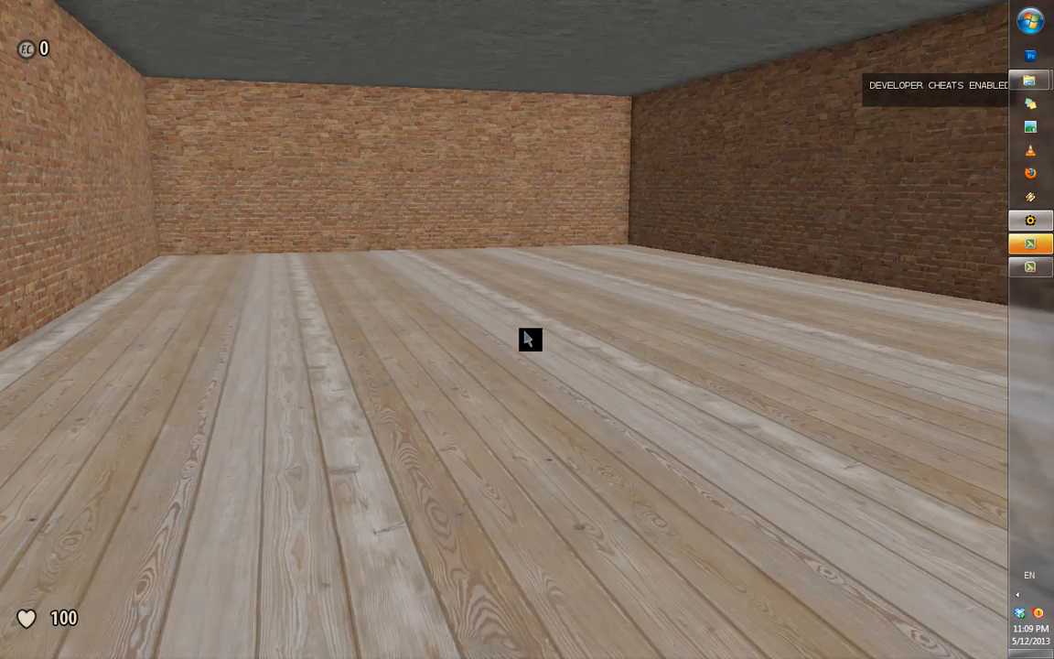
pyautogui.press('w')
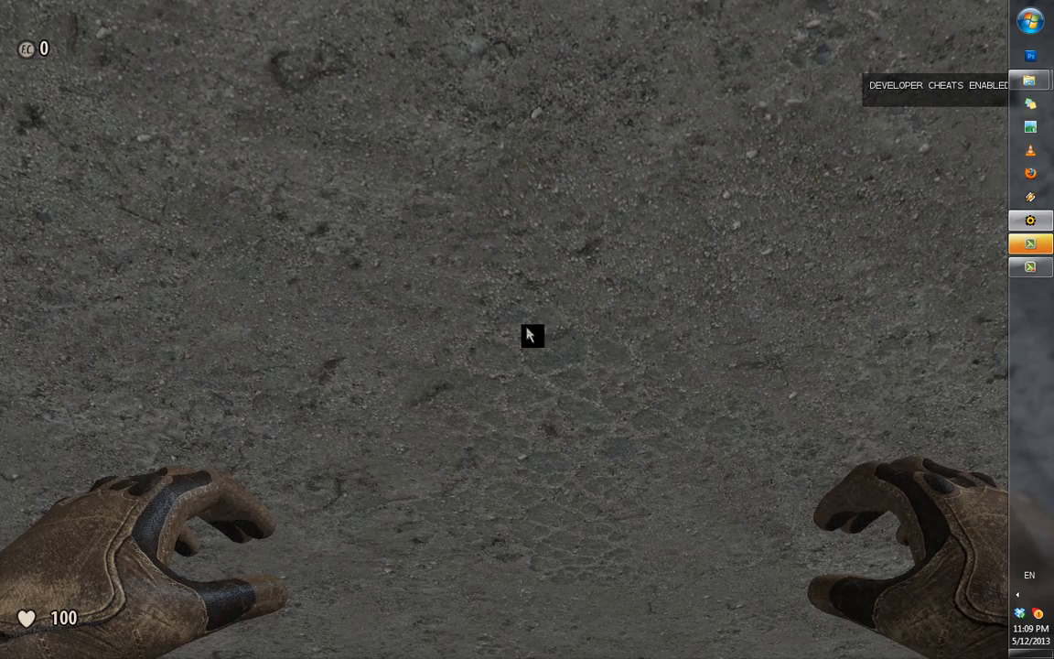
pyautogui.press('w')
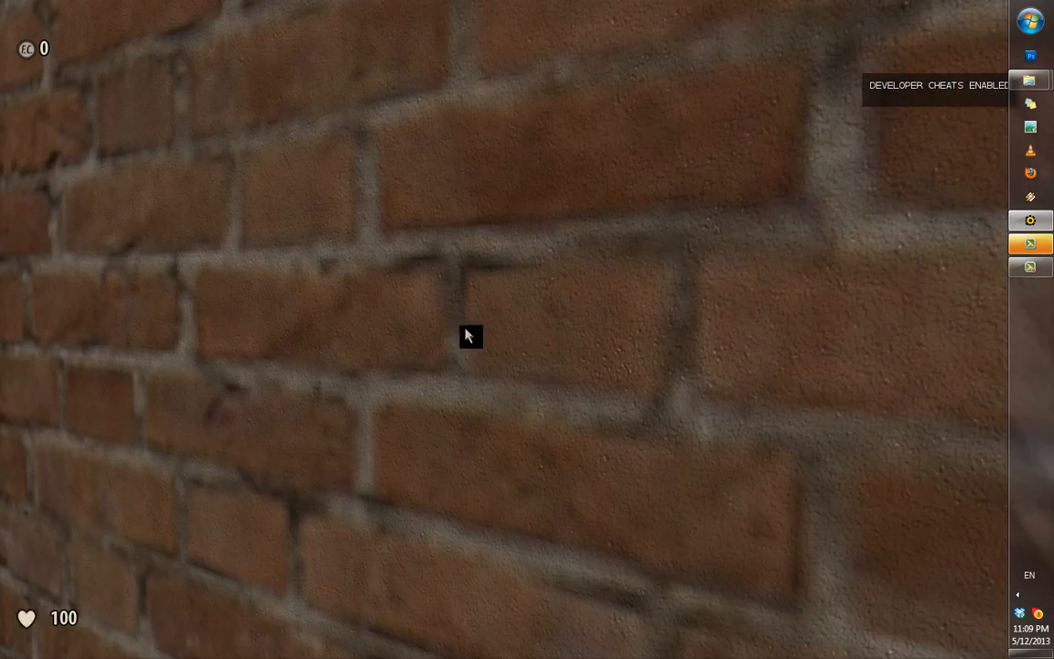
pyautogui.press('s')
pyautogui.press('w')
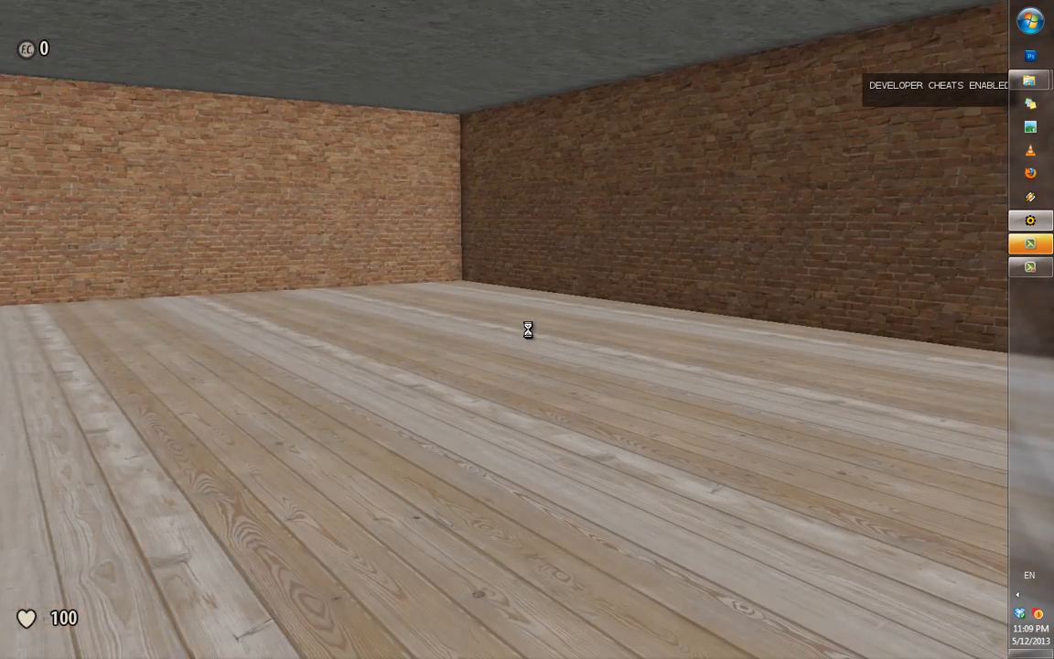
pyautogui.press('Escape')
pyautogui.moveTo(594, 417); pyautogui.dragTo(536, 183, button='middle')
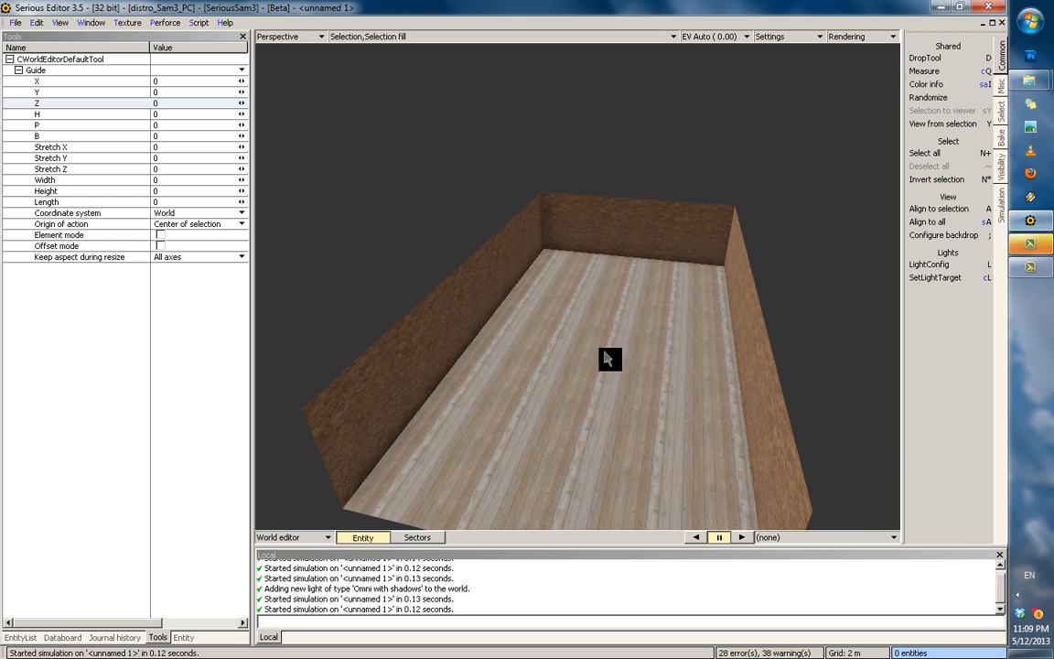
pyautogui.moveTo(611, 358); pyautogui.dragTo(712, 324, button='middle')
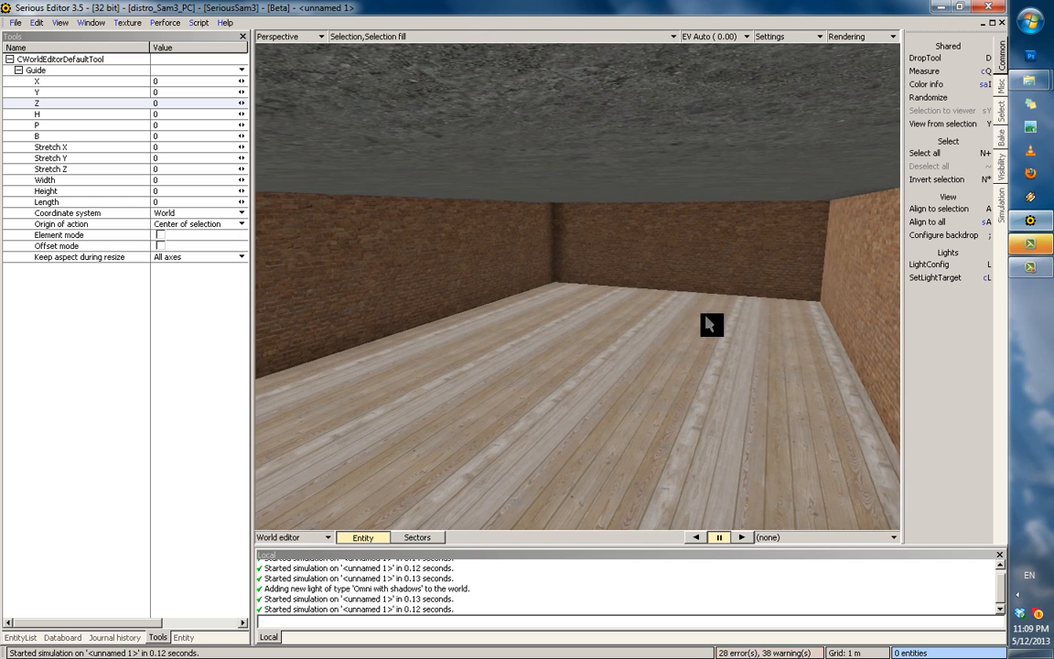
pyautogui.moveTo(605, 326); pyautogui.dragTo(608, 298, button='middle')
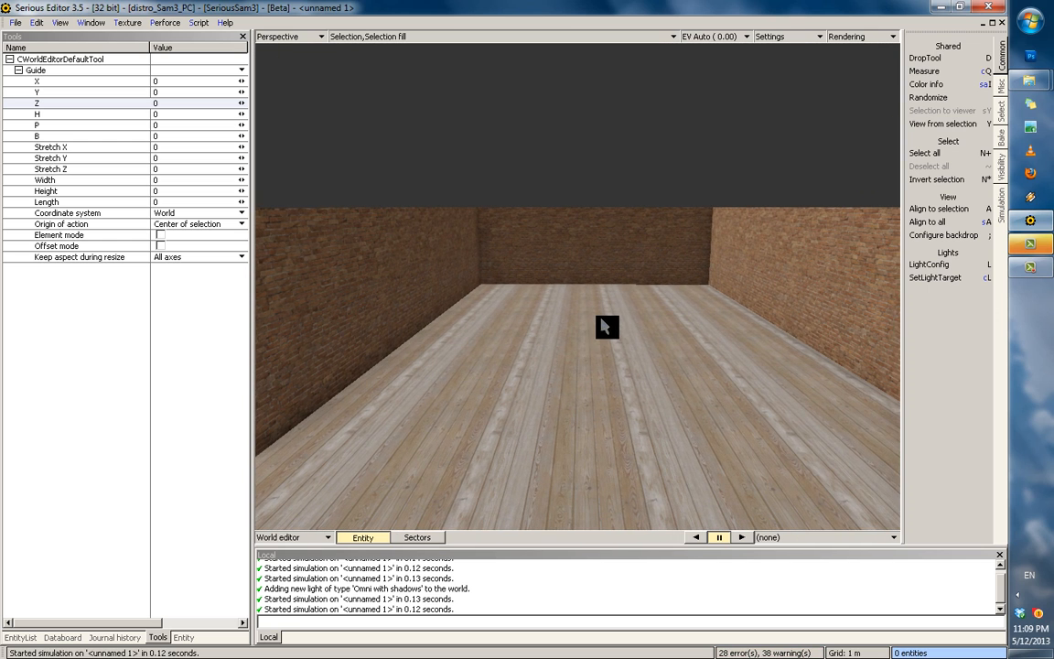